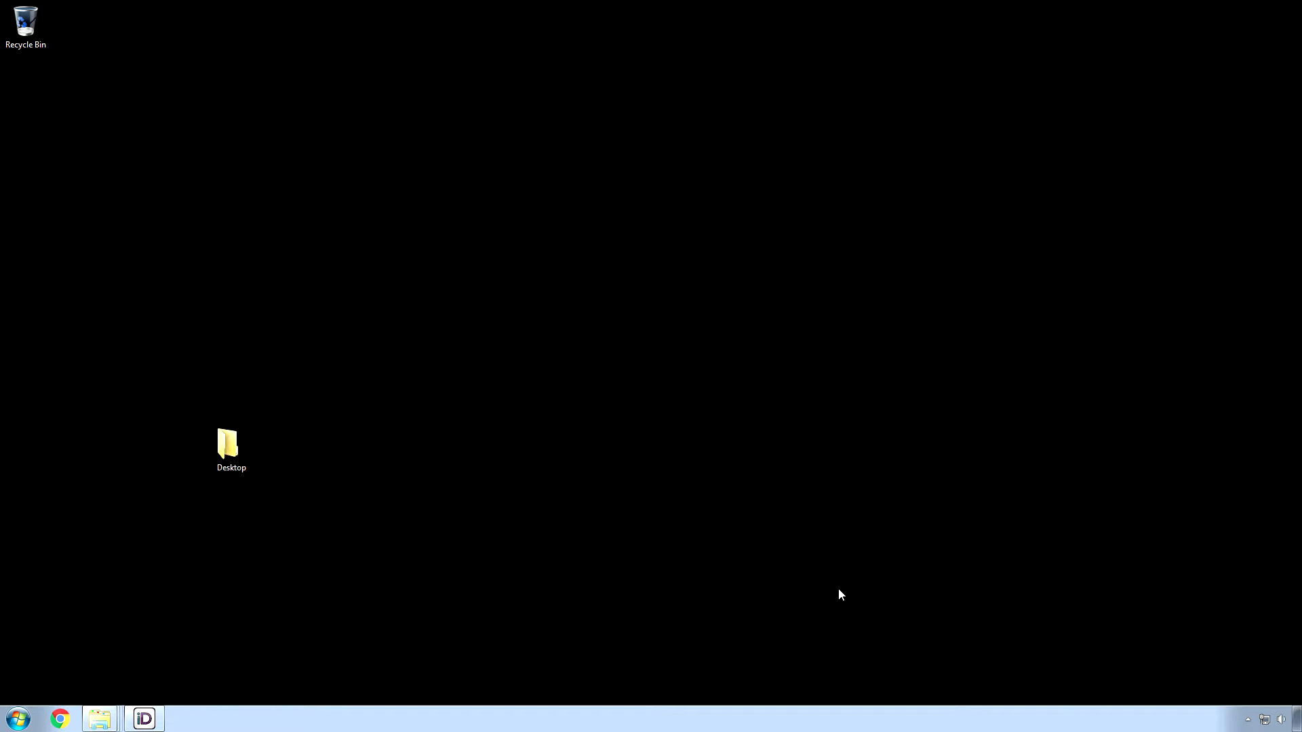
# - Copy Default_3.0.ReaperThemeZip from the AppData Roaming REAPER ColorThemes folder into D:\REAPER5\ColorThemes, and minimize the source folder
pyautogui.moveTo(99, 719)
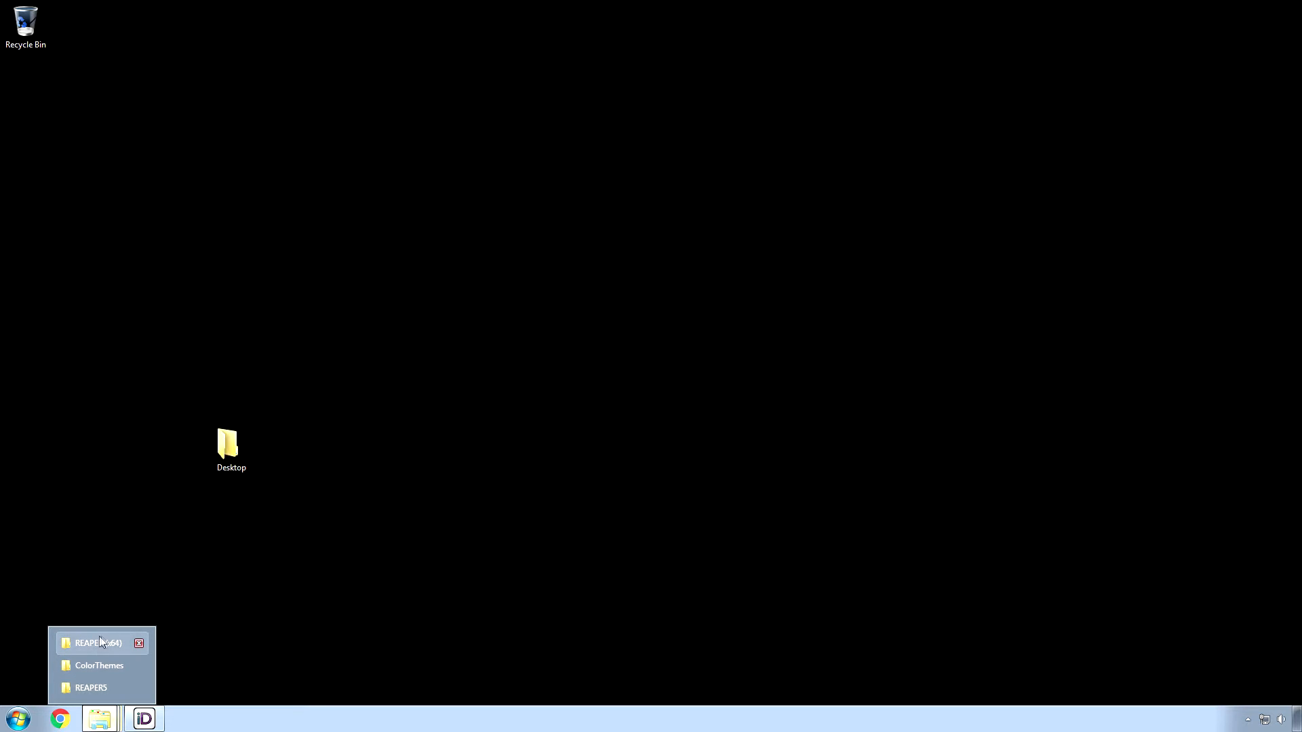
pyautogui.click(96, 687)
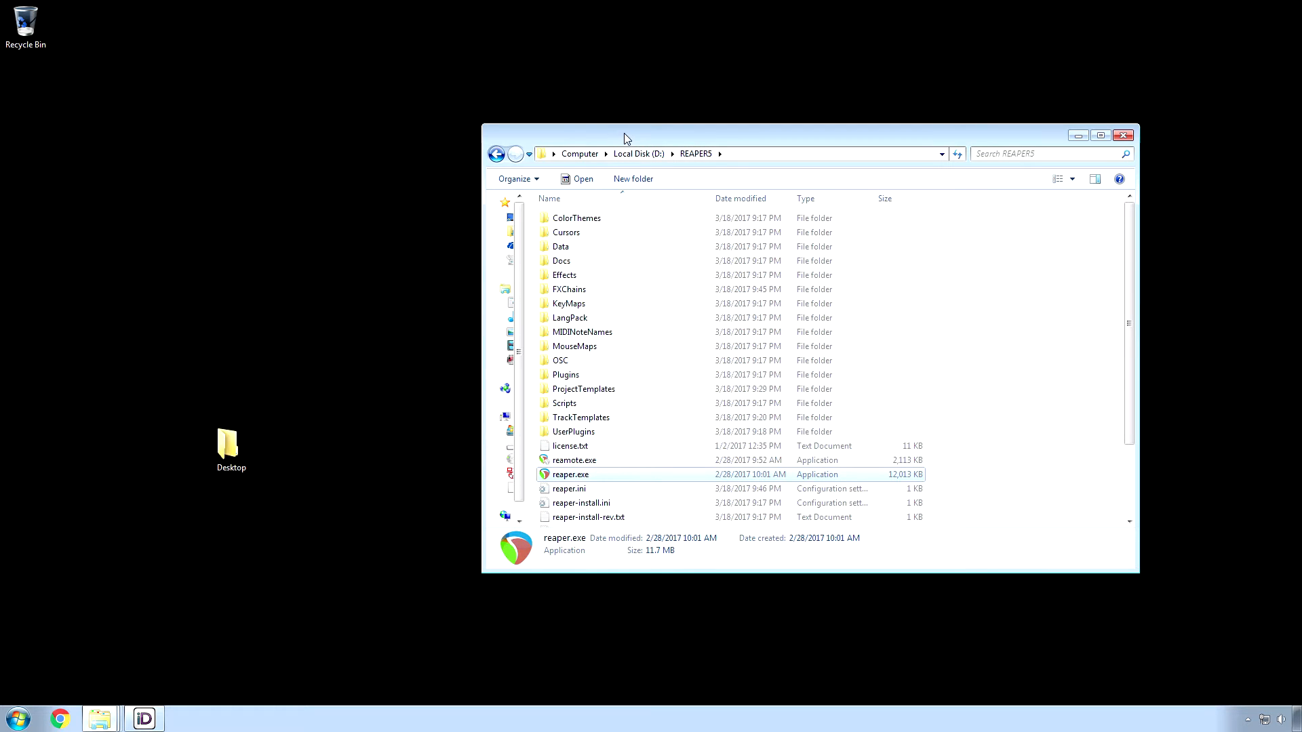
pyautogui.moveTo(99, 718)
pyautogui.click(96, 665)
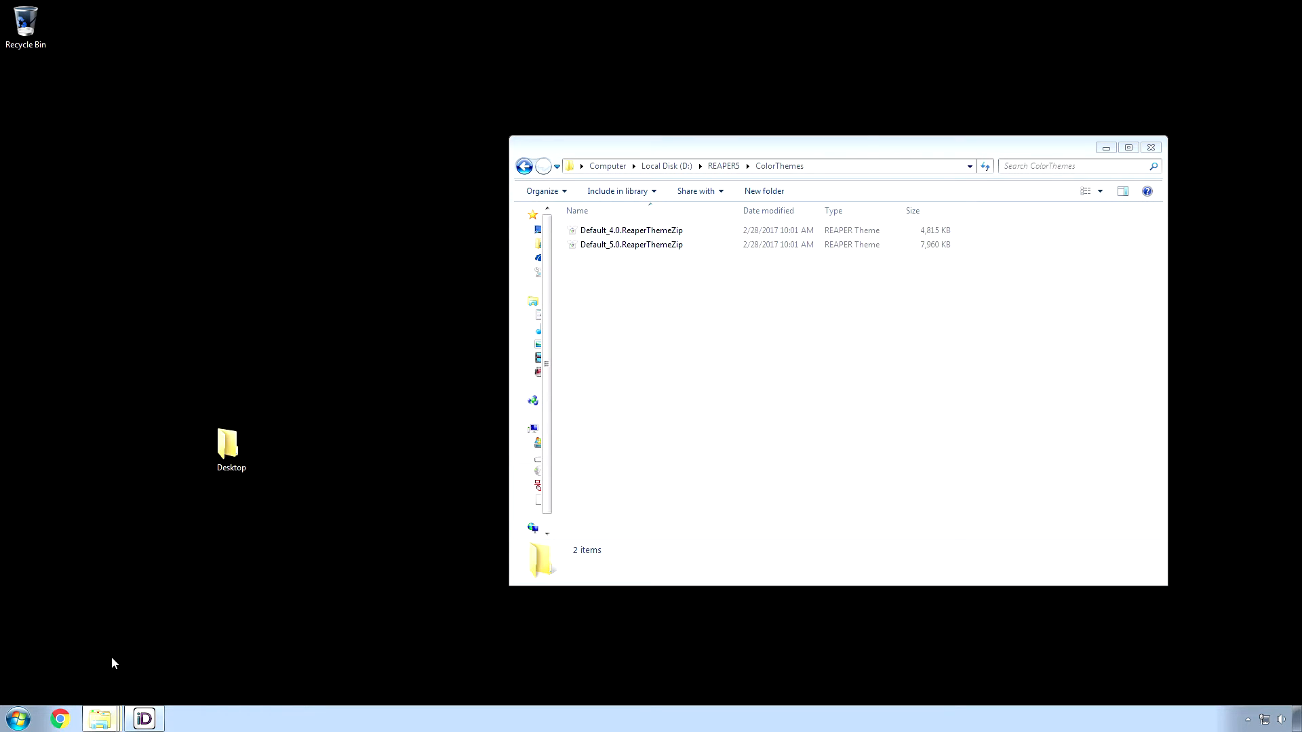
pyautogui.moveTo(441, 18); pyautogui.dragTo(265, 221)
pyautogui.click(168, 373)
pyautogui.moveTo(169, 373); pyautogui.dragTo(800, 359)
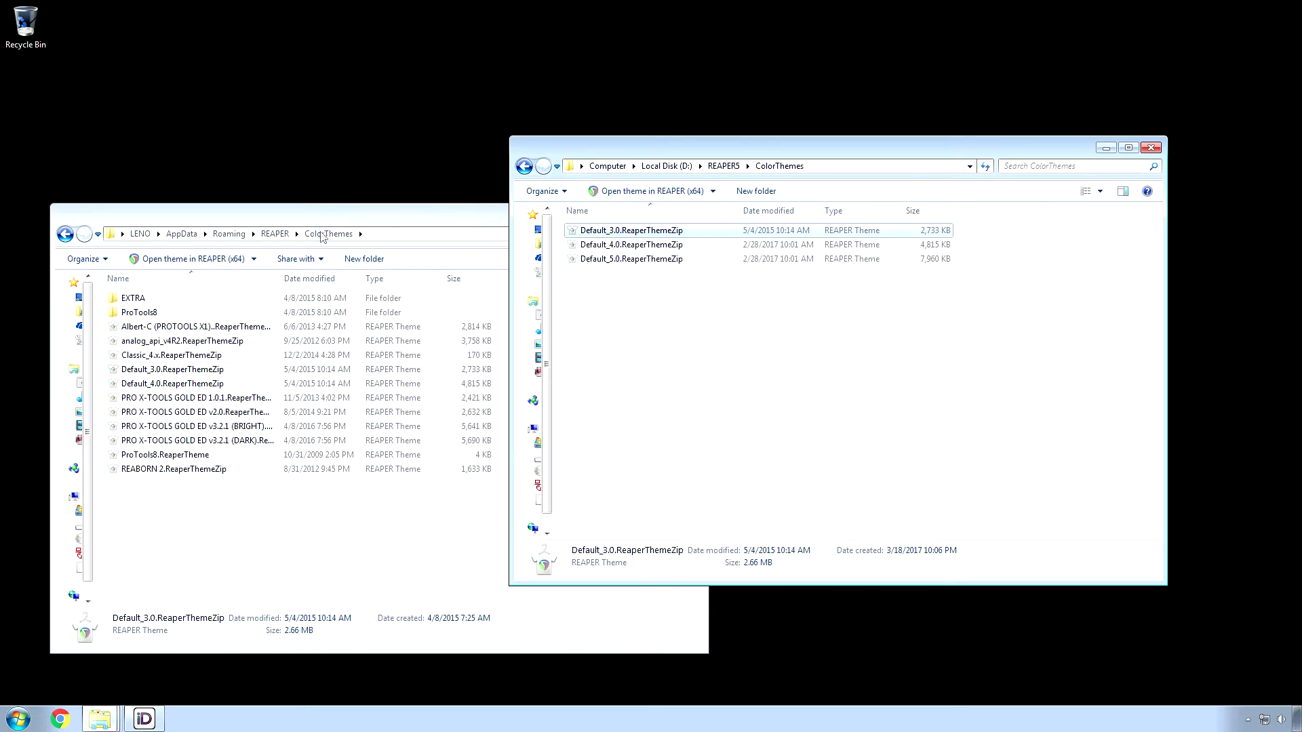
pyautogui.click(316, 212)
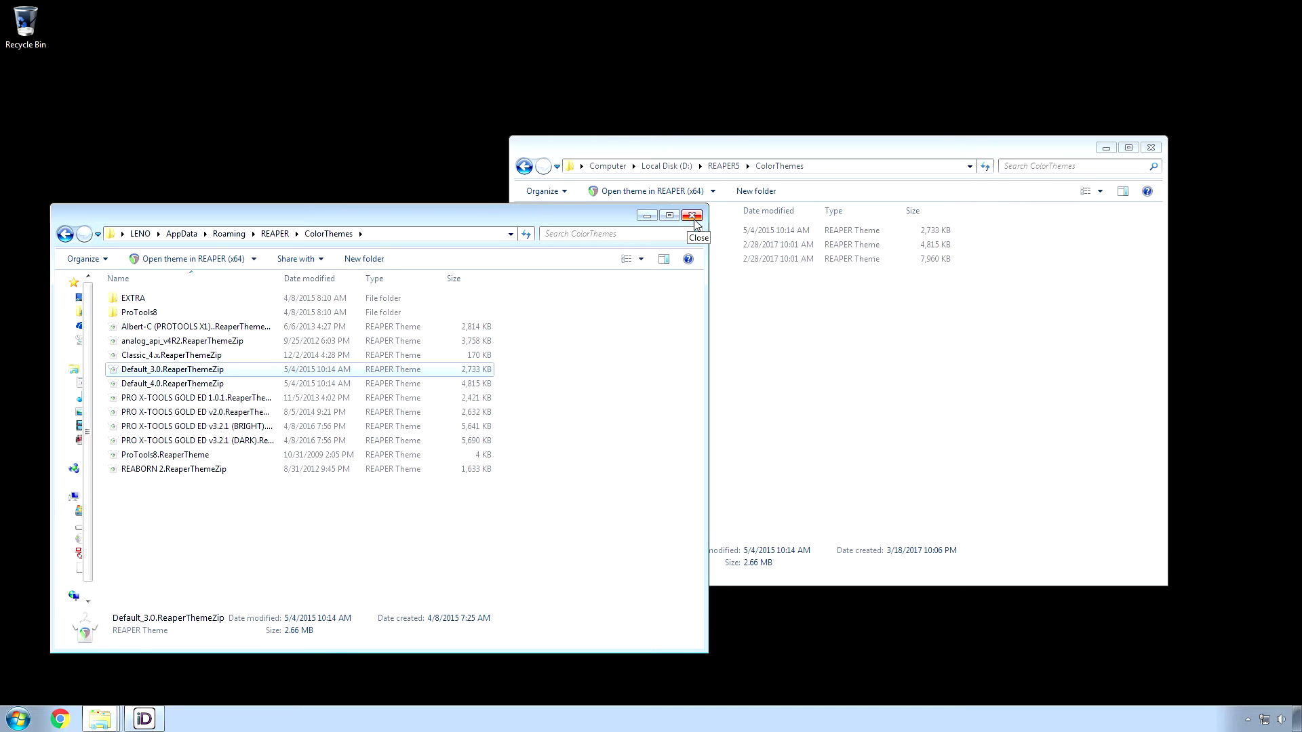
pyautogui.click(647, 215)
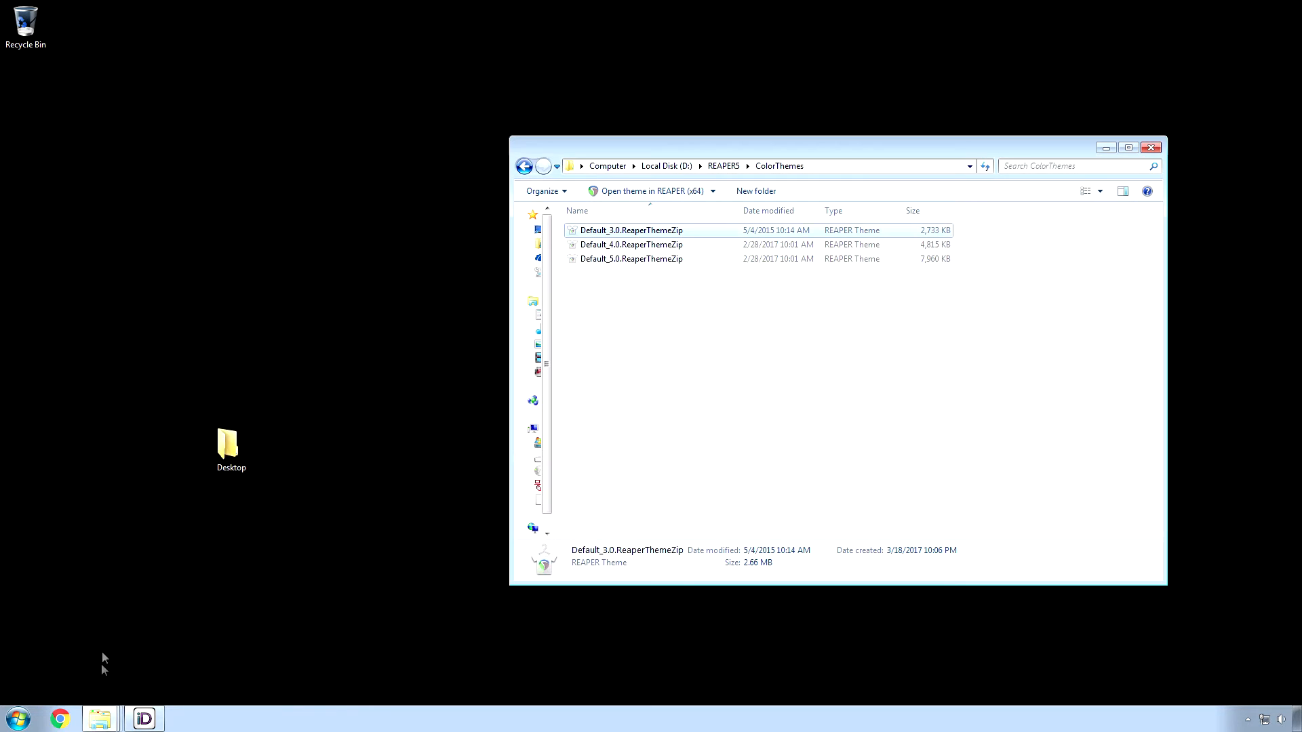
# - Copy lame_enc64.dll from the Program Files REAPER (x64) folder into D:\REAPER5, and put the source folder window away
pyautogui.moveTo(100, 724)
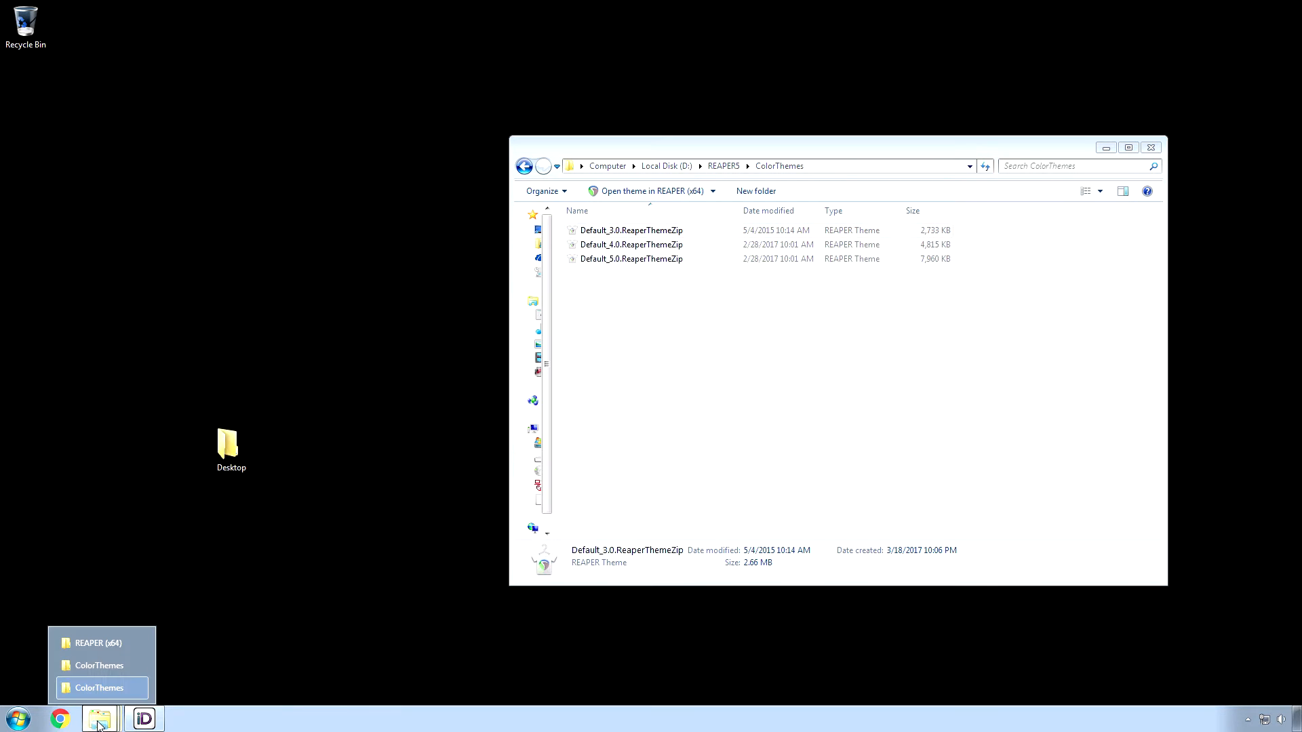
pyautogui.click(89, 643)
pyautogui.moveTo(725, 152); pyautogui.dragTo(236, 192)
pyautogui.click(737, 145)
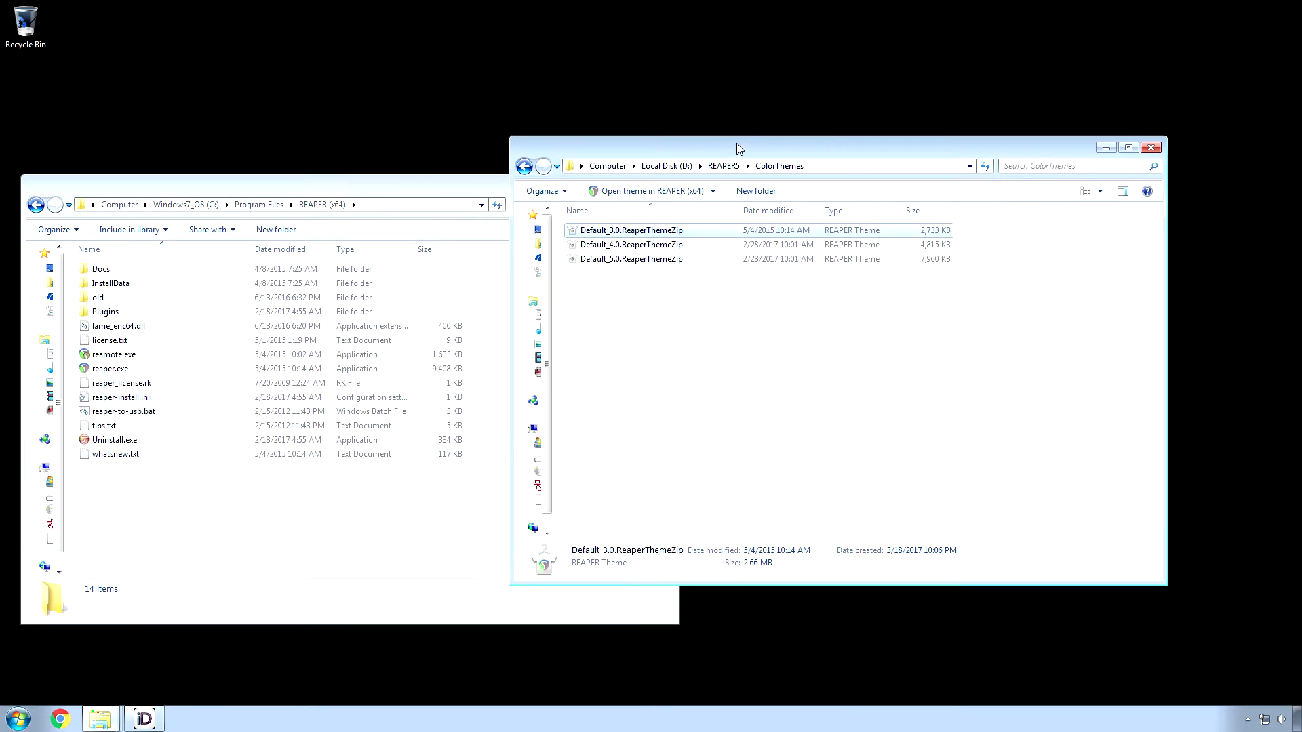
pyautogui.click(726, 167)
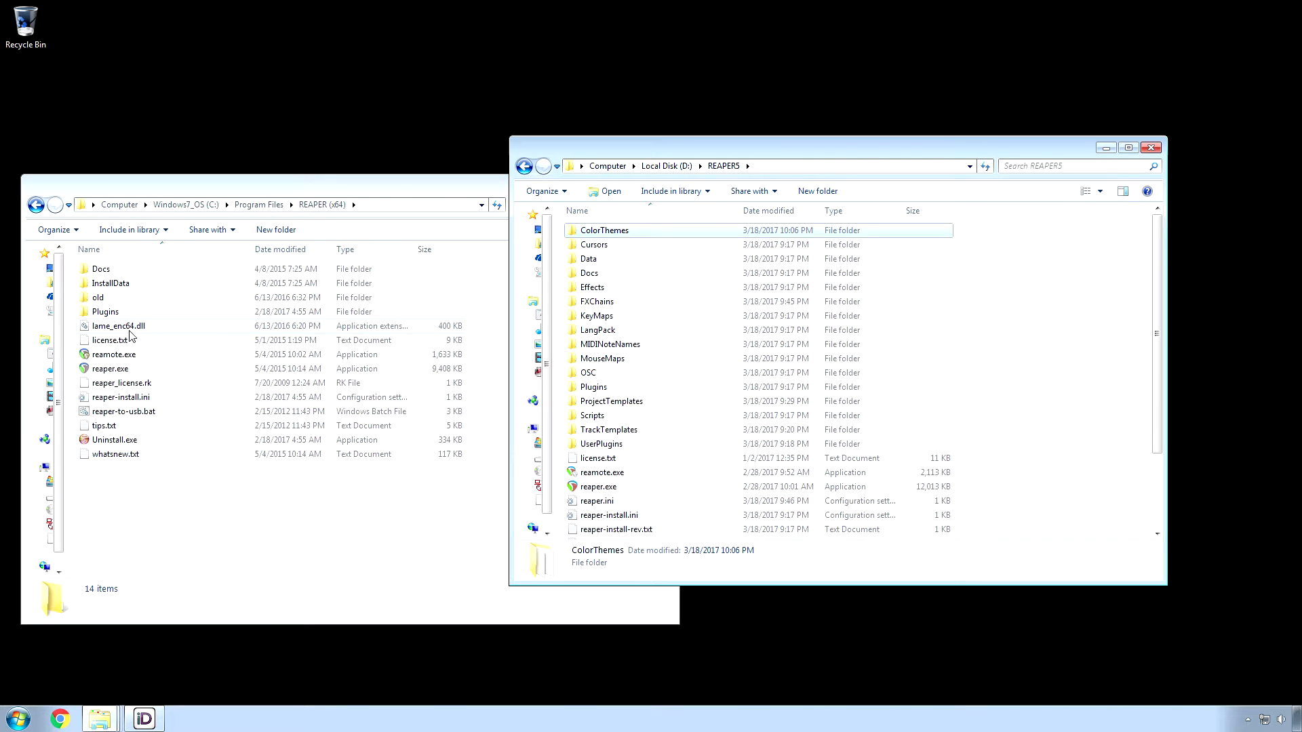
pyautogui.click(129, 327)
pyautogui.moveTo(131, 335); pyautogui.dragTo(1017, 500)
pyautogui.click(429, 187)
pyautogui.click(617, 187)
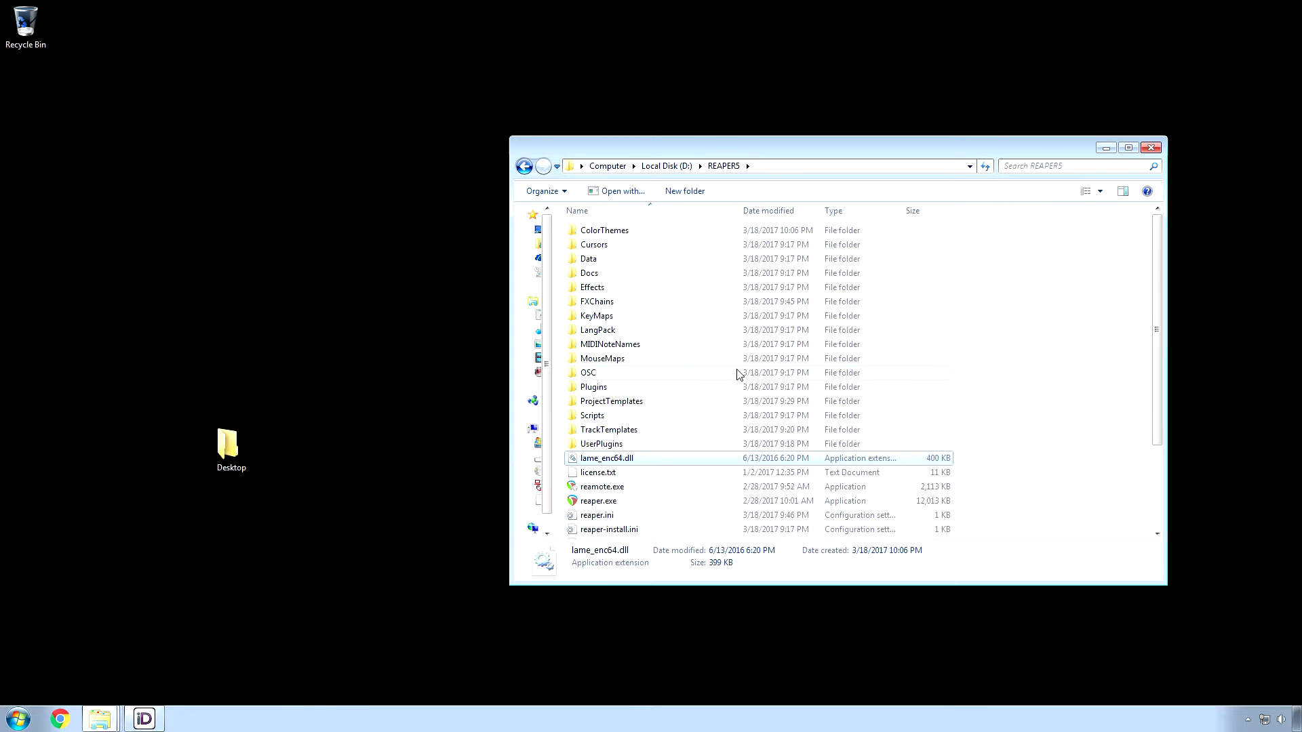
# - Launch reaper.exe from the REAPER5 folder and set its audio system to ASIO with the Audient USB Audio ASIO Driver
pyautogui.doubleClick(623, 502)
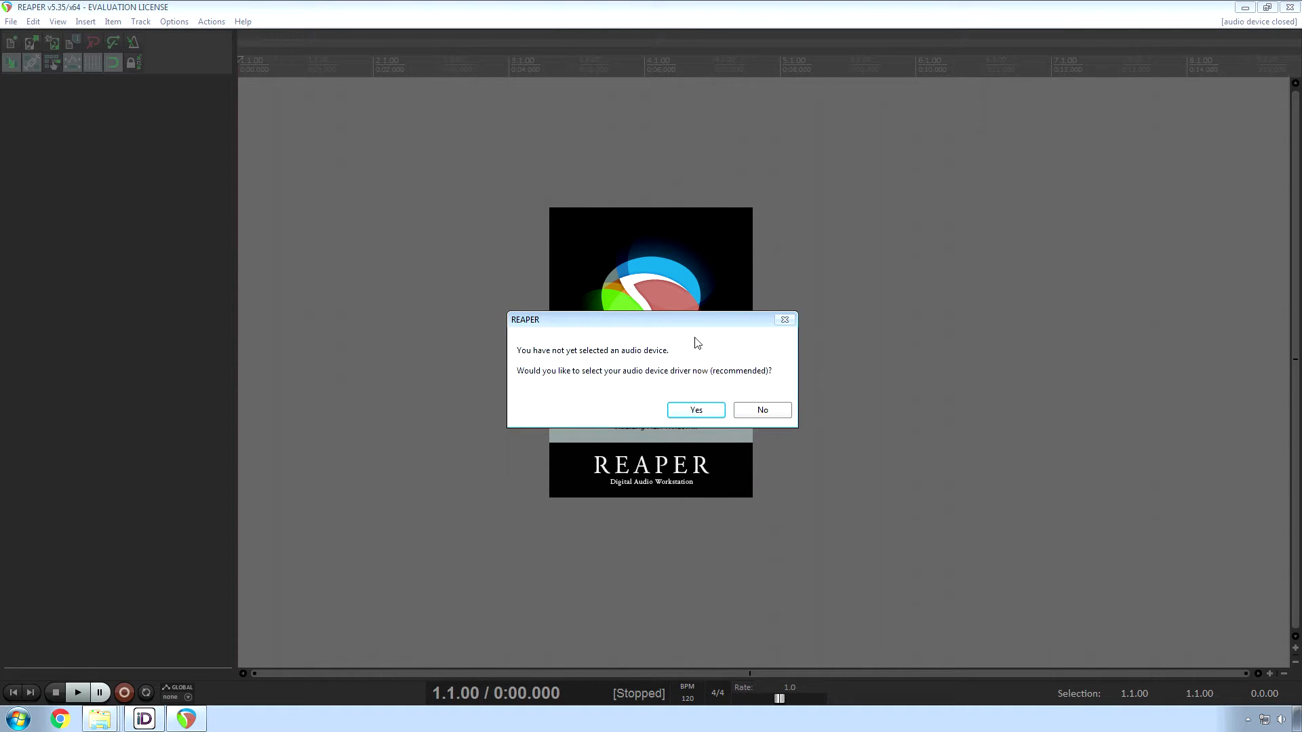
pyautogui.click(696, 413)
pyautogui.click(632, 241)
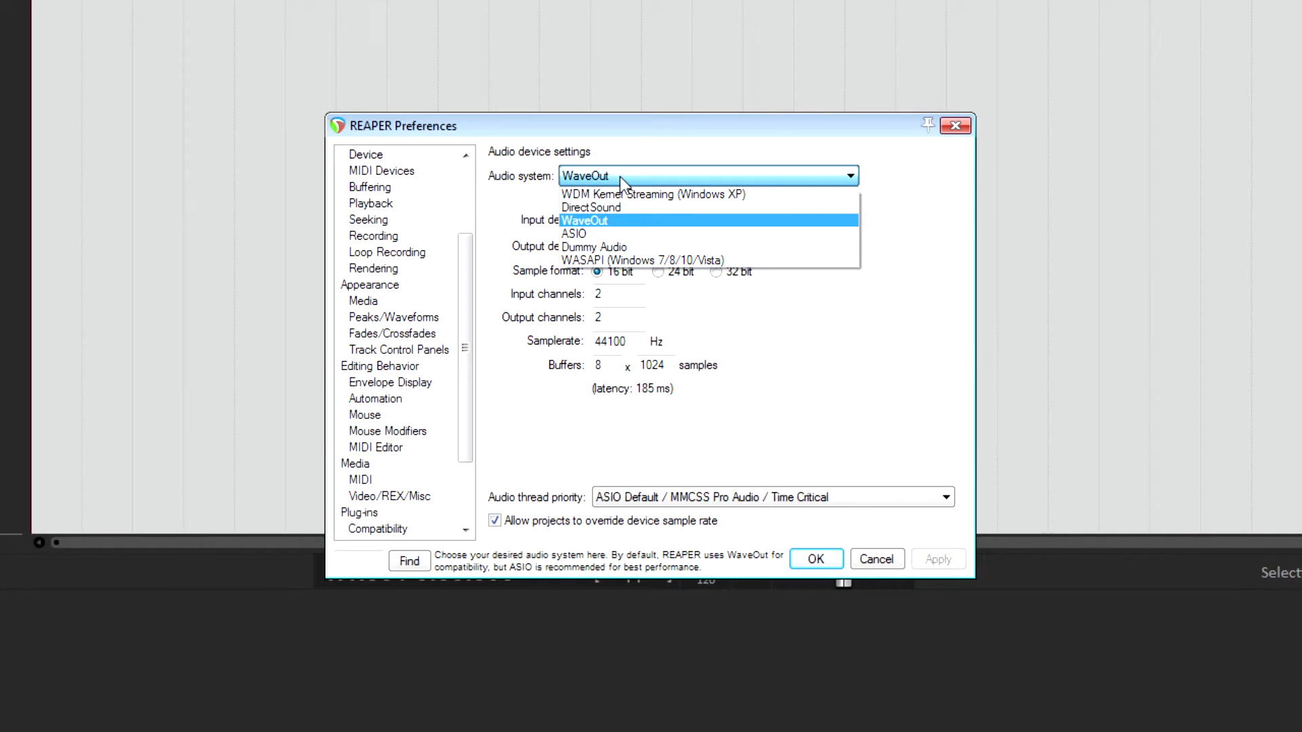
pyautogui.click(603, 233)
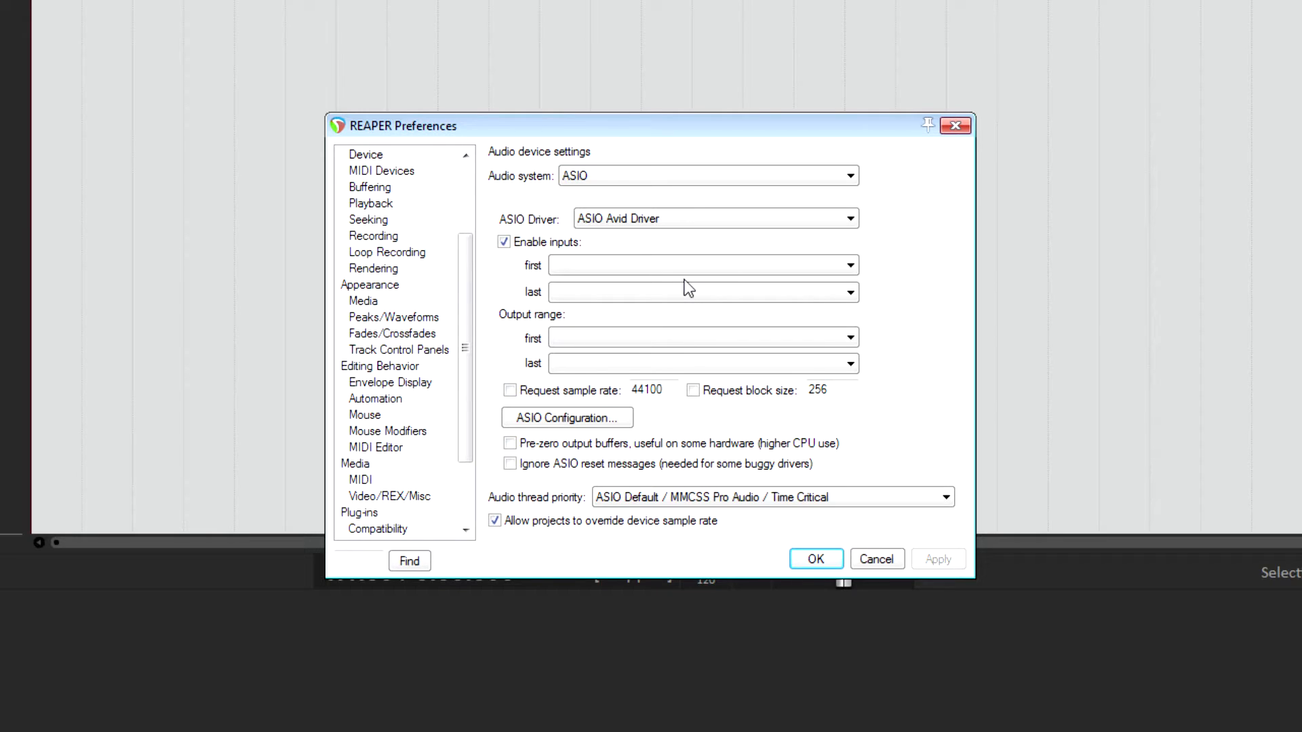
pyautogui.click(645, 225)
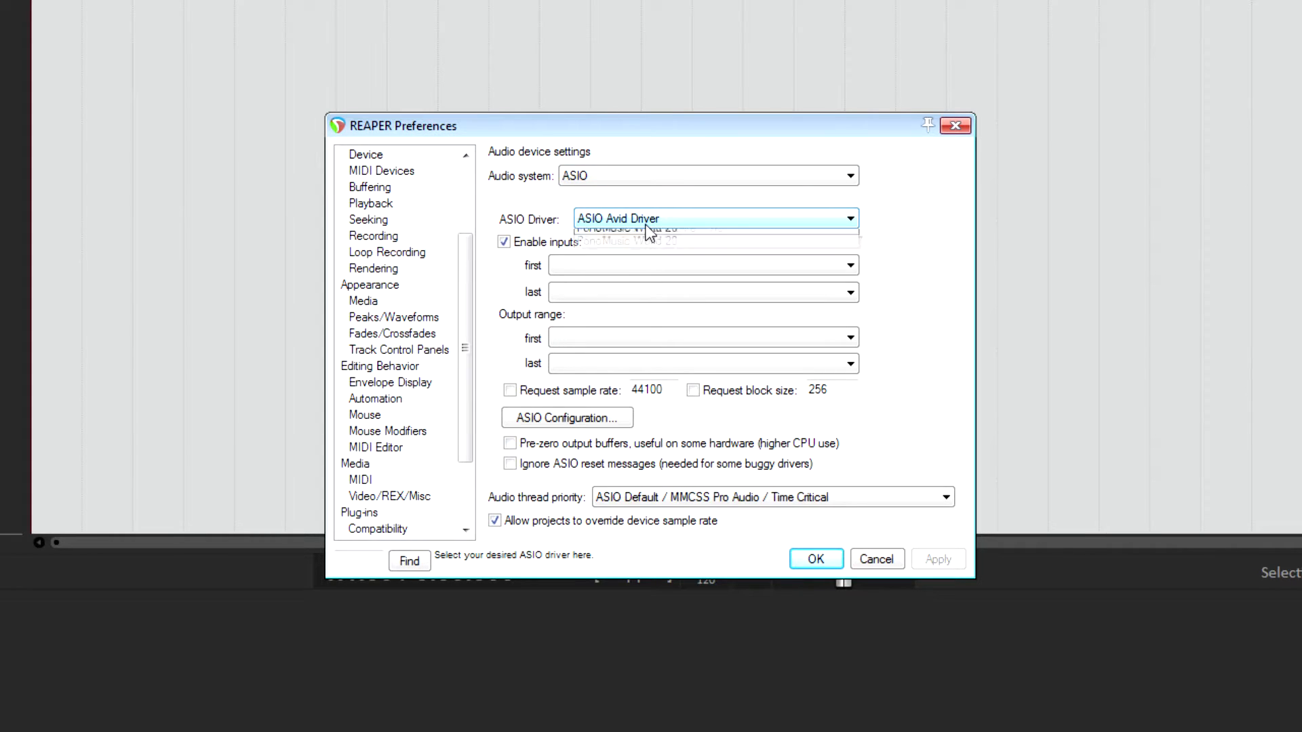
pyautogui.click(664, 268)
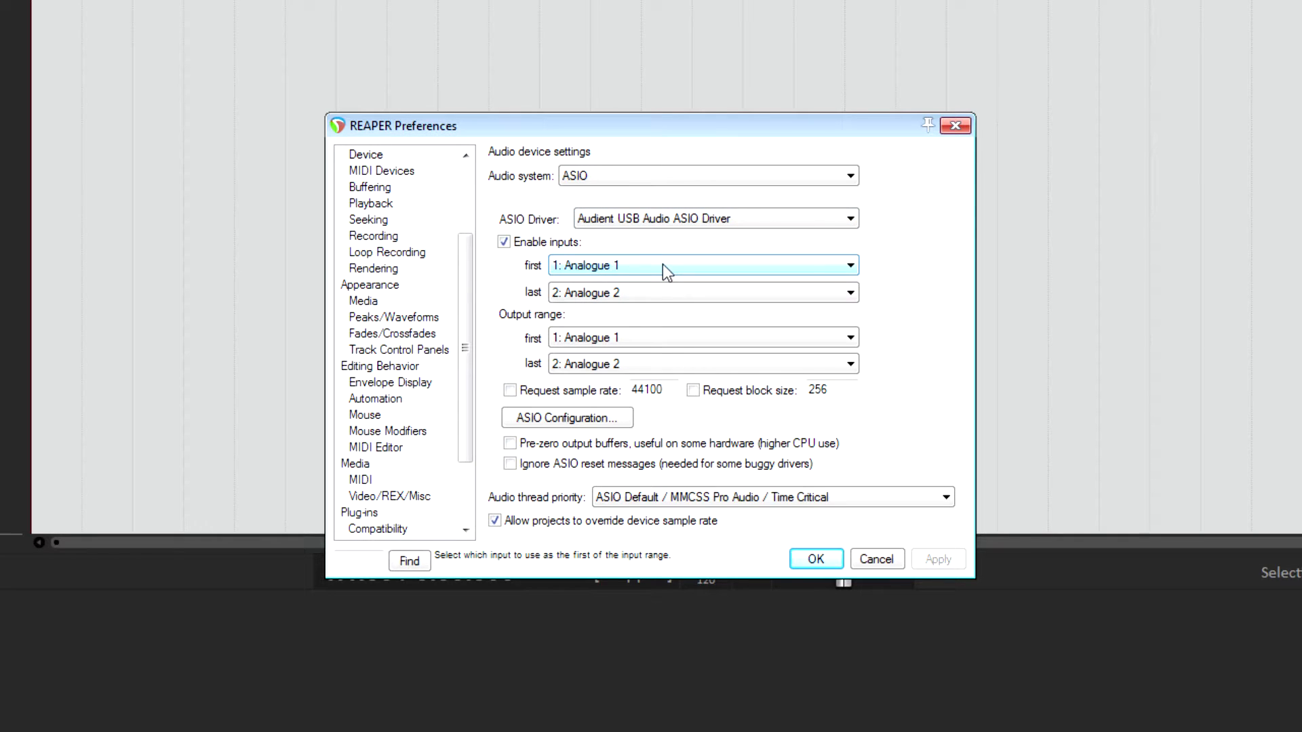
# - Review the channels available as the last input and last output of the ASIO driver without changing them
pyautogui.click(638, 299)
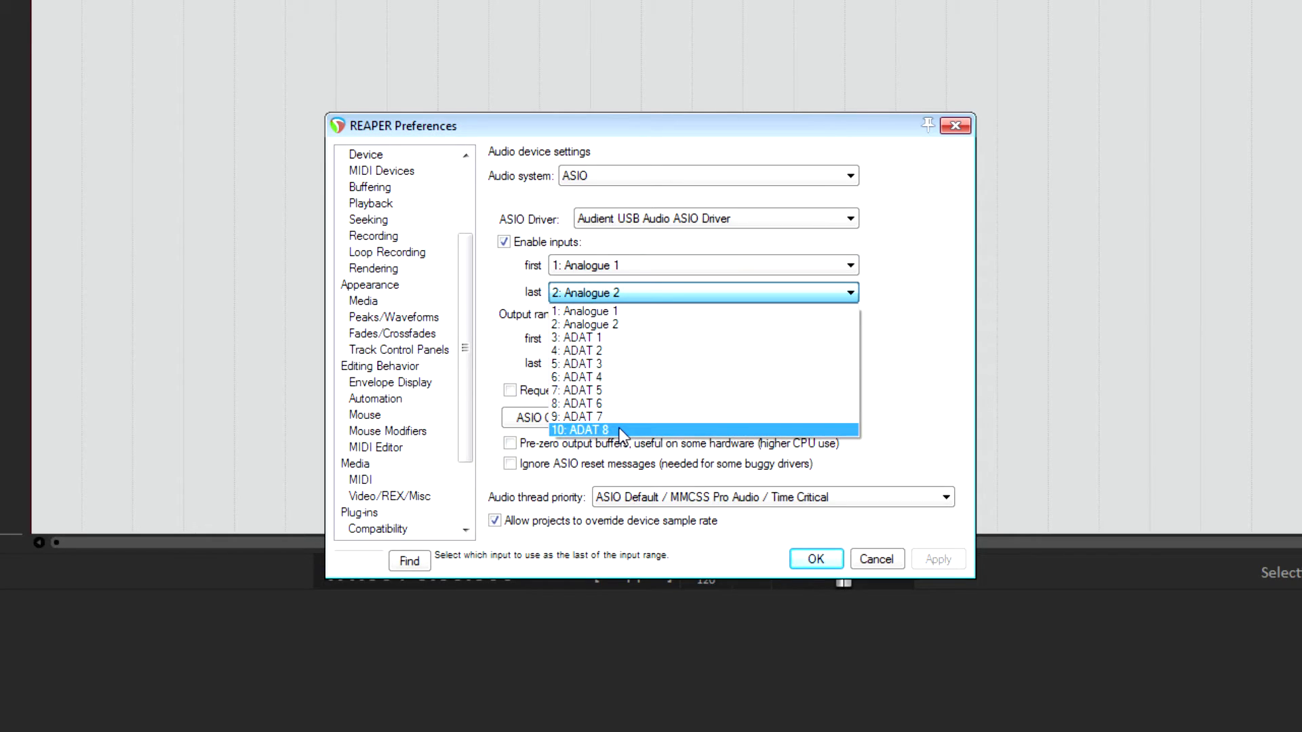
pyautogui.click(853, 245)
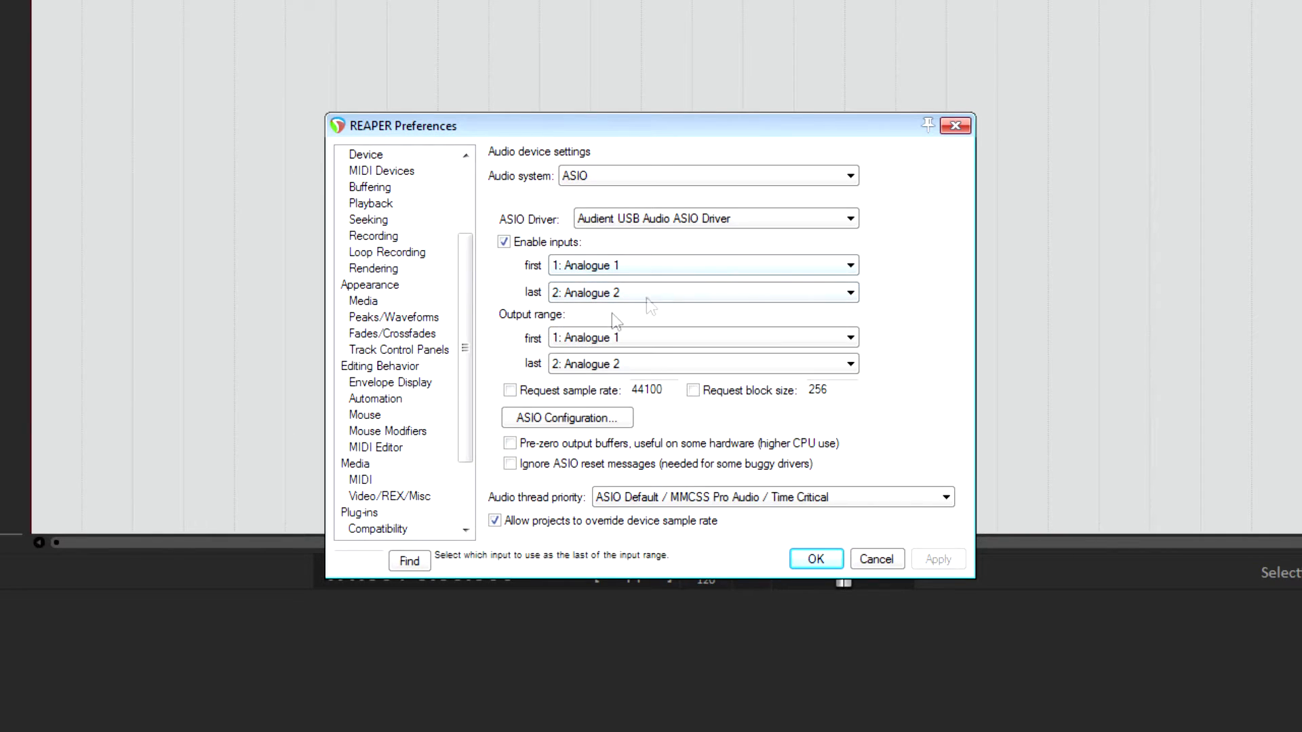
pyautogui.click(605, 363)
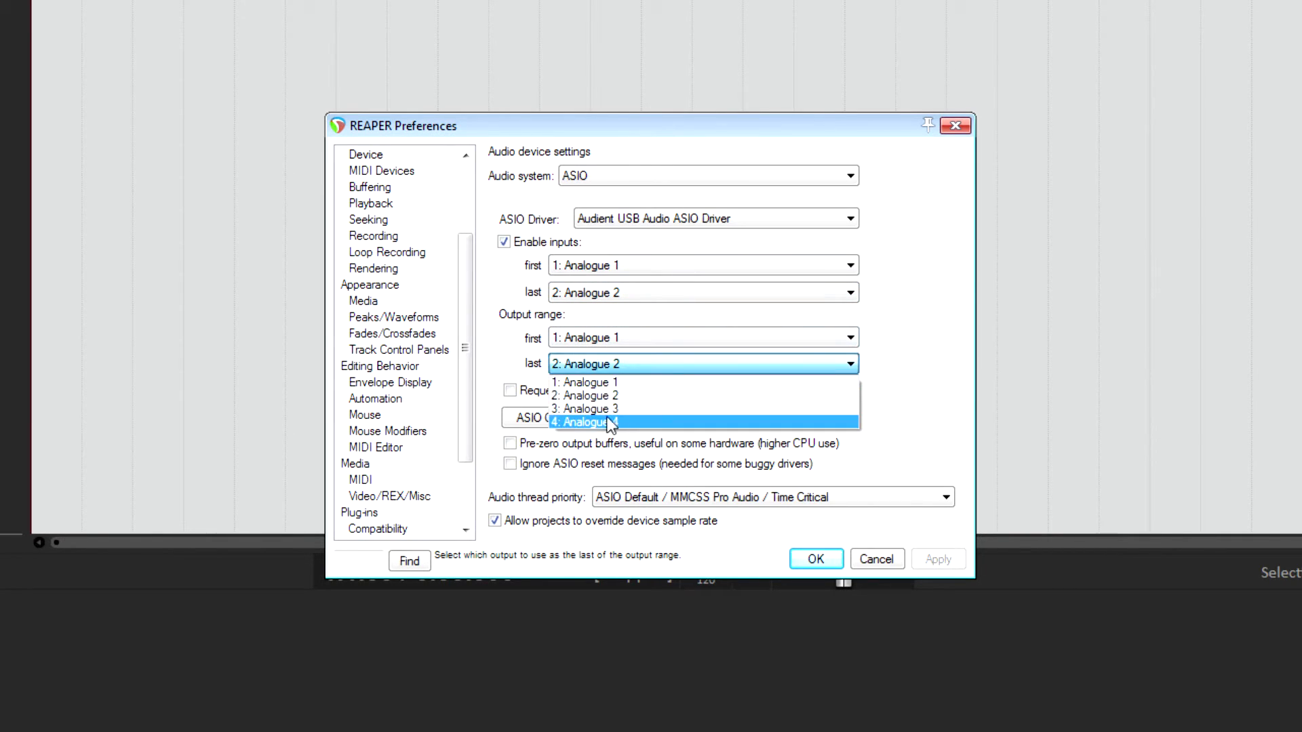
pyautogui.click(887, 320)
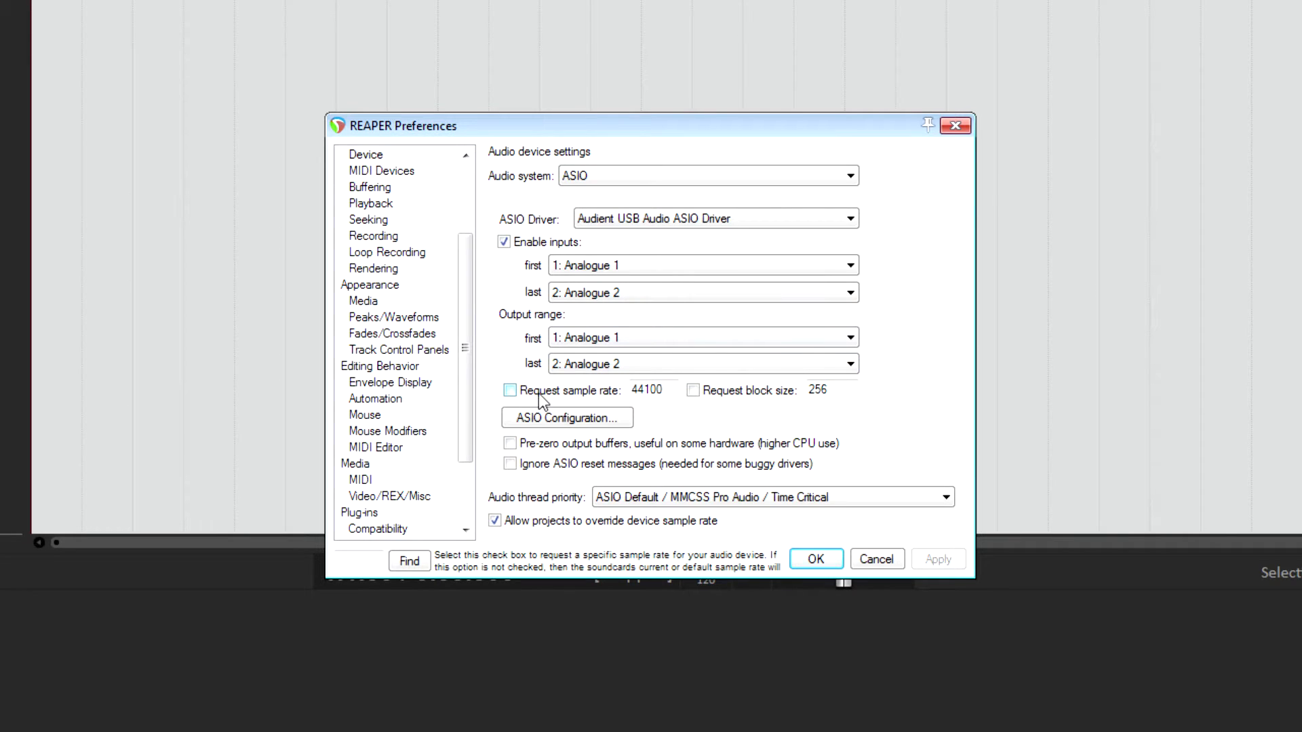
# - Extend the ASIO ranges by setting the last input to 10: ADAT 8 and the last output to 4: Analogue 4
pyautogui.click(645, 296)
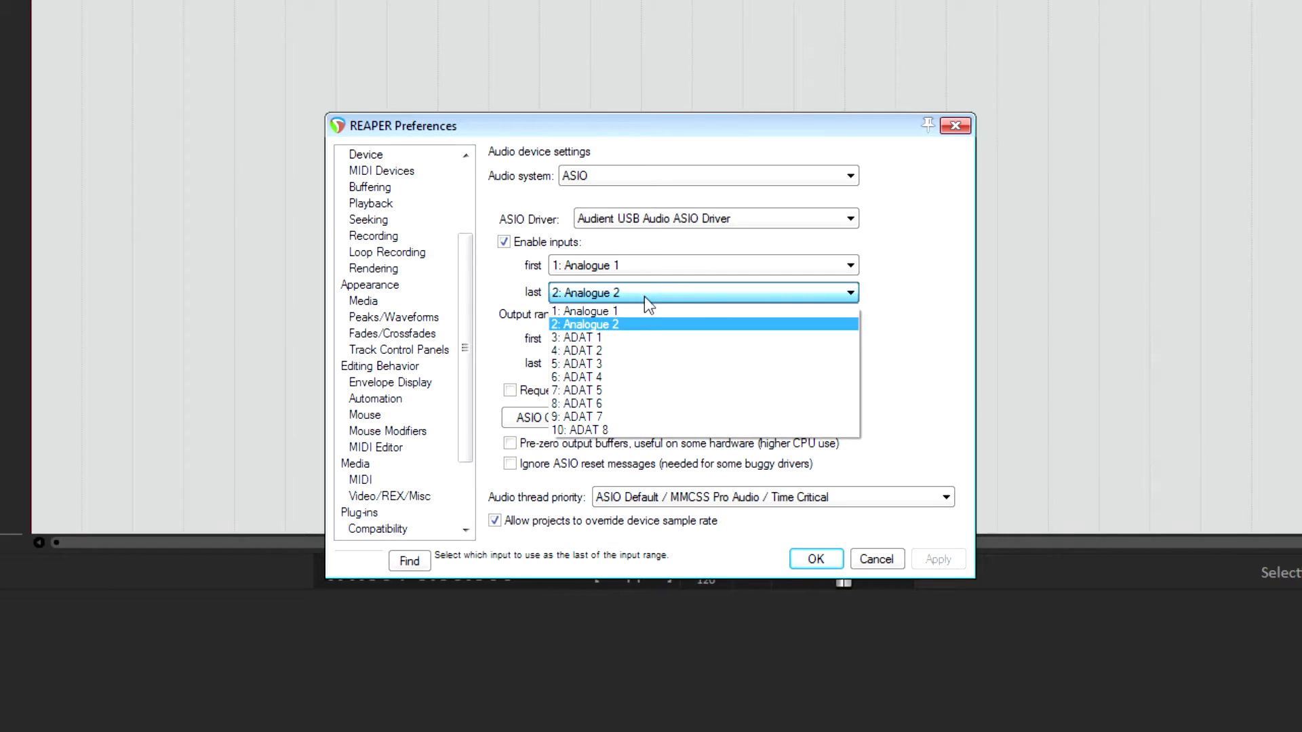
pyautogui.click(616, 430)
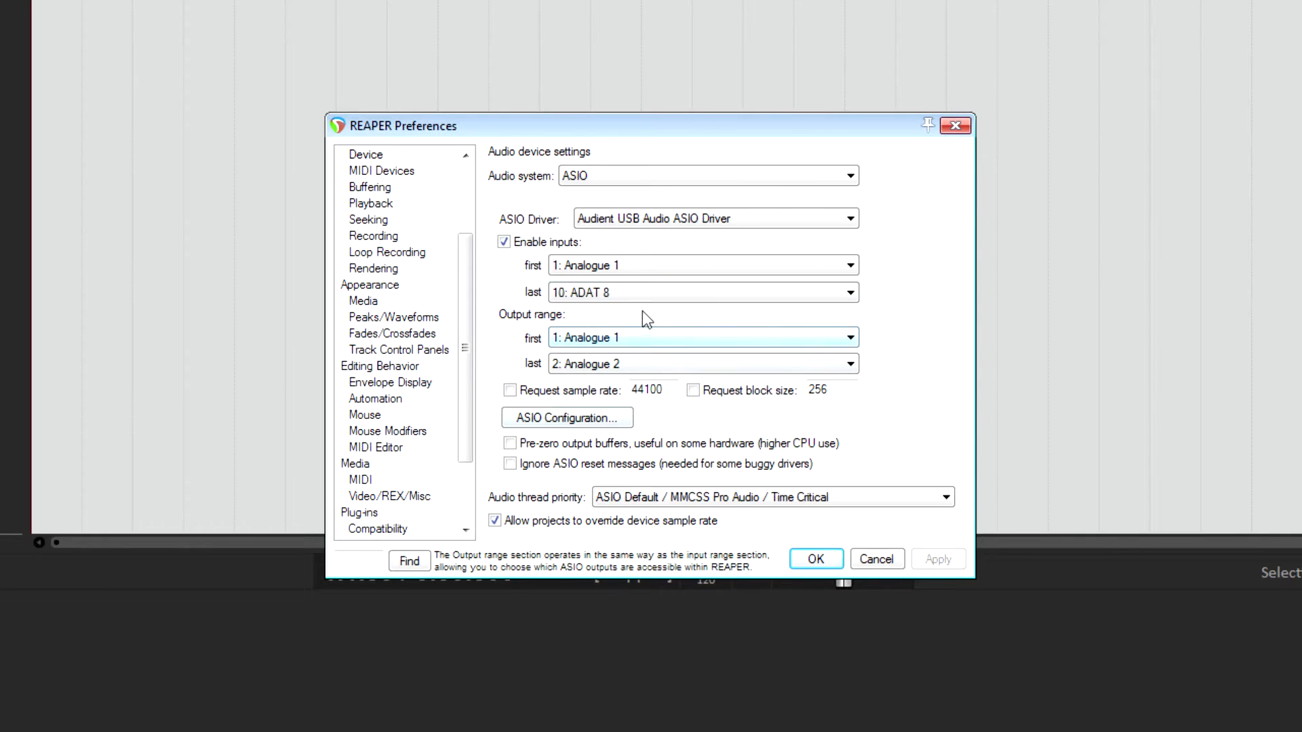
pyautogui.click(620, 365)
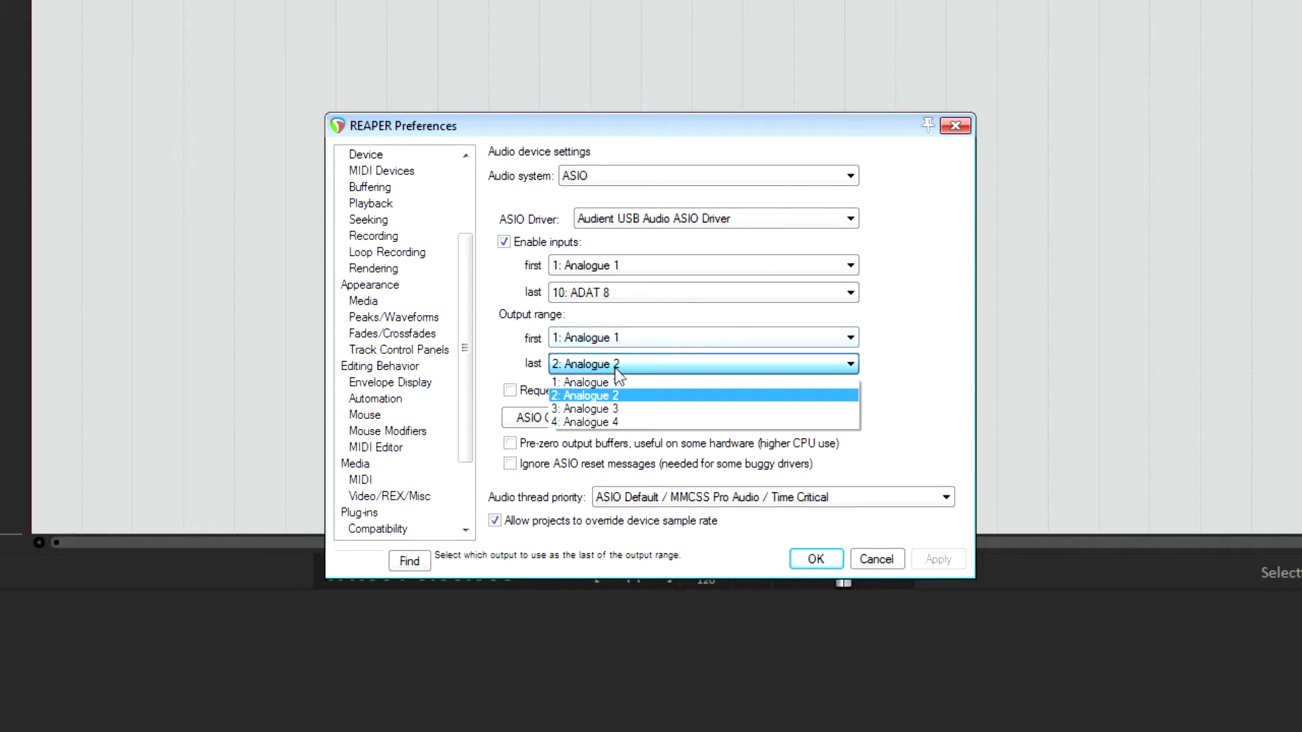
pyautogui.click(615, 422)
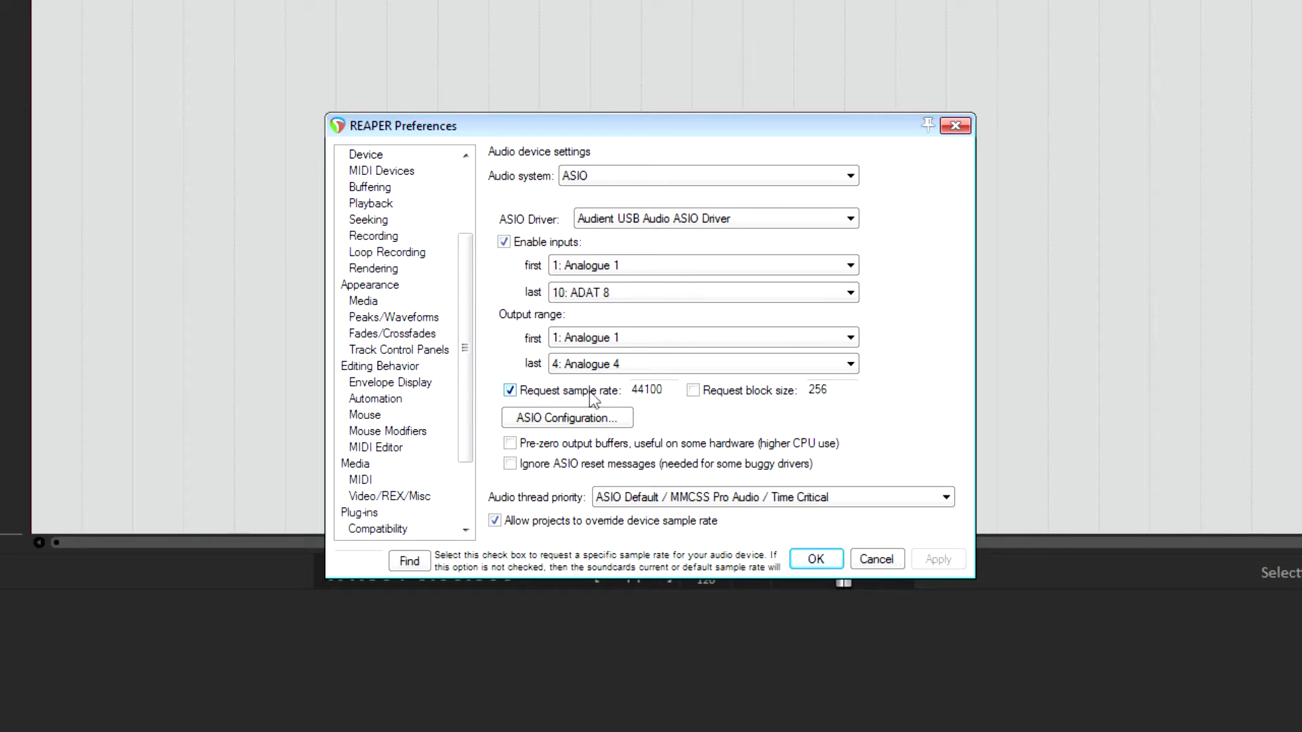
# - Enable the requested sample rate of 44100 and request a block size of 128
pyautogui.click(740, 392)
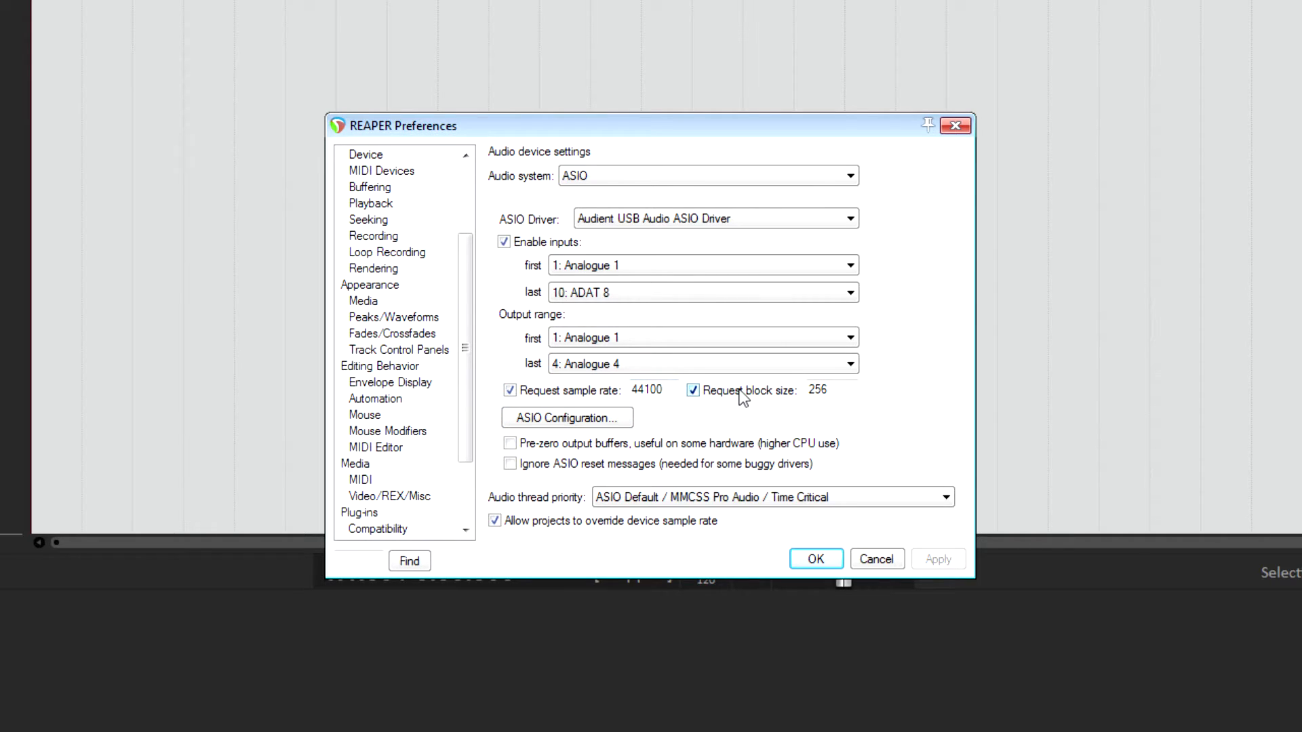
pyautogui.doubleClick(838, 391)
pyautogui.write('128')
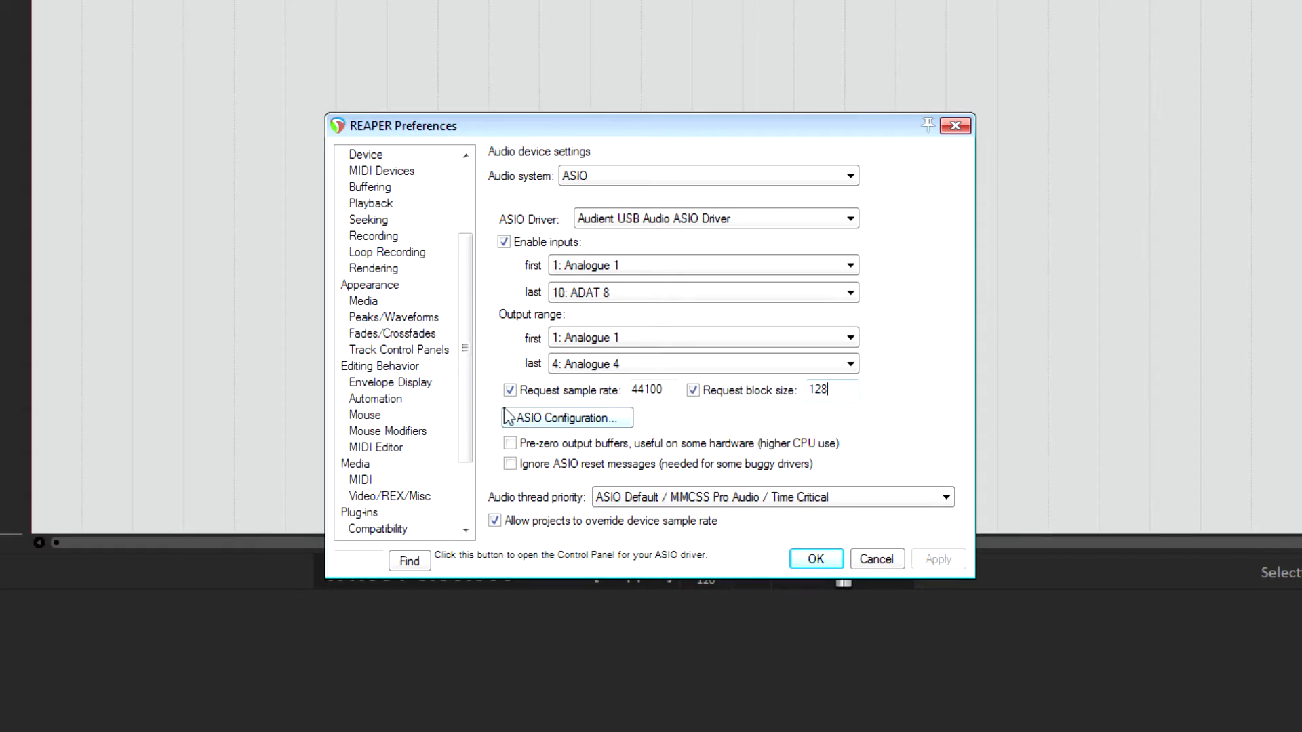
# - Open the ASIO configuration, examine the iD mixer's latency, buffer size and sample rate options, and minimize the mixer
pyautogui.click(584, 423)
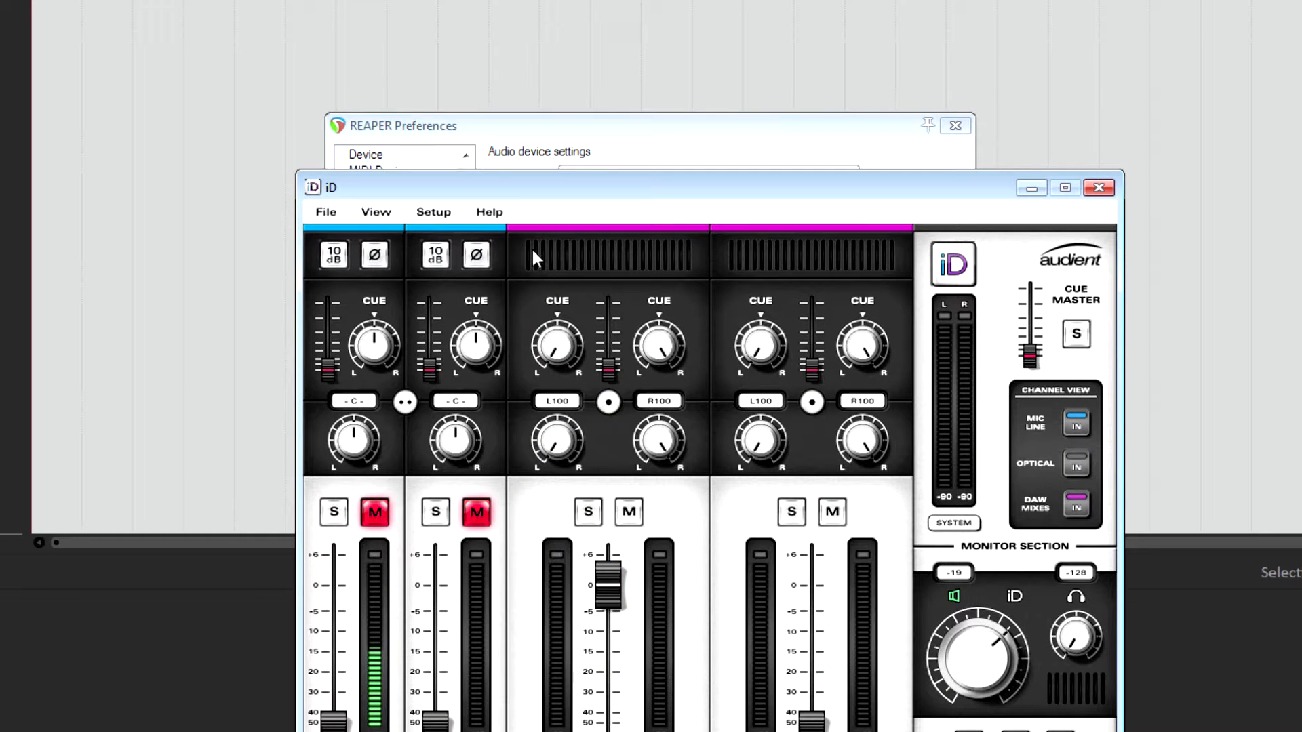
pyautogui.click(427, 216)
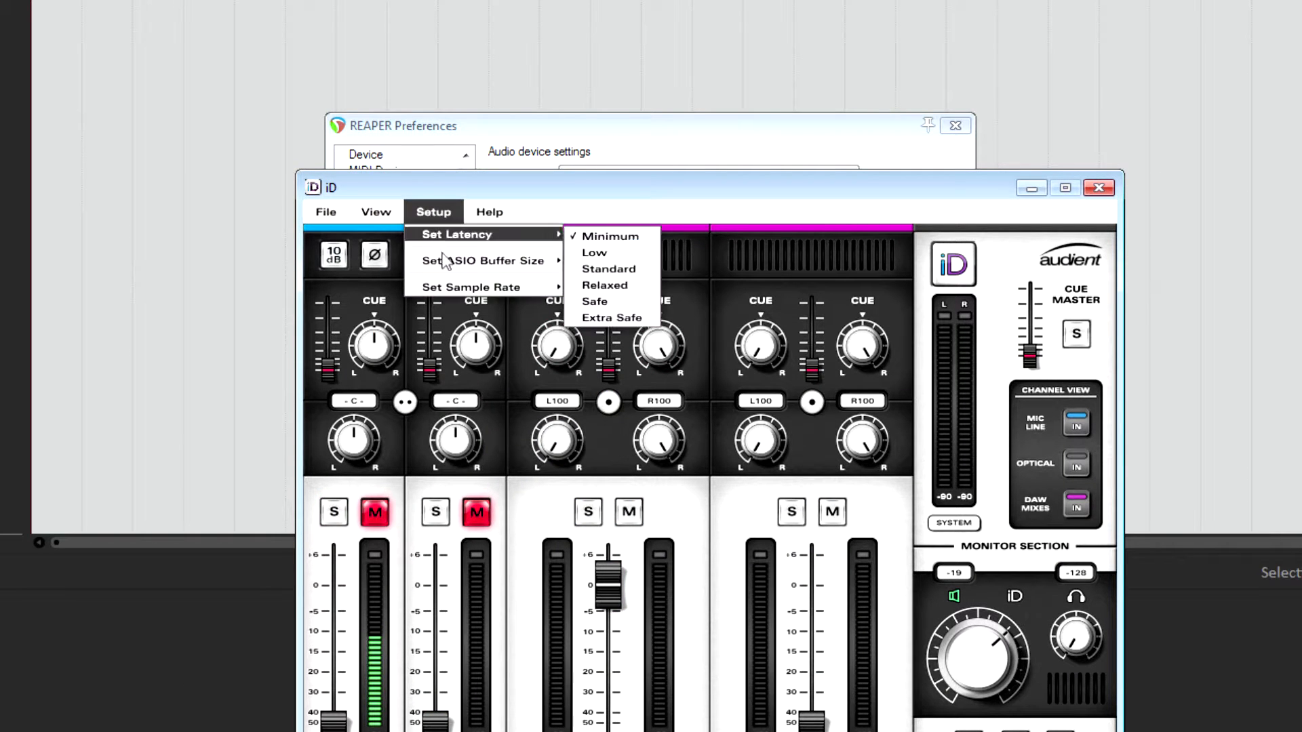
pyautogui.moveTo(468, 262)
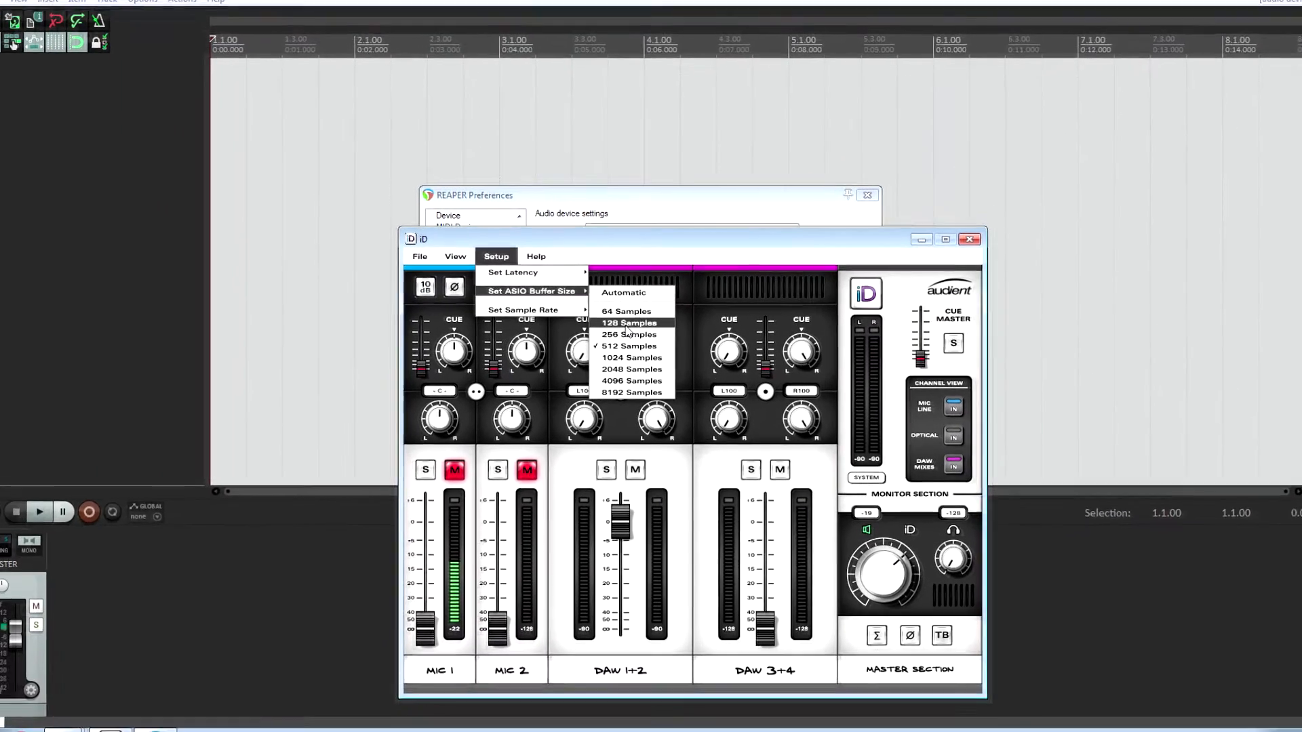
pyautogui.moveTo(542, 297)
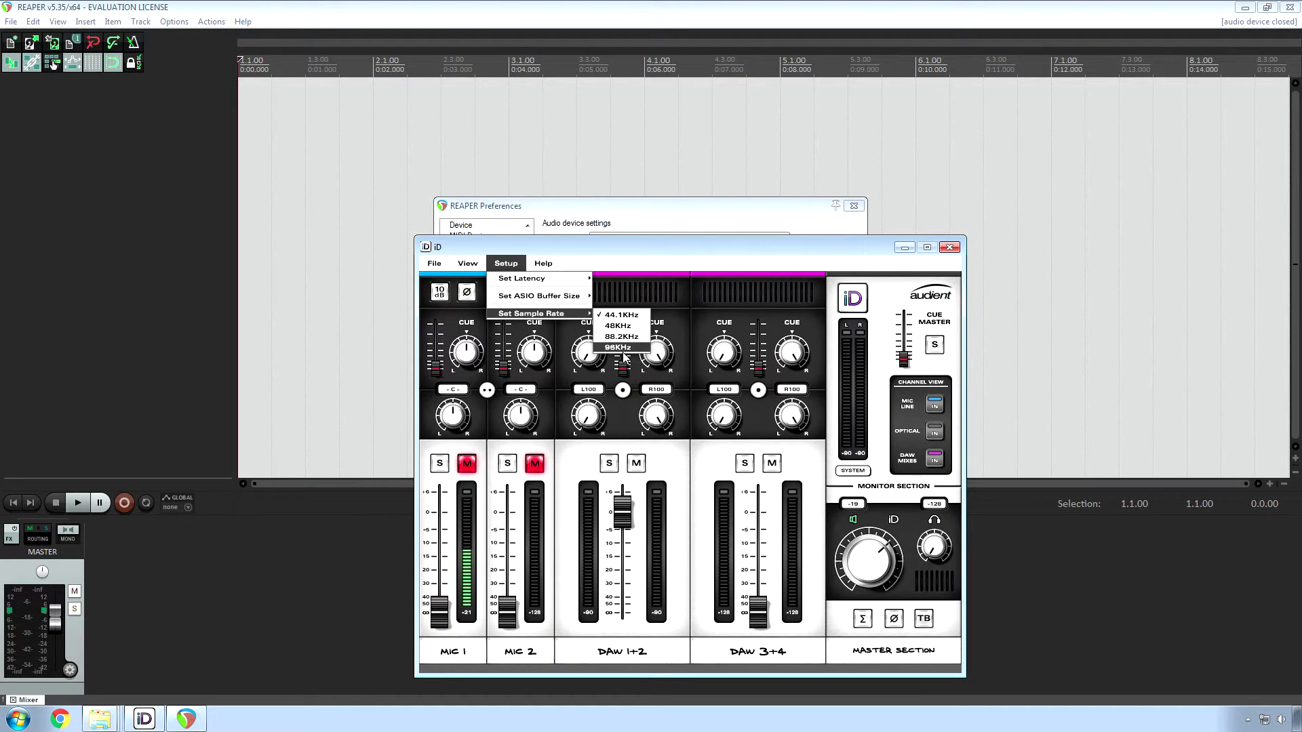
pyautogui.click(720, 253)
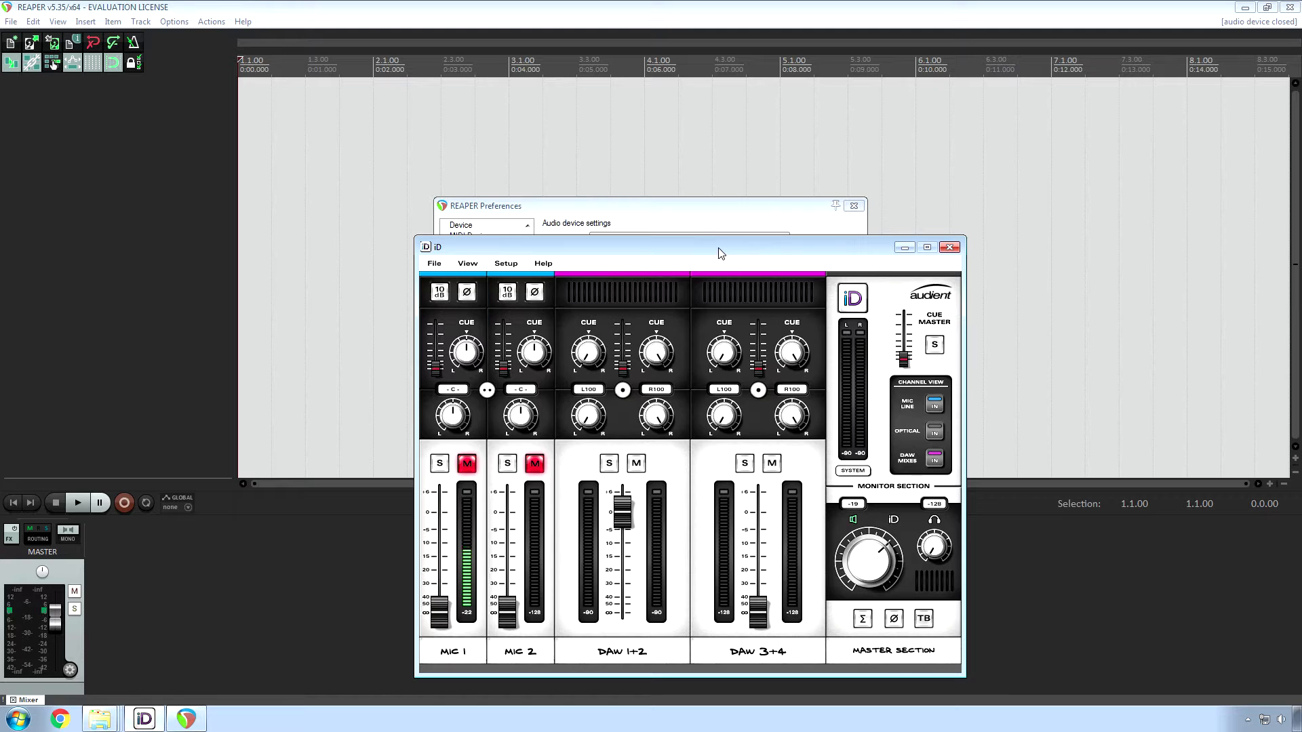
pyautogui.click(904, 248)
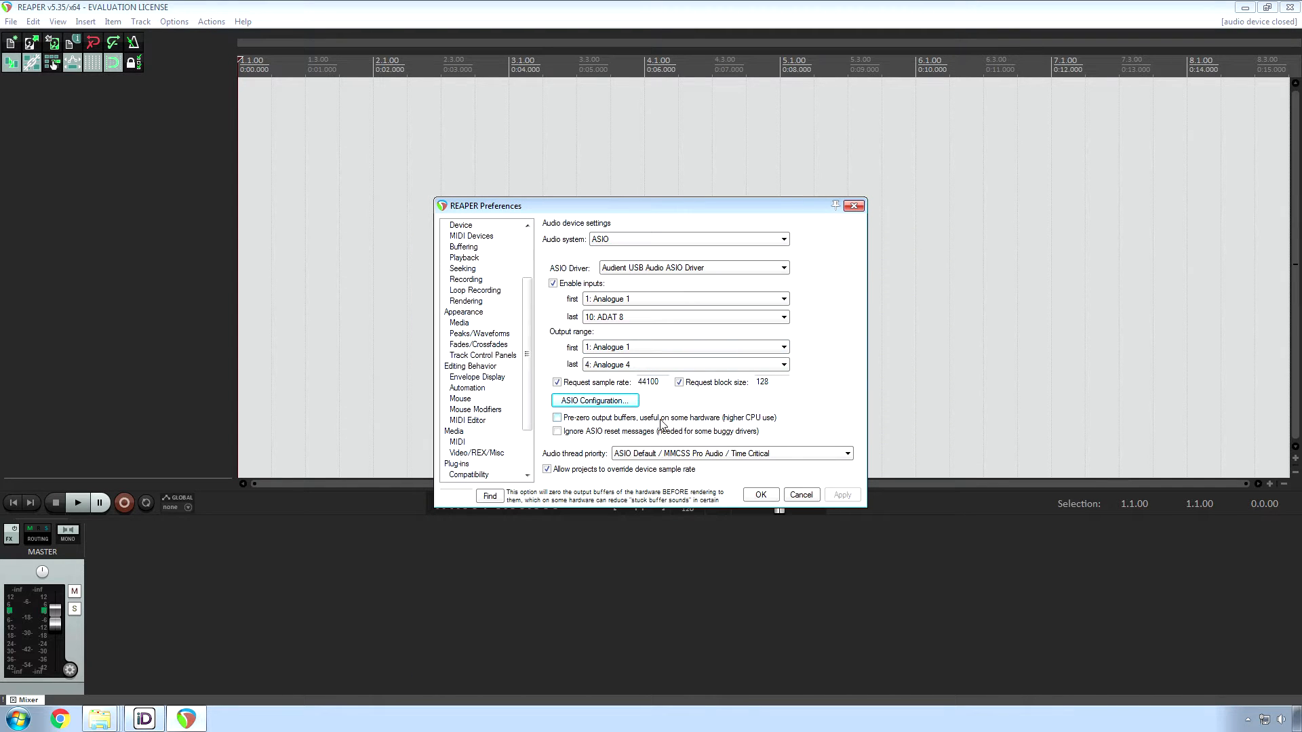
# - Switch the audio system to DirectSound and choose Line (2- Audient iD14) as the input device
pyautogui.click(635, 237)
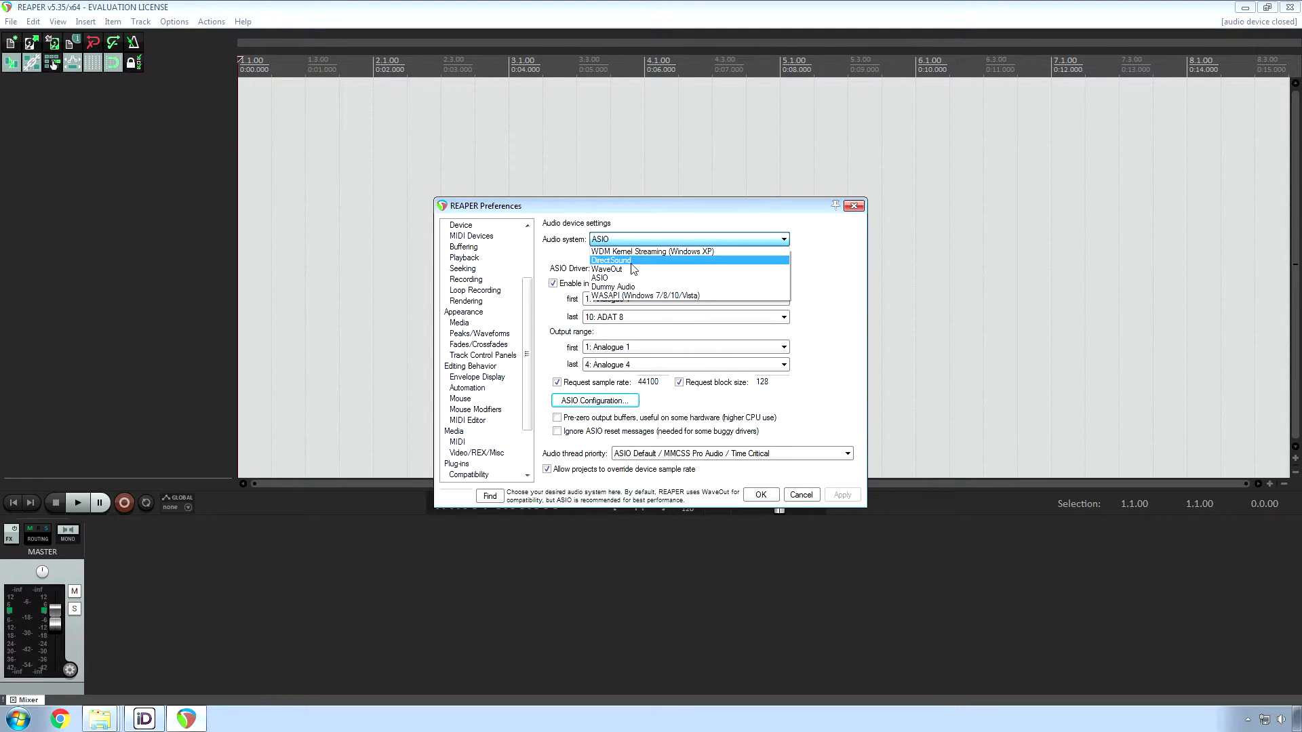
pyautogui.click(631, 262)
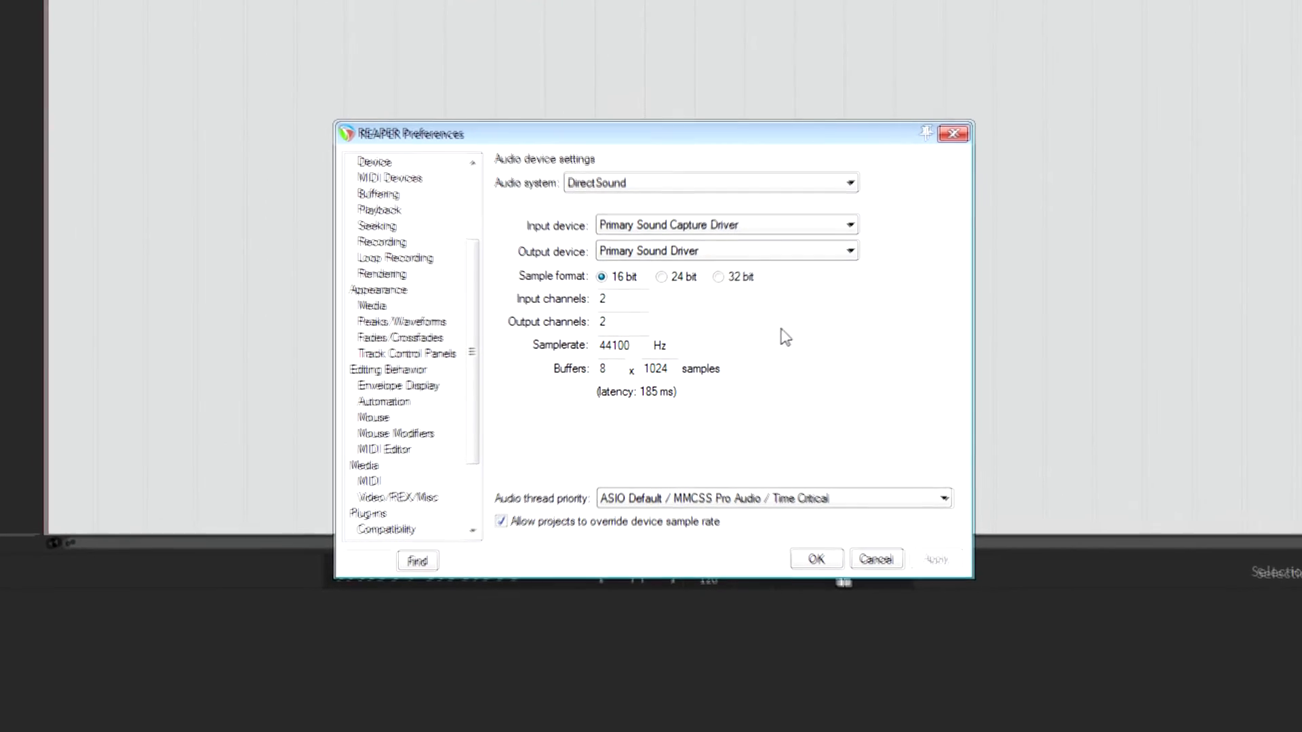
pyautogui.click(717, 210)
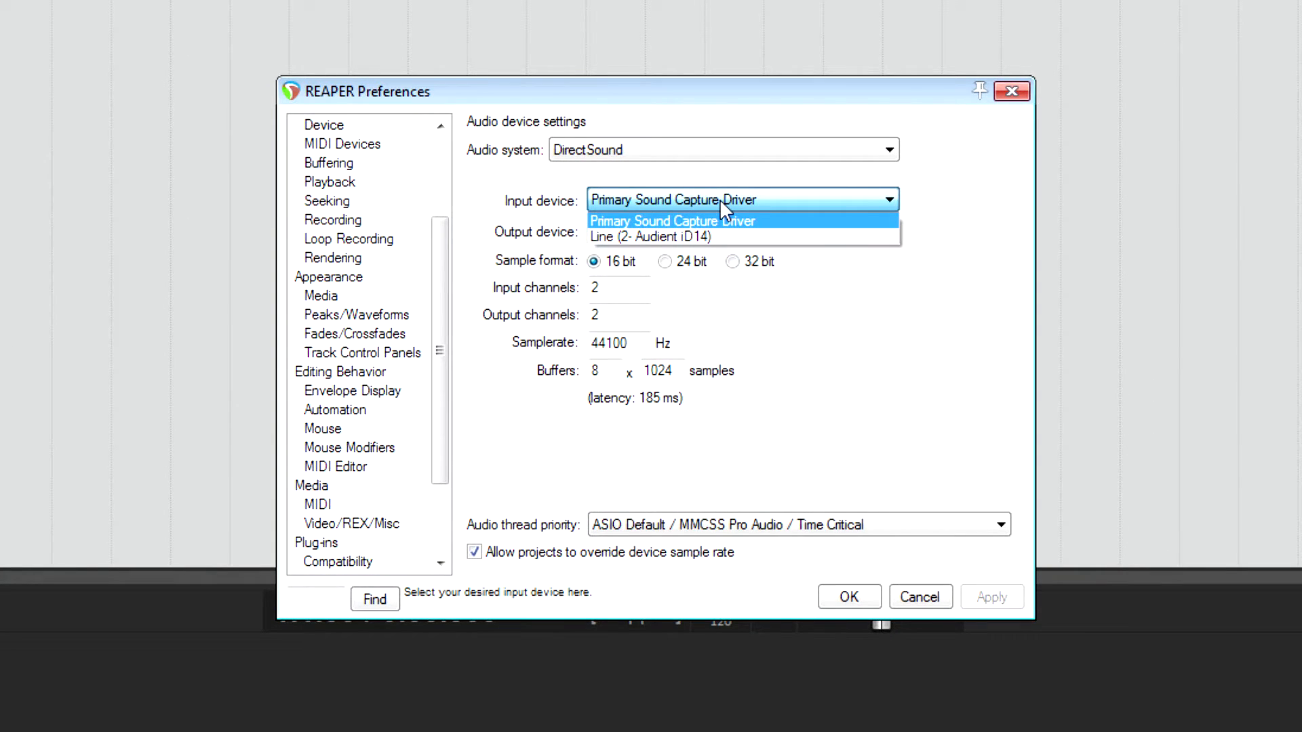
pyautogui.click(672, 236)
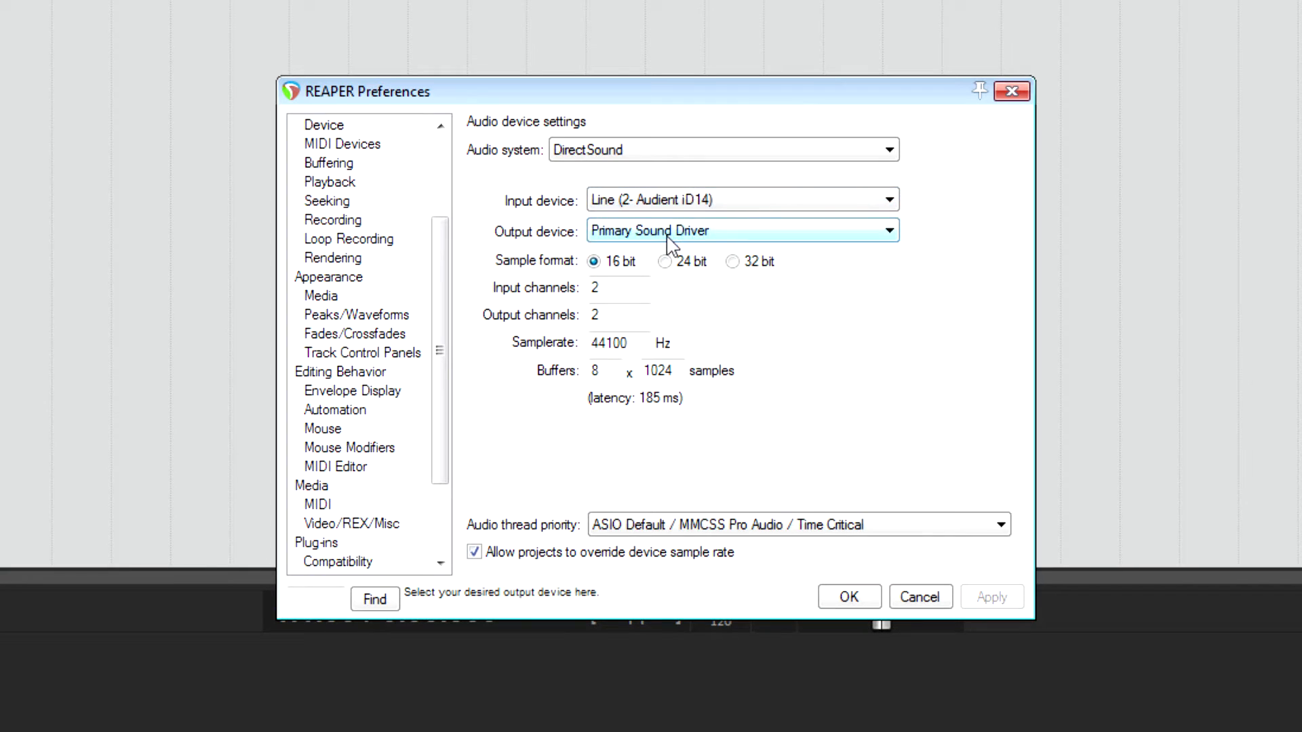
# - Choose Speakers (2- Audient iD14) as the output device and set the sample format to 24 bit
pyautogui.click(668, 236)
pyautogui.click(683, 269)
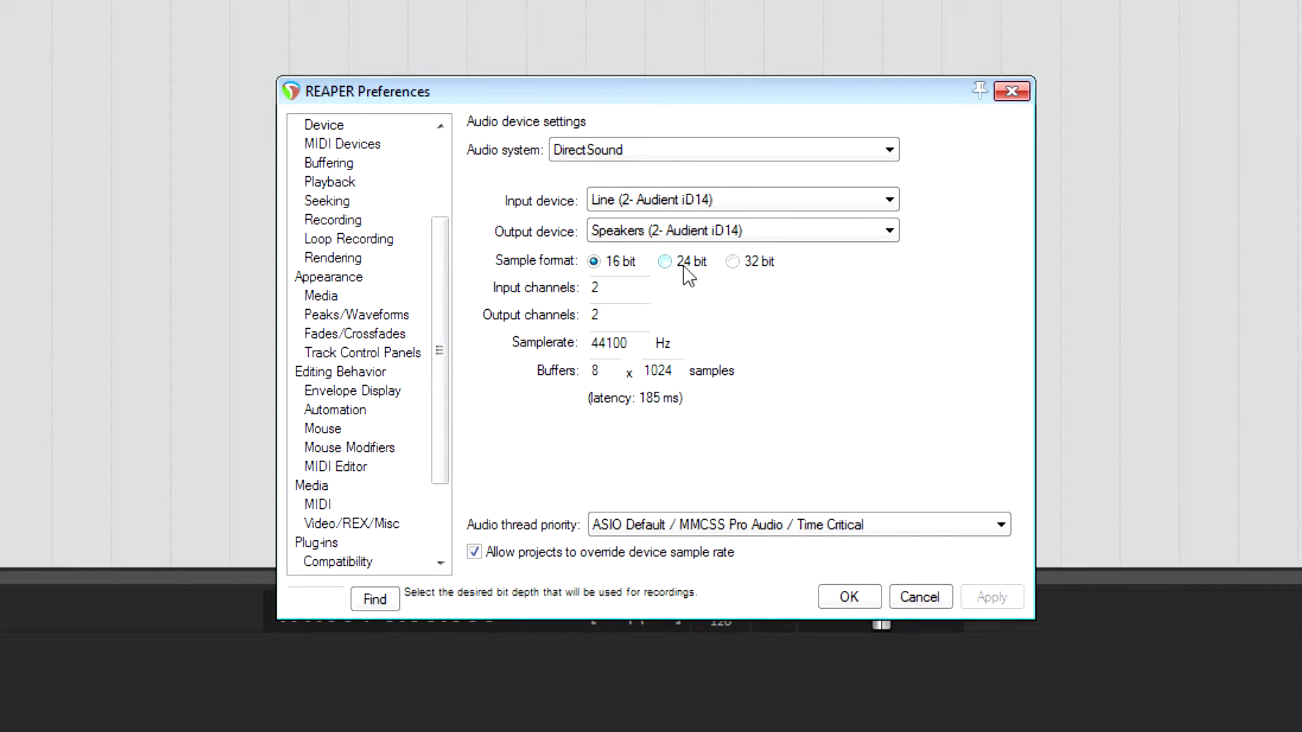
pyautogui.click(683, 267)
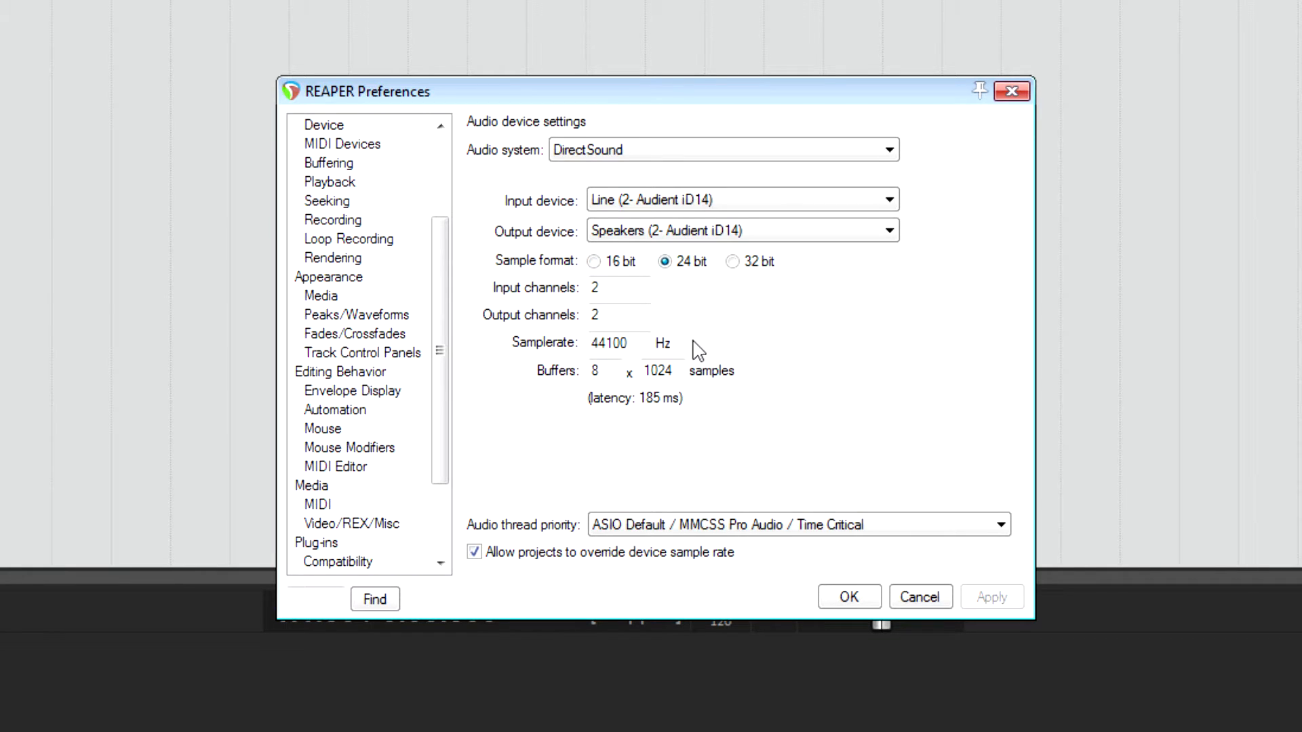
# - Check the iD mixer's setup options, set the DirectSound buffer size to 2048 samples, accept the preferences and dismiss the evaluation notice
pyautogui.doubleClick(657, 370)
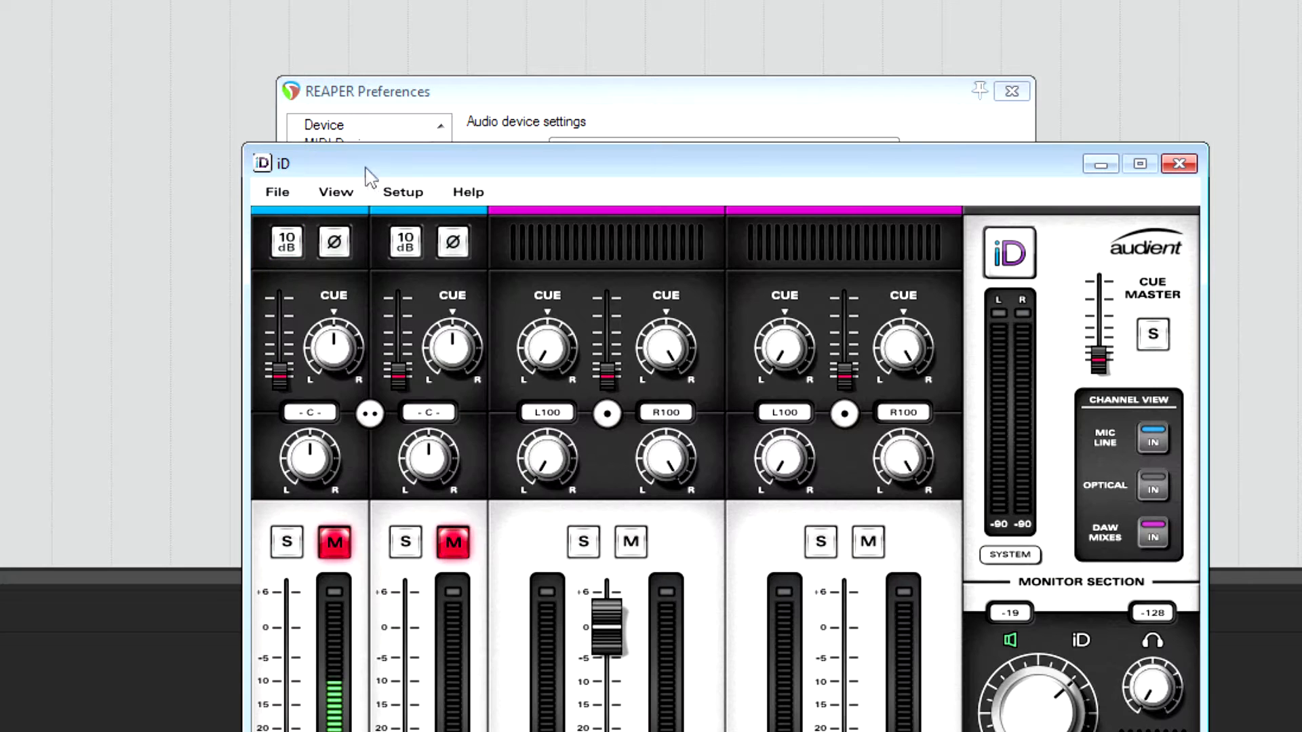
pyautogui.click(403, 192)
pyautogui.moveTo(444, 265)
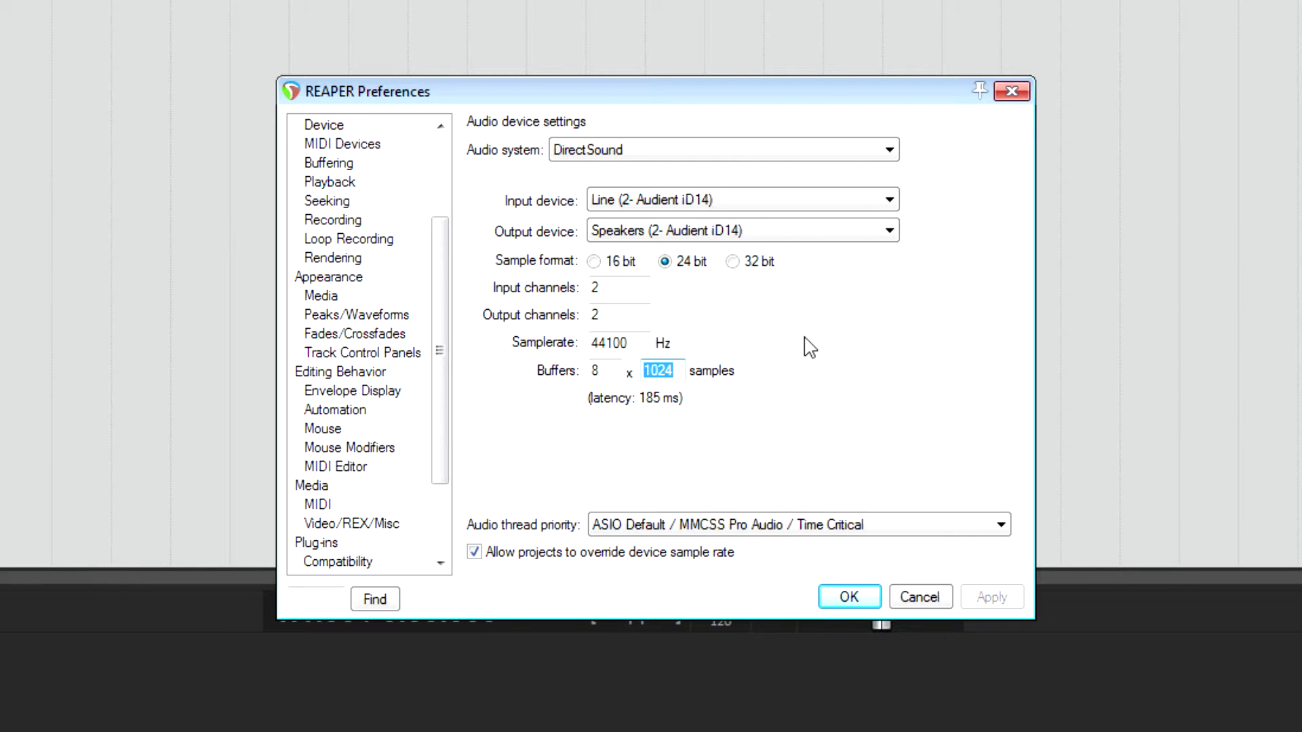
pyautogui.write('2048')
pyautogui.click(849, 596)
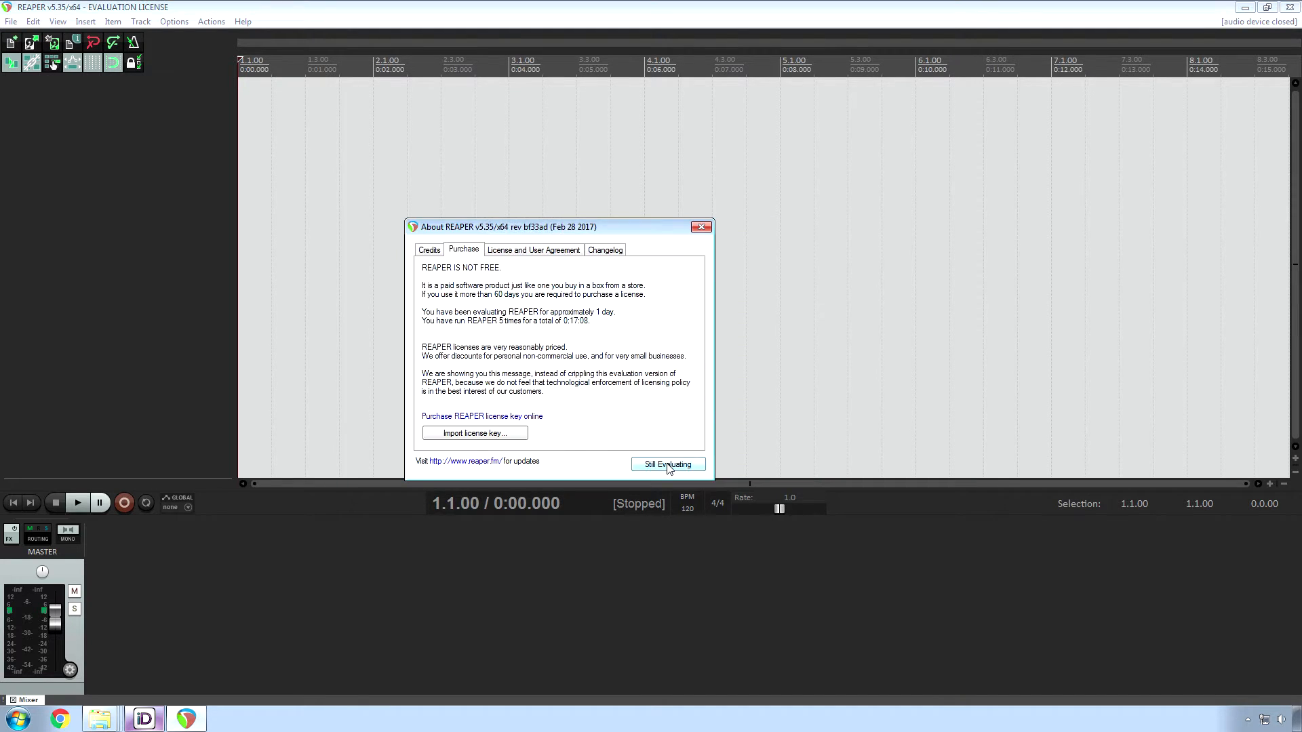
pyautogui.click(668, 467)
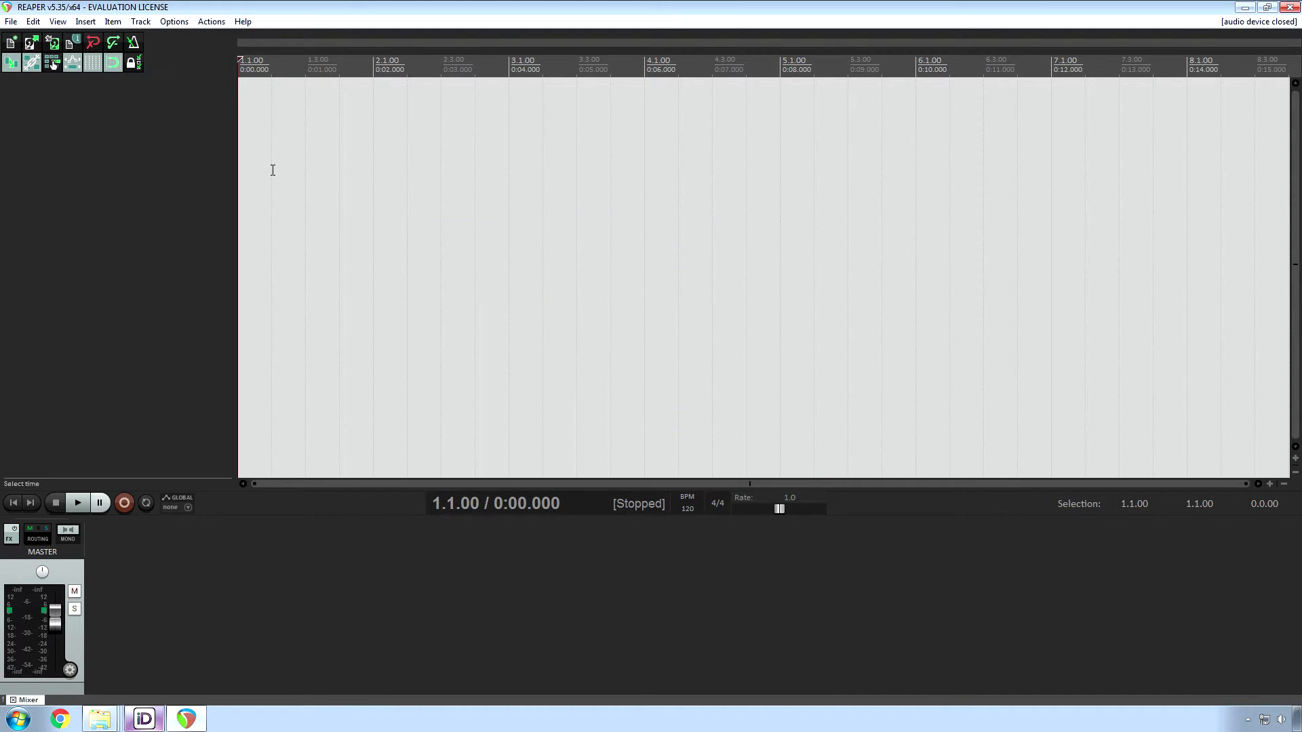
# - Switch the theme to Default_3.0 and enlarge the mixer area below the transport
pyautogui.click(174, 22)
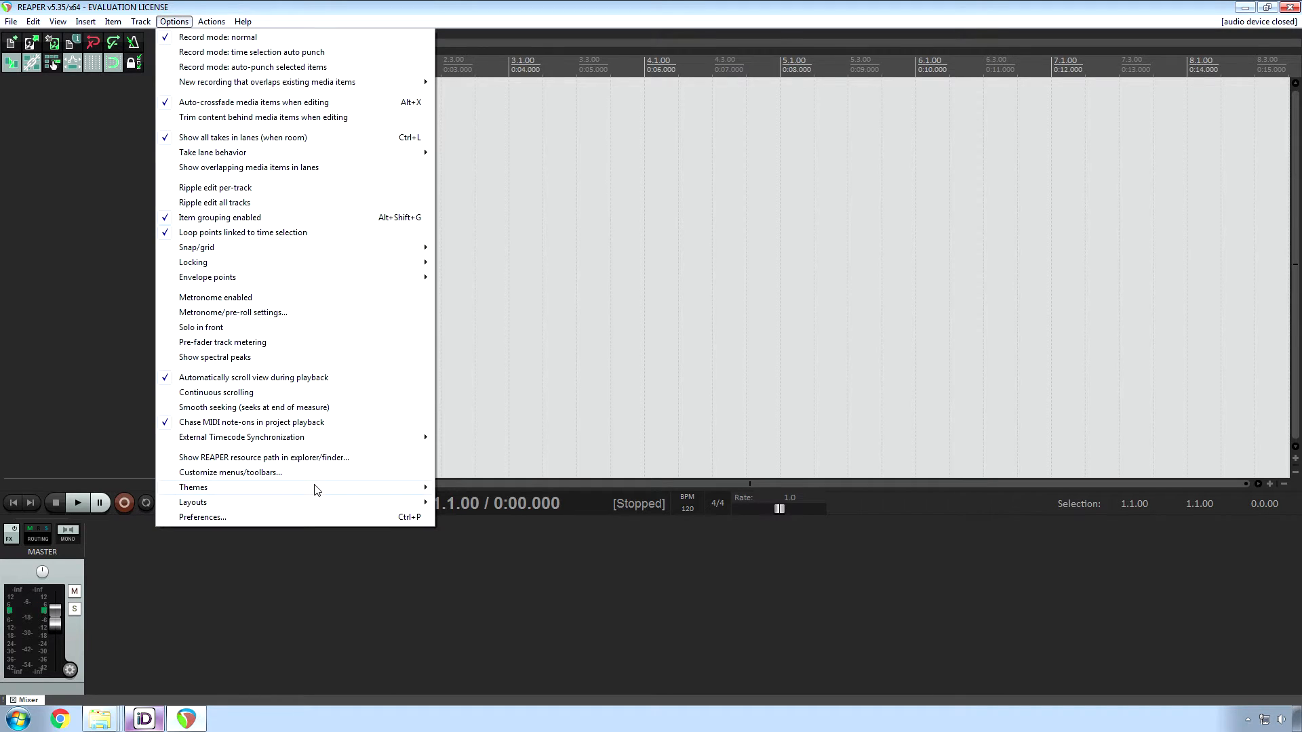
pyautogui.moveTo(326, 489)
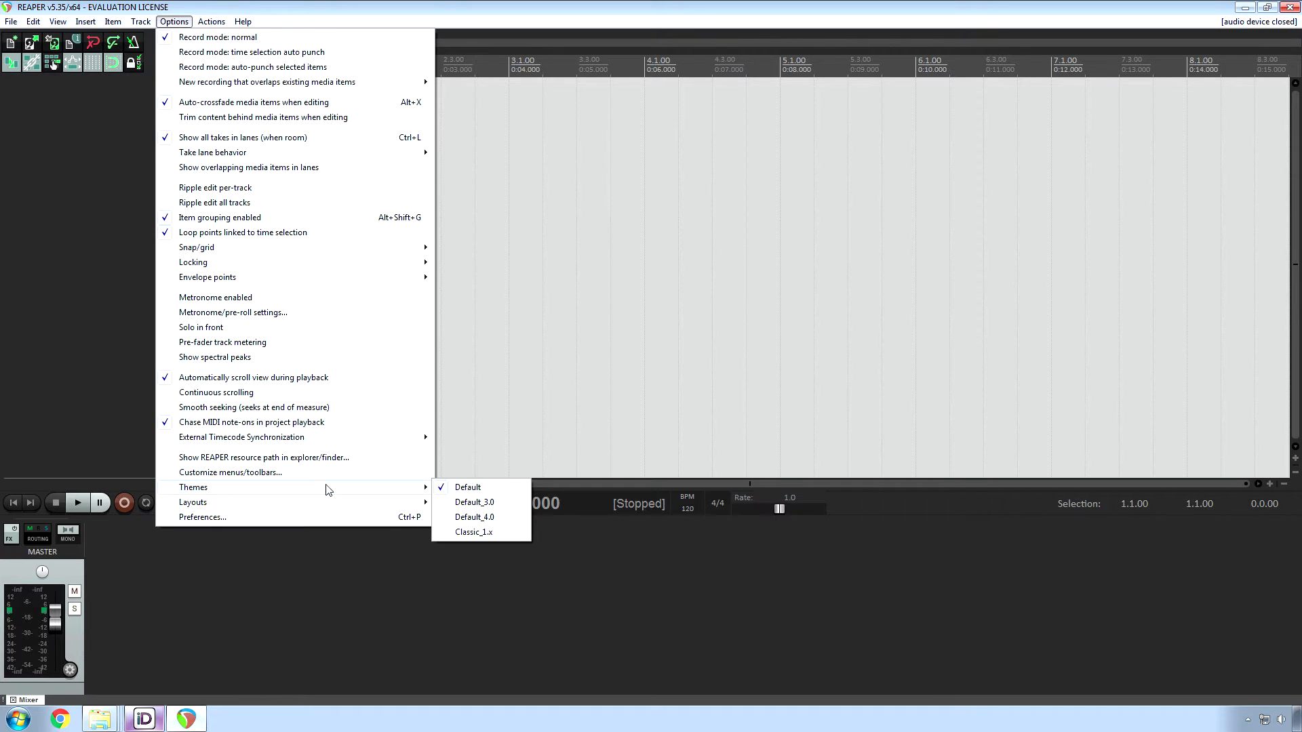
pyautogui.click(495, 507)
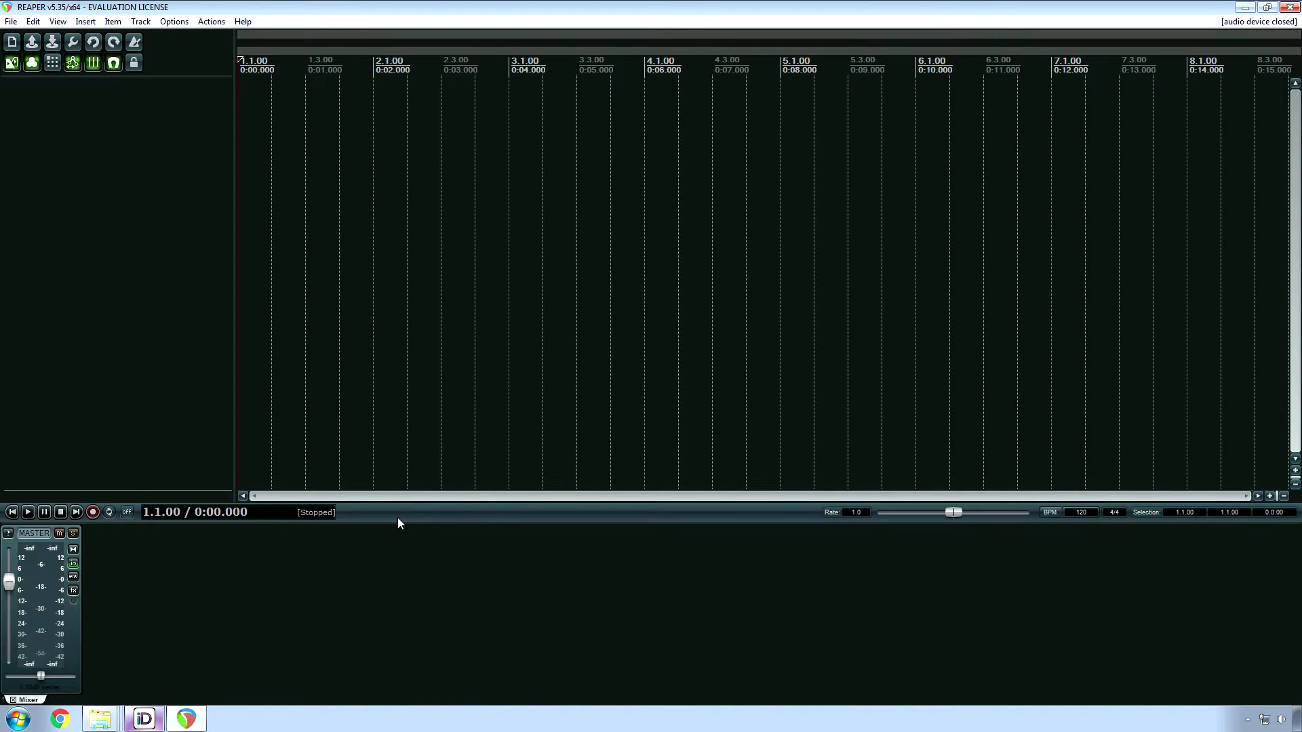
pyautogui.moveTo(397, 523); pyautogui.dragTo(393, 478)
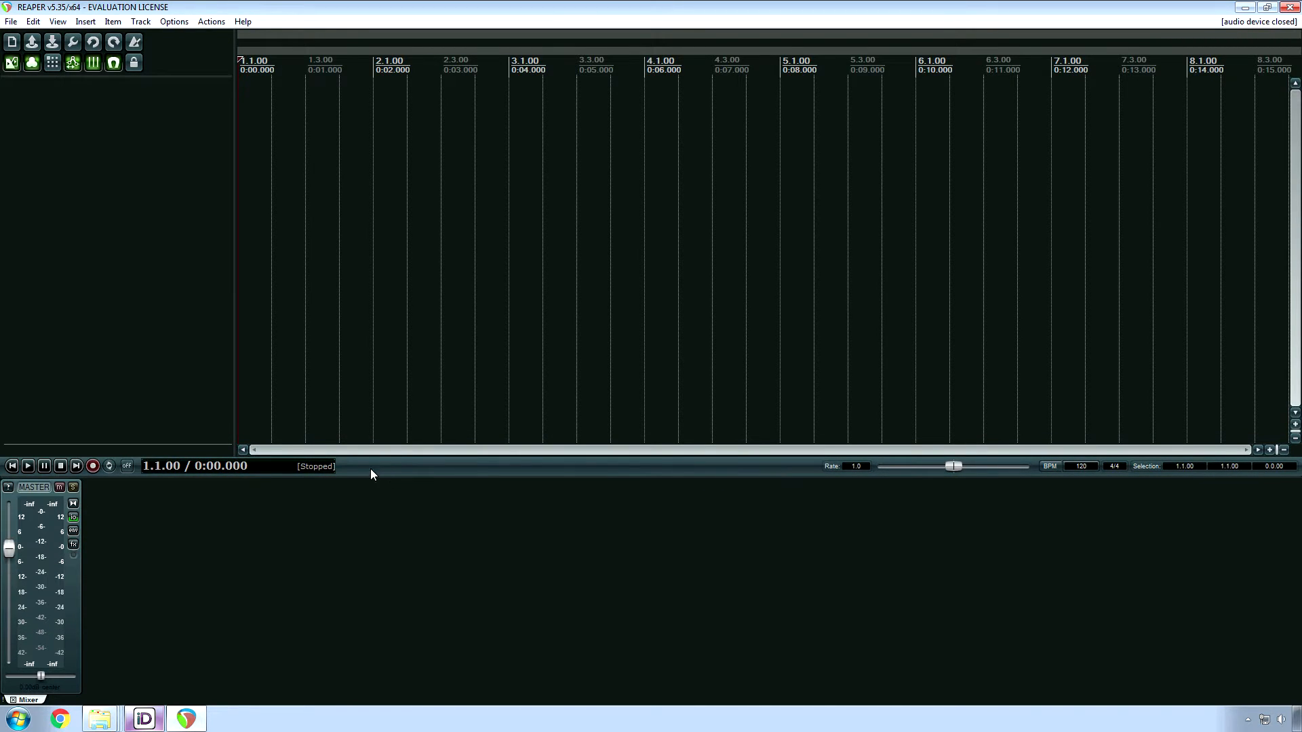
# - Open the project settings and enable the project sample rate
pyautogui.click(10, 22)
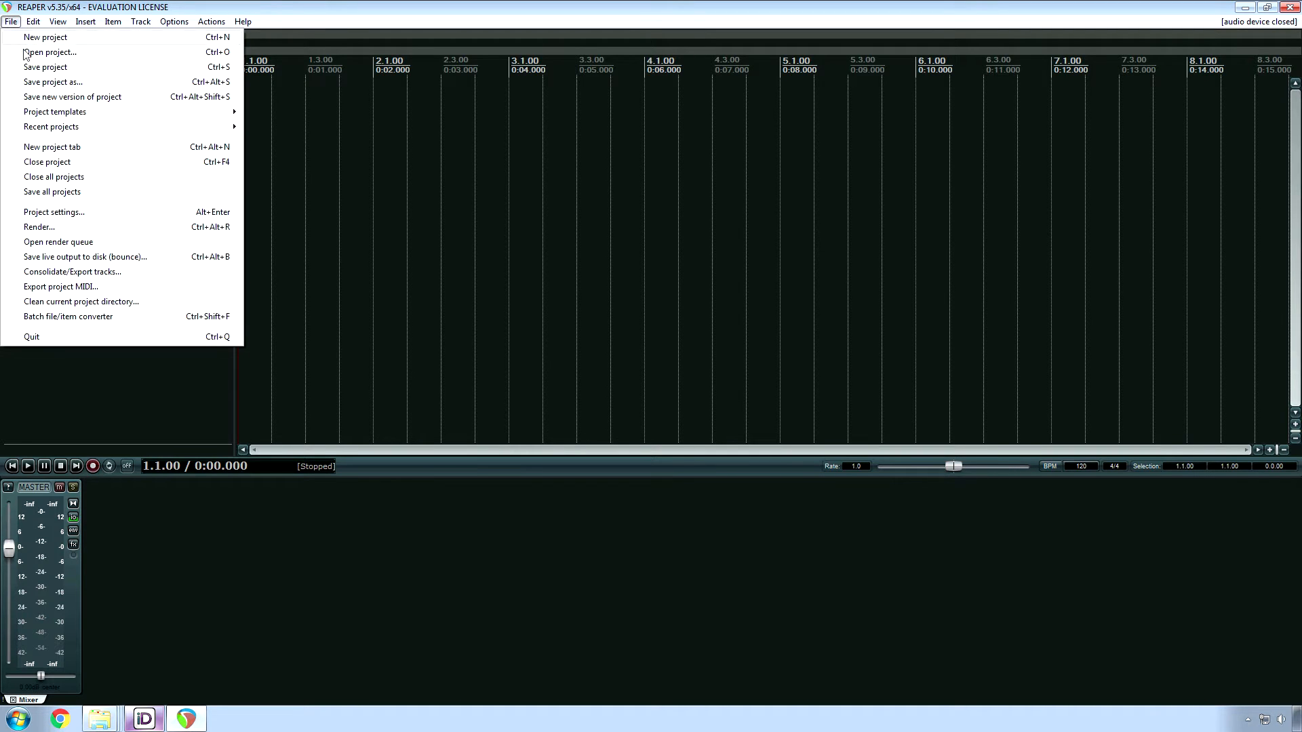
pyautogui.click(74, 217)
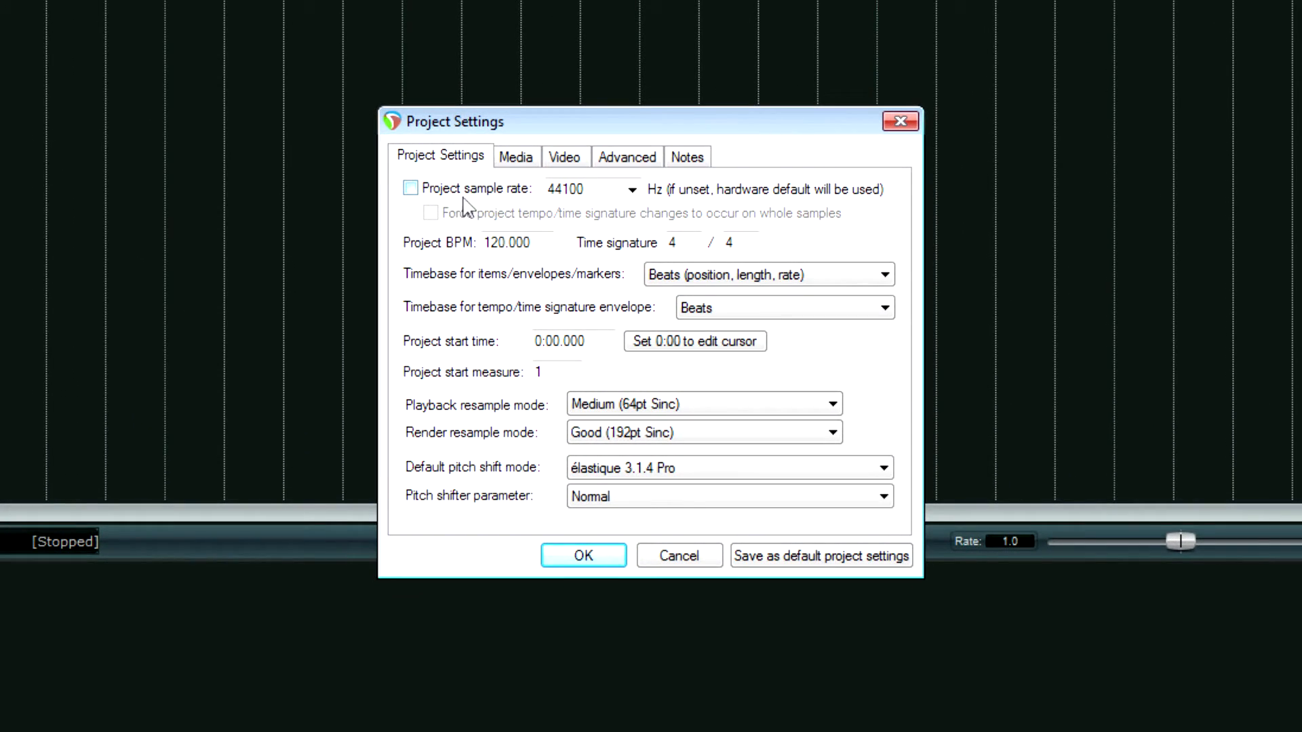
pyautogui.click(465, 196)
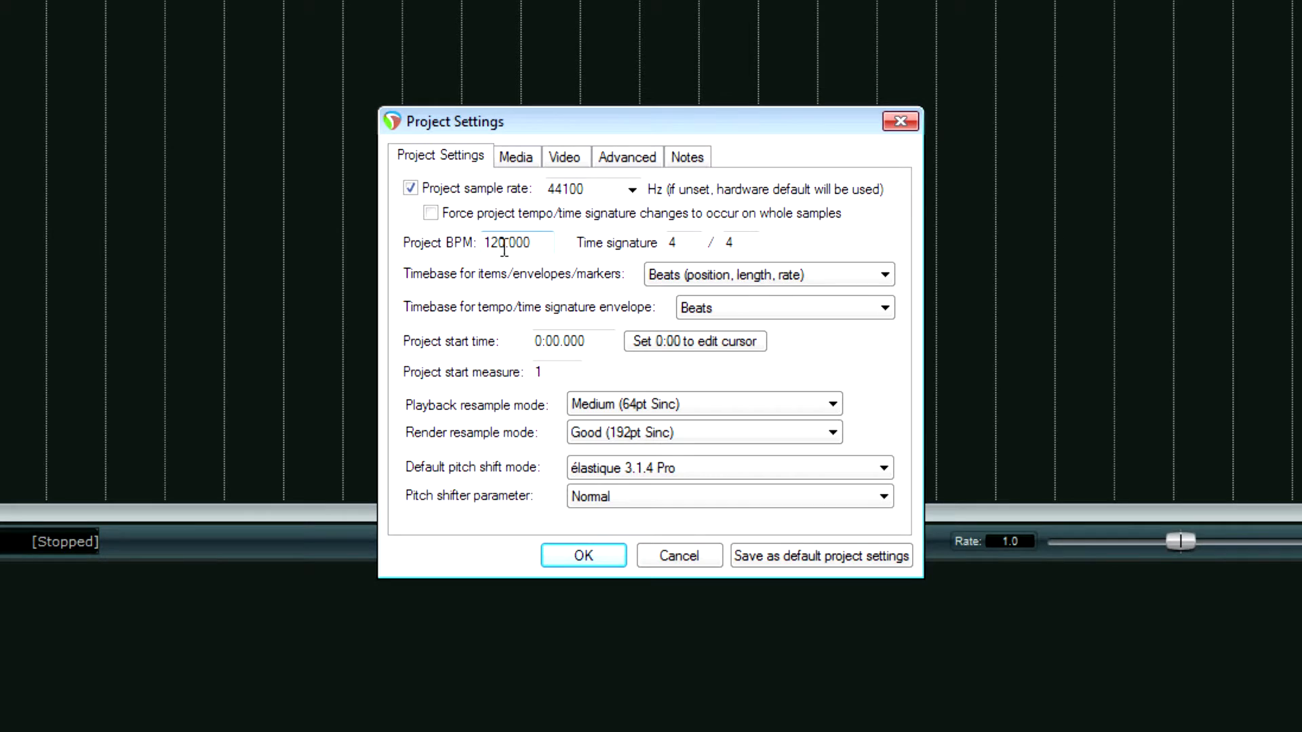
# - Set the playback resample mode to Better (384pt Sinc) and the render resample mode to Extreme HQ (768pt HQ Sinc)
pyautogui.click(695, 407)
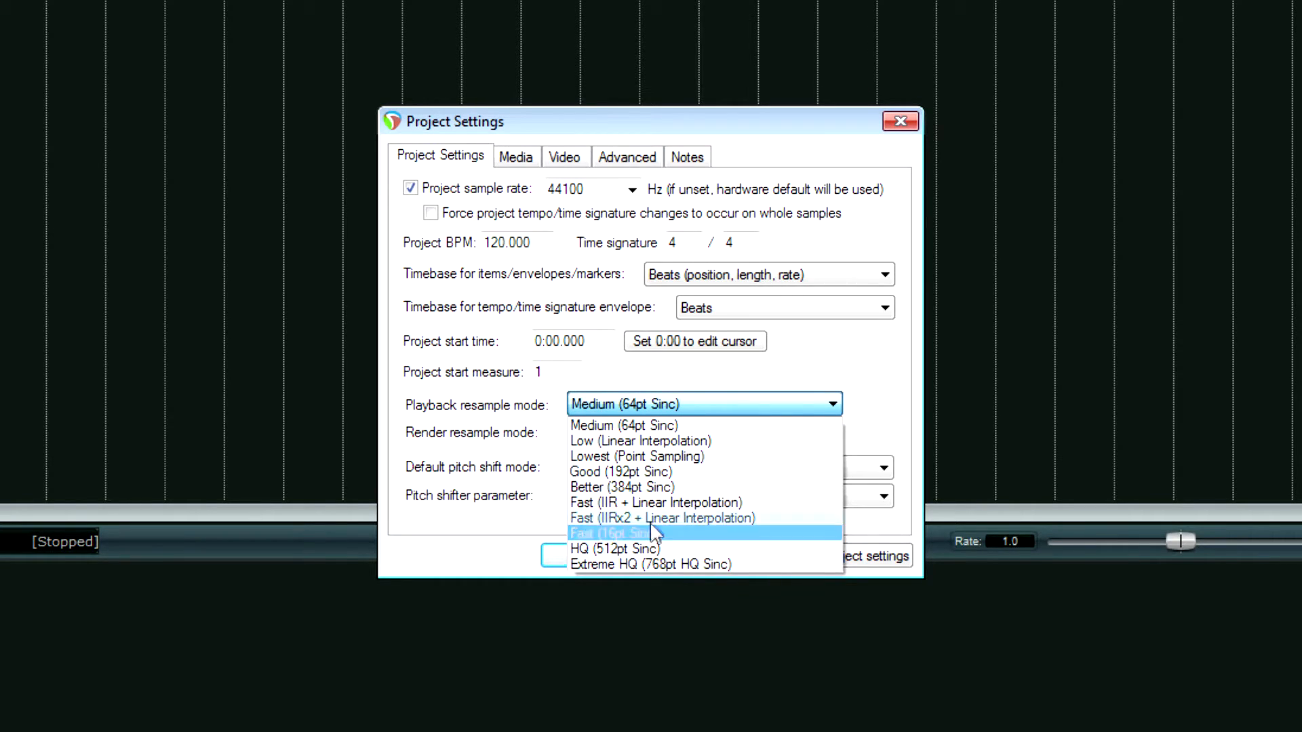
pyautogui.click(653, 487)
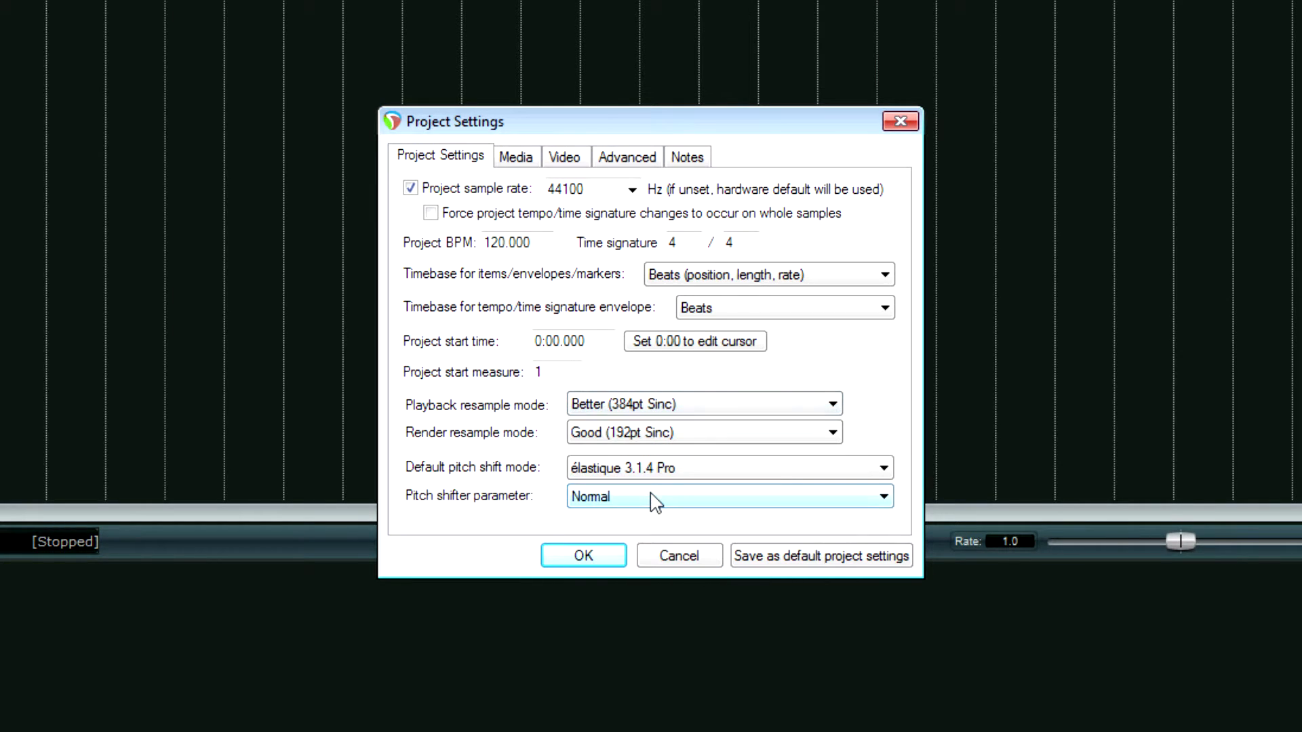
pyautogui.click(648, 432)
pyautogui.click(628, 592)
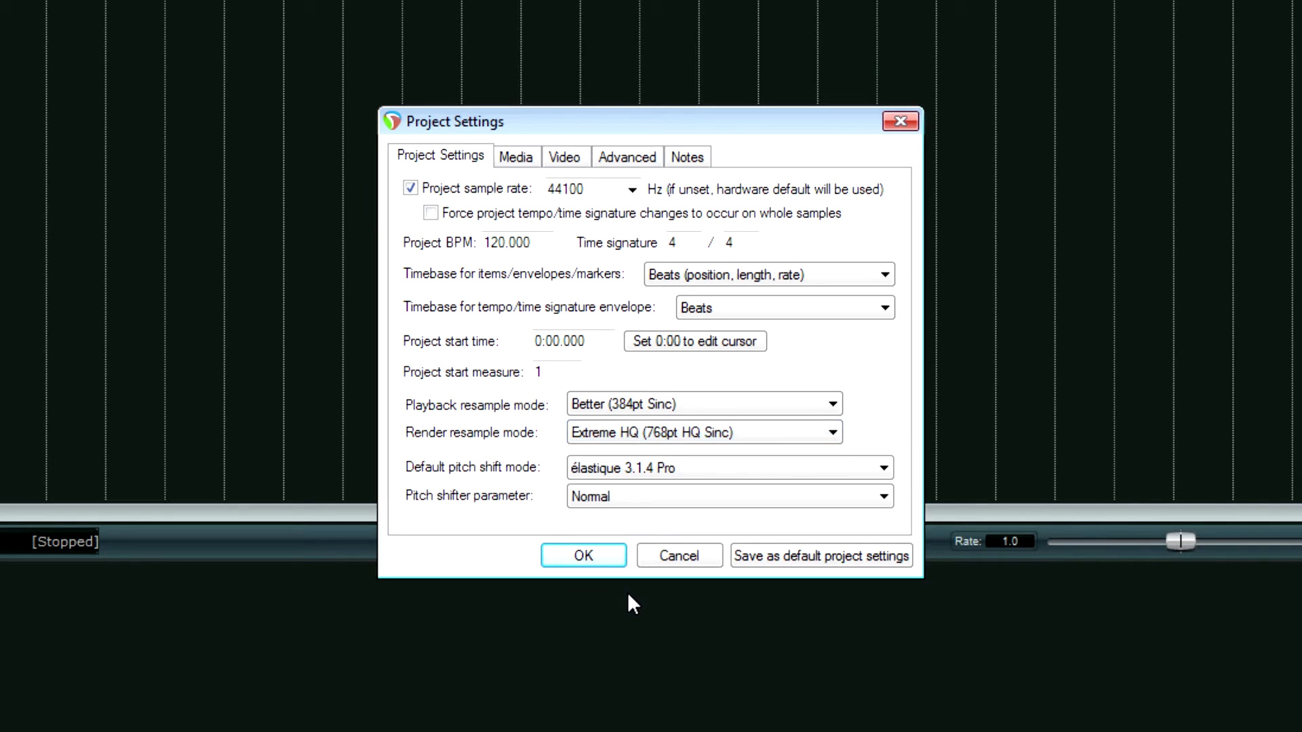
# - Examine the available default pitch shift modes, keeping élastique 3.1.4 Pro
pyautogui.click(669, 473)
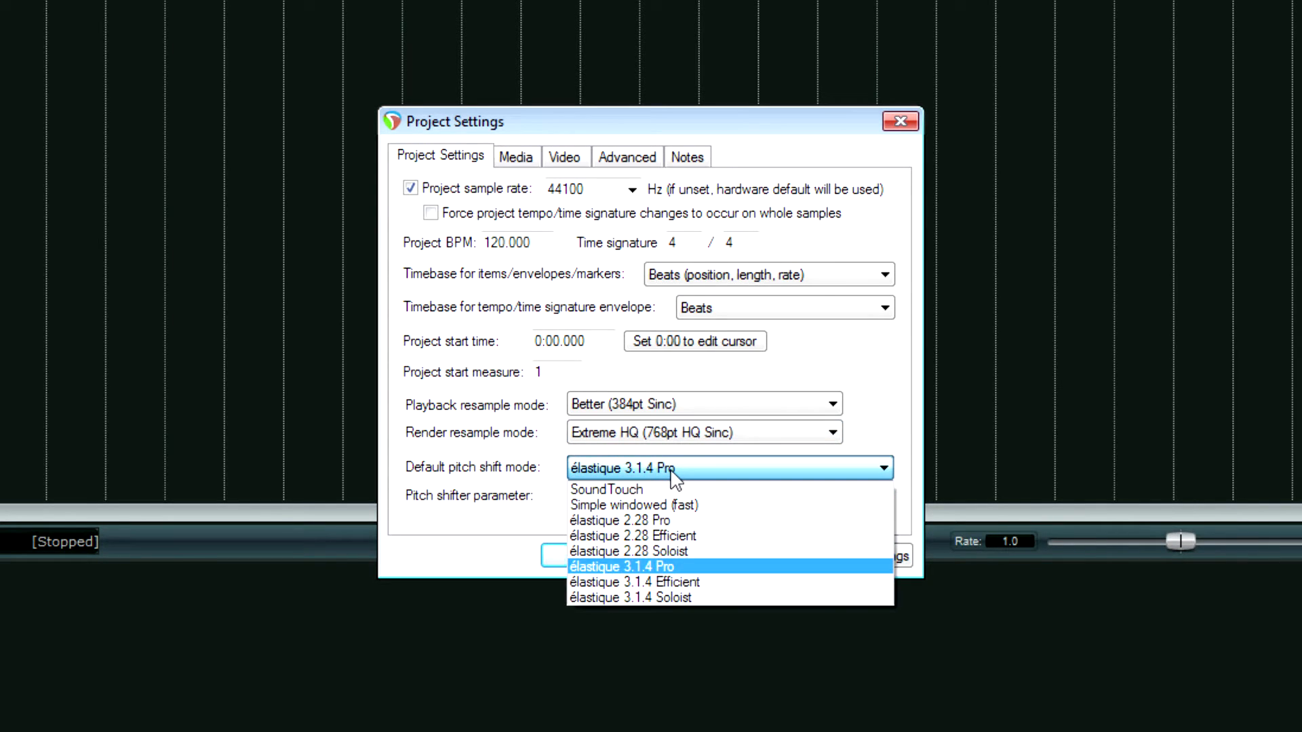
pyautogui.click(675, 477)
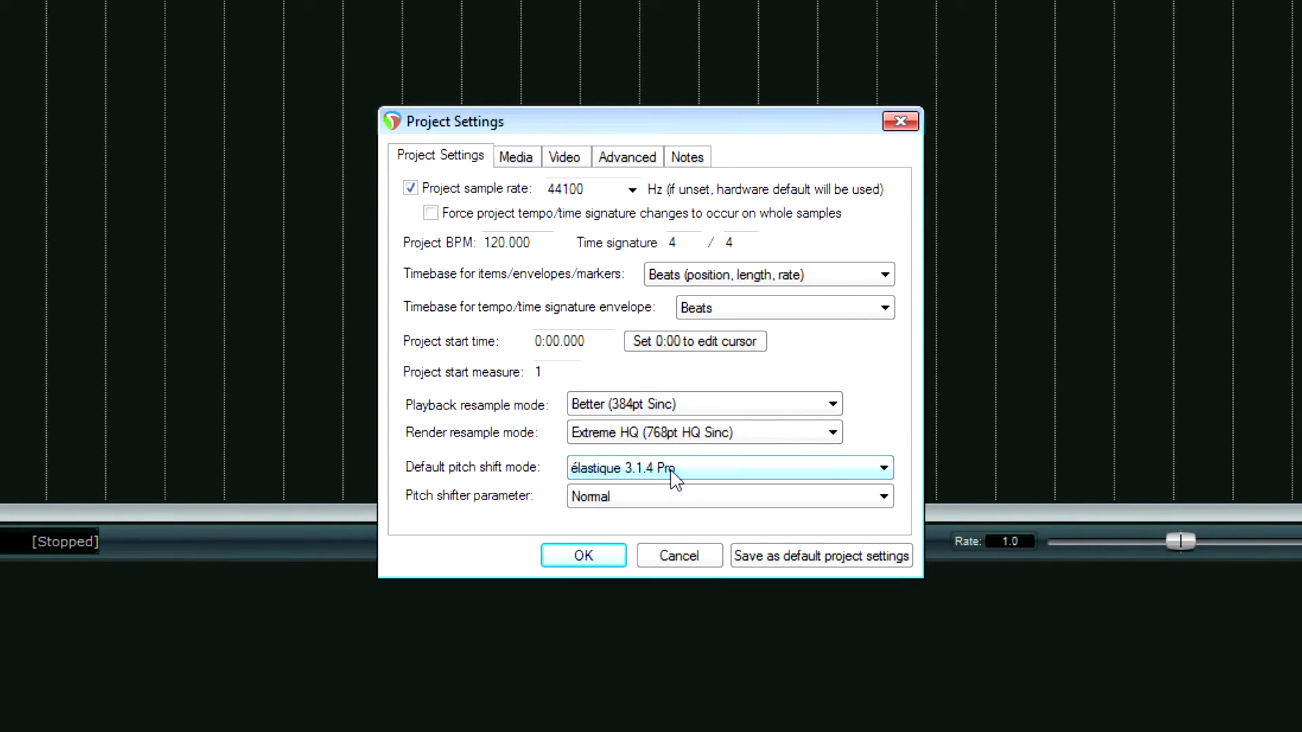
pyautogui.click(675, 478)
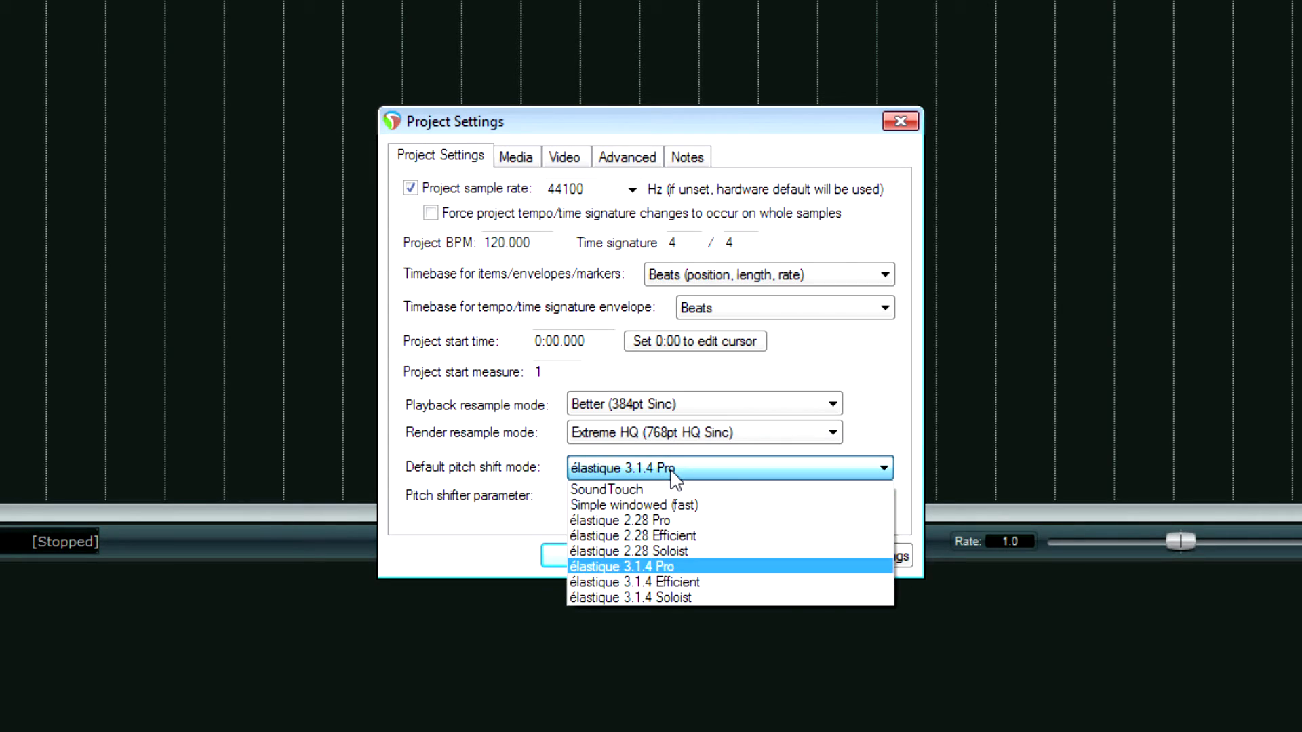
pyautogui.click(674, 478)
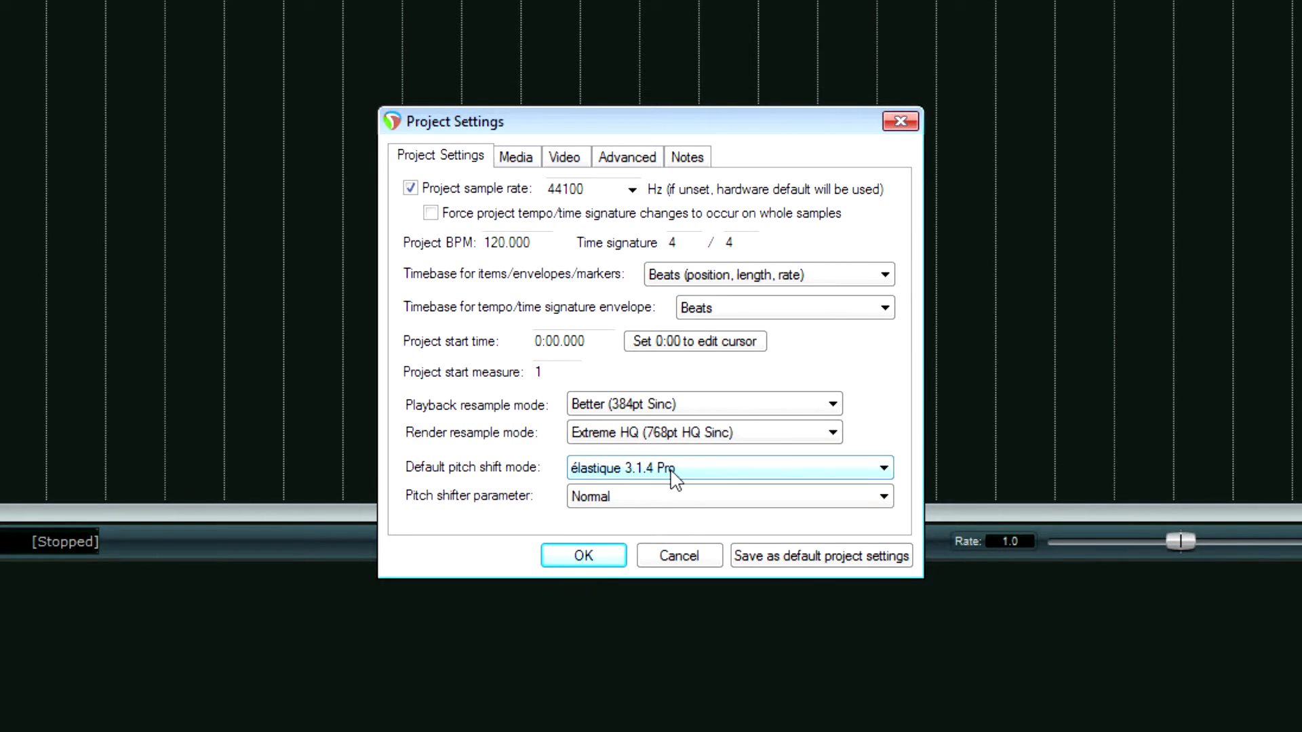
# - Set the project sample rate to 96000 Hz
pyautogui.click(632, 191)
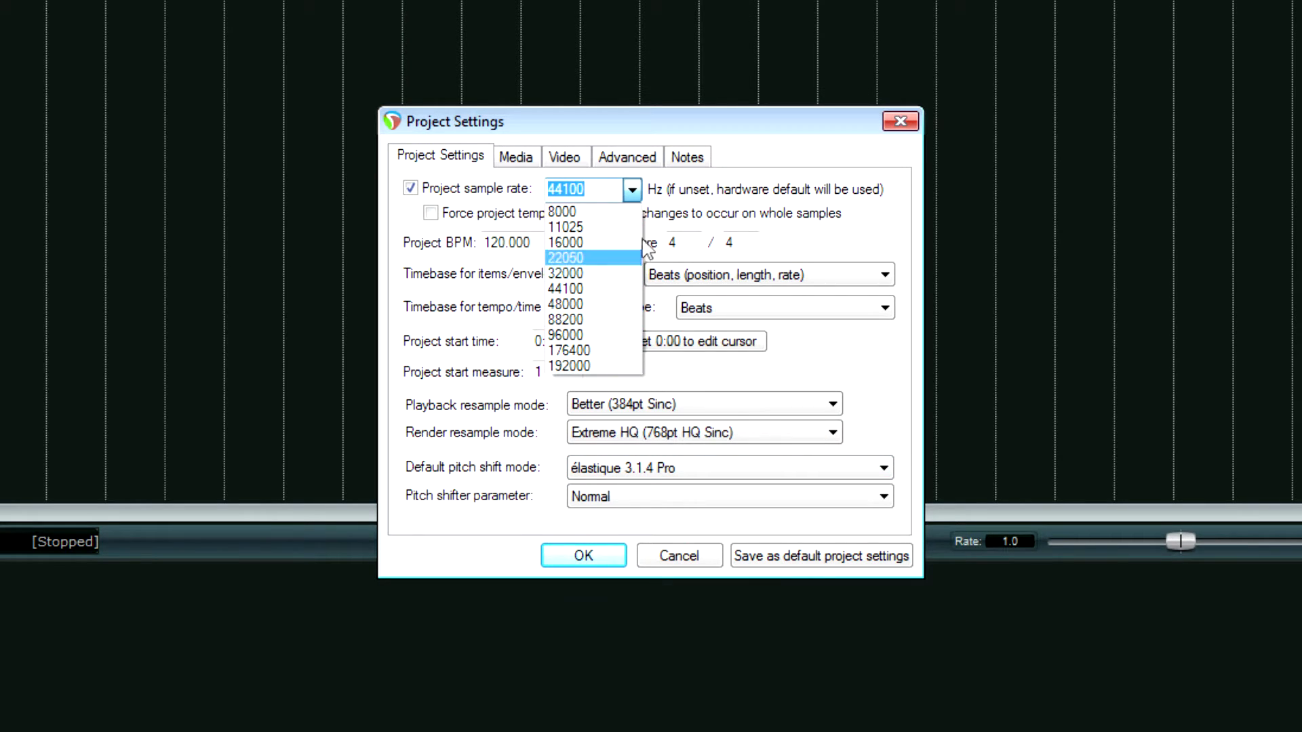
pyautogui.click(632, 191)
pyautogui.click(631, 192)
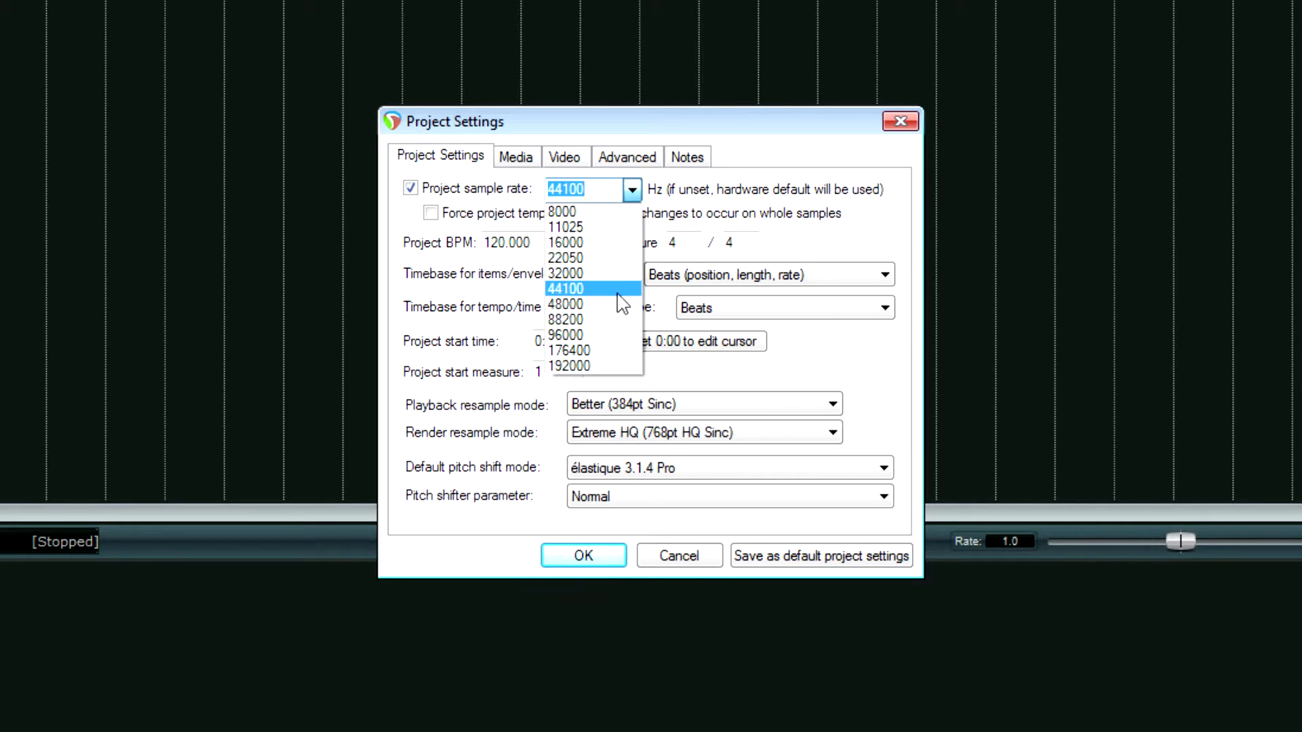
pyautogui.click(603, 335)
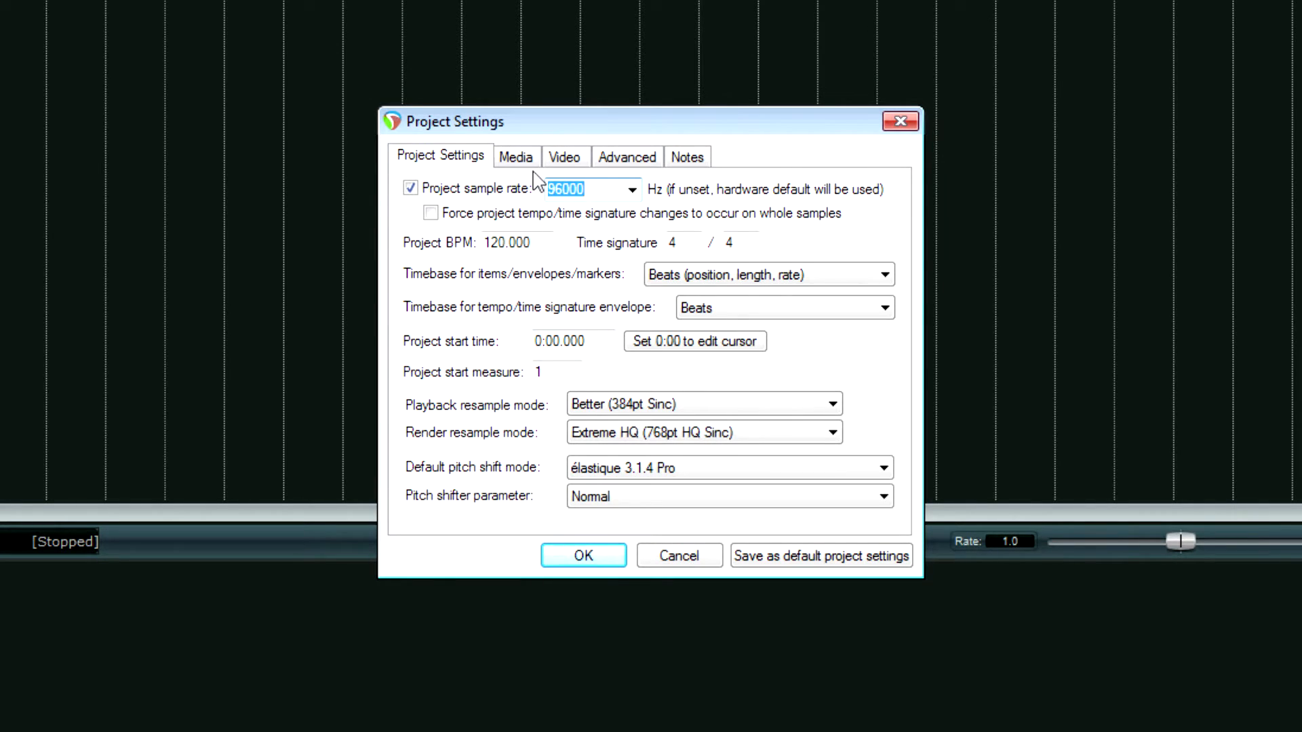
# - In the project's media settings, set a custom WAV format with 32 bit FP depth for Apply FX, Glue and Freeze
pyautogui.click(517, 159)
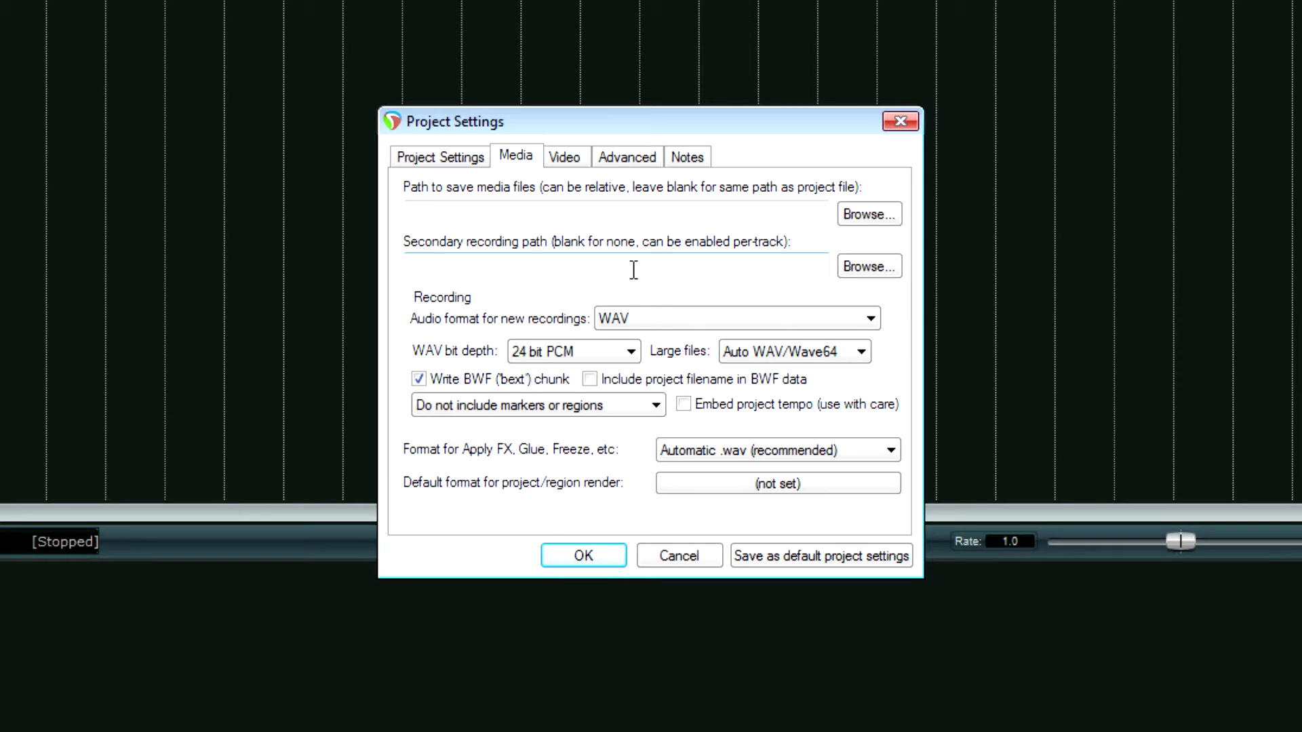
pyautogui.click(746, 451)
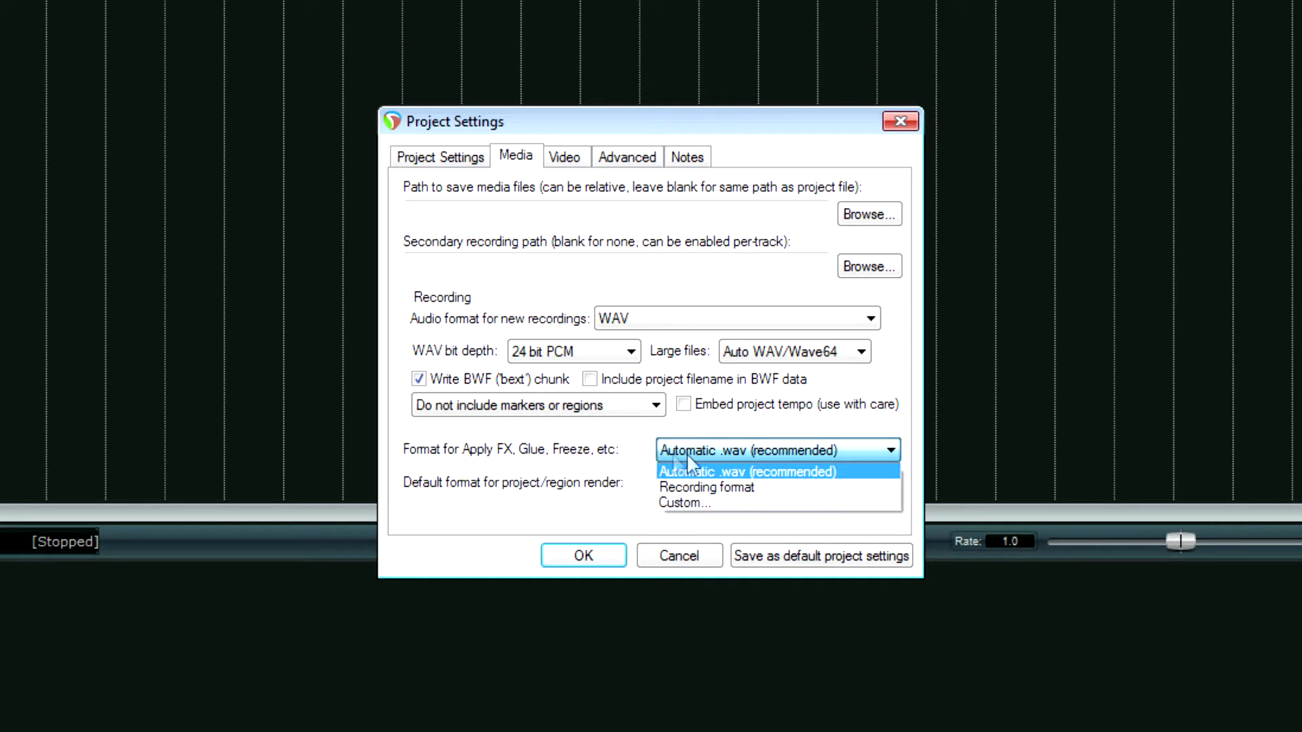
pyautogui.click(747, 504)
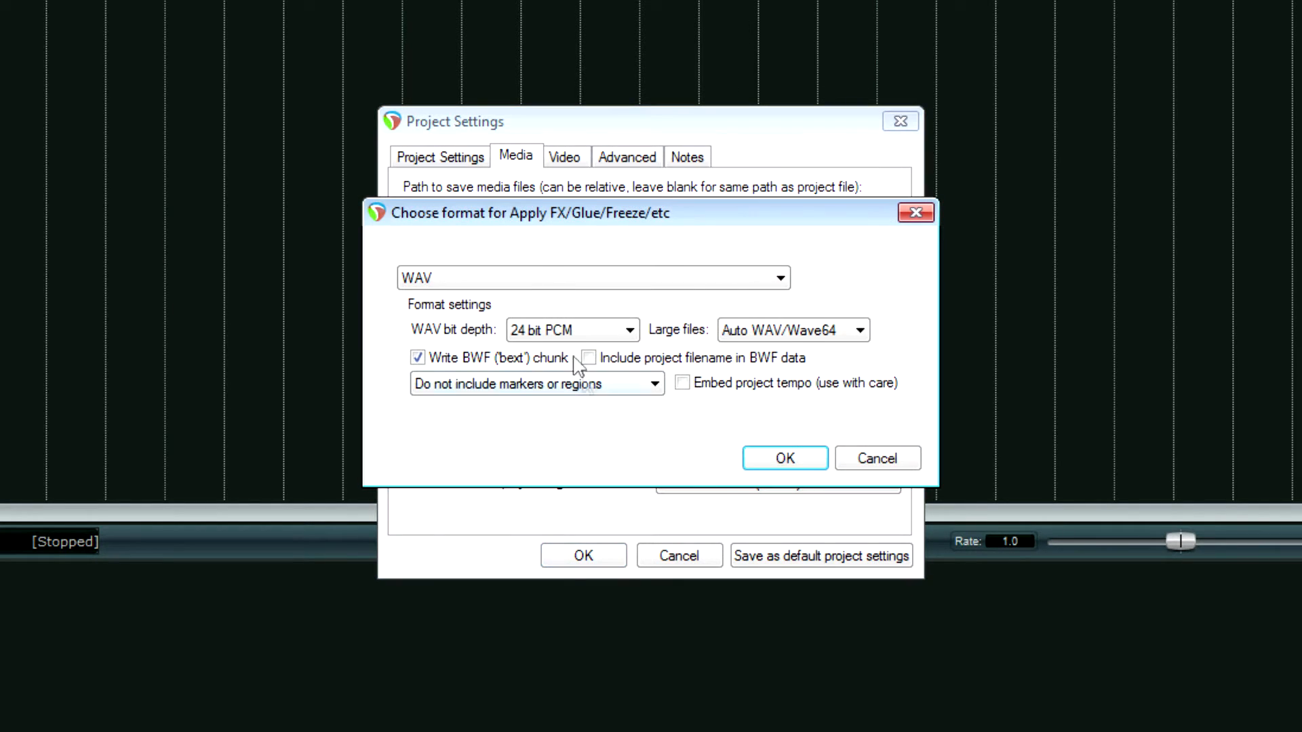
pyautogui.click(555, 333)
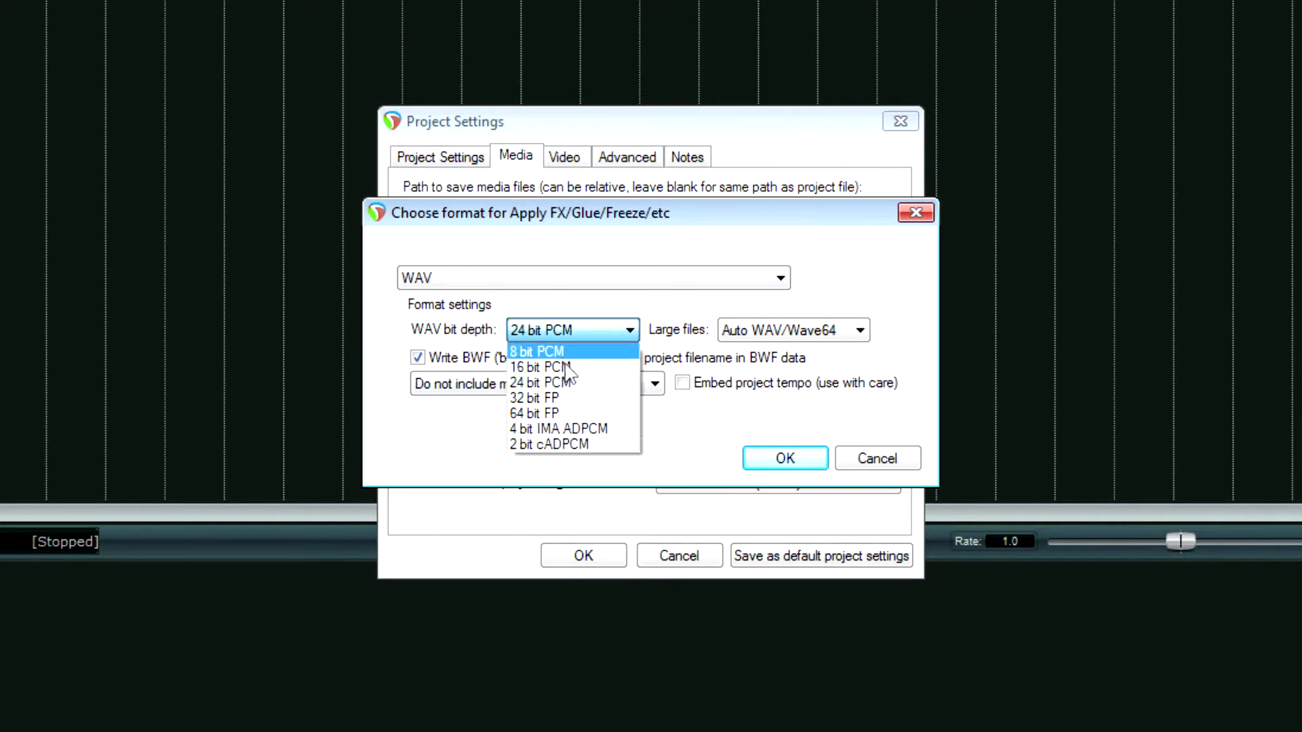
pyautogui.click(565, 400)
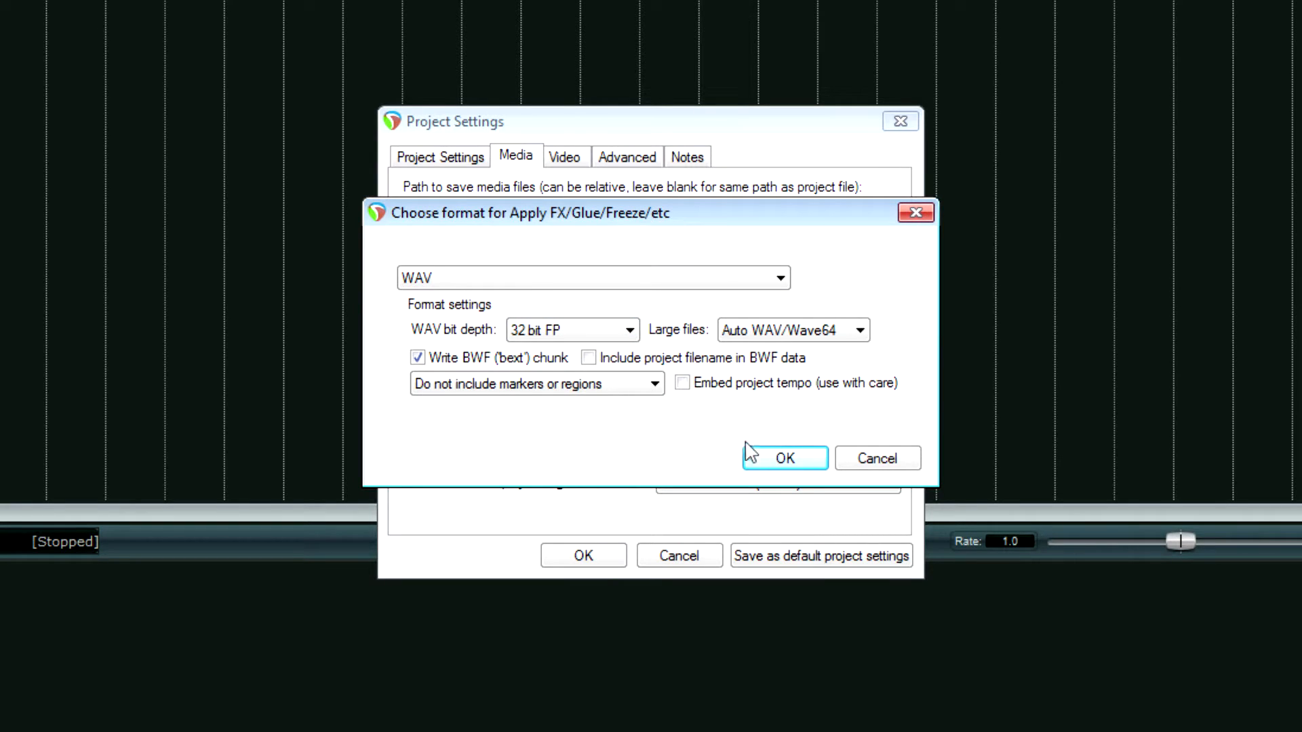
pyautogui.click(785, 459)
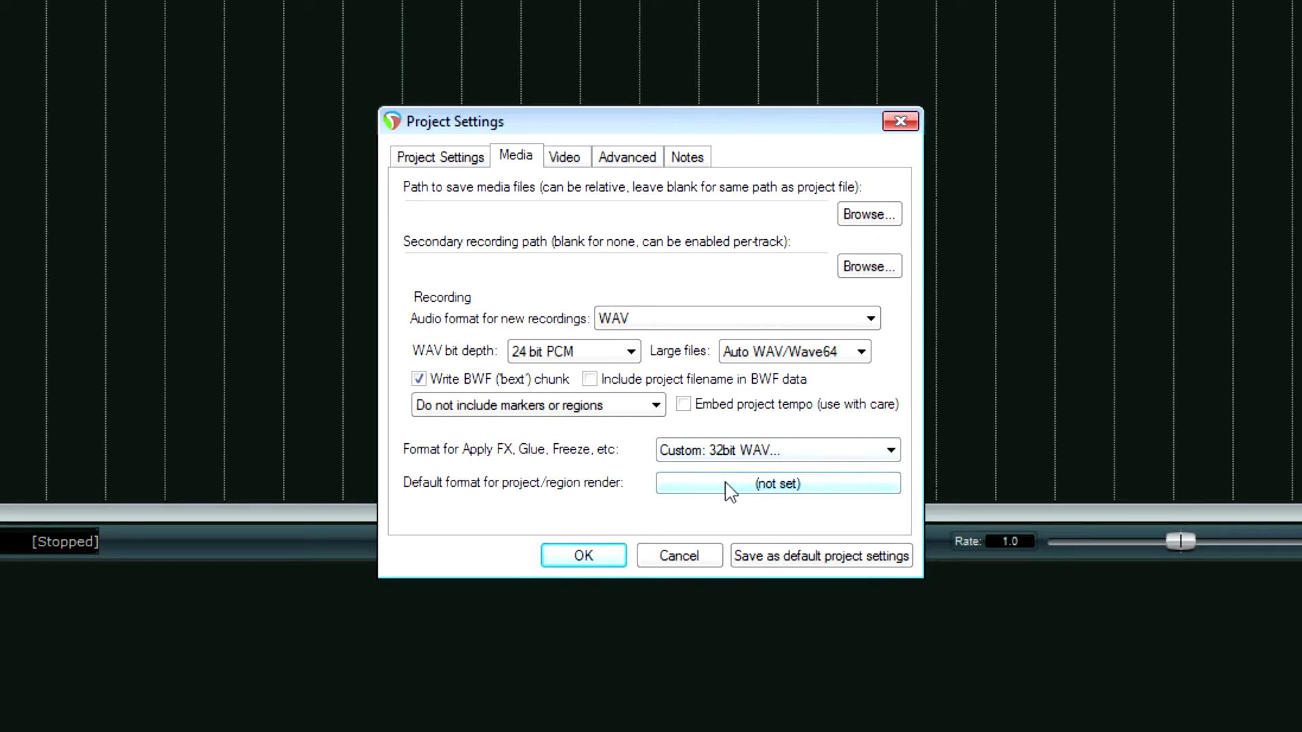
# - Set the default format for project/region render to WAV with 32 bit FP depth
pyautogui.click(727, 489)
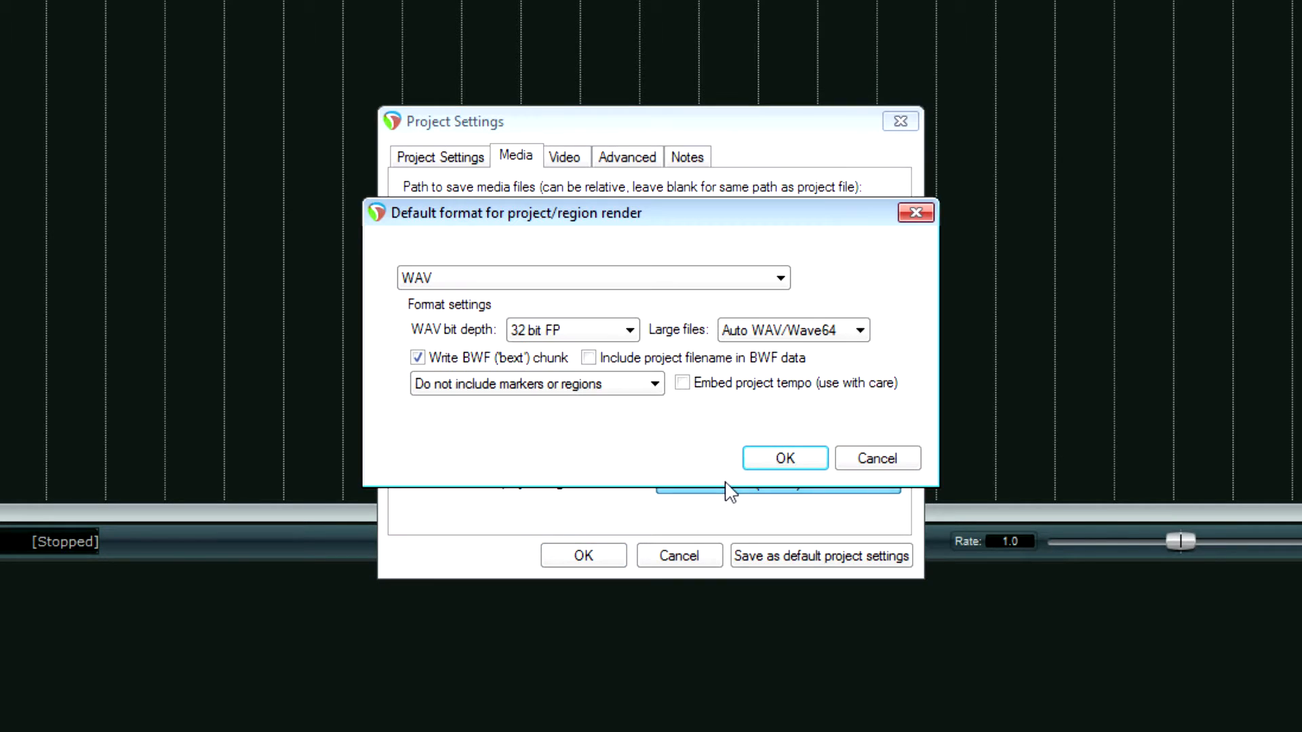
pyautogui.click(575, 331)
pyautogui.click(573, 382)
pyautogui.click(575, 331)
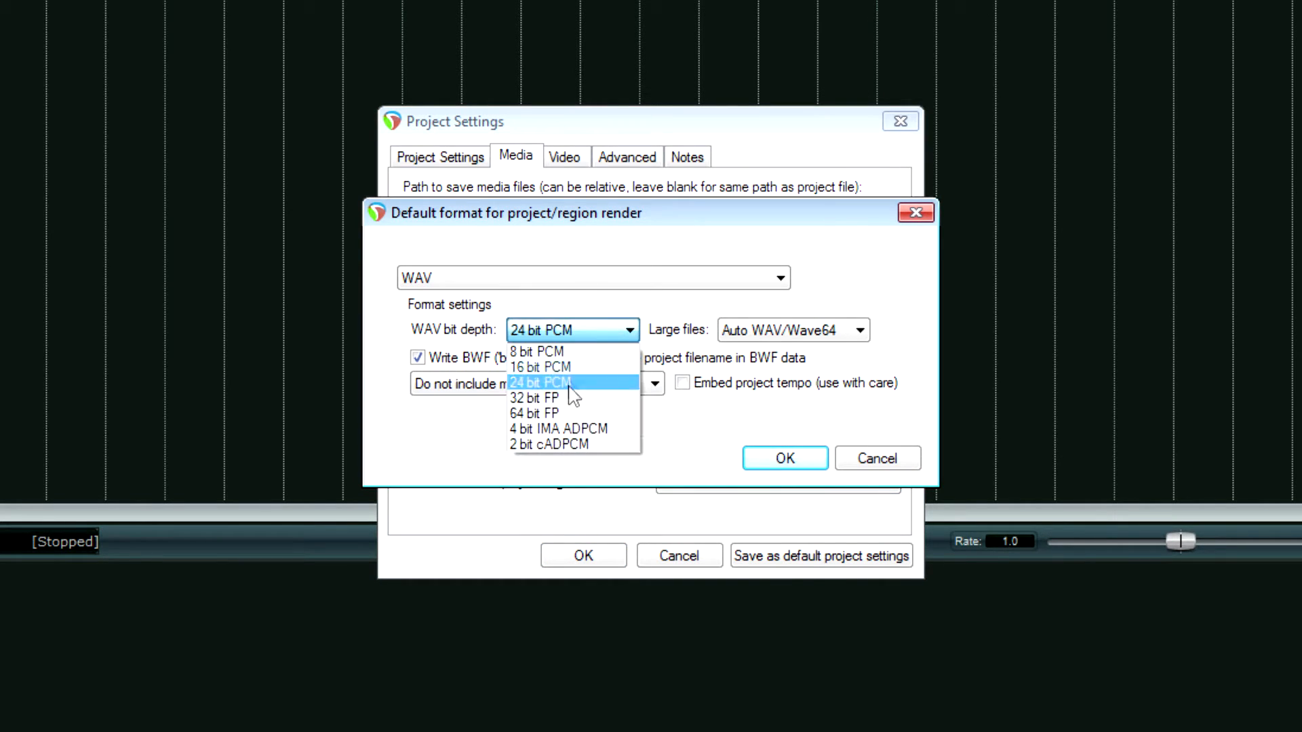
pyautogui.click(571, 398)
pyautogui.click(763, 463)
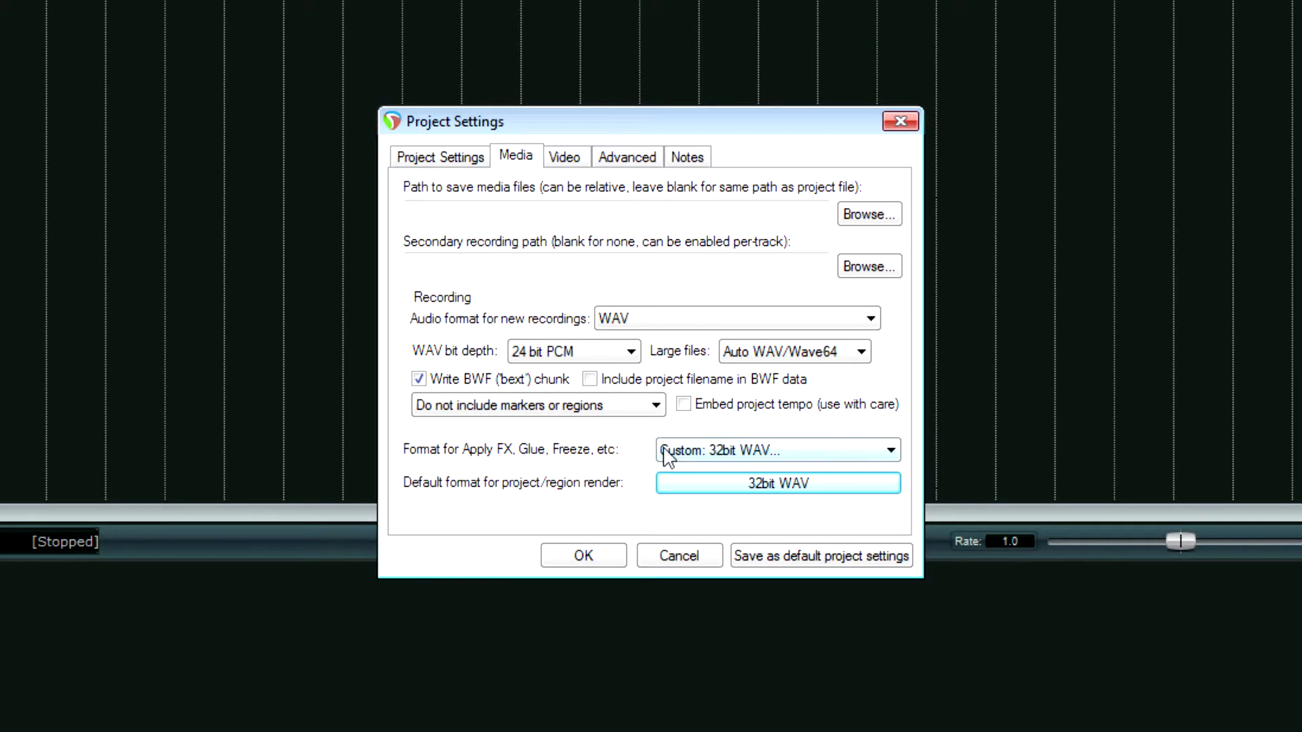
# - Review the project's video settings with the frame rate choices, the advanced settings and the notes page
pyautogui.click(577, 162)
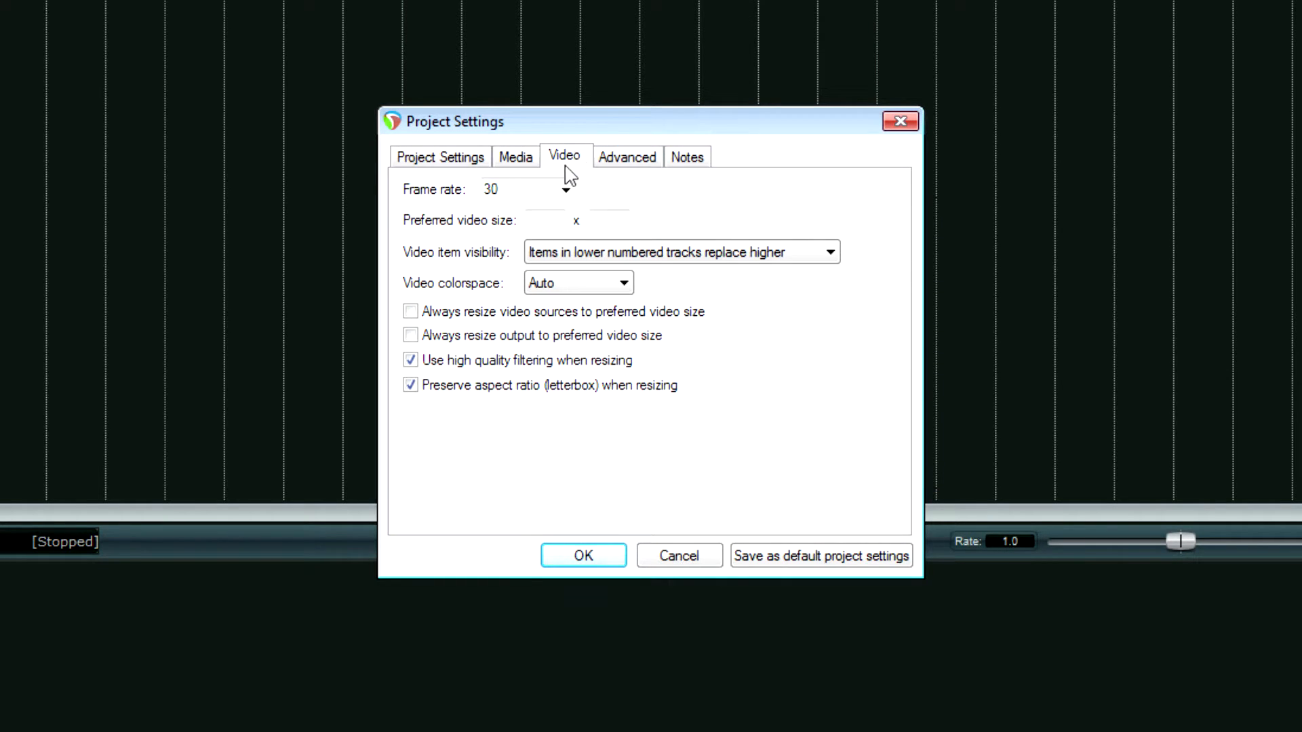
pyautogui.click(569, 194)
pyautogui.click(567, 191)
pyautogui.click(651, 162)
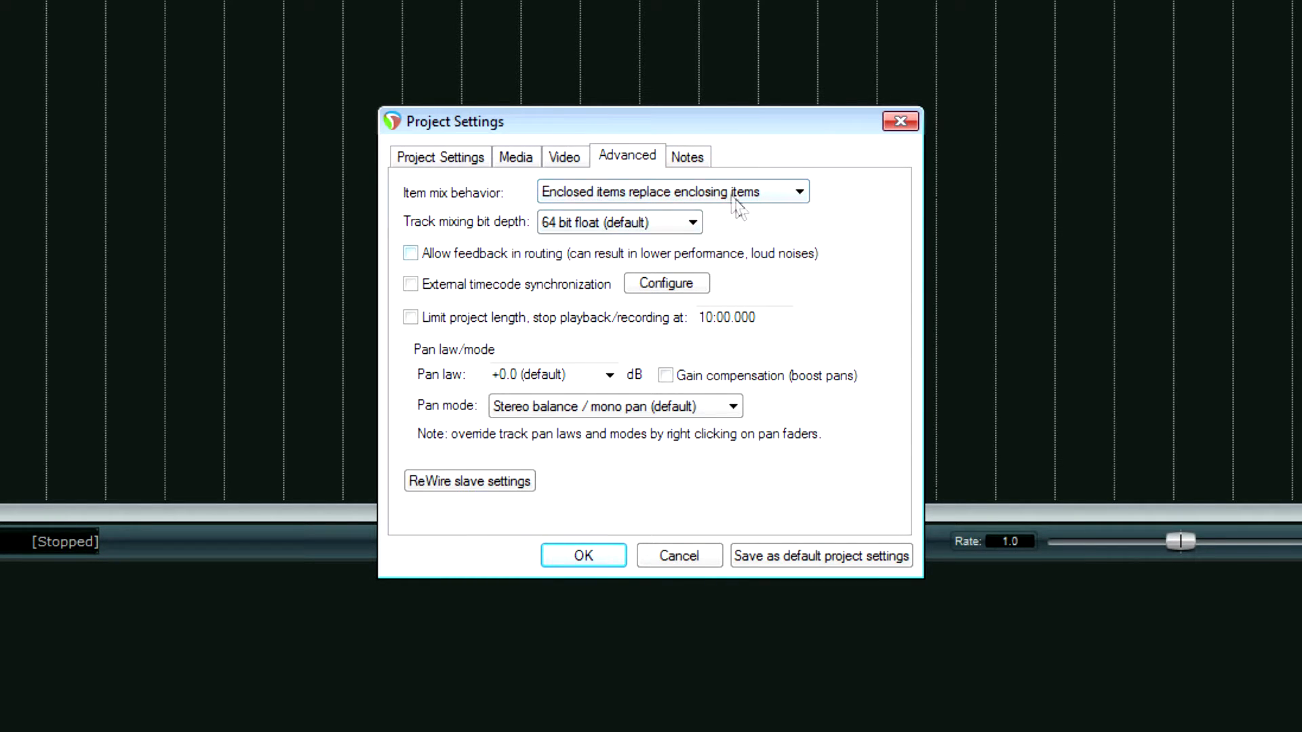
pyautogui.click(693, 154)
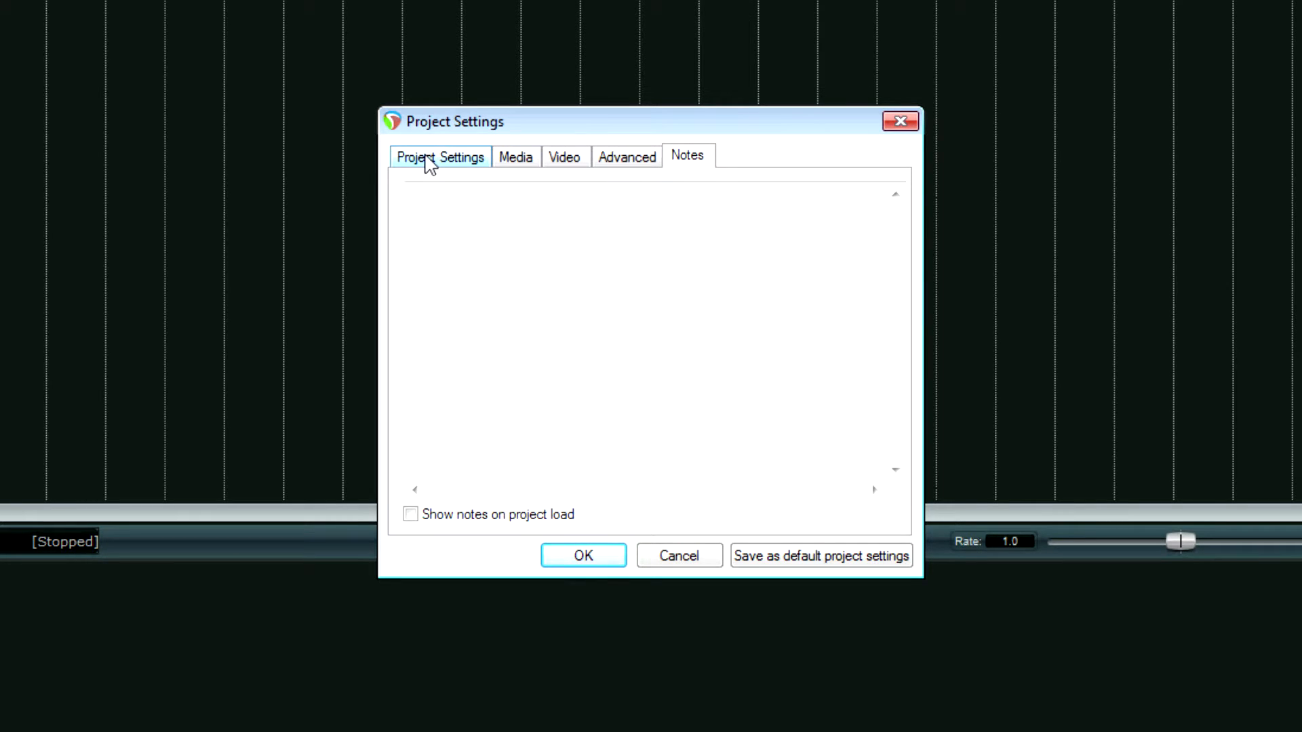
# - Examine the project notes field and the option to show notes on project load
pyautogui.click(555, 296)
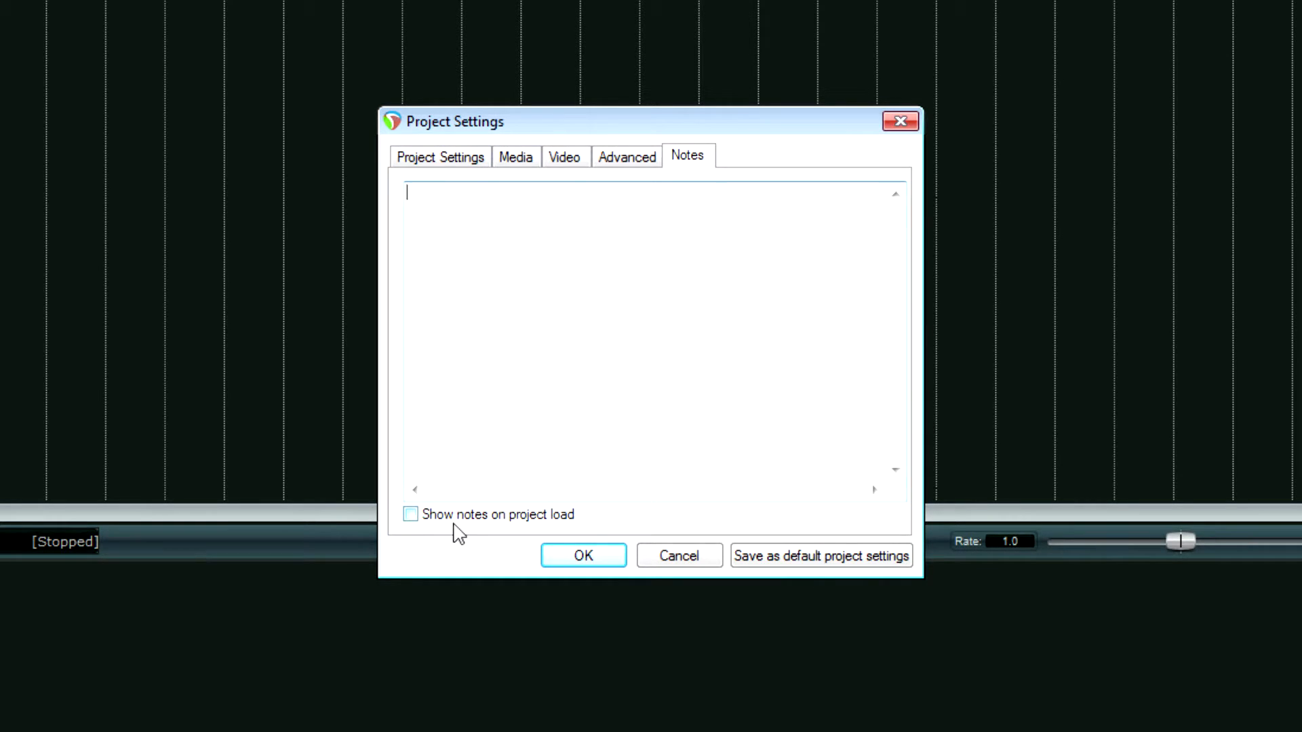
pyautogui.click(448, 519)
pyautogui.click(499, 330)
# - Set the project sample rate to 44100 Hz and accept the project settings
pyautogui.click(428, 163)
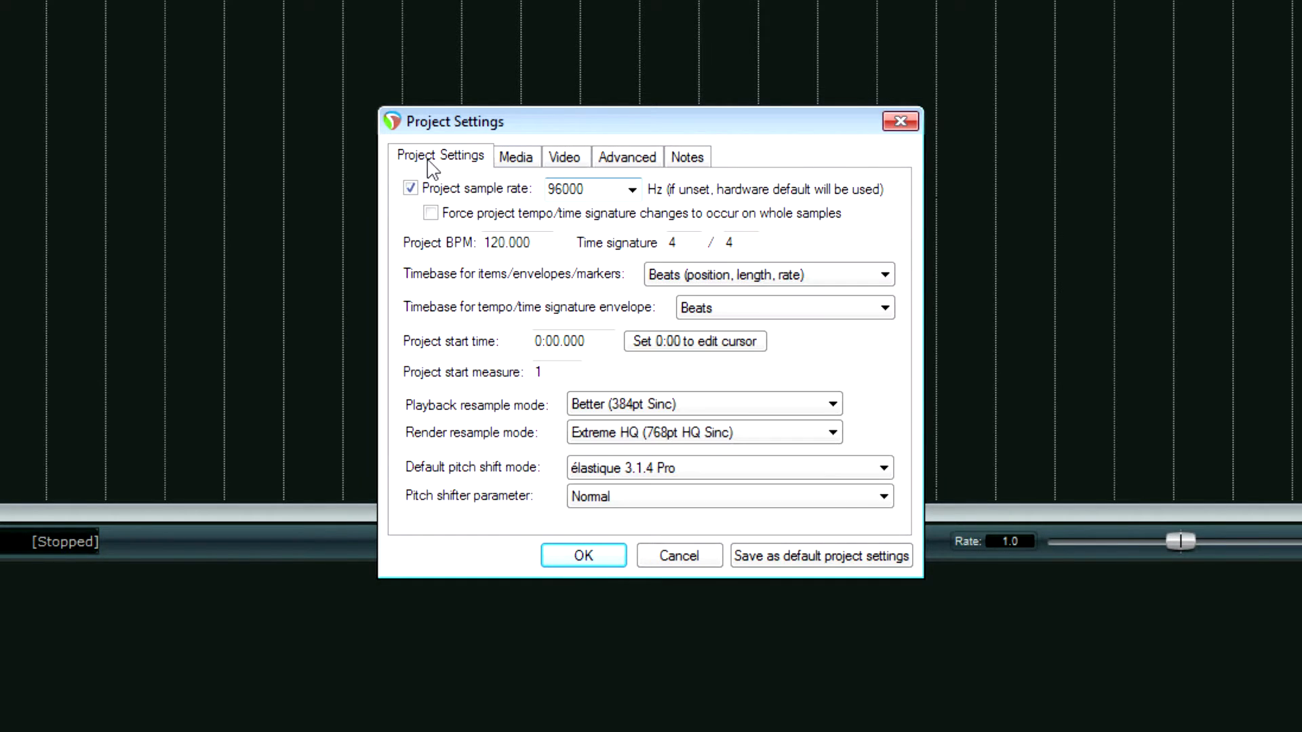
pyautogui.click(631, 189)
pyautogui.click(596, 289)
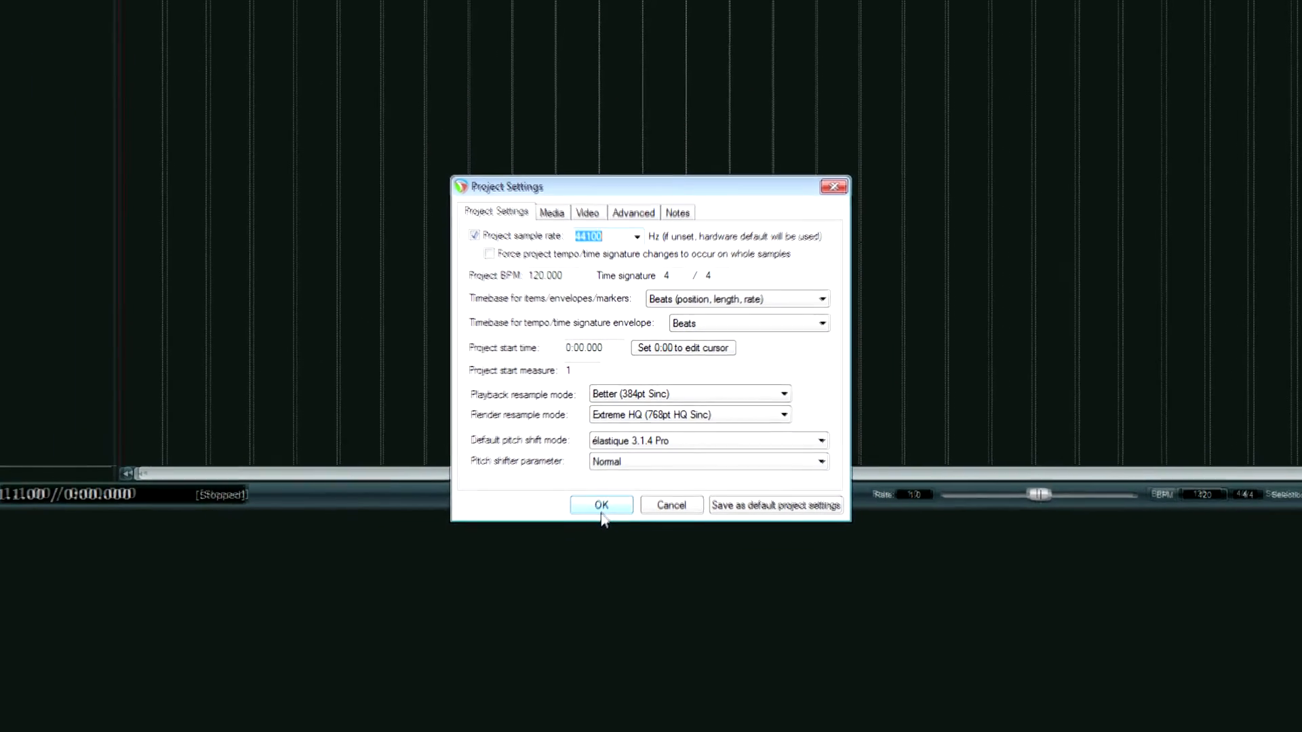
pyautogui.click(608, 476)
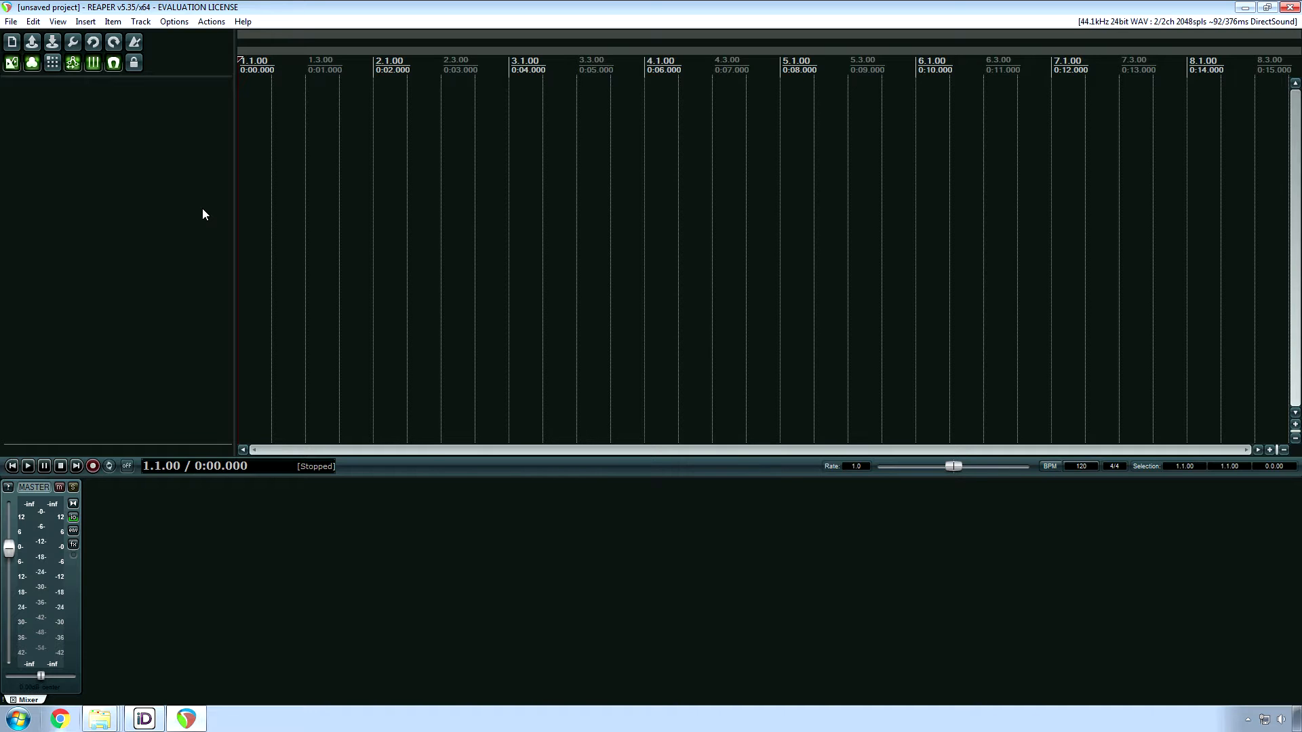
# - Start saving the project and browse to the production folder on Local Disk (D:)
pyautogui.hotkey('ctrl', 's')
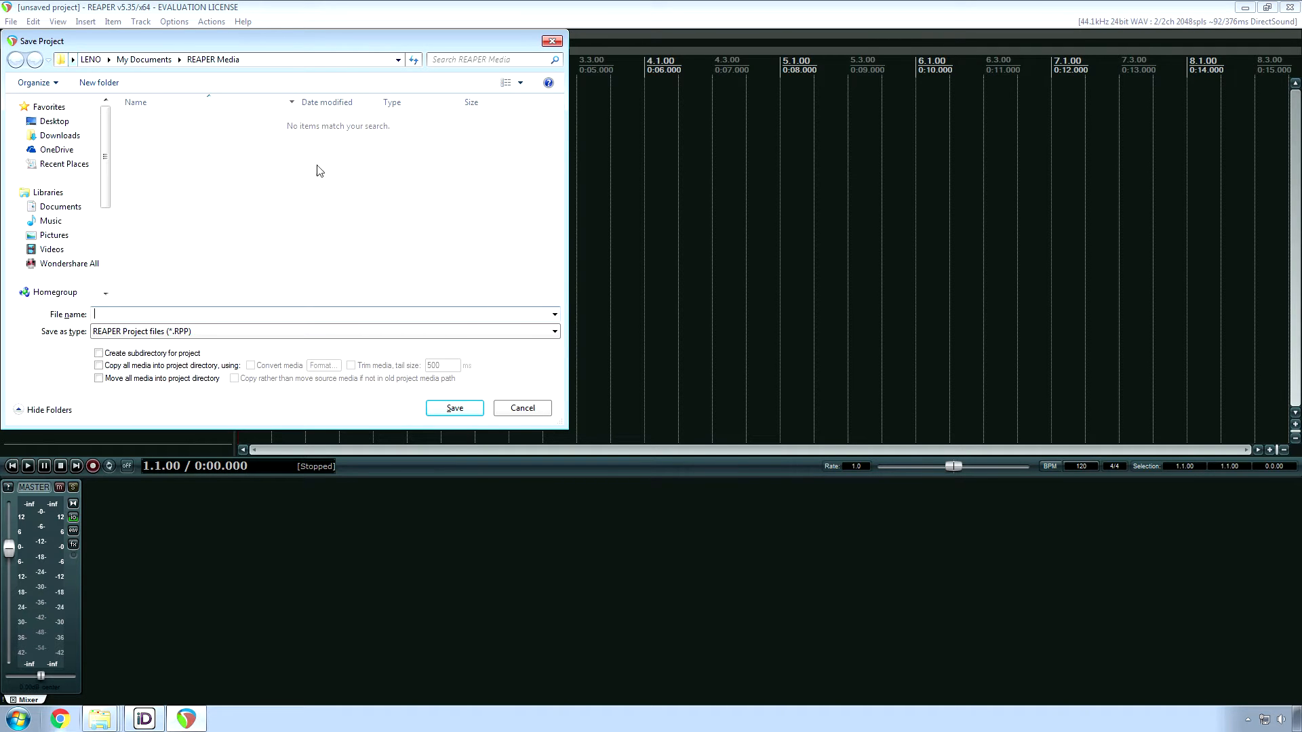
pyautogui.click(520, 408)
pyautogui.click(11, 21)
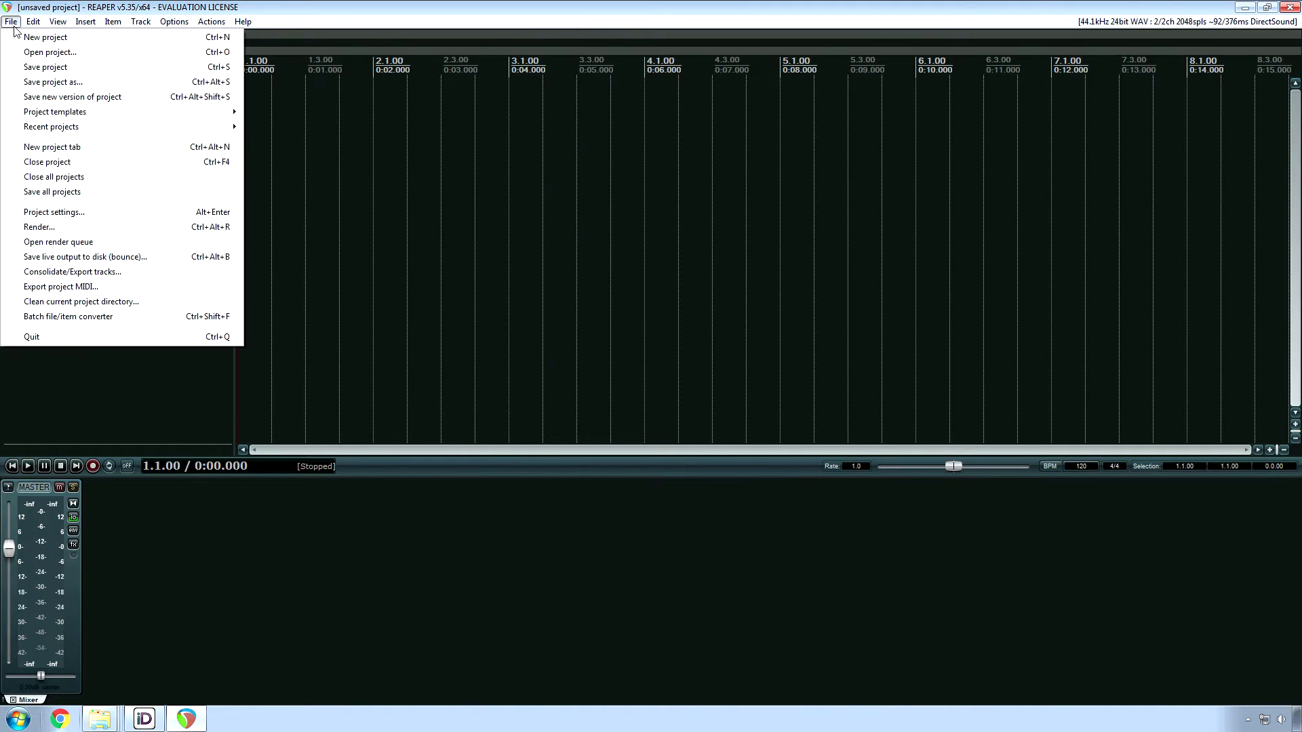
pyautogui.click(32, 68)
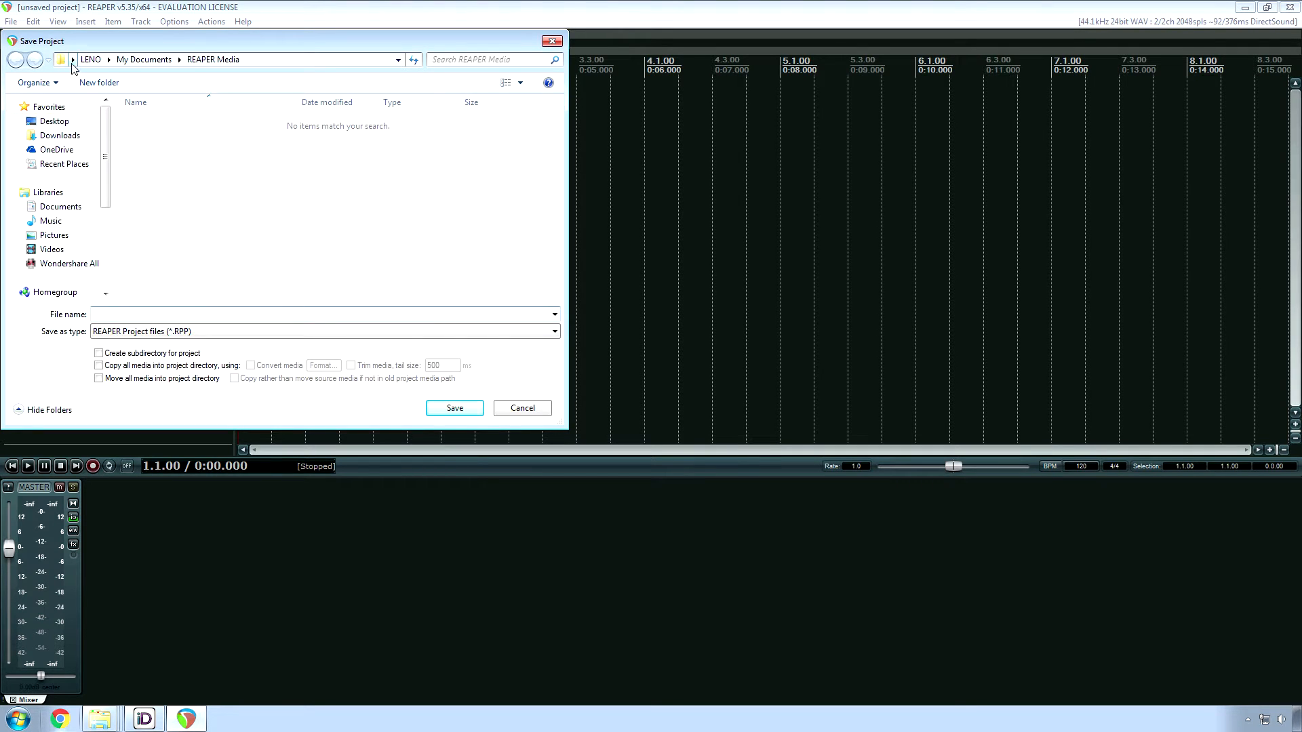
pyautogui.click(73, 59)
pyautogui.click(95, 139)
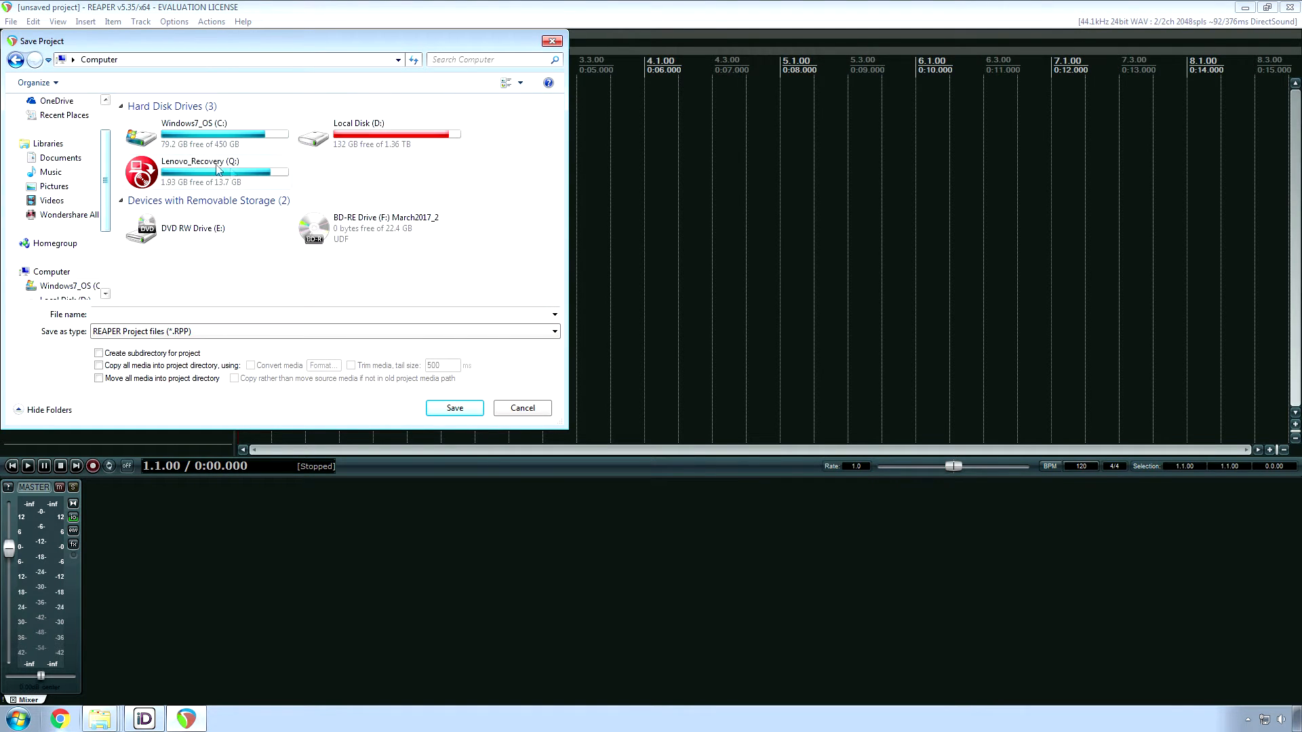
pyautogui.doubleClick(373, 136)
pyautogui.scroll(-5, 170, 197)
pyautogui.doubleClick(170, 197)
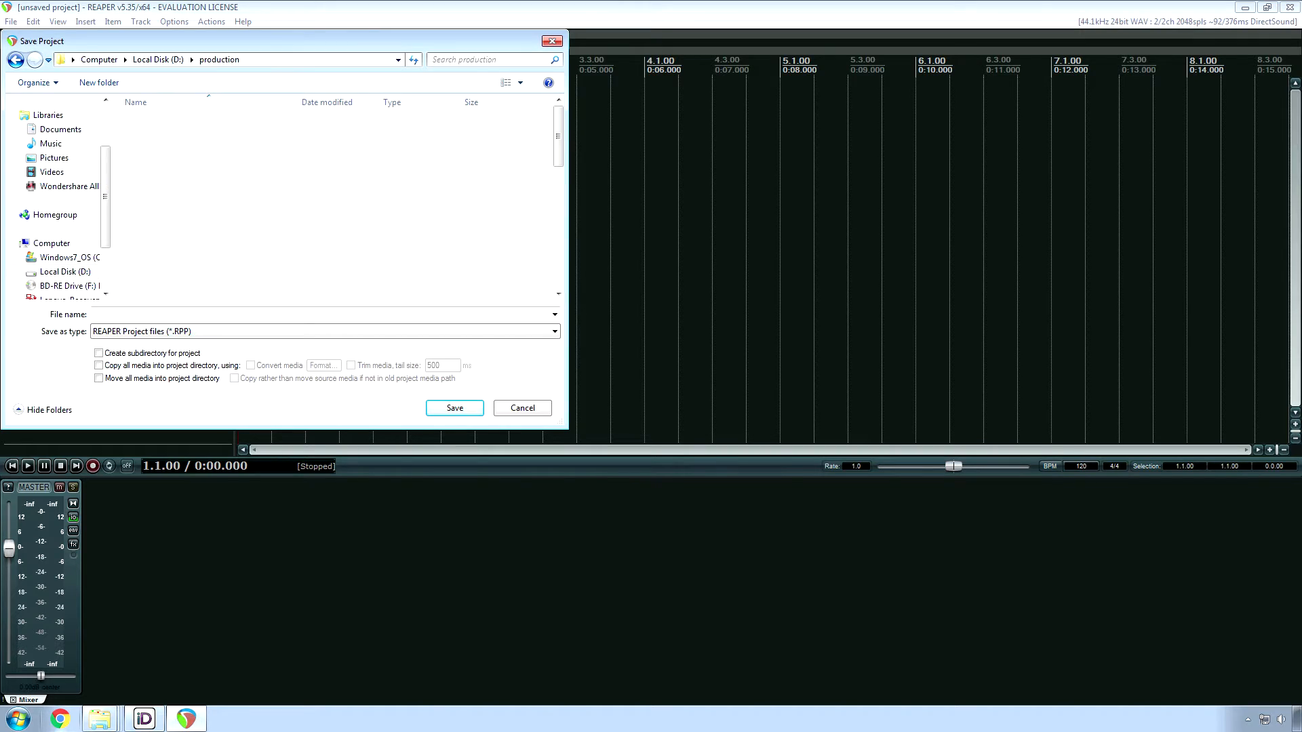
# - Create a REAPER Tutorial folder in the production folder, with a Song One folder inside it, and open Song One
pyautogui.click(114, 85)
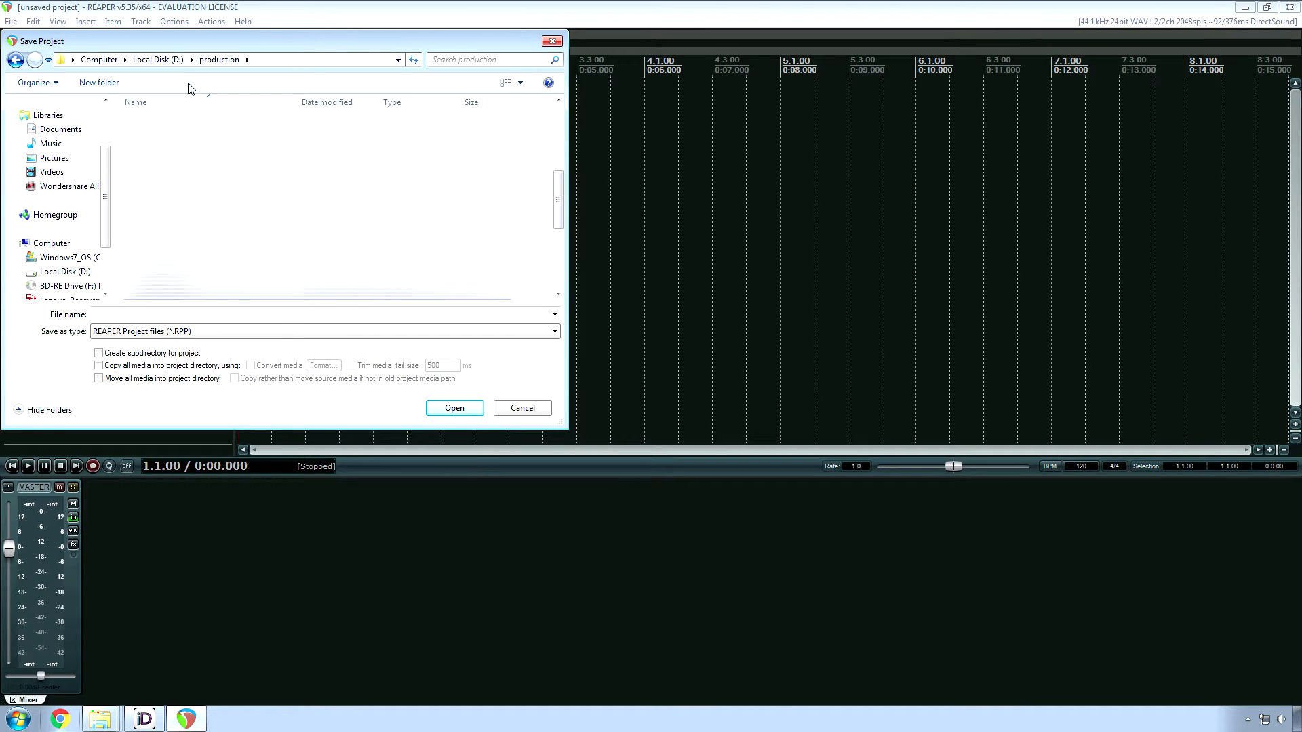
pyautogui.scroll(-3, 190, 88)
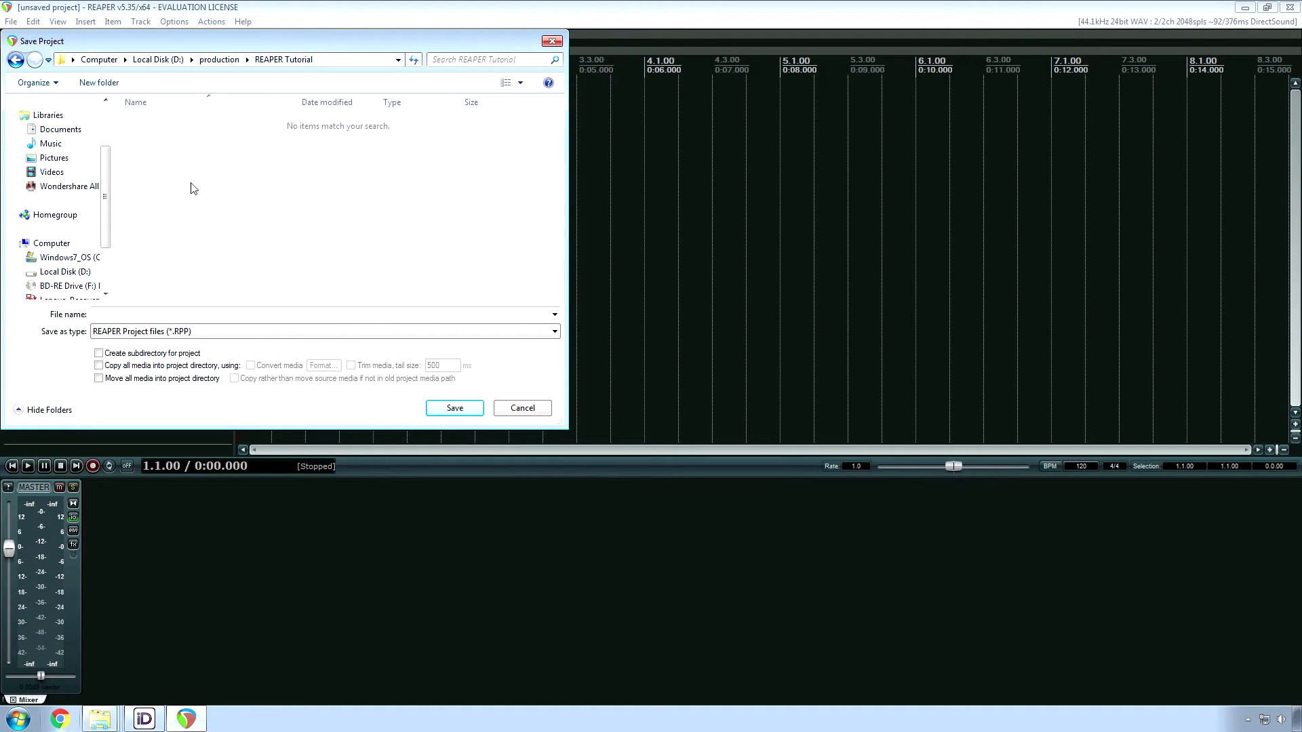
pyautogui.click(106, 85)
pyautogui.write('Song')
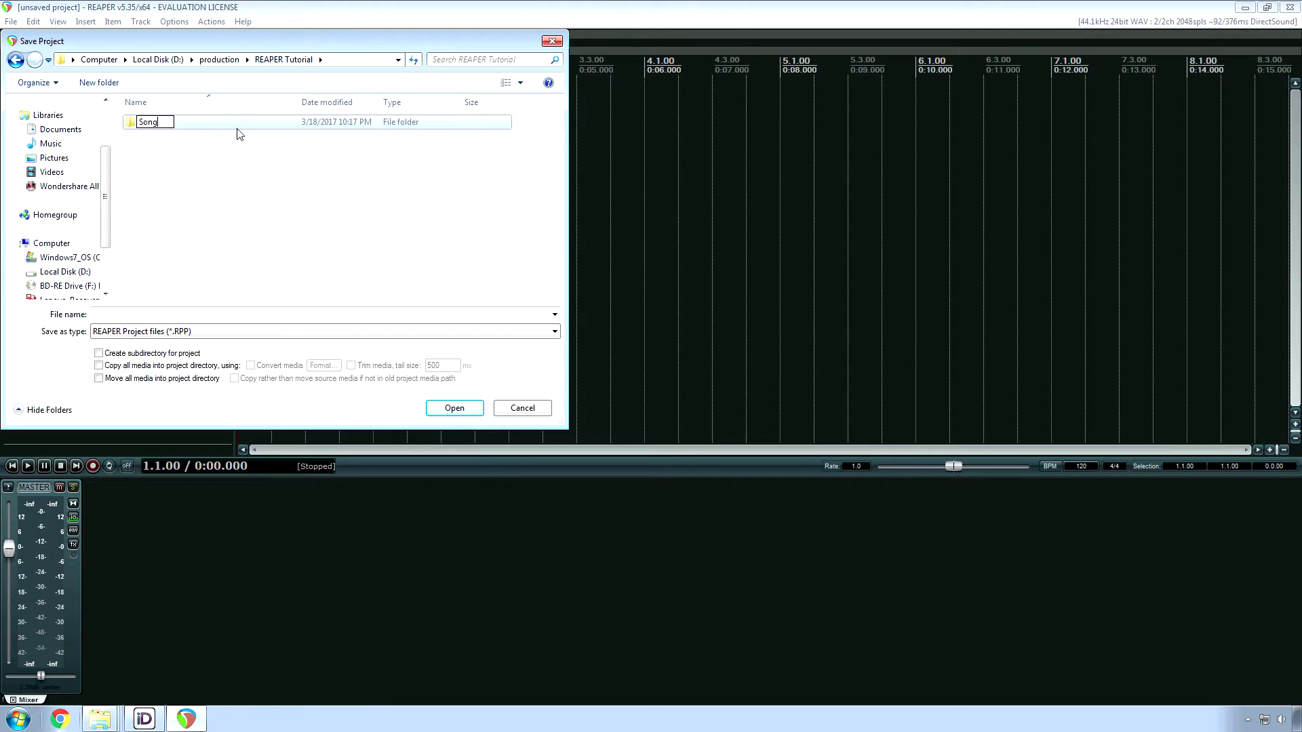
pyautogui.write(' One')
pyautogui.press('Return')
pyautogui.press('Return')
# - Create a folder named Vocals inside Song One and open it
pyautogui.click(99, 83)
pyautogui.write('Vocals')
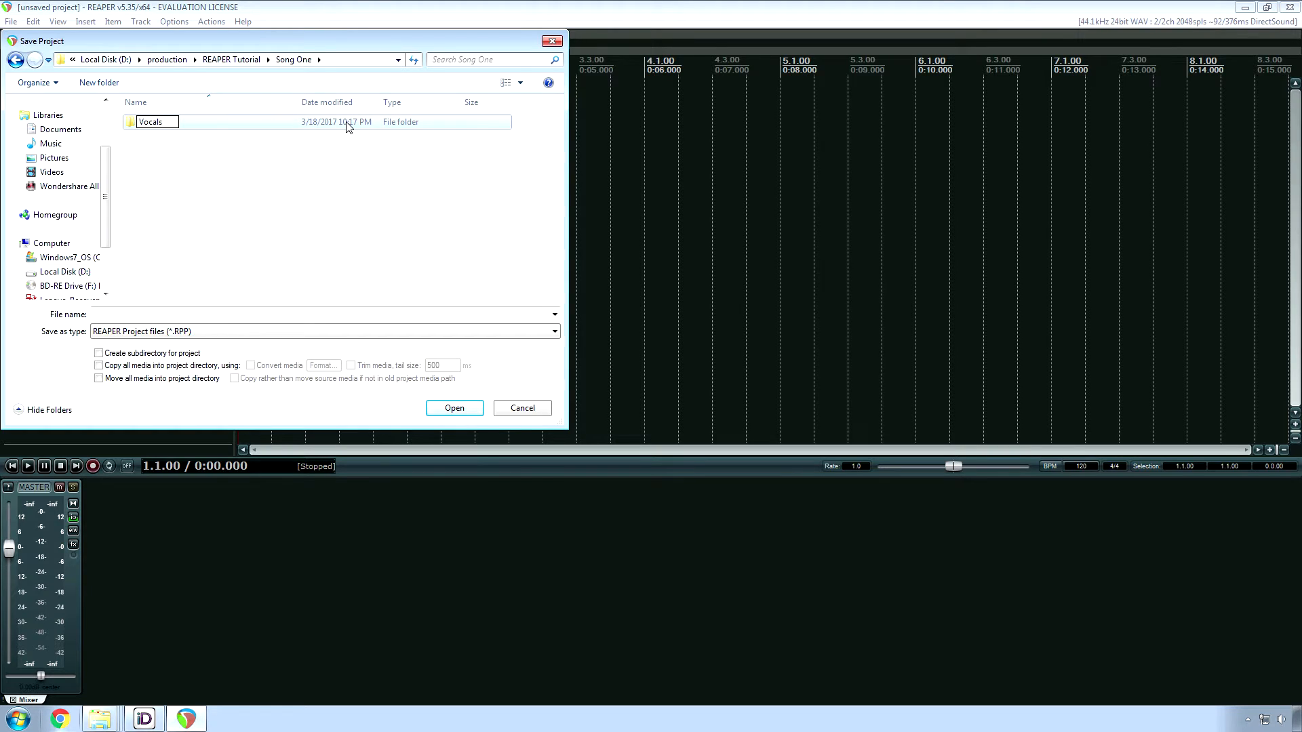
pyautogui.click(207, 201)
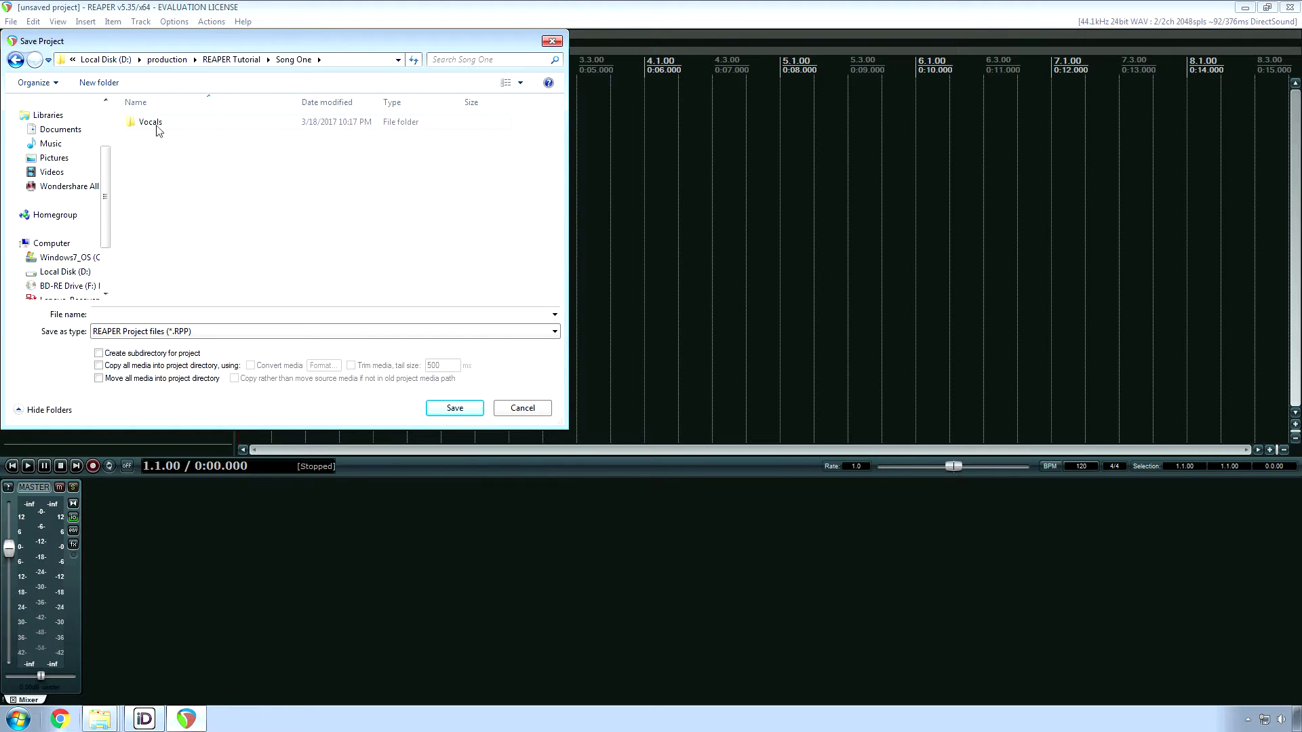
pyautogui.doubleClick(155, 126)
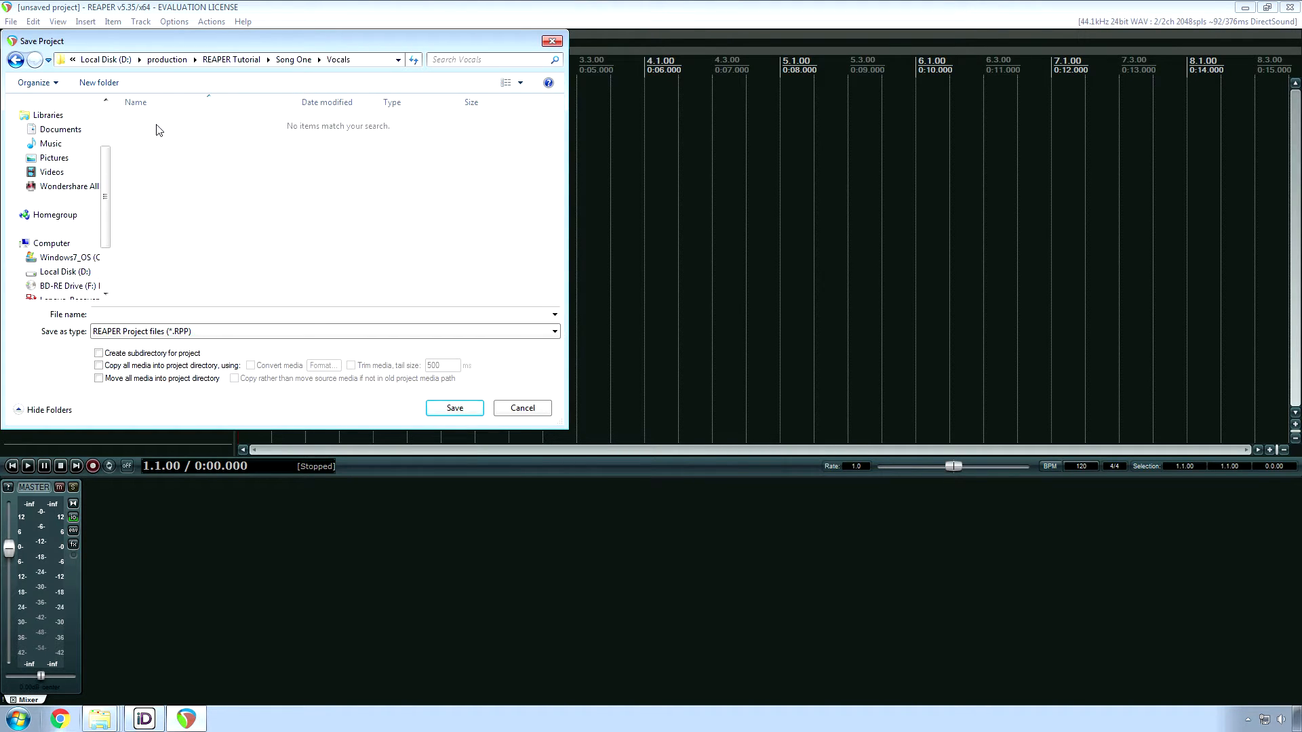
# - Save the project in the Vocals folder as "Song One - Vocals"
pyautogui.click(221, 314)
pyautogui.write('Song One - ')
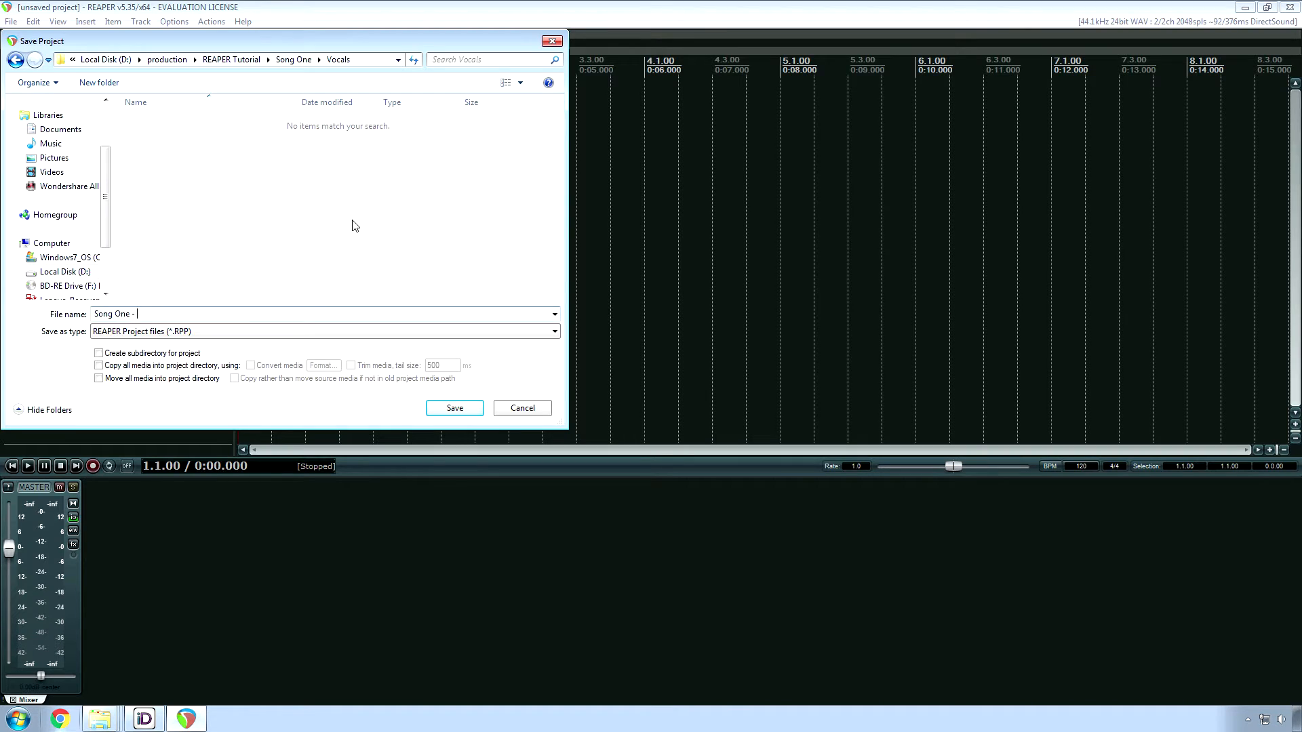
pyautogui.write('Vocals')
pyautogui.press('Return')
pyautogui.click(352, 219)
pyautogui.press('Home')
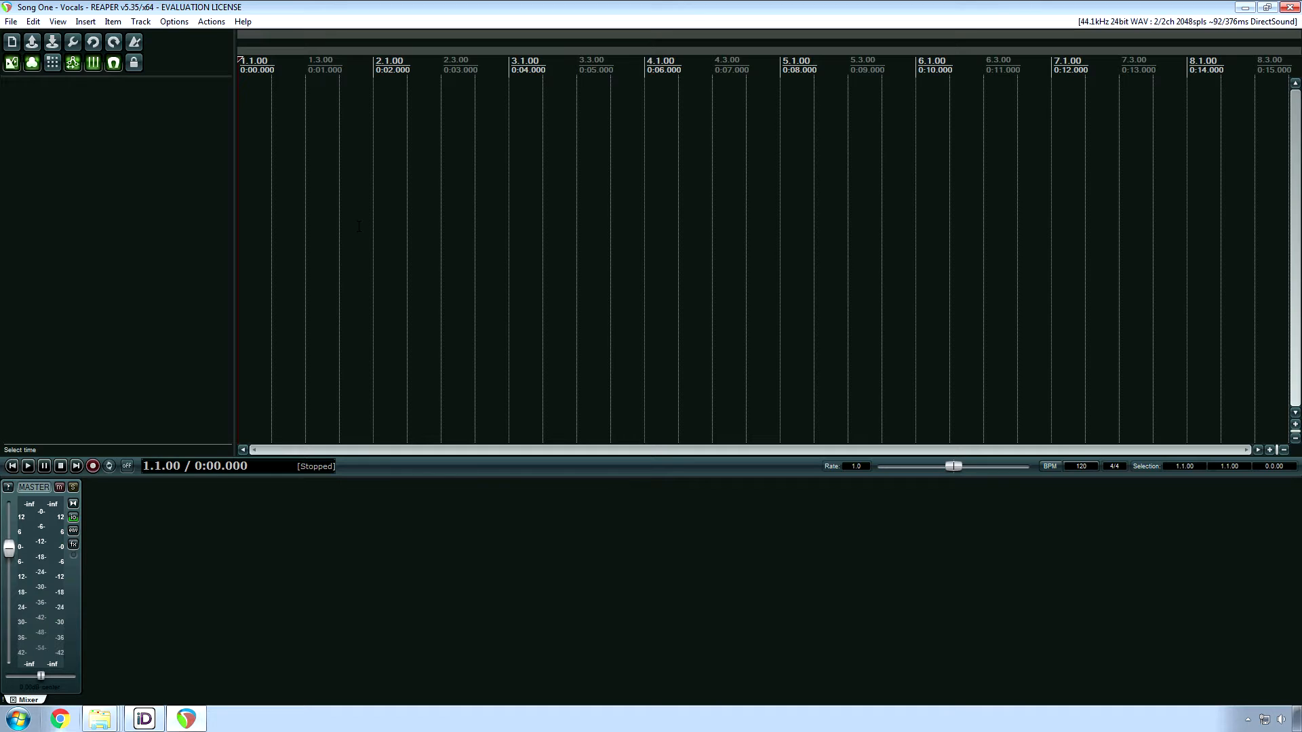
# - Add two empty tracks to the project
pyautogui.doubleClick(115, 151)
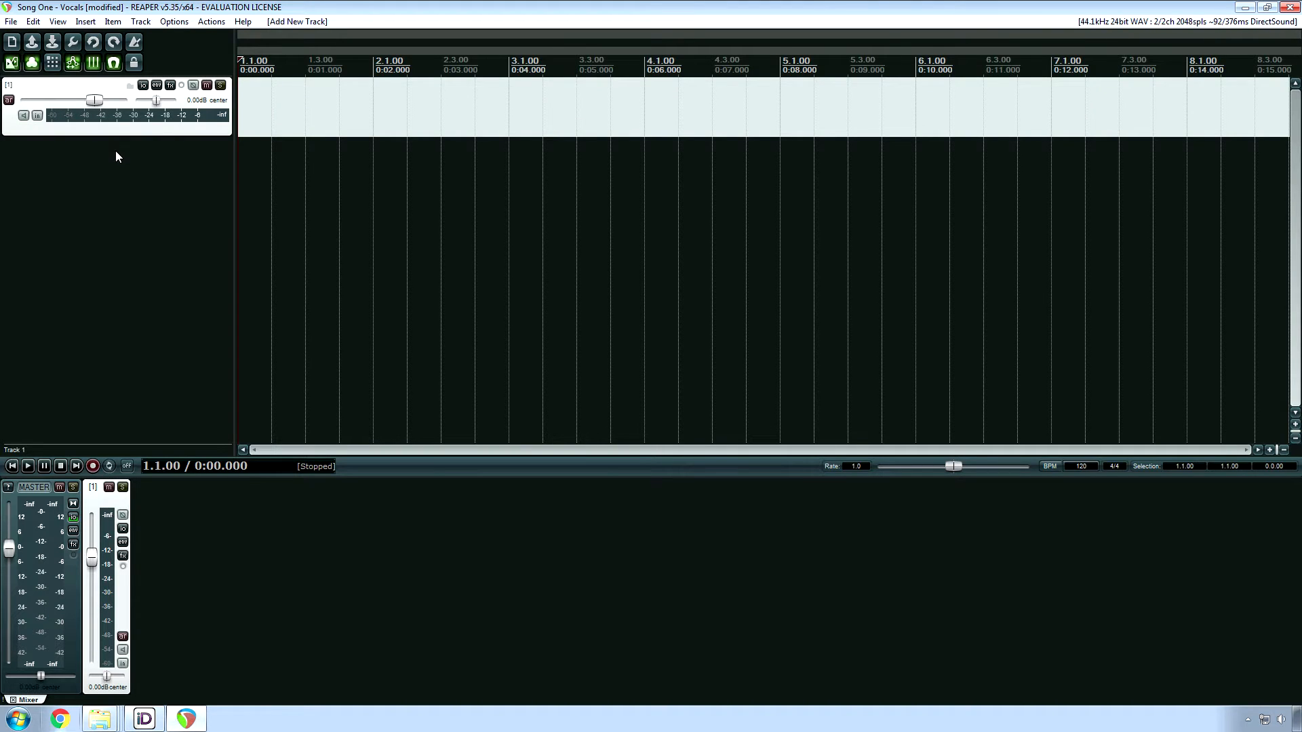
pyautogui.doubleClick(116, 152)
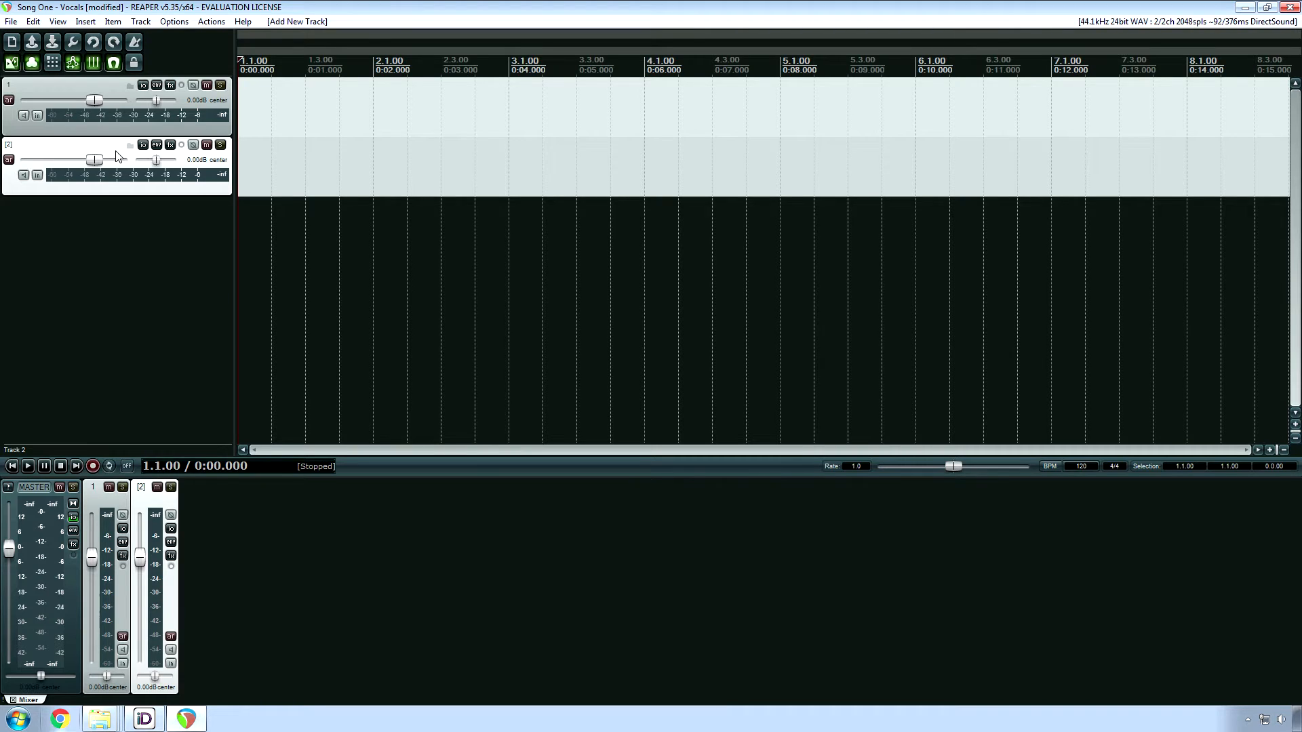
# - Add more empty tracks until the project has 16 tracks
pyautogui.doubleClick(117, 155)
pyautogui.hotkey('ctrl', 't')
pyautogui.hotkey('ctrl', 't')
pyautogui.hotkey('ctrl', 't')
pyautogui.hotkey('ctrl', 't')
pyautogui.hotkey('ctrl', 't')
pyautogui.hotkey('ctrl', 't')
pyautogui.hotkey('ctrl', 't')
pyautogui.hotkey('ctrl', 't')
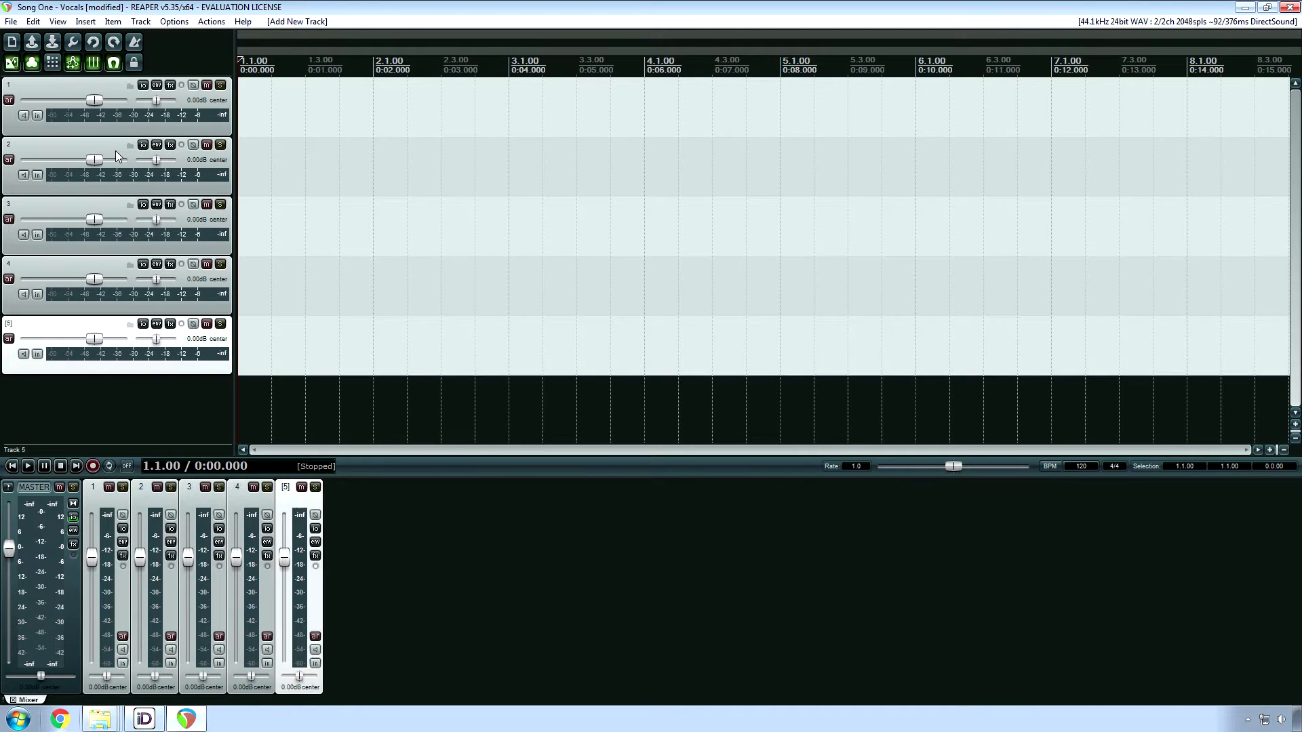
pyautogui.hotkey('ctrl', 't')
pyautogui.hotkey('ctrl', 't')
pyautogui.hotkey('ctrl', 't')
pyautogui.hotkey('ctrl', 't')
pyautogui.hotkey('ctrl', 't')
pyautogui.hotkey('ctrl', 't')
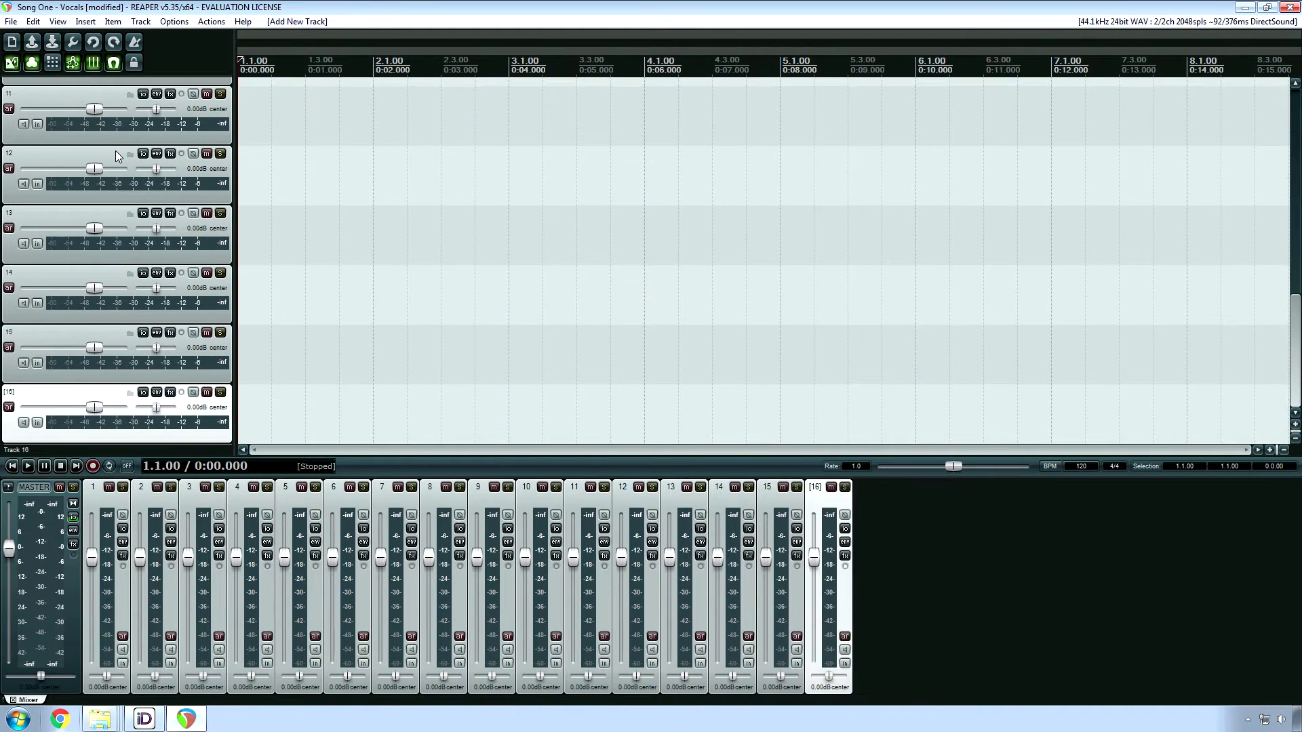
# - Undo the extra track additions until only the first two tracks remain
pyautogui.hotkey('ctrl', 'z')
pyautogui.hotkey('ctrl', 'z')
pyautogui.hotkey('ctrl', 'z')
pyautogui.hotkey('ctrl', 'z')
pyautogui.hotkey('ctrl', 'z')
pyautogui.hotkey('ctrl', 'z')
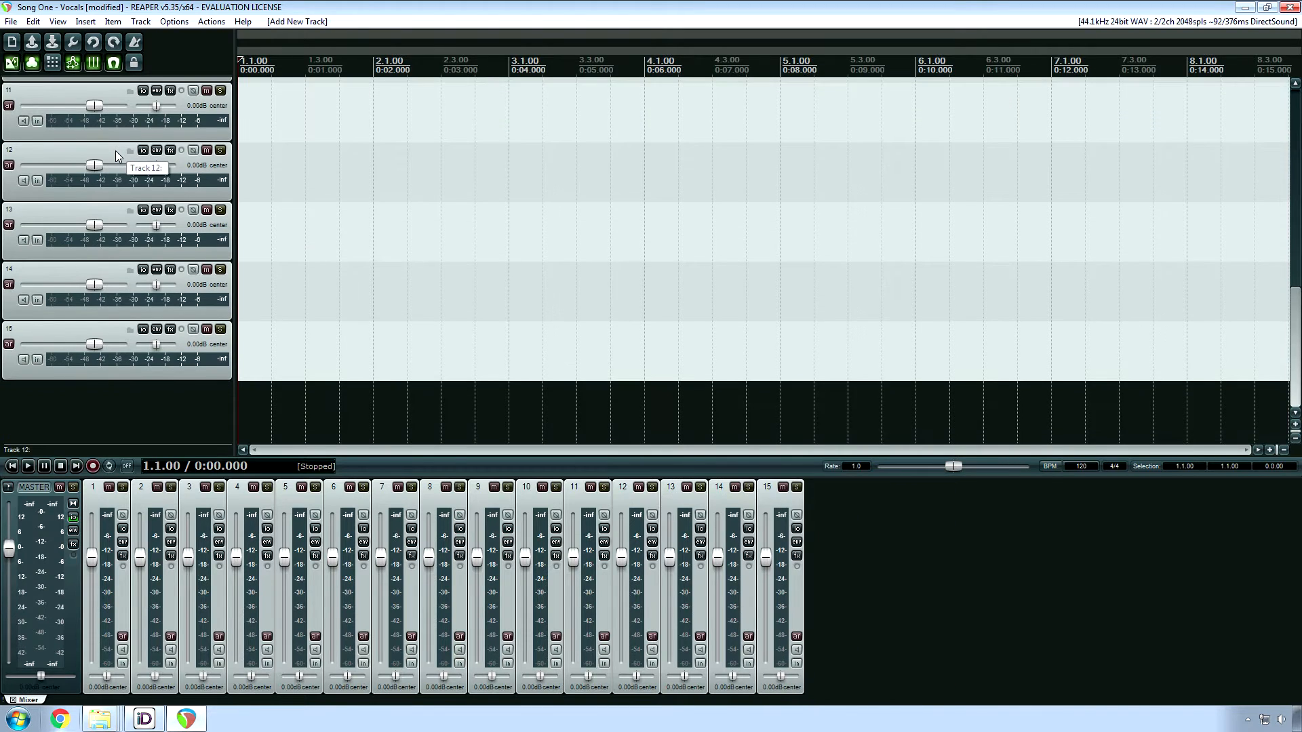
pyautogui.hotkey('ctrl', 'z')
pyautogui.hotkey('ctrl', 'z')
pyautogui.hotkey('ctrl', 'z')
pyautogui.hotkey('ctrl', 'z')
pyautogui.hotkey('ctrl', 'z')
pyautogui.hotkey('ctrl', 'z')
pyautogui.hotkey('ctrl', 'z')
pyautogui.hotkey('ctrl', 'z')
pyautogui.hotkey('ctrl', 'z')
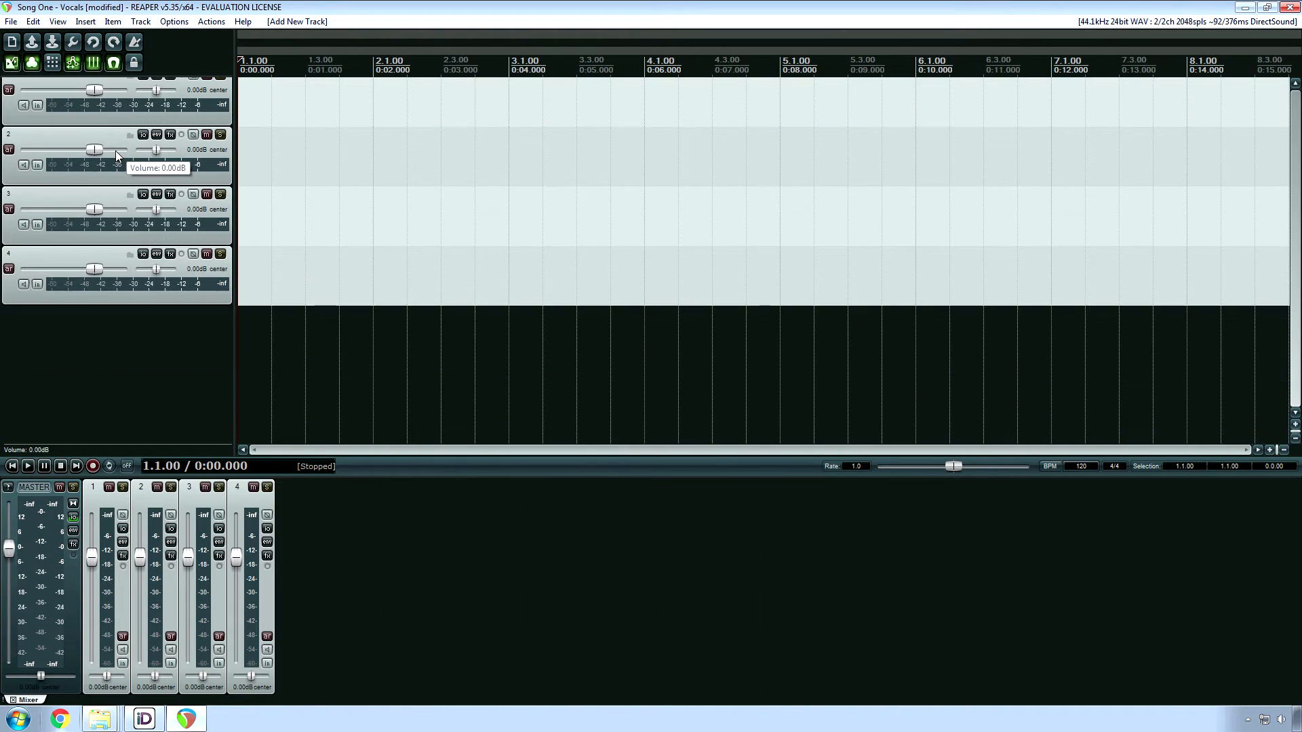
pyautogui.scroll(1, 116, 96)
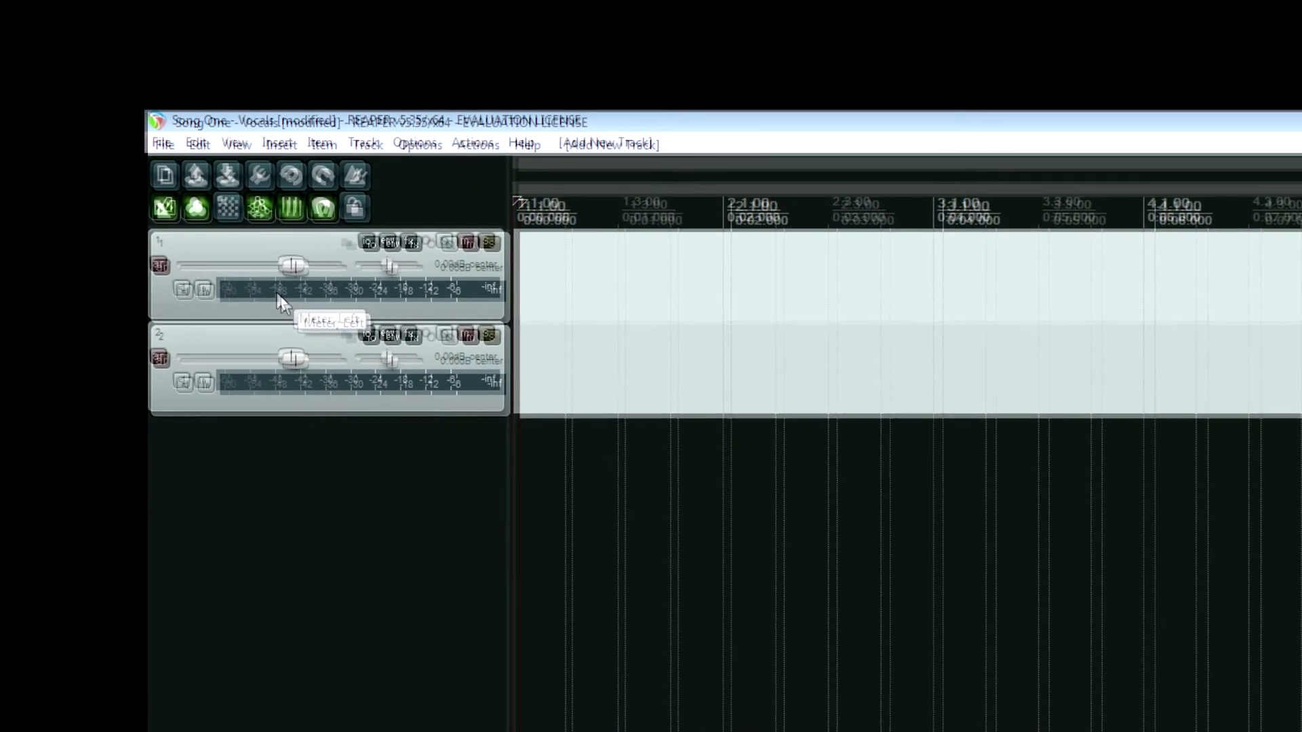
# - Set the recording input of track 1 to the mono Left channel
pyautogui.click(283, 299)
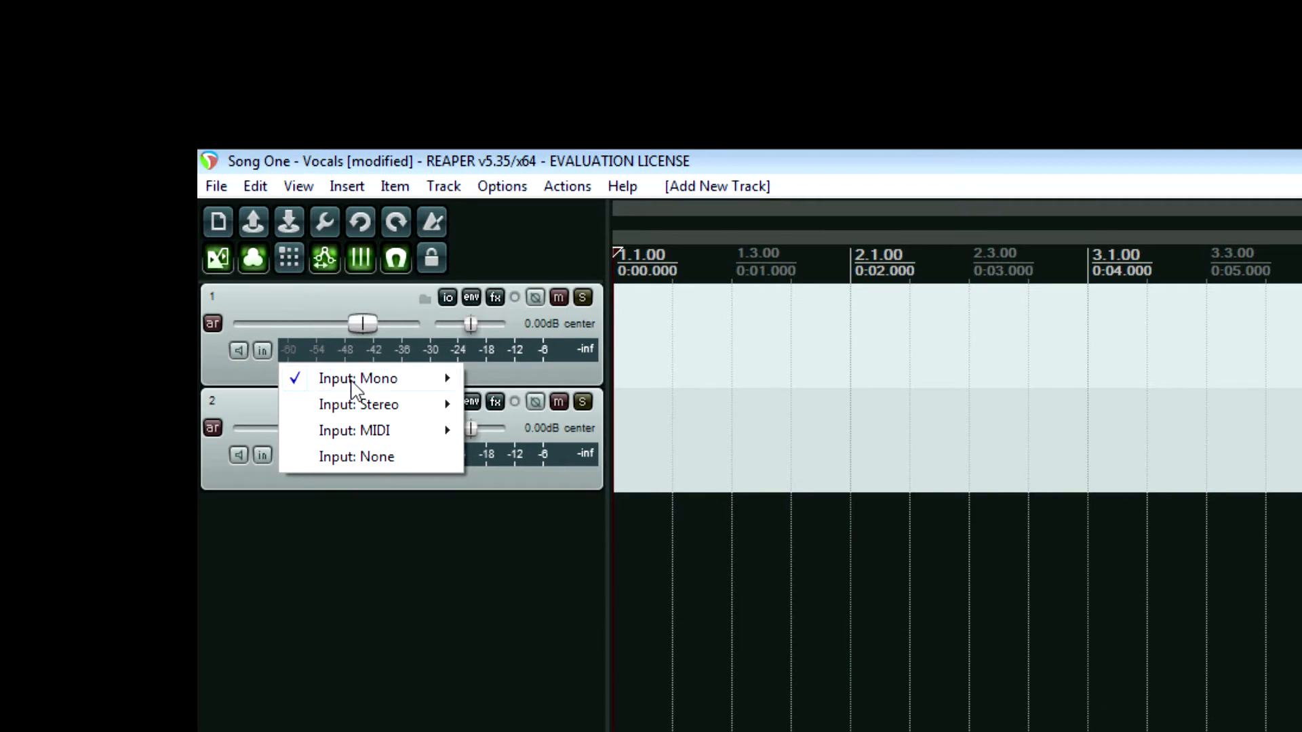
pyautogui.moveTo(353, 390)
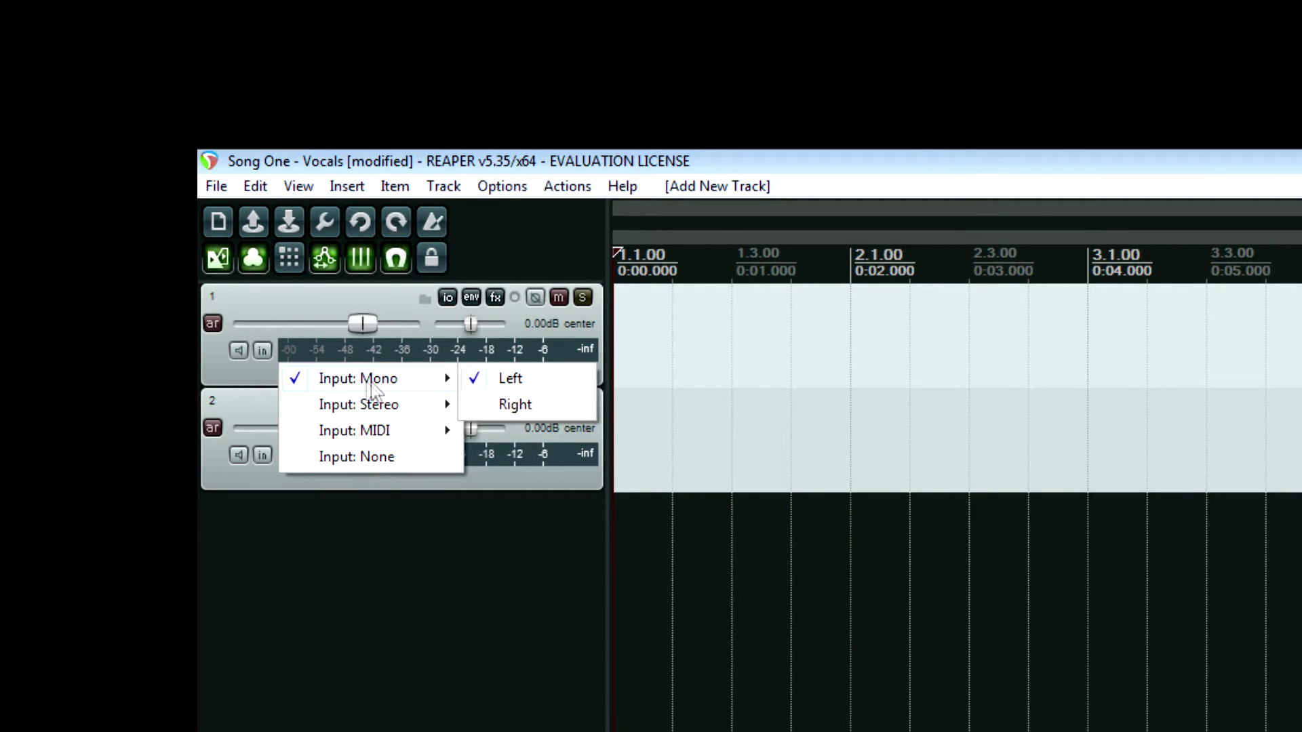
pyautogui.click(529, 392)
pyautogui.click(477, 372)
pyautogui.moveTo(428, 378)
pyautogui.click(515, 378)
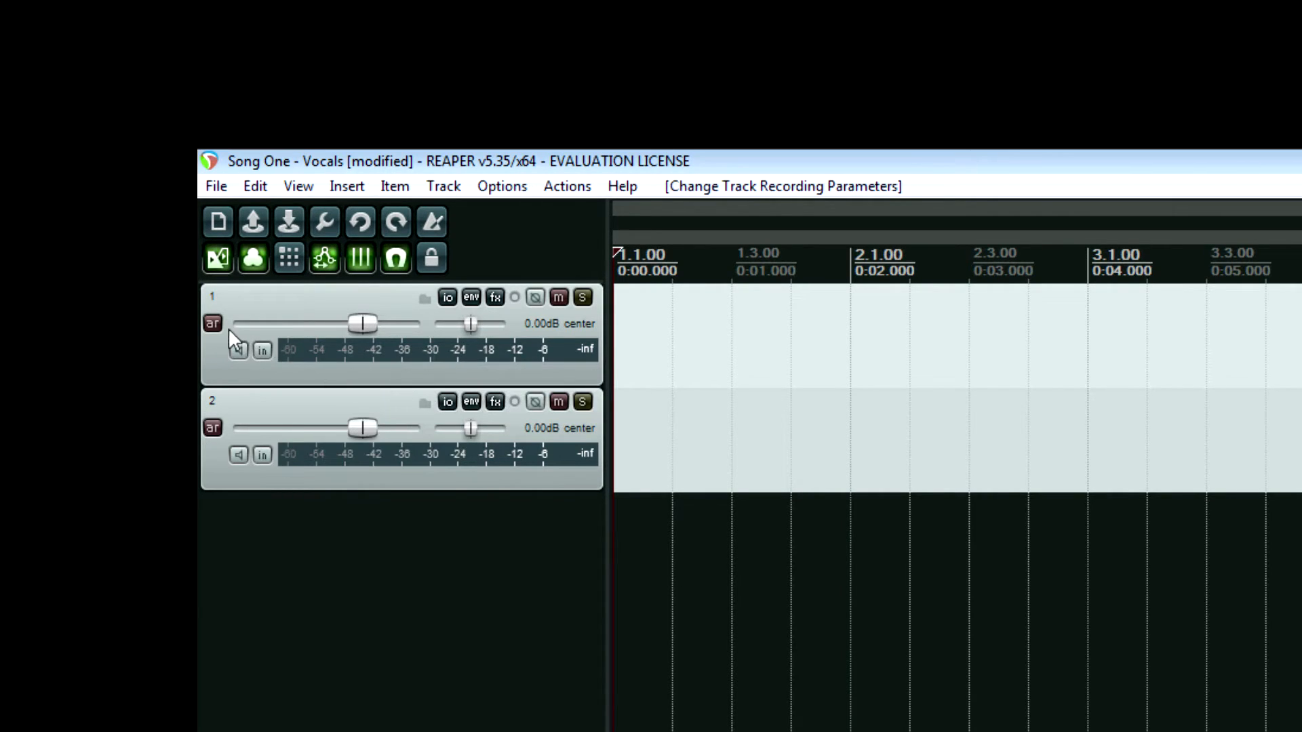
# - Set the recording input of track 2 to the mono Right channel and check the selection
pyautogui.click(367, 464)
pyautogui.moveTo(372, 483)
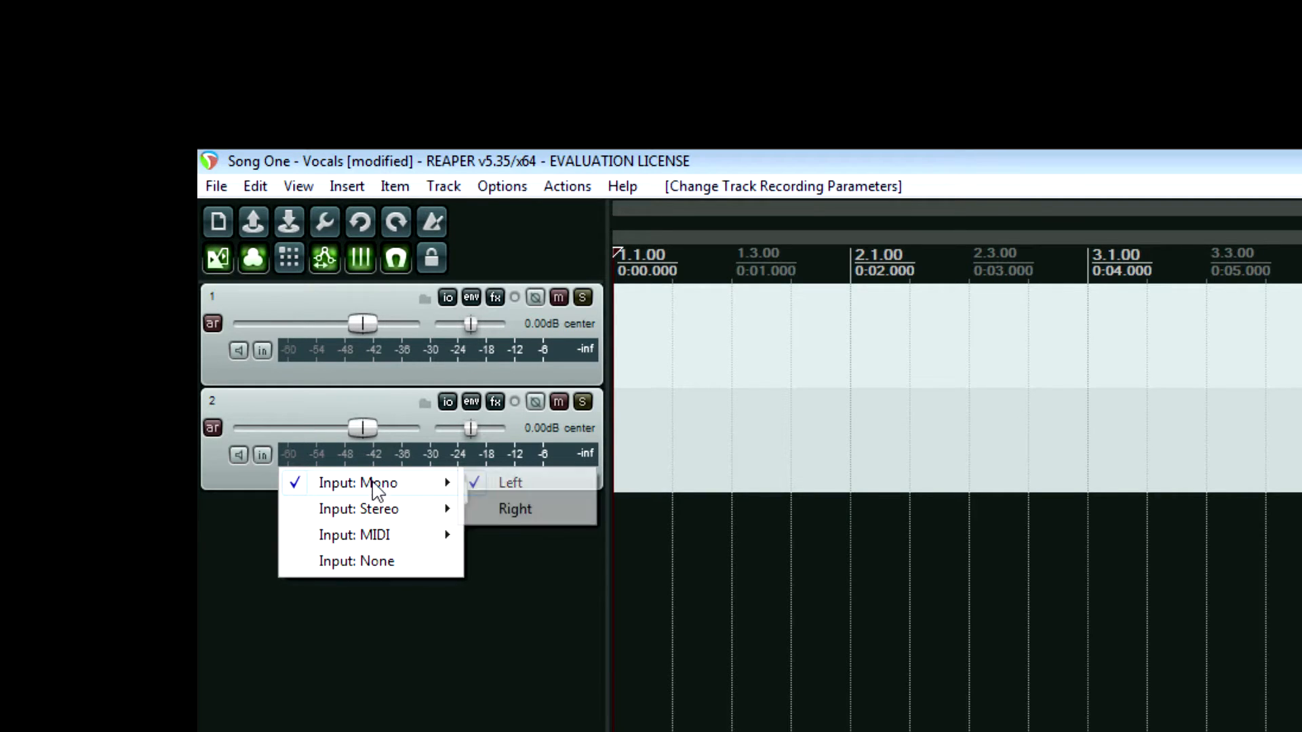
pyautogui.click(515, 508)
pyautogui.click(476, 461)
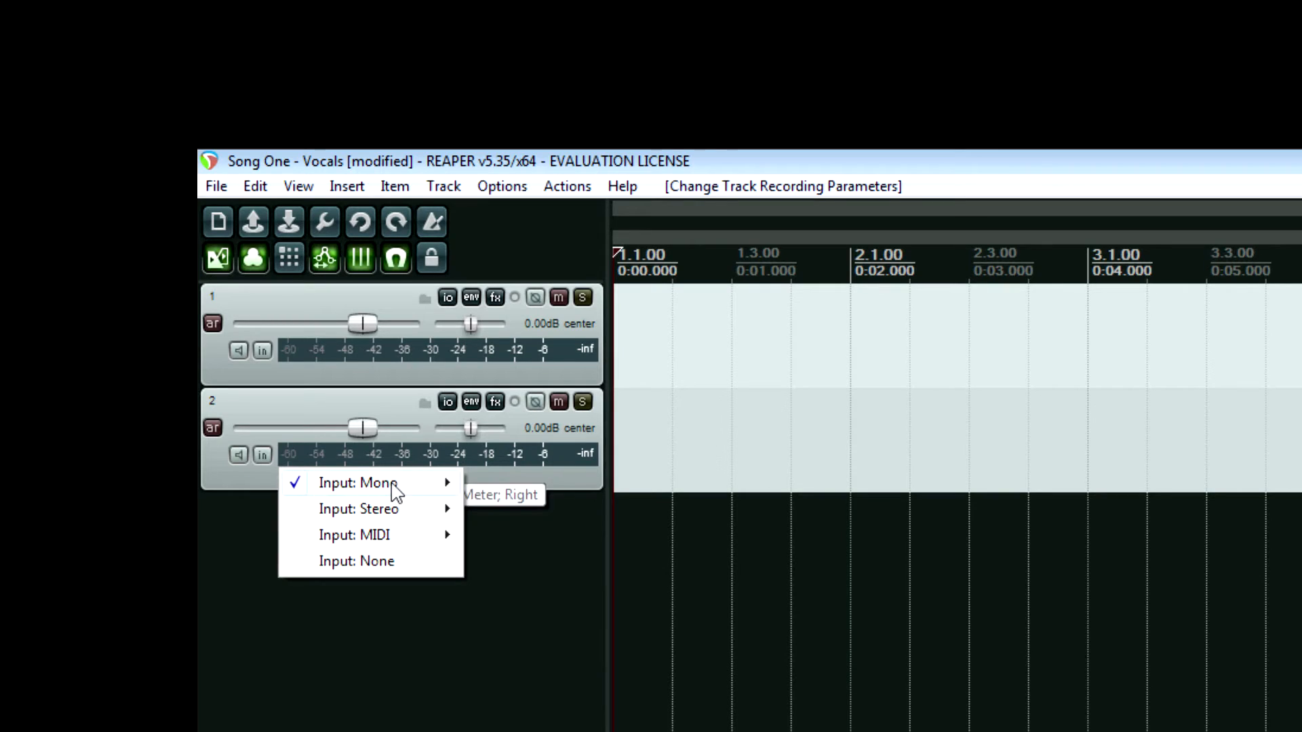
pyautogui.moveTo(400, 493)
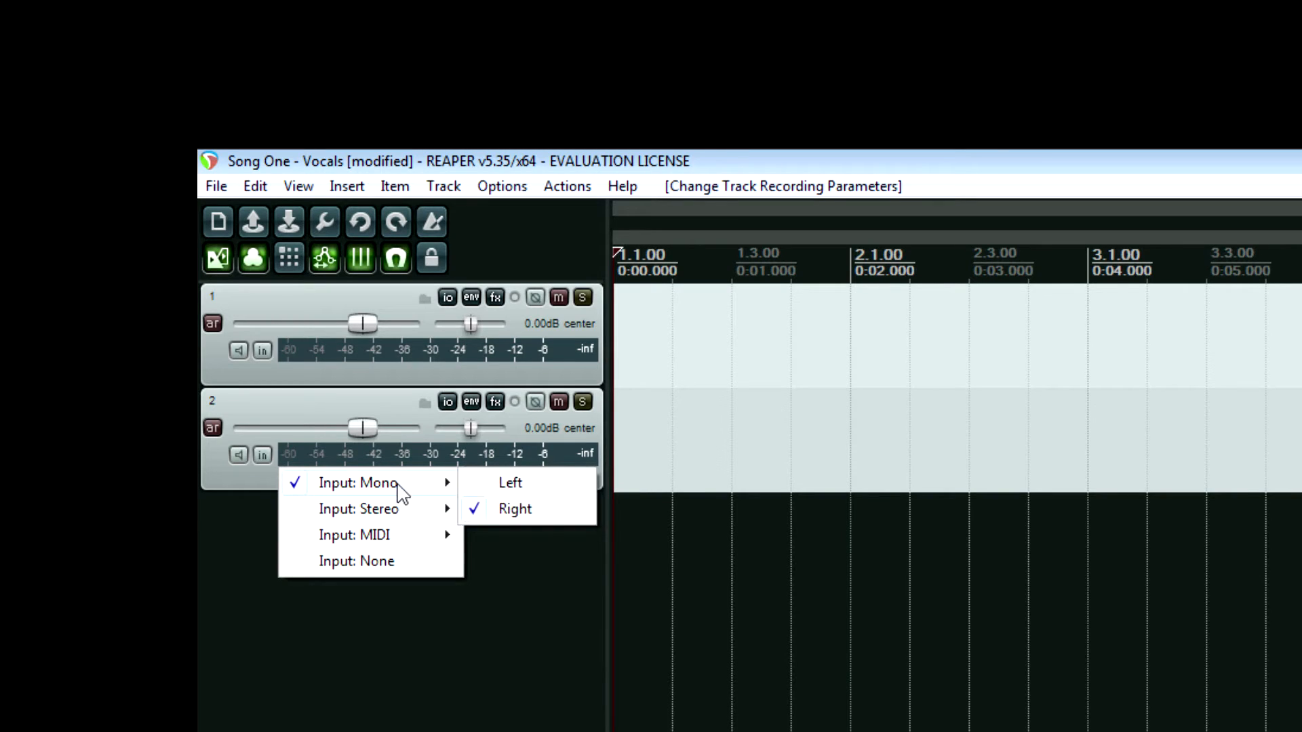
pyautogui.click(801, 152)
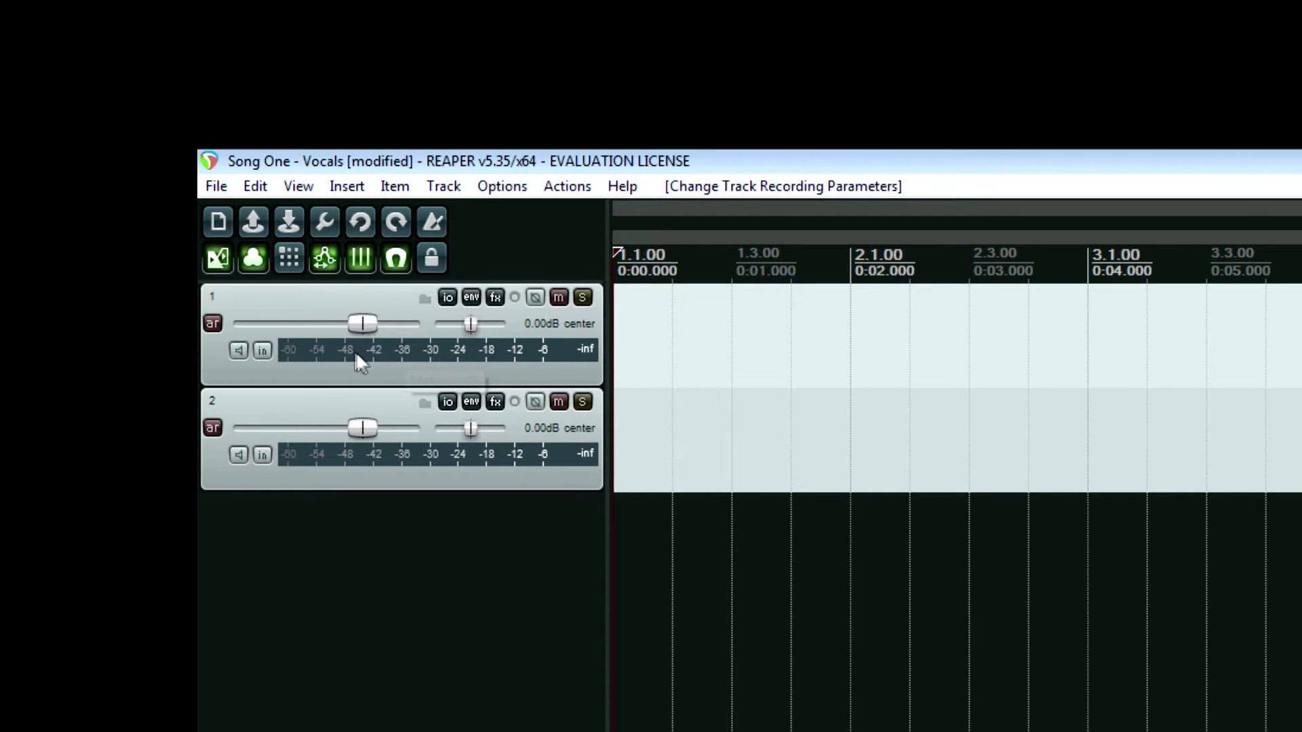
# - Name track 1 "Left Channel" and track 2 "Right Channel"
pyautogui.doubleClick(299, 298)
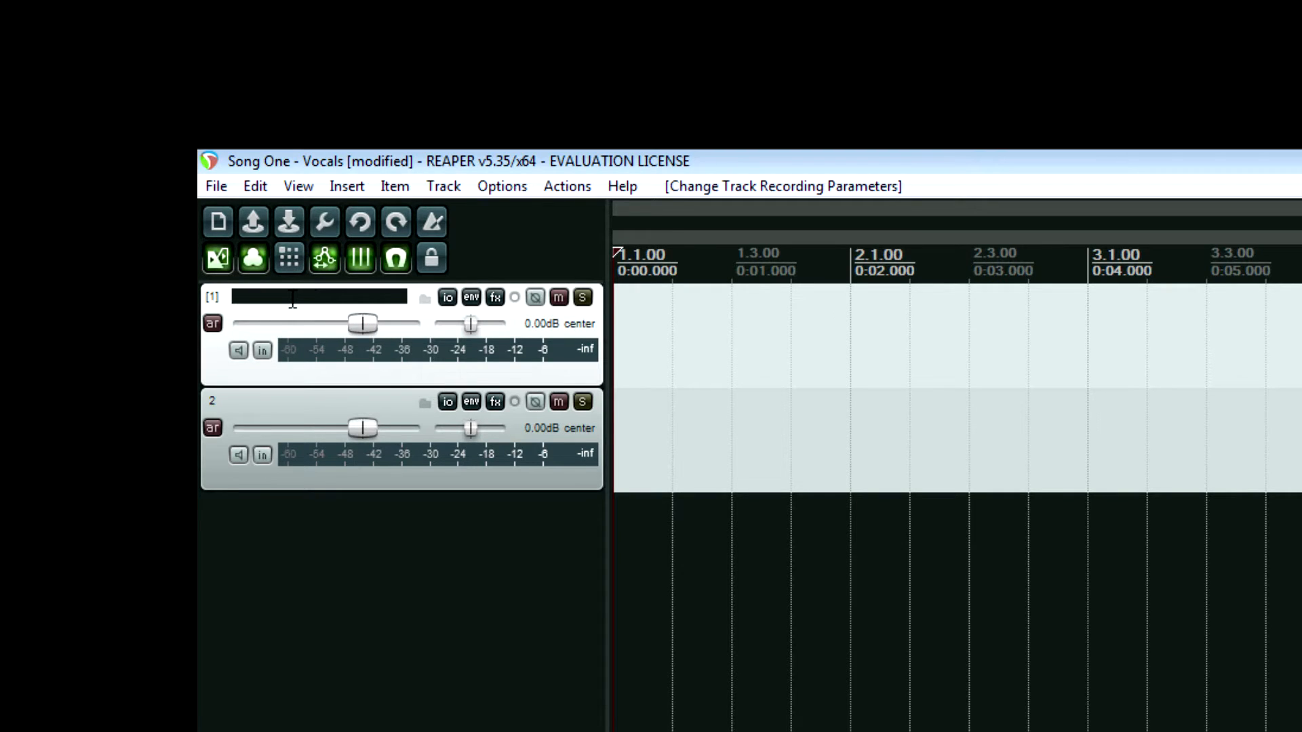
pyautogui.write('Left Channel')
pyautogui.press('Return')
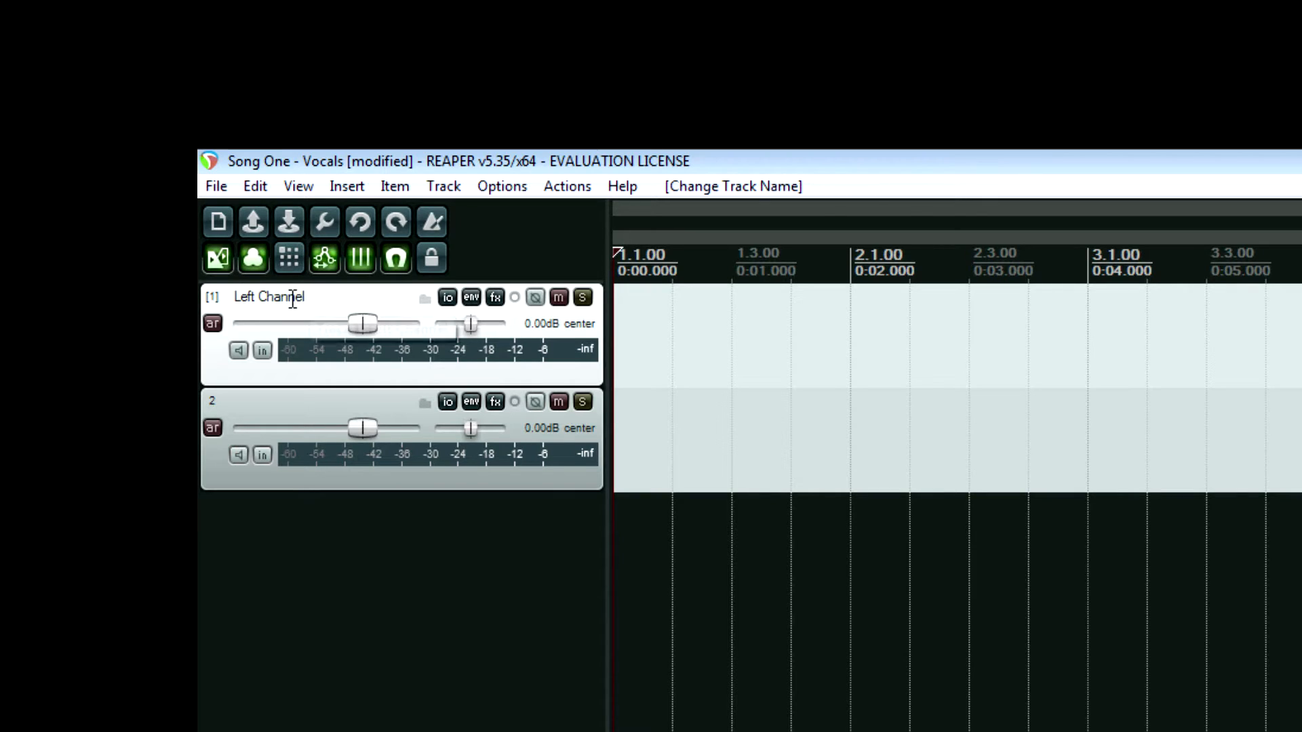
pyautogui.doubleClick(327, 404)
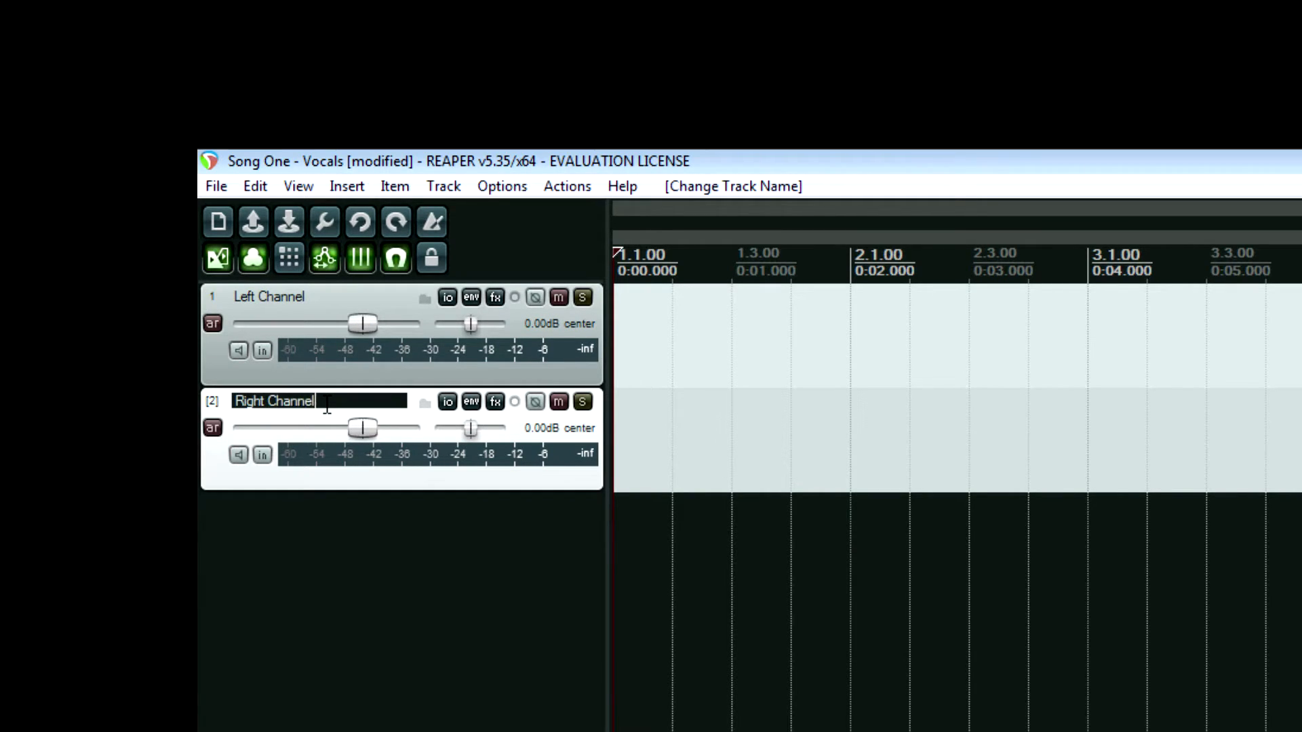
pyautogui.write('Right Channel')
pyautogui.press('Return')
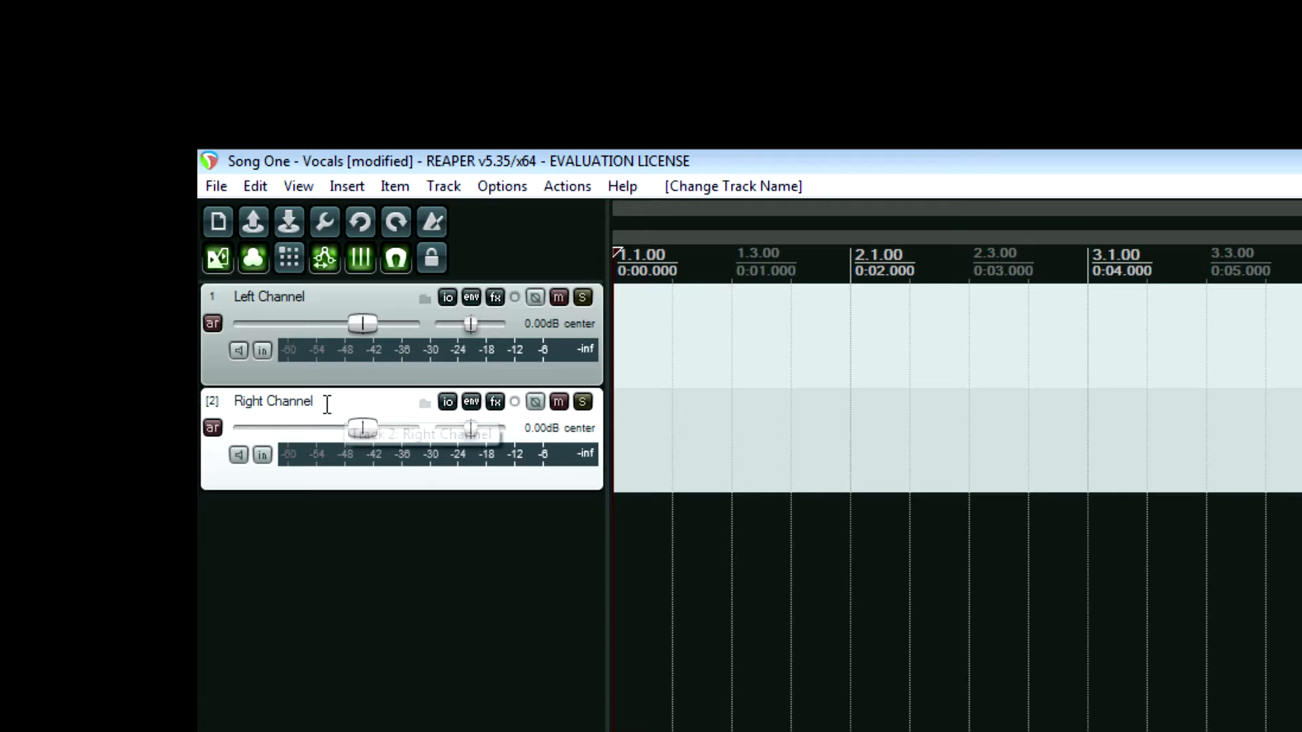
# - Arm the Left Channel and Right Channel tracks for recording and check the microphone input levels in the Audient iD mixer
pyautogui.click(212, 324)
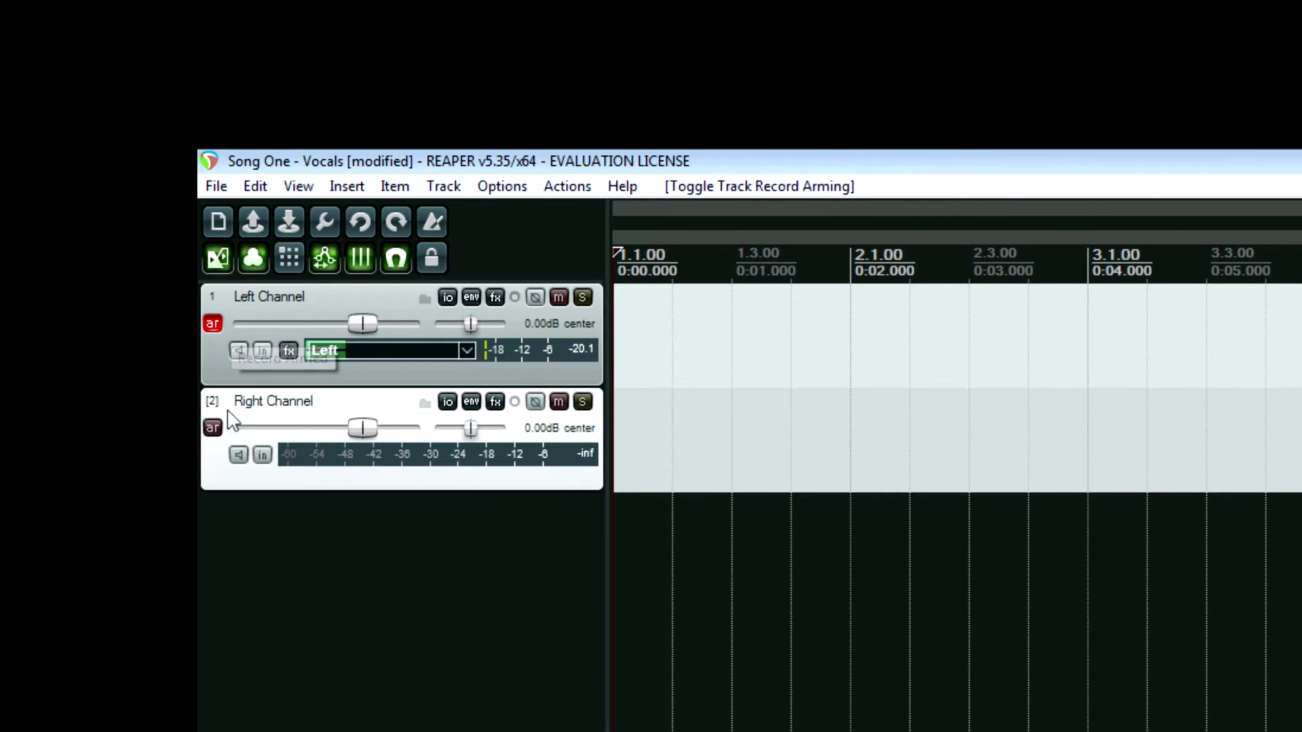
pyautogui.click(213, 429)
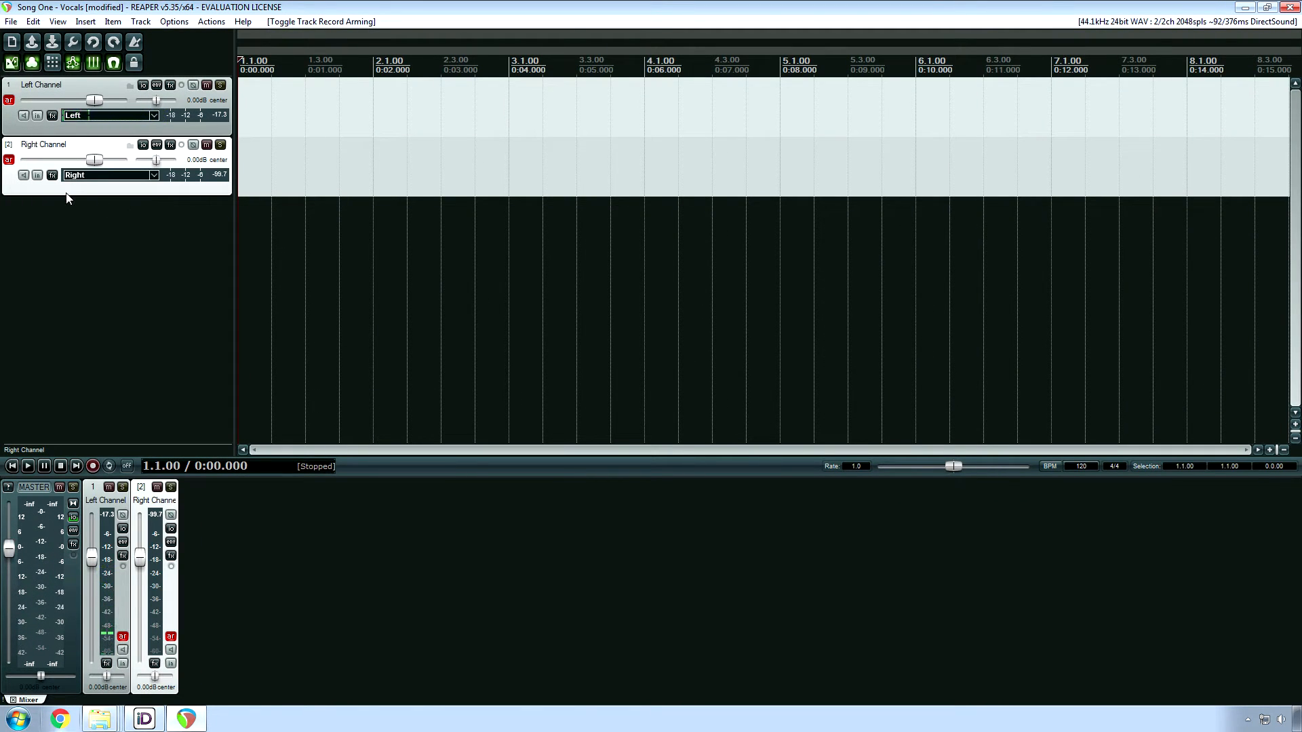
pyautogui.click(144, 718)
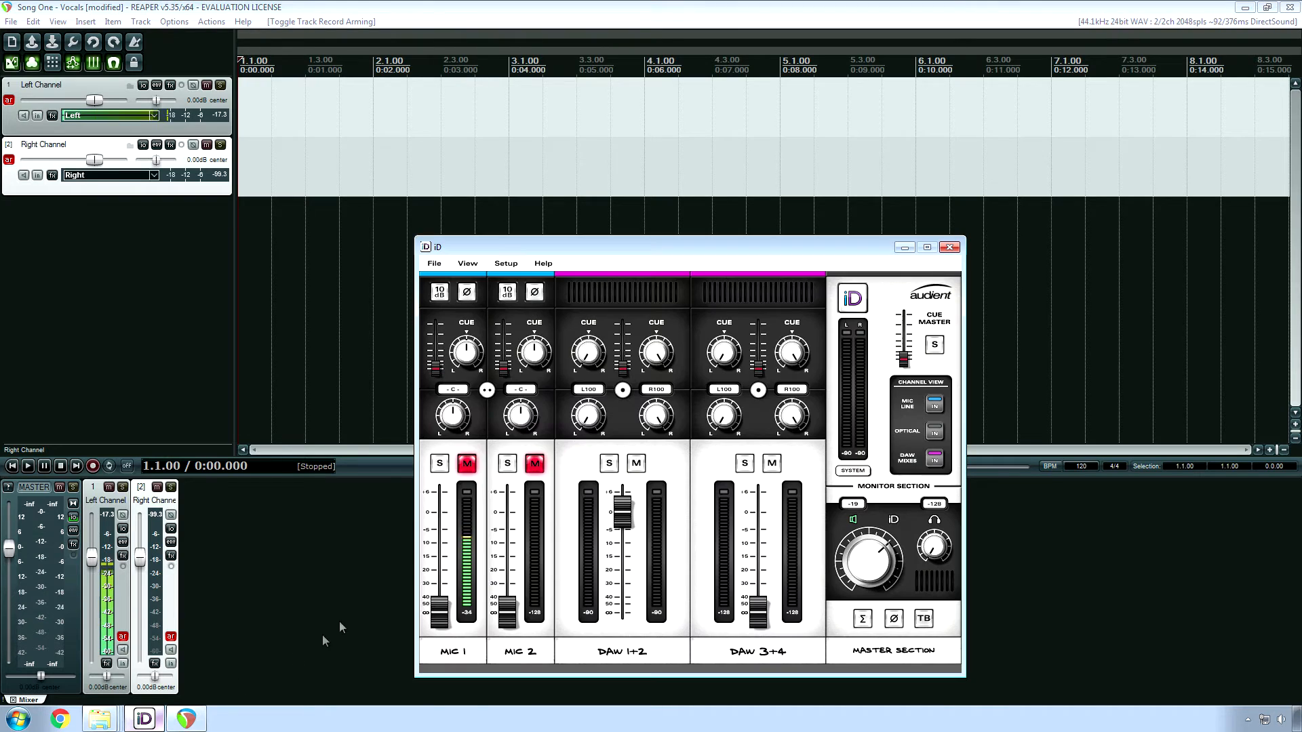
pyautogui.moveTo(503, 245); pyautogui.dragTo(368, 182)
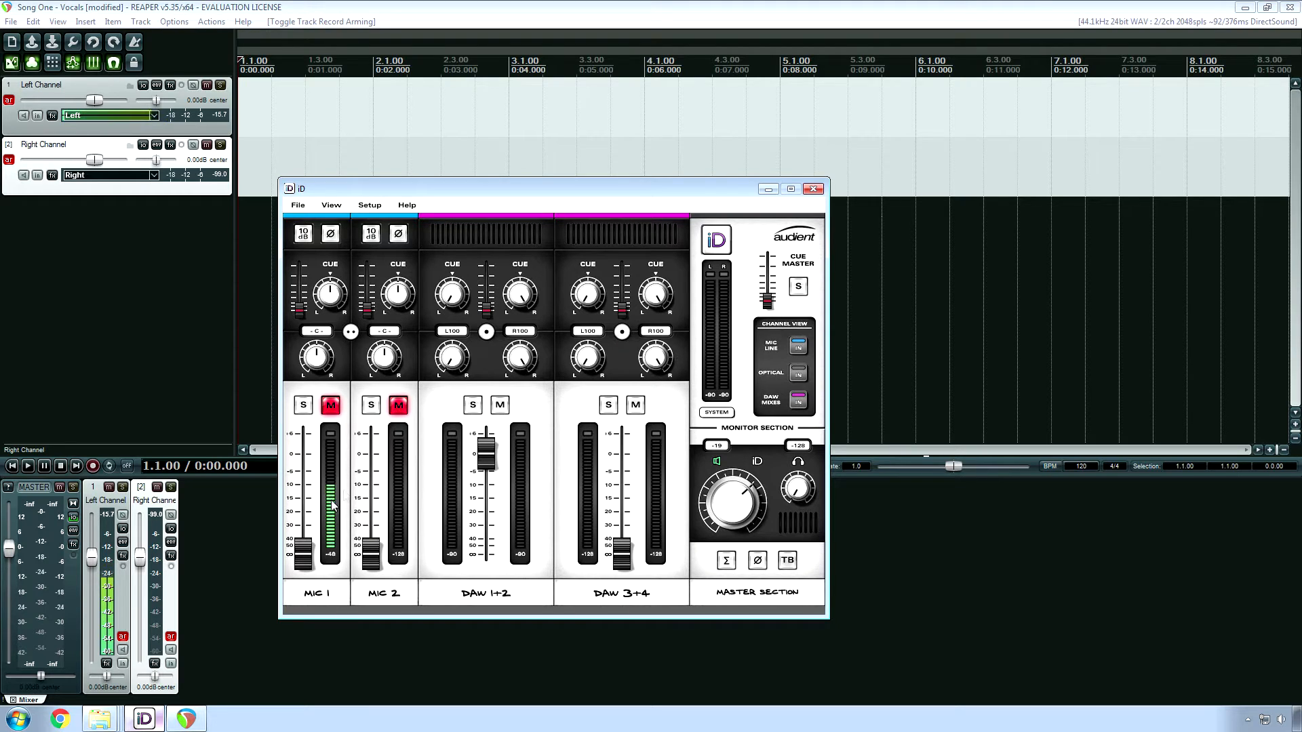
pyautogui.click(769, 189)
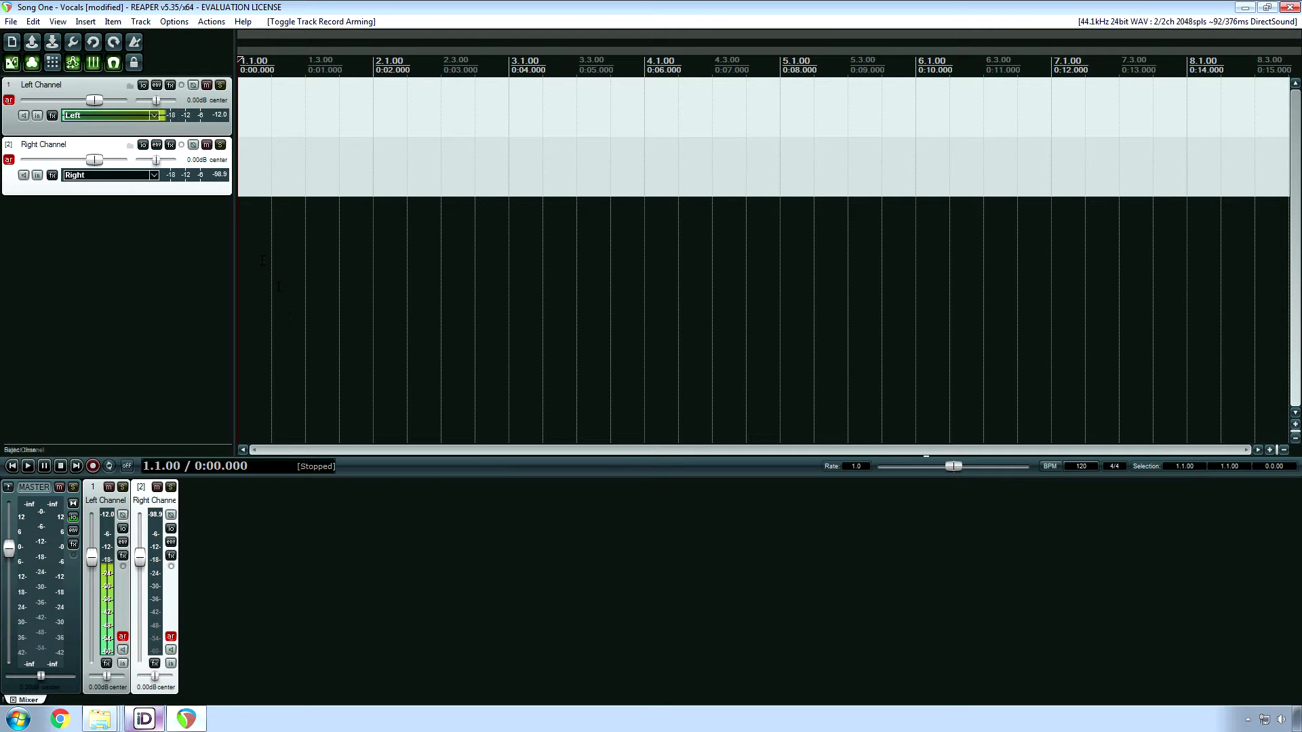
# - Widen the track control area and cycle the Left Channel track's record monitoring through on and auto back to off
pyautogui.moveTo(235, 139); pyautogui.dragTo(388, 138)
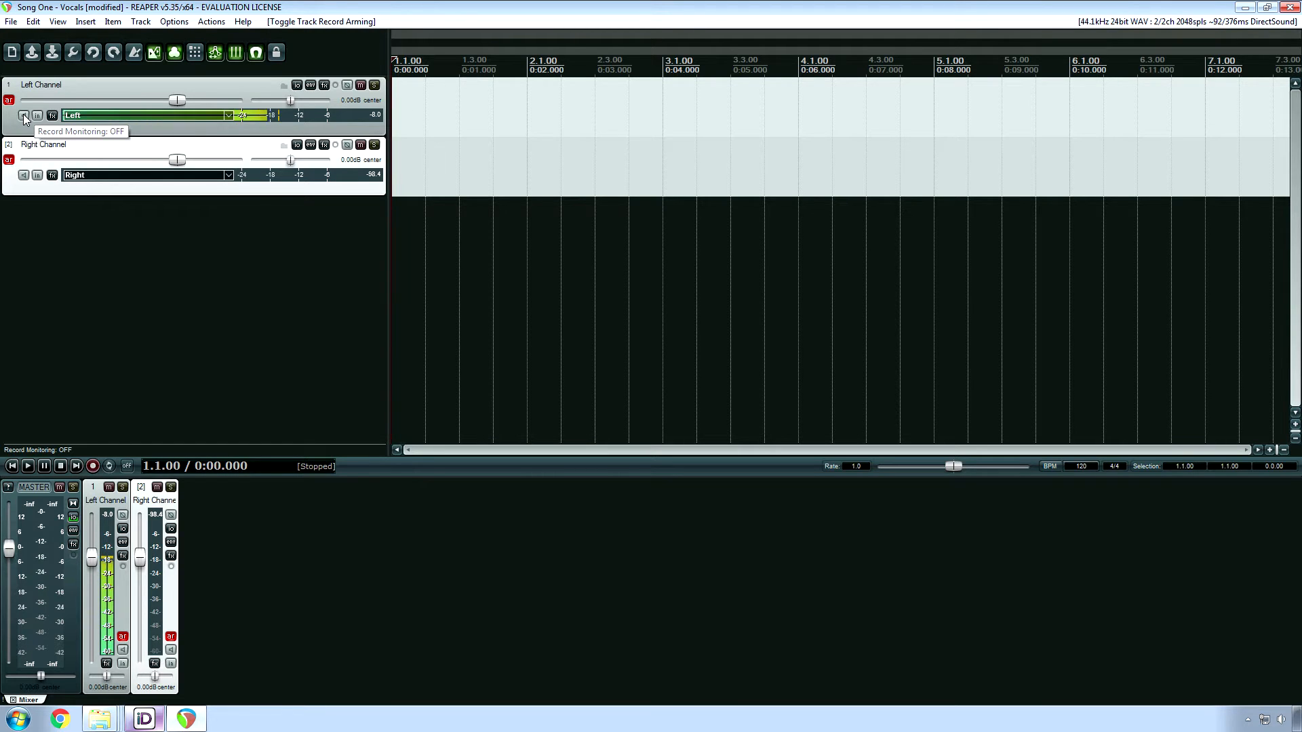
pyautogui.click(24, 117)
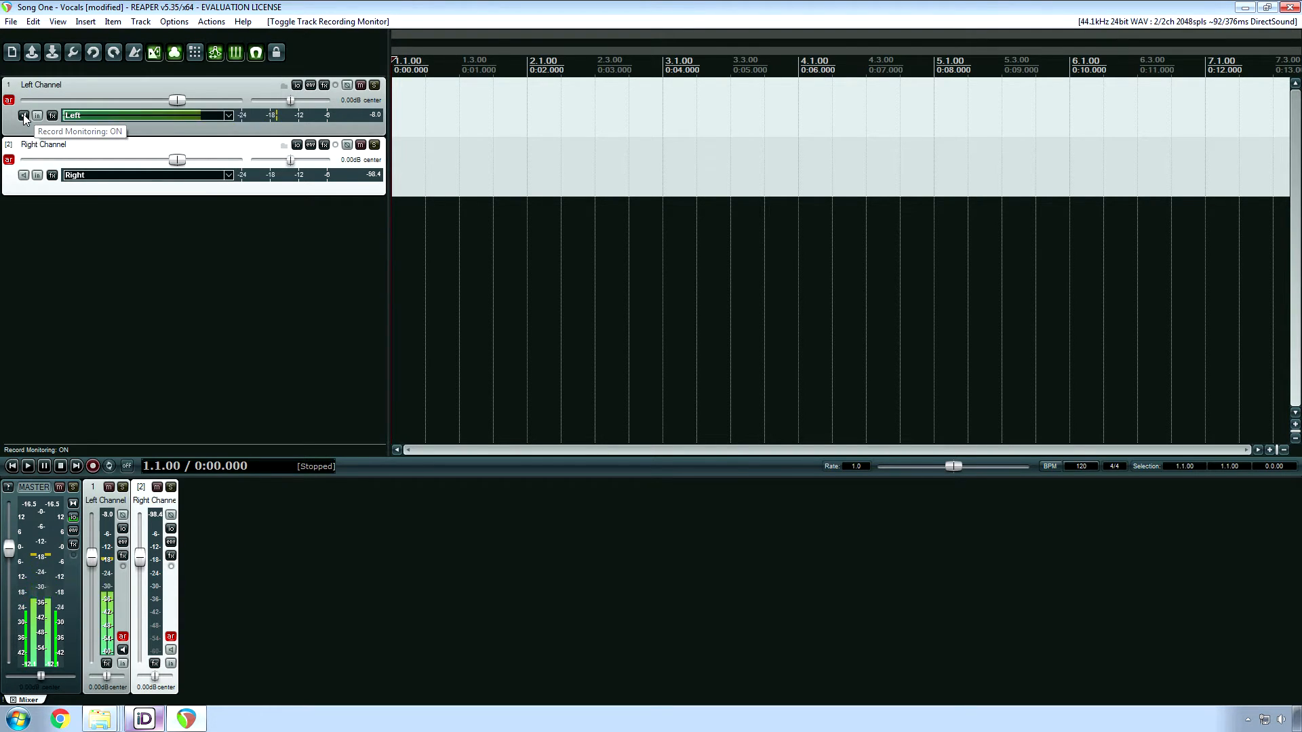
pyautogui.click(24, 117)
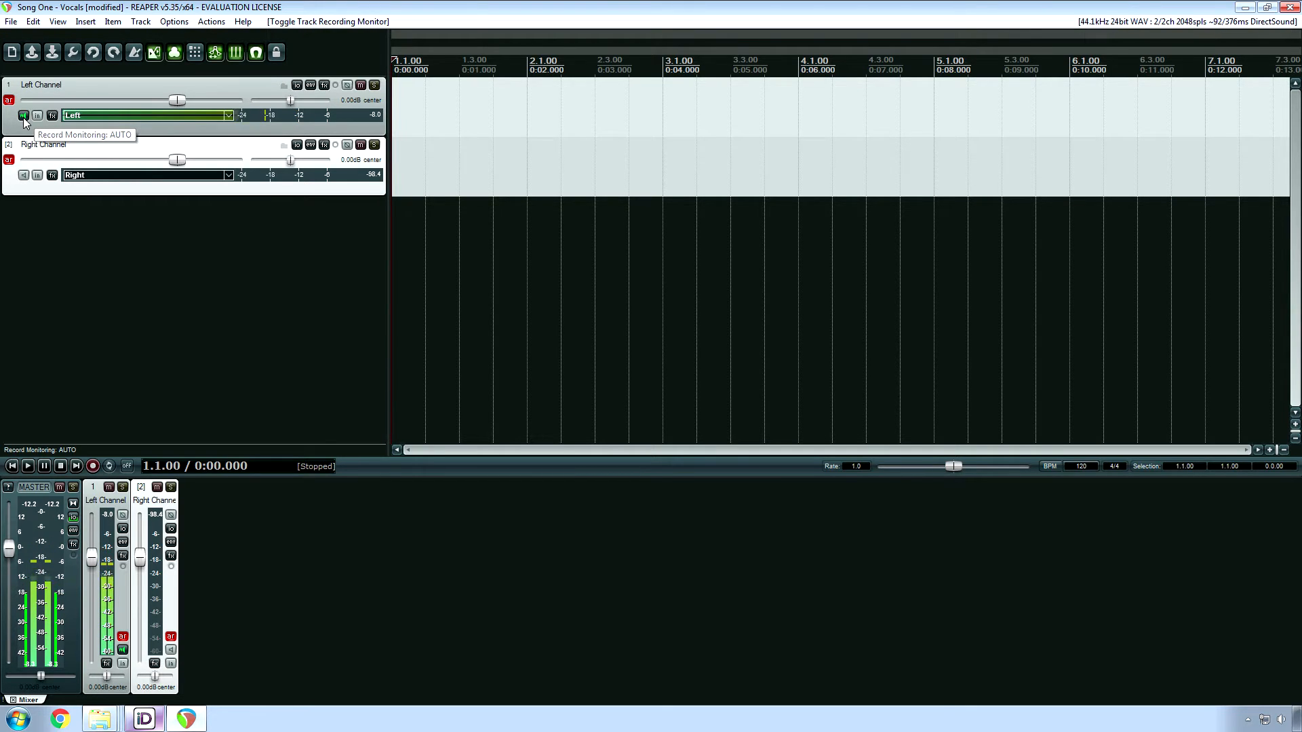
pyautogui.click(23, 116)
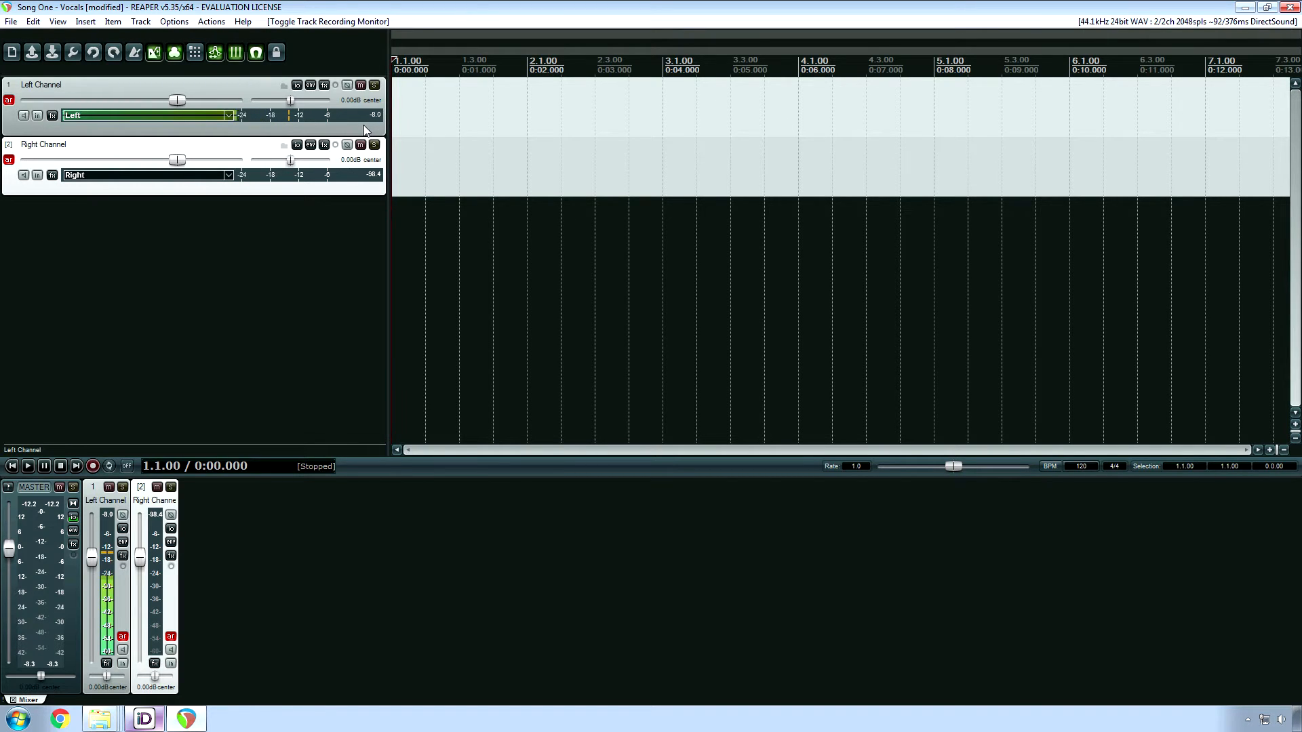
# - Switch to the Audient iD mixer and test Mic 1 at 0 dB with the speaker level at -10, ending with Mic 1 muted and its fader fully down
pyautogui.click(144, 721)
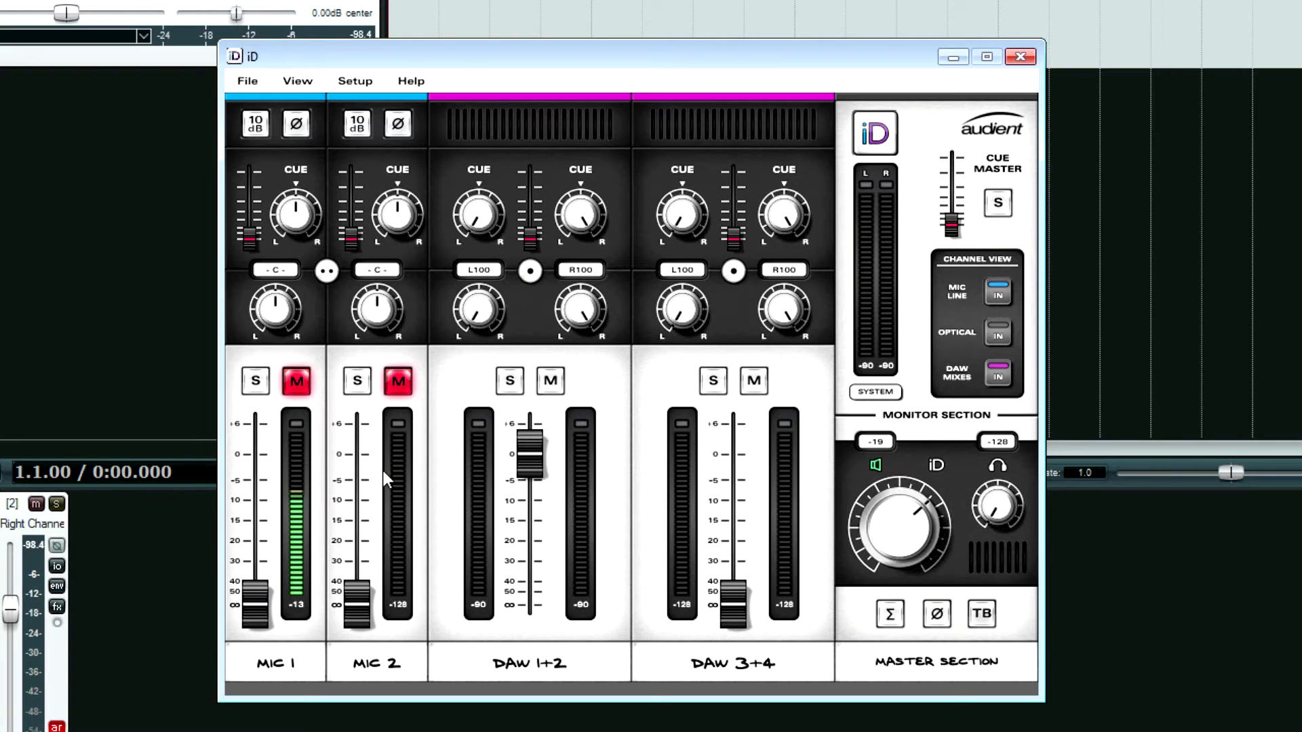
pyautogui.click(297, 381)
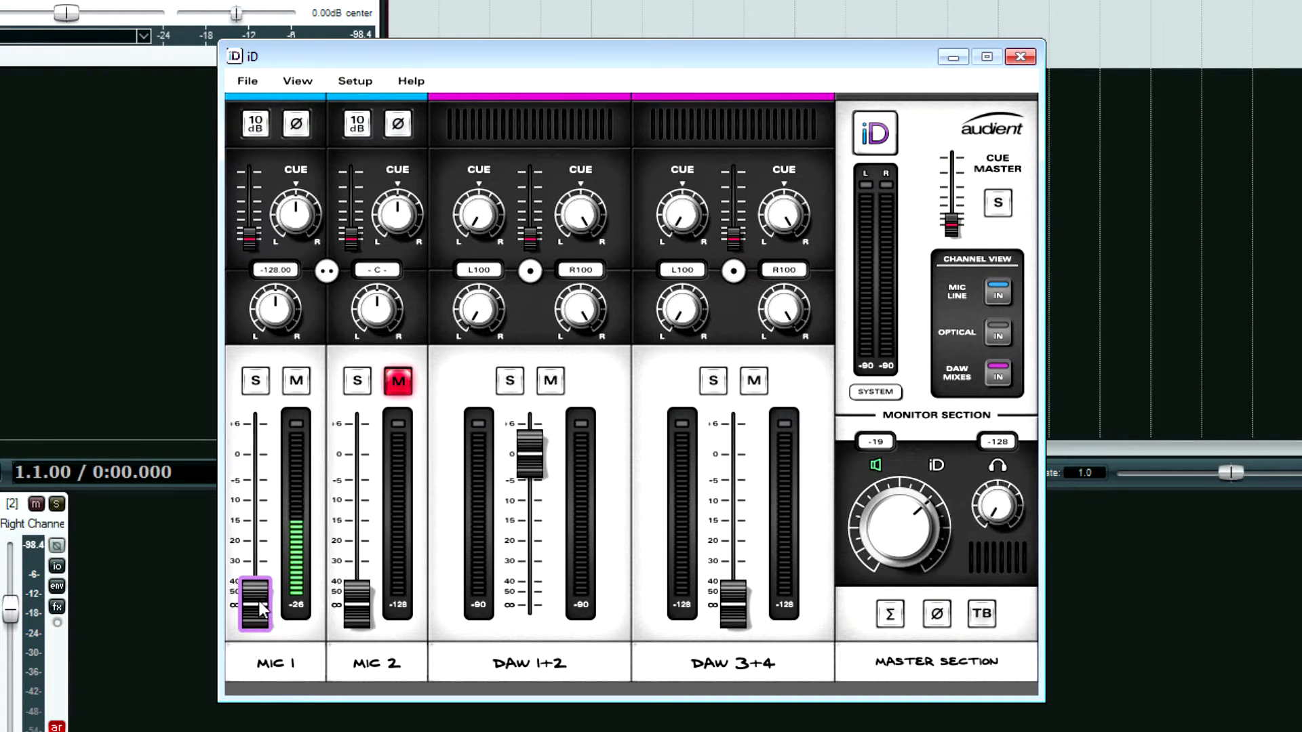
pyautogui.moveTo(261, 603); pyautogui.dragTo(260, 456)
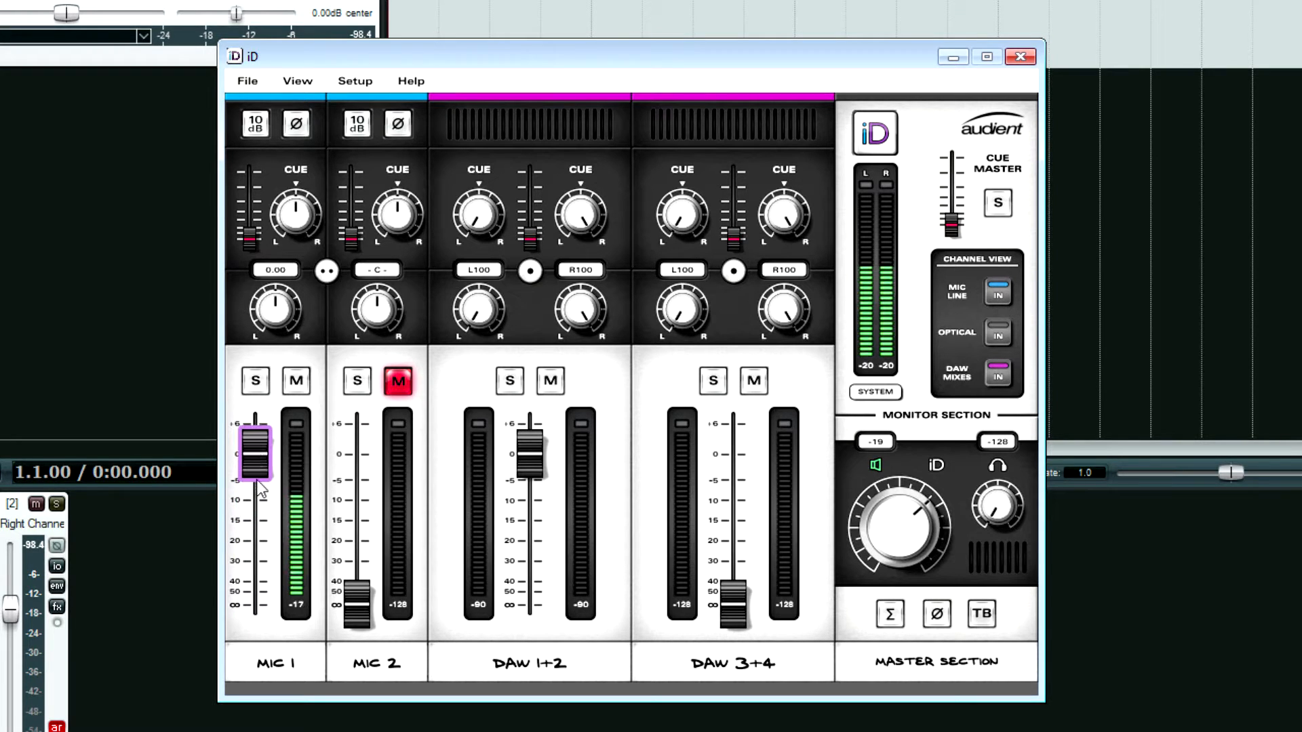
pyautogui.scroll(9, 904, 542)
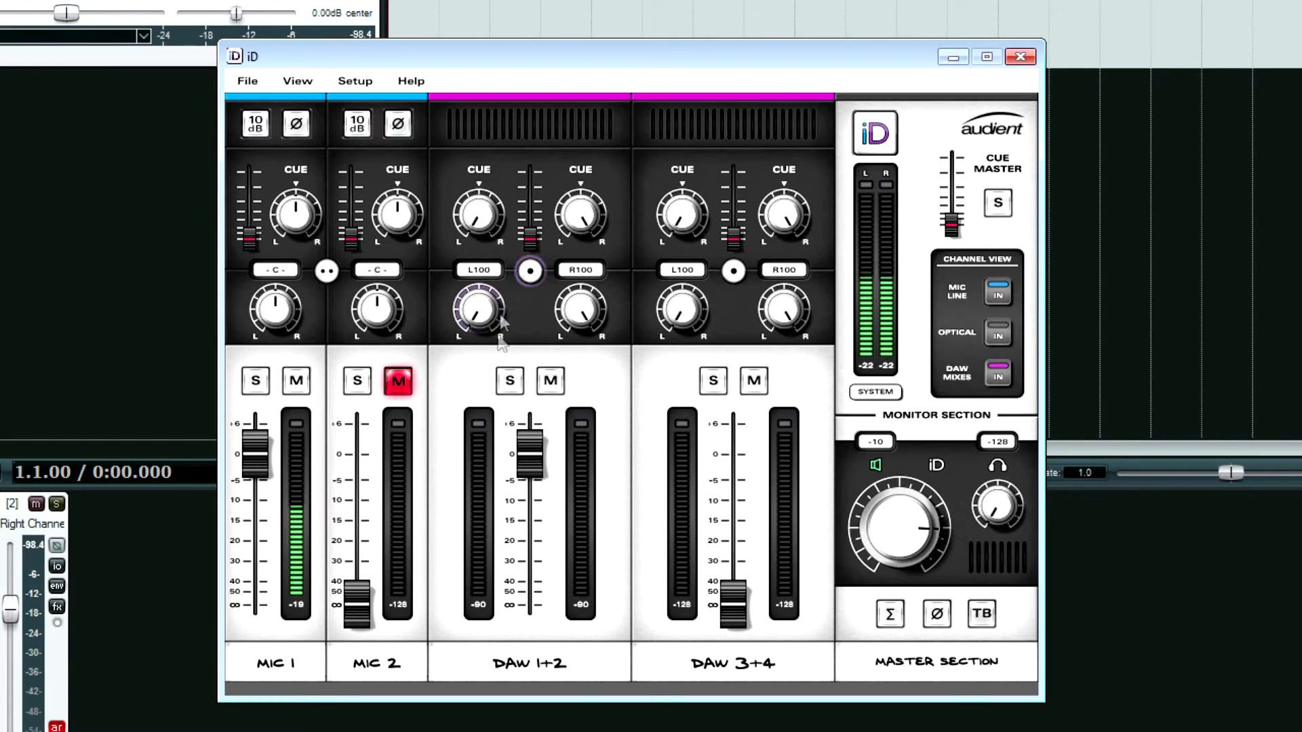
pyautogui.click(301, 390)
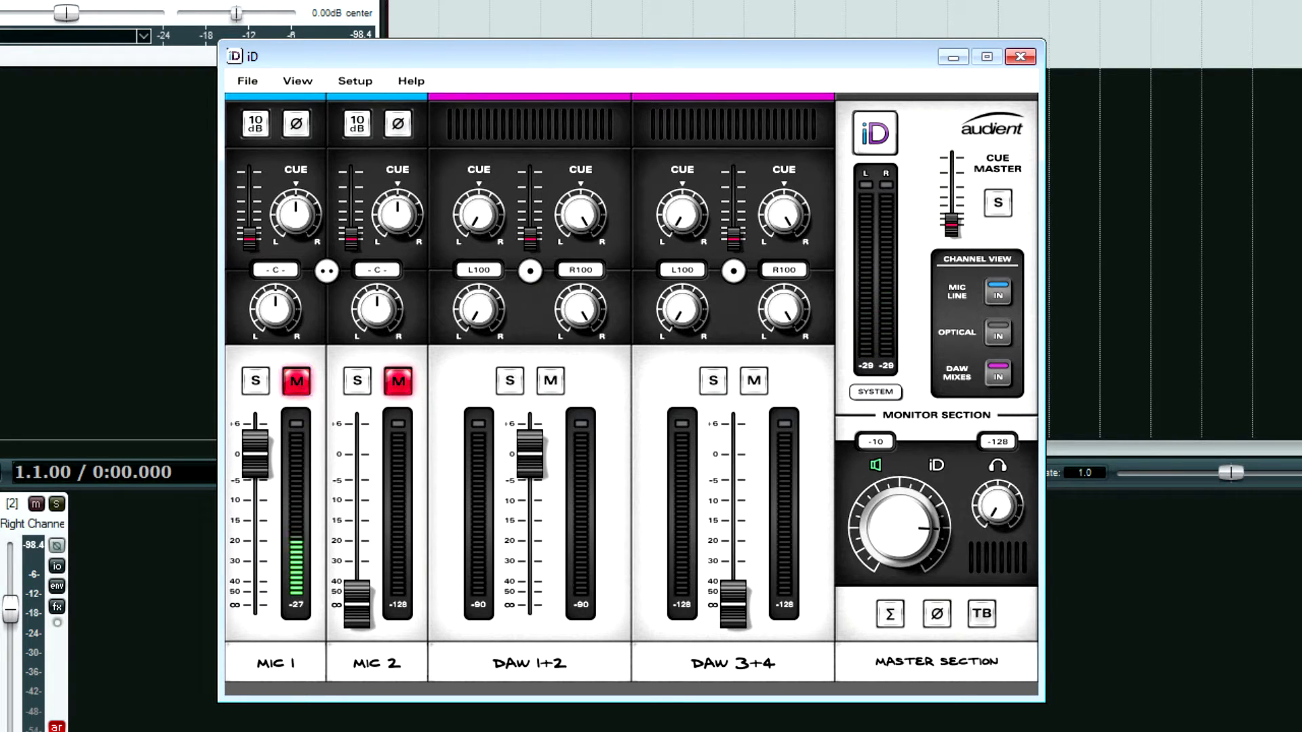
pyautogui.moveTo(256, 453); pyautogui.dragTo(262, 634)
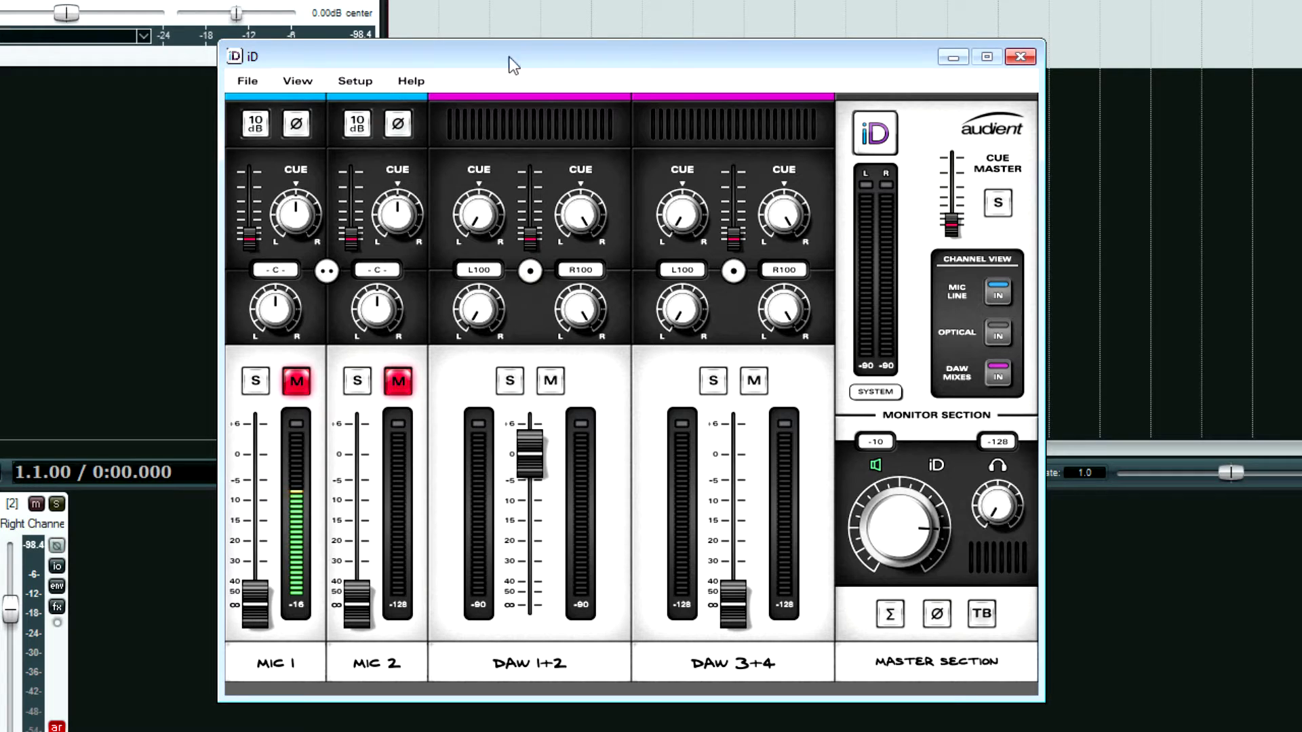
# - Try the DAW 3+4 fader at 0 dB and return it to its lowest position
pyautogui.moveTo(546, 477)
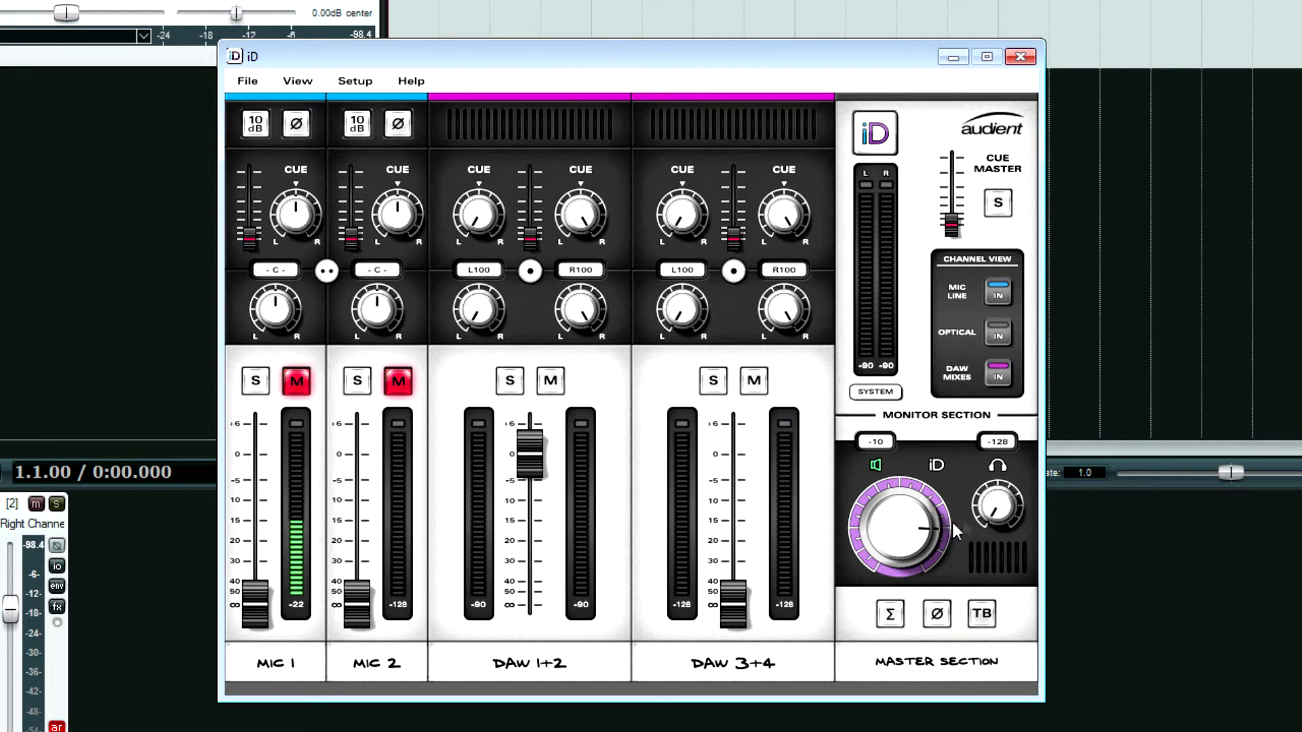
pyautogui.doubleClick(738, 608)
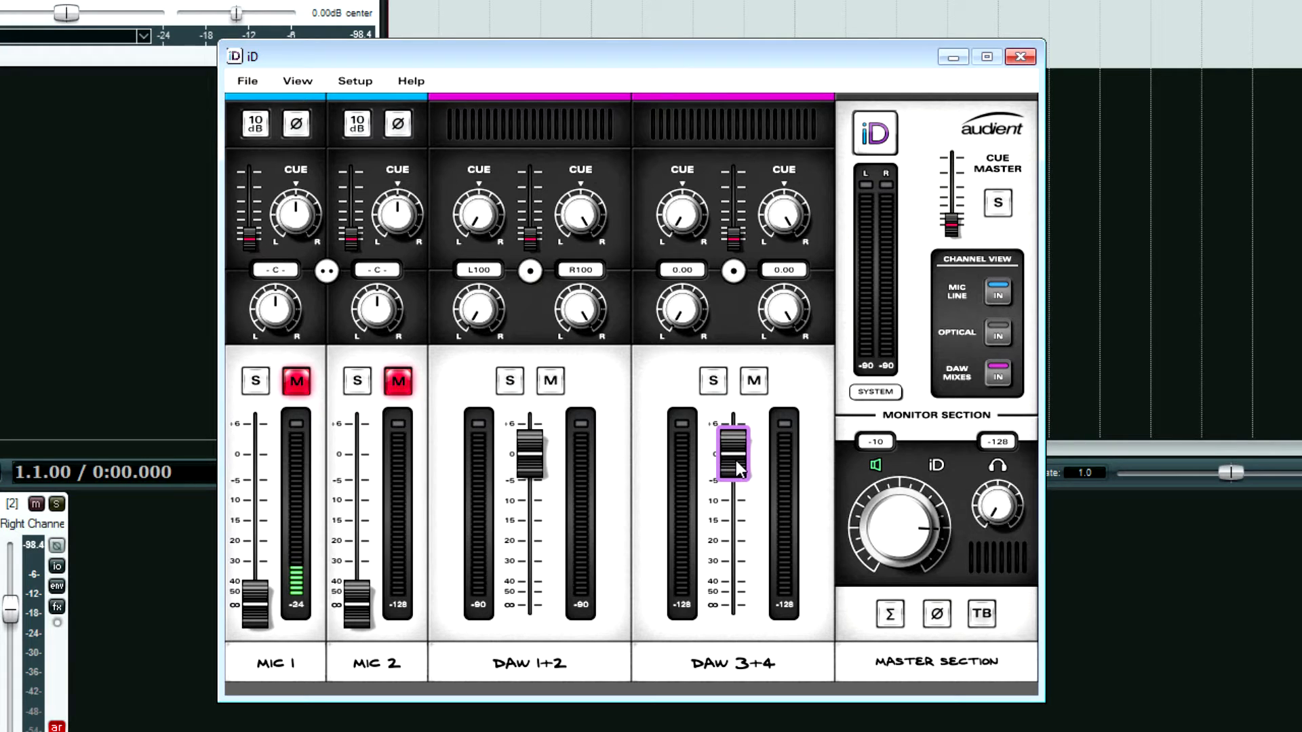
pyautogui.moveTo(735, 461); pyautogui.dragTo(733, 606)
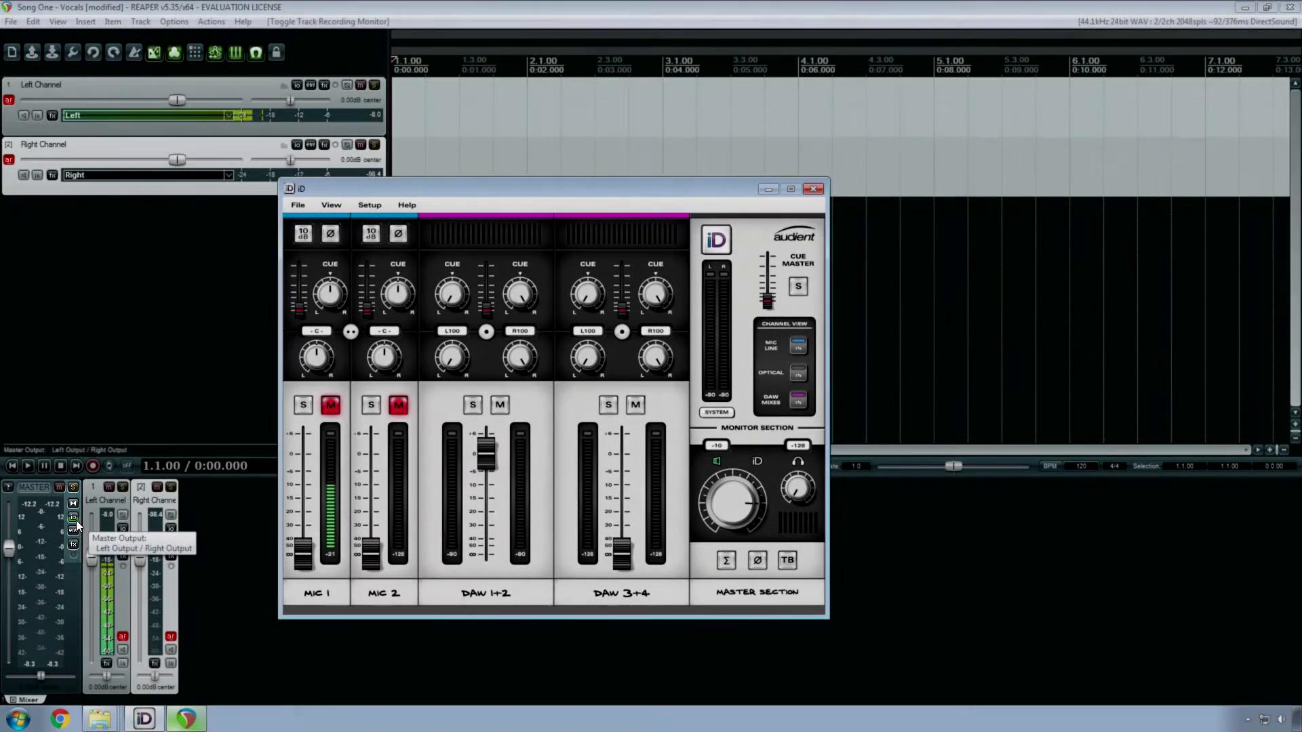
# - Switch to REAPER to examine the master track's available hardware outputs and compare them with the channels in the iD mixer
pyautogui.click(73, 517)
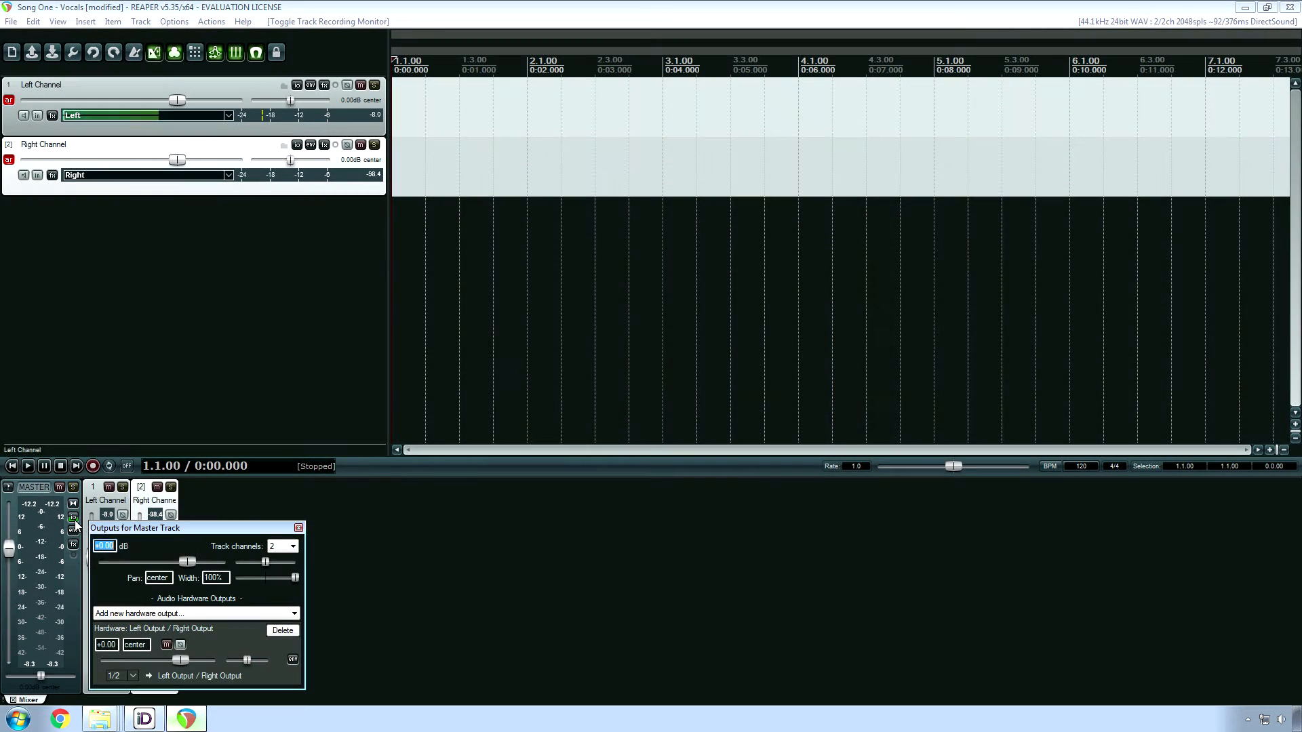
pyautogui.click(218, 613)
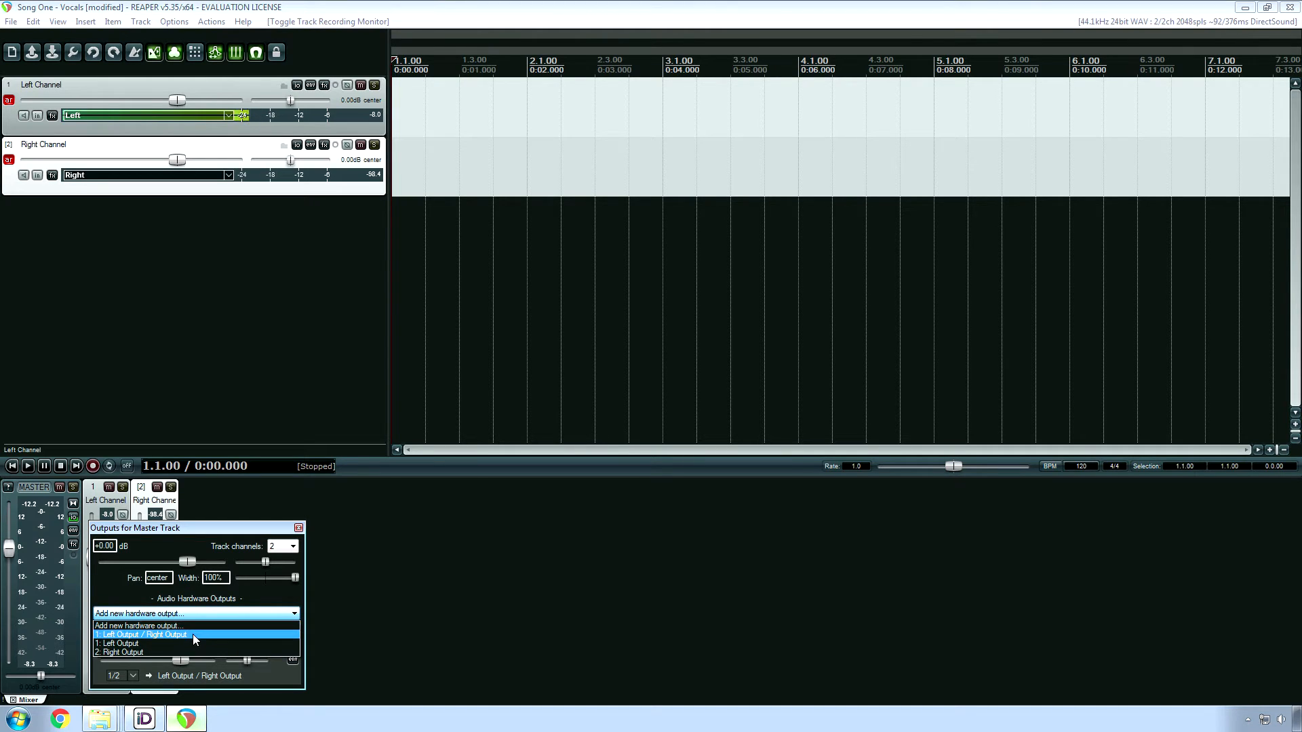
pyautogui.click(193, 616)
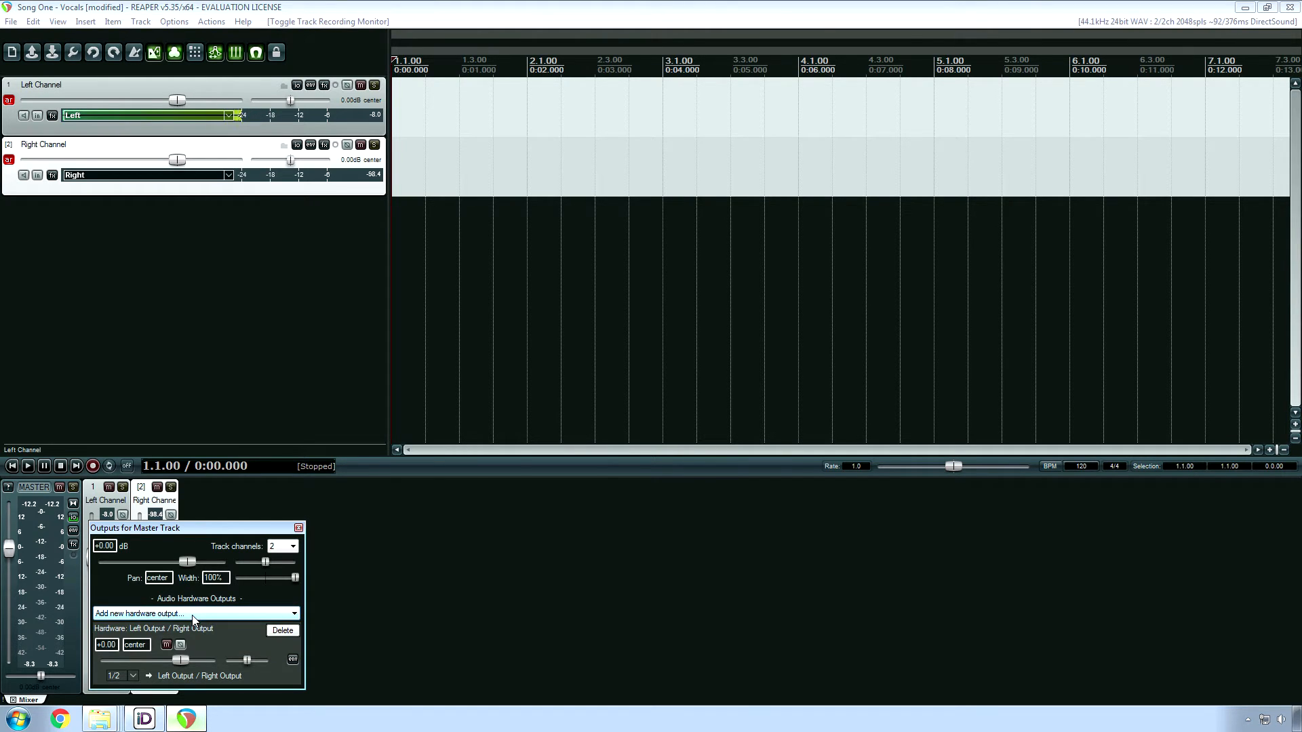
pyautogui.click(299, 529)
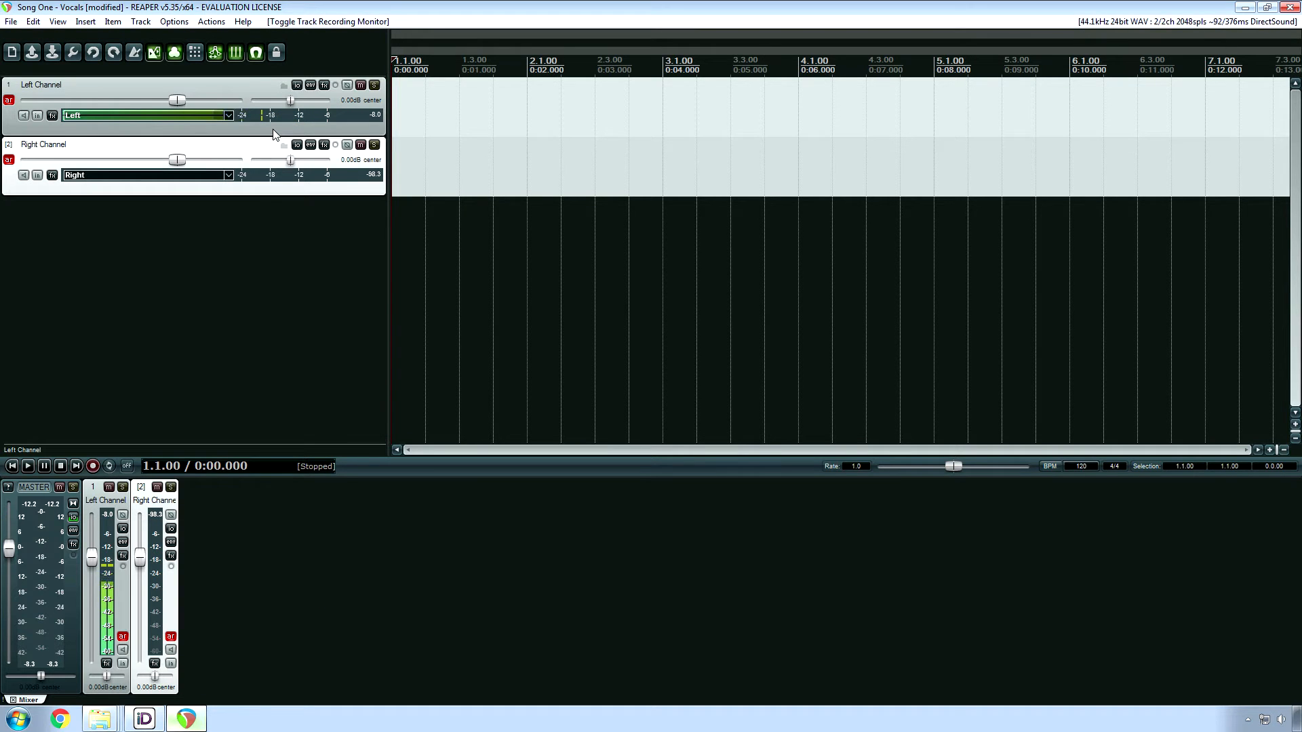
pyautogui.click(144, 719)
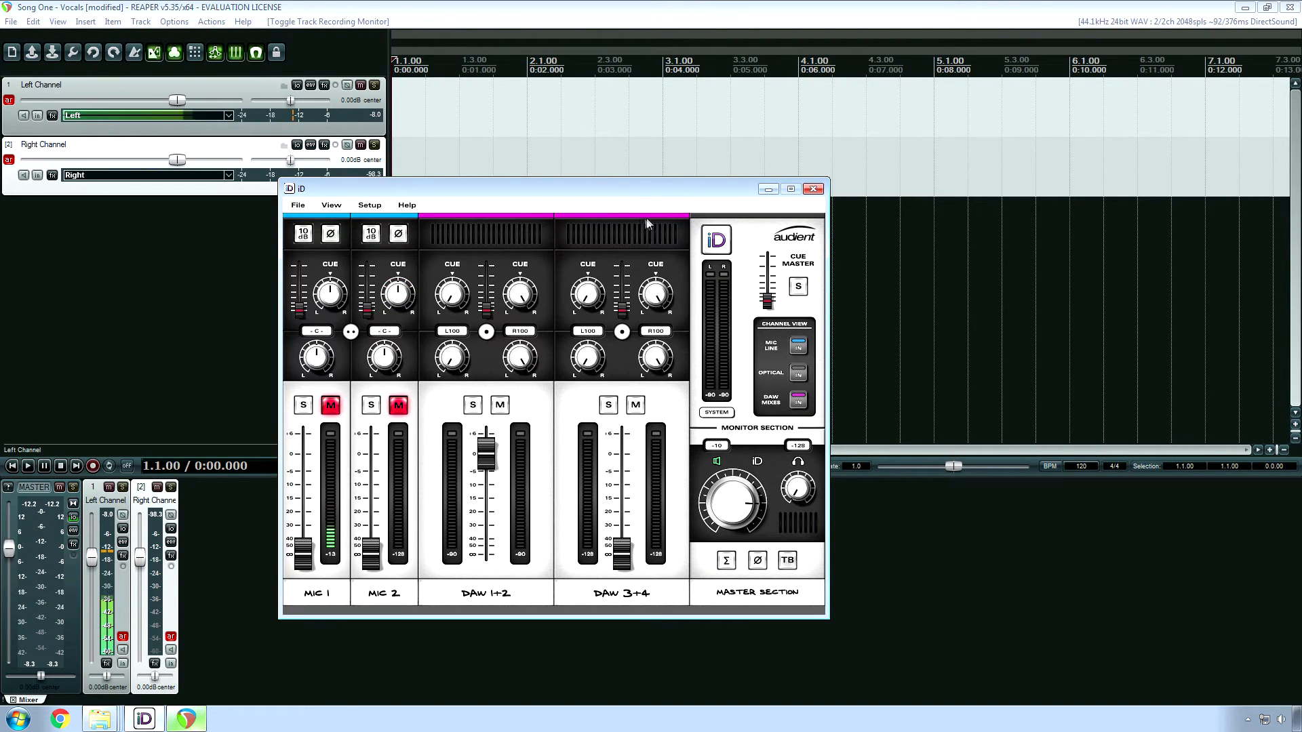
pyautogui.click(767, 190)
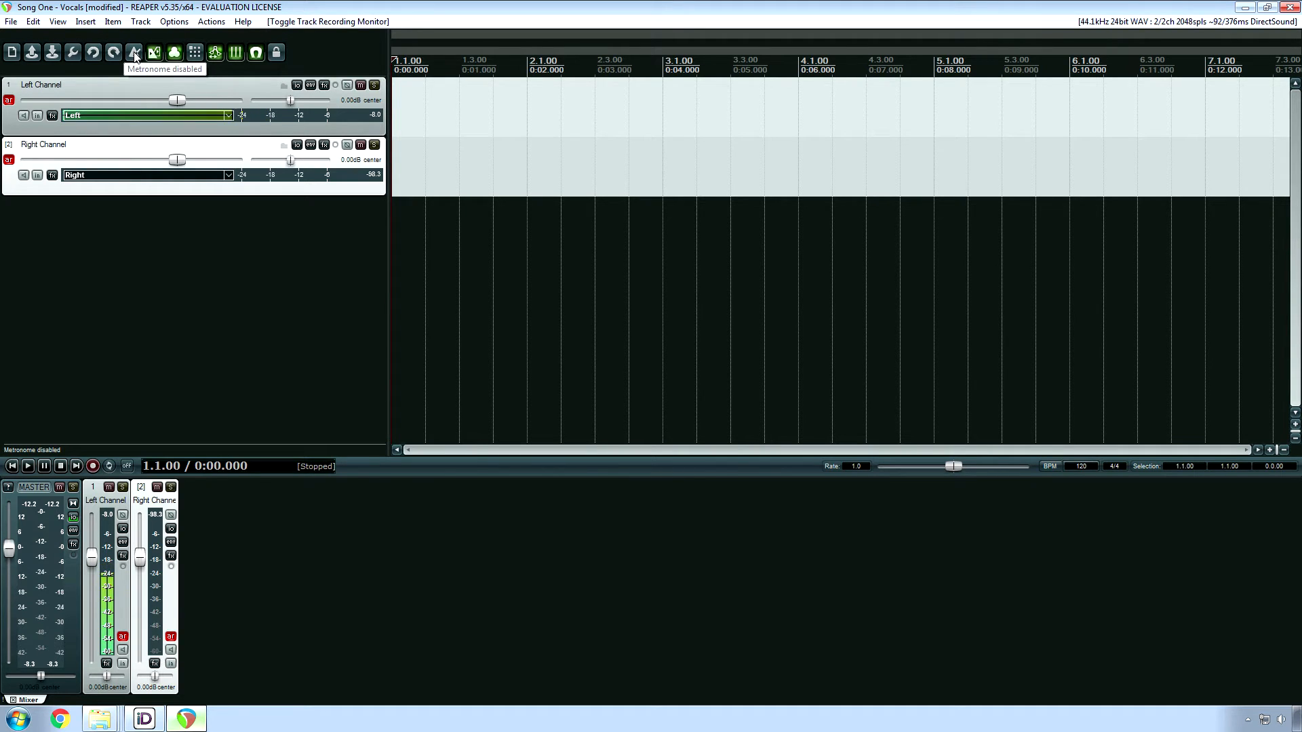
# - Enable the metronome and configure a count-in of 1 measure before recording in the metronome settings
pyautogui.click(135, 55)
pyautogui.rightClick(135, 55)
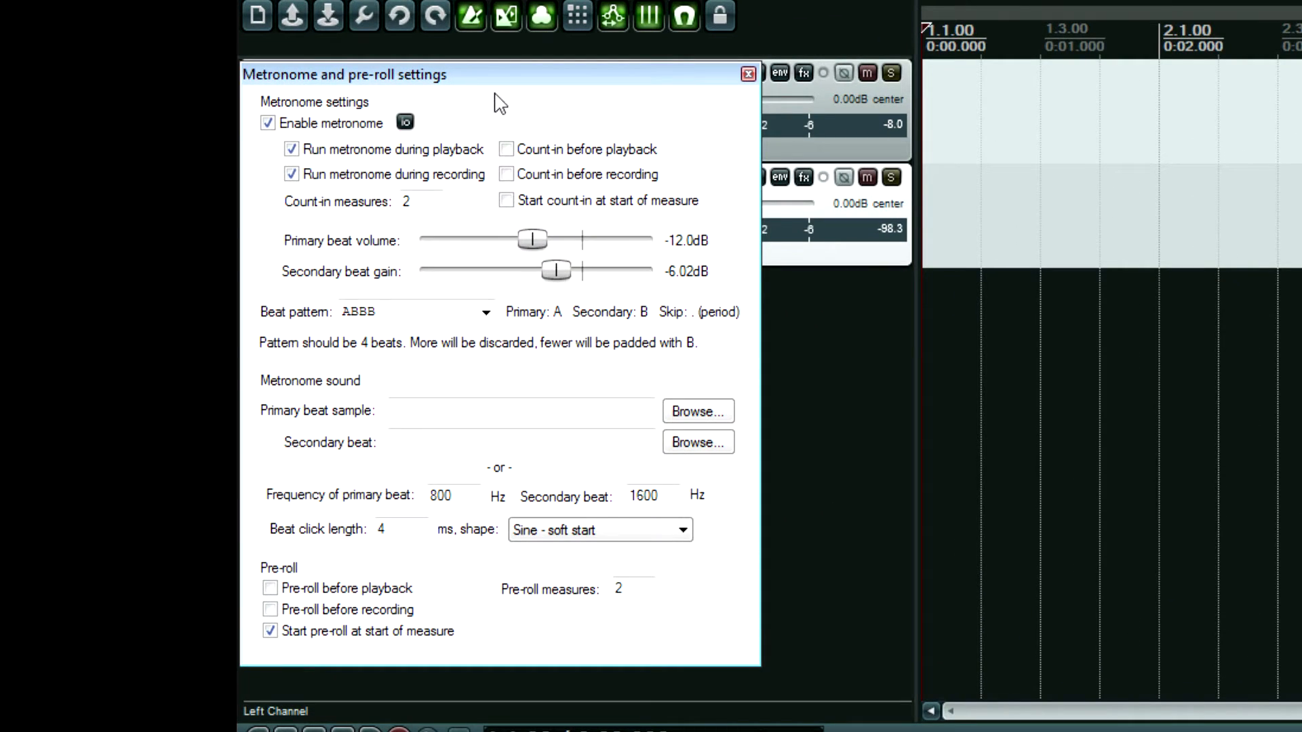
pyautogui.click(325, 124)
pyautogui.click(325, 124)
pyautogui.click(325, 124)
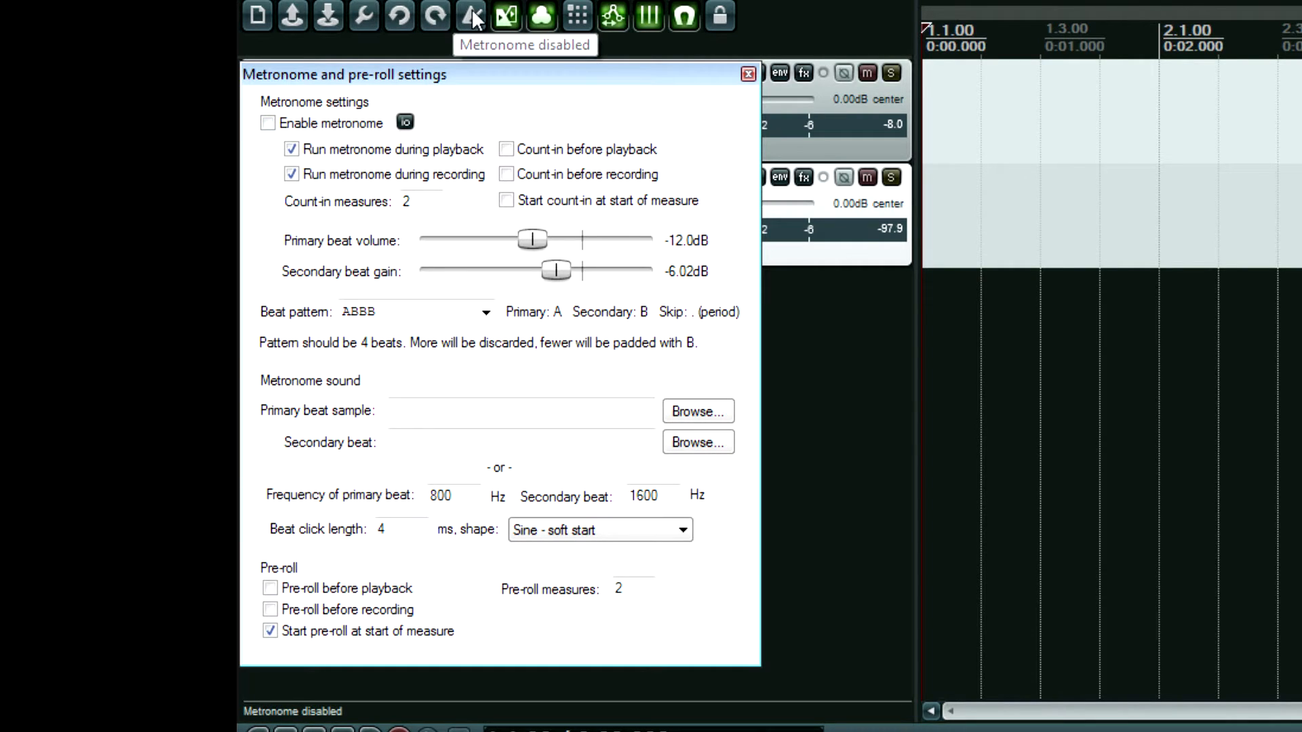
pyautogui.click(335, 125)
pyautogui.click(335, 125)
pyautogui.click(335, 126)
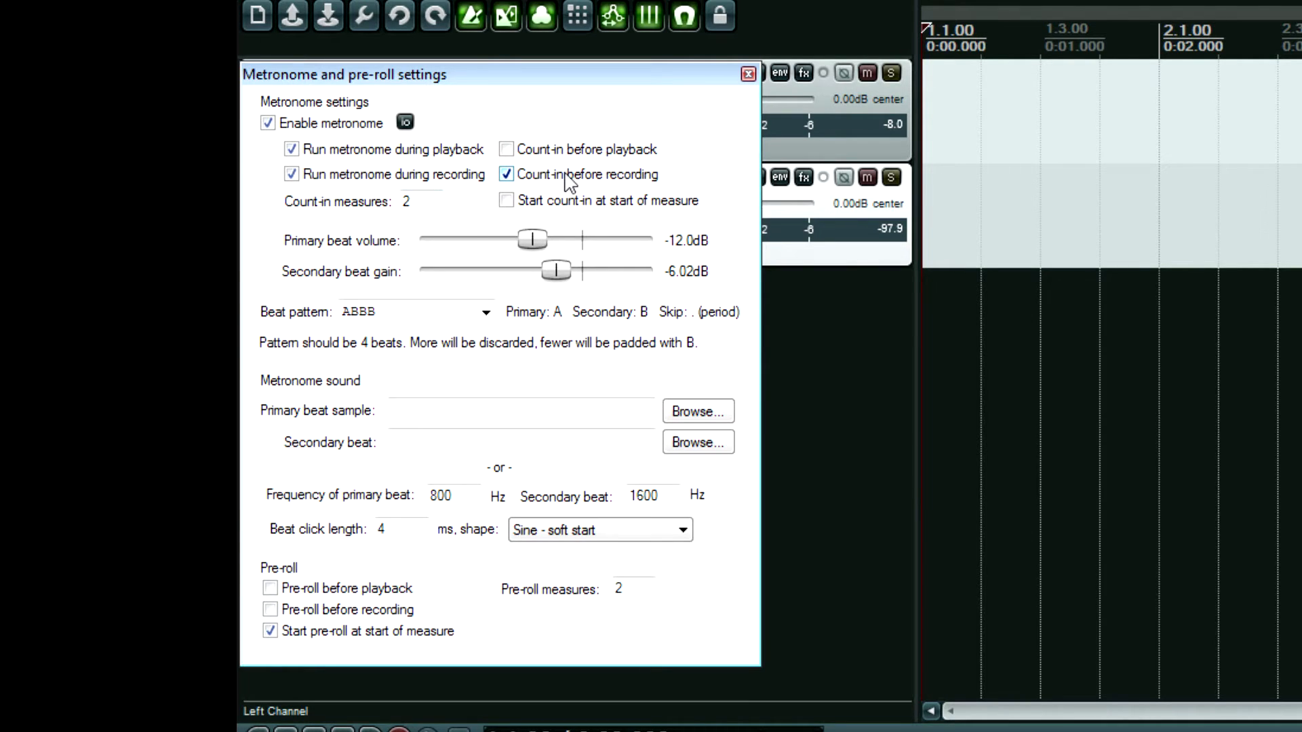
pyautogui.click(425, 202)
pyautogui.press('BackSpace')
pyautogui.write('1')
# - Set the metronome's primary beat volume to -6.25 dB and secondary beat gain to -1.32 dB, and close the settings
pyautogui.moveTo(538, 241); pyautogui.dragTo(568, 245)
pyautogui.doubleClick(569, 271)
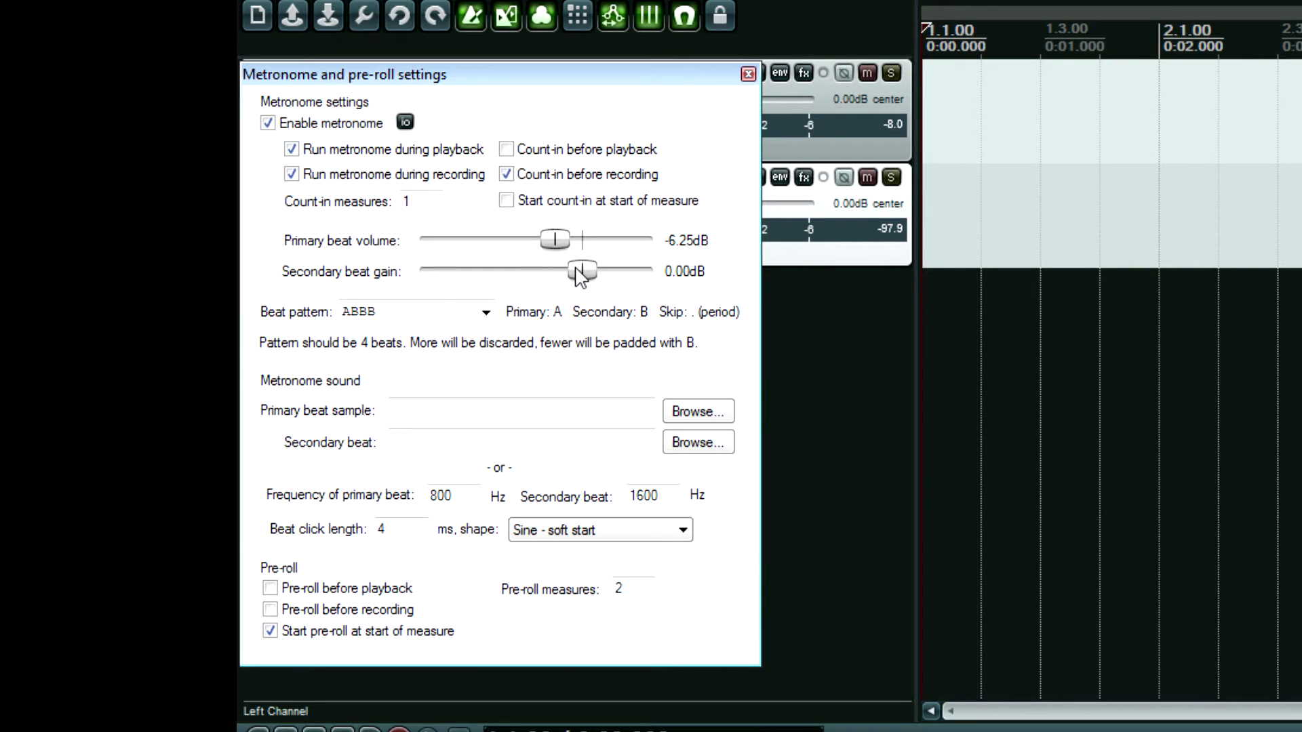
pyautogui.moveTo(585, 283); pyautogui.dragTo(578, 282)
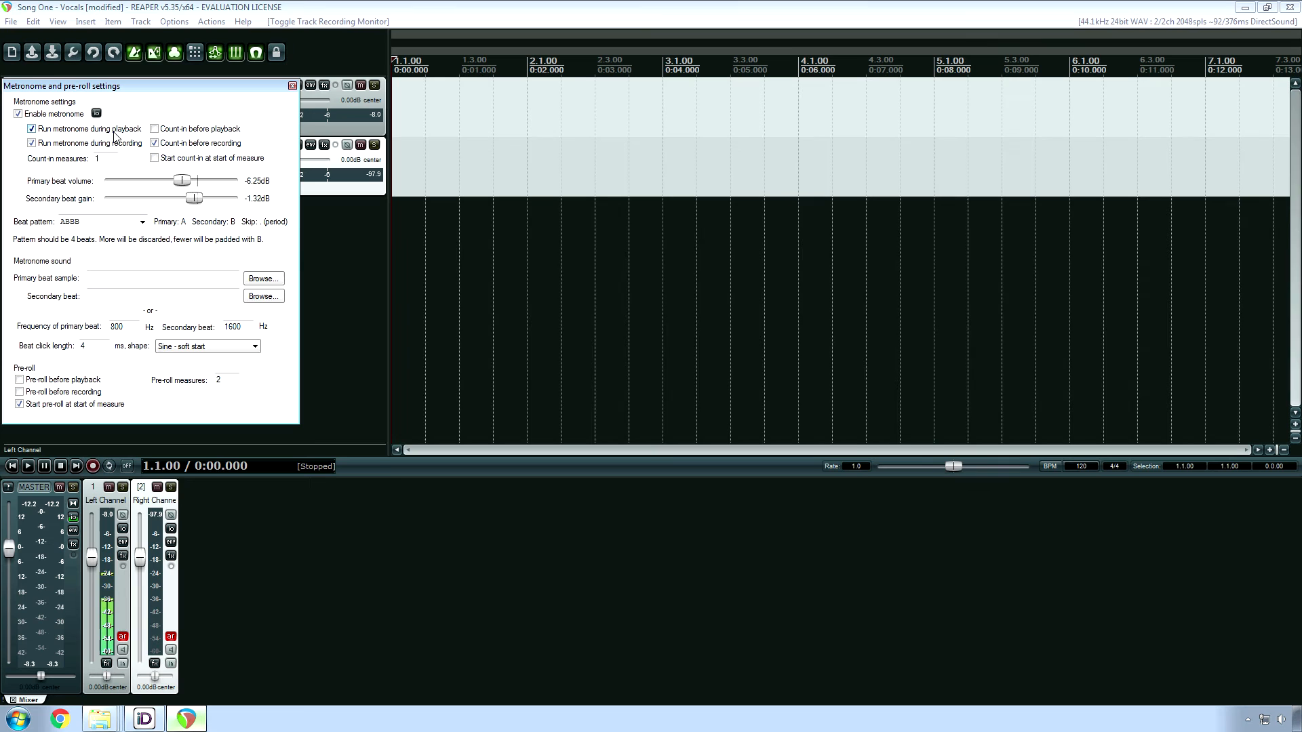
pyautogui.moveTo(126, 86); pyautogui.dragTo(532, 166)
pyautogui.press('Escape')
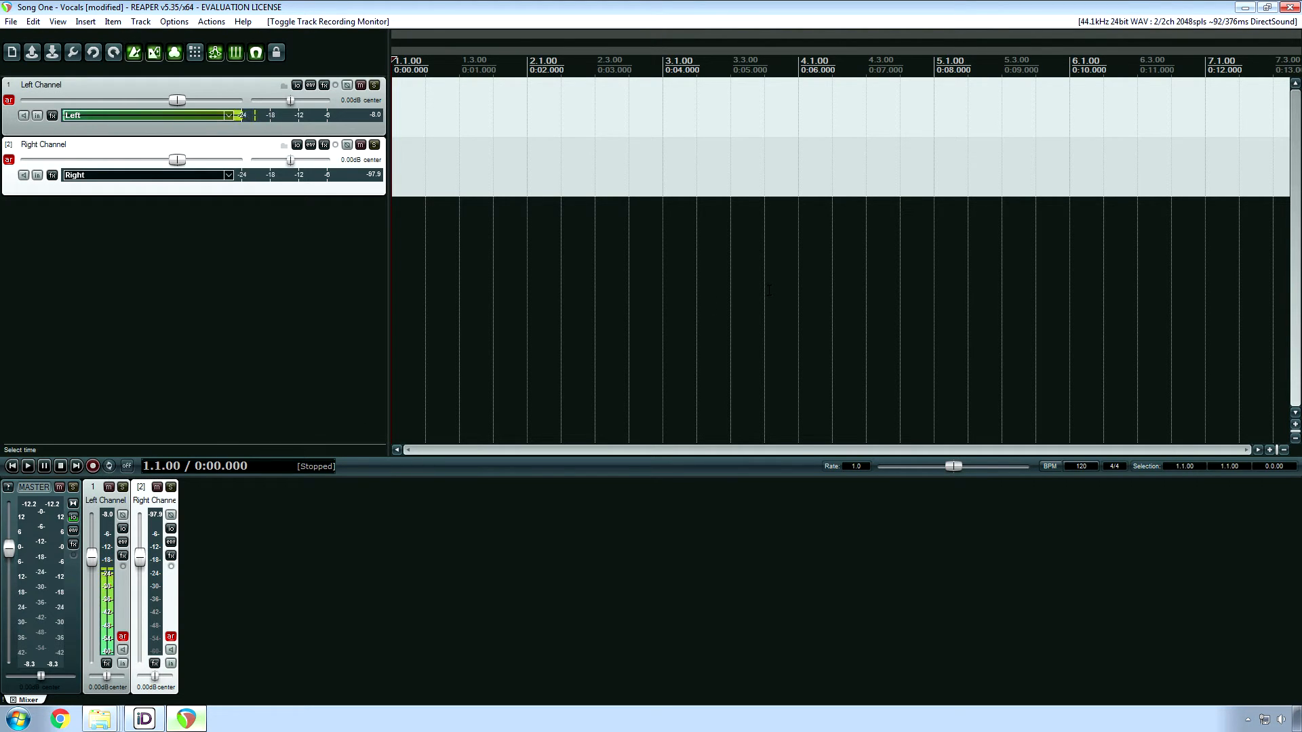
# - Record a test take of about 9.6 seconds on both armed tracks and save all the recorded files
pyautogui.hotkey('ctrl', 'r')
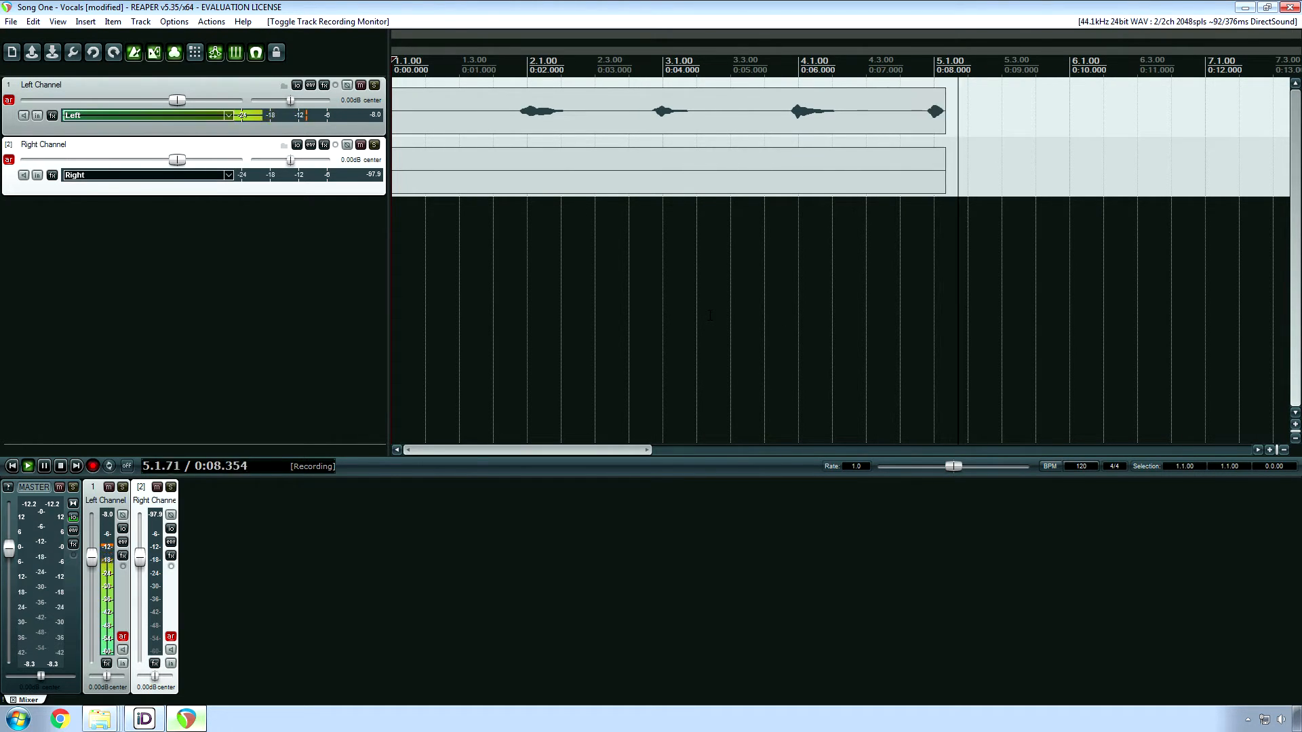
pyautogui.press('space')
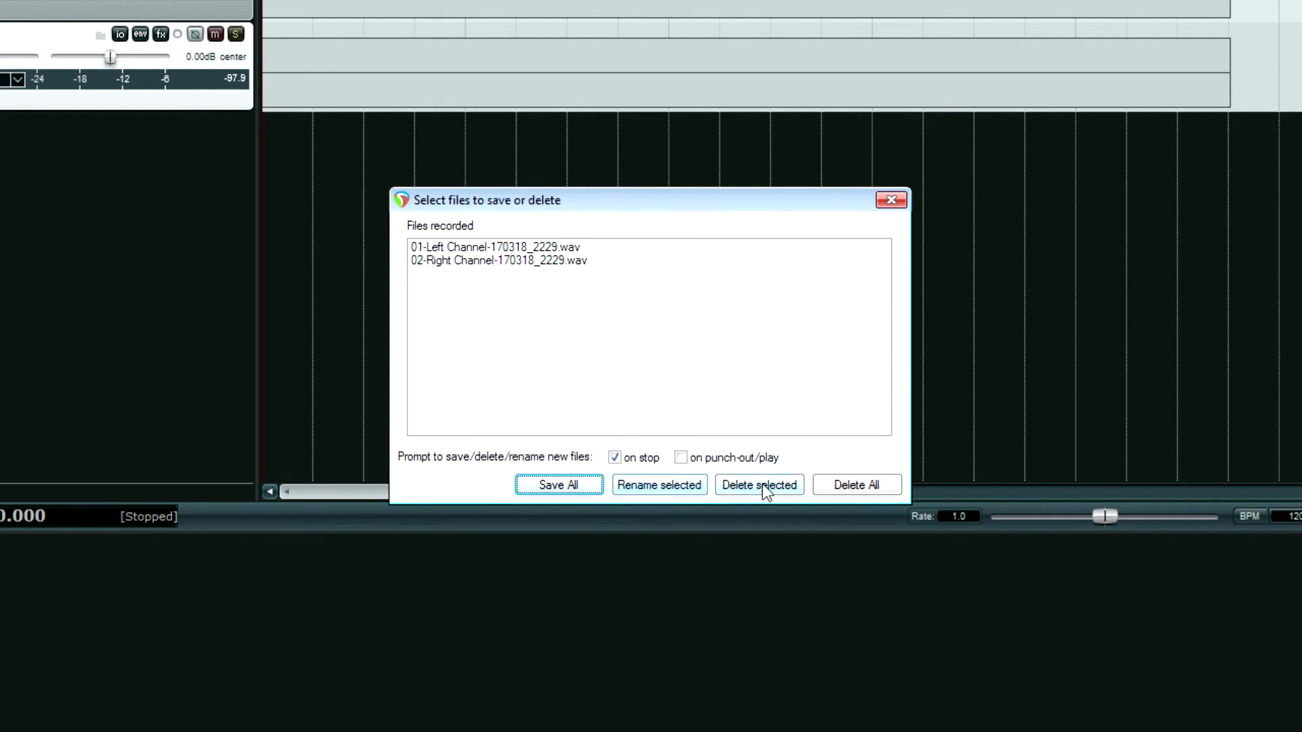
pyautogui.click(538, 265)
pyautogui.click(547, 246)
pyautogui.click(552, 261)
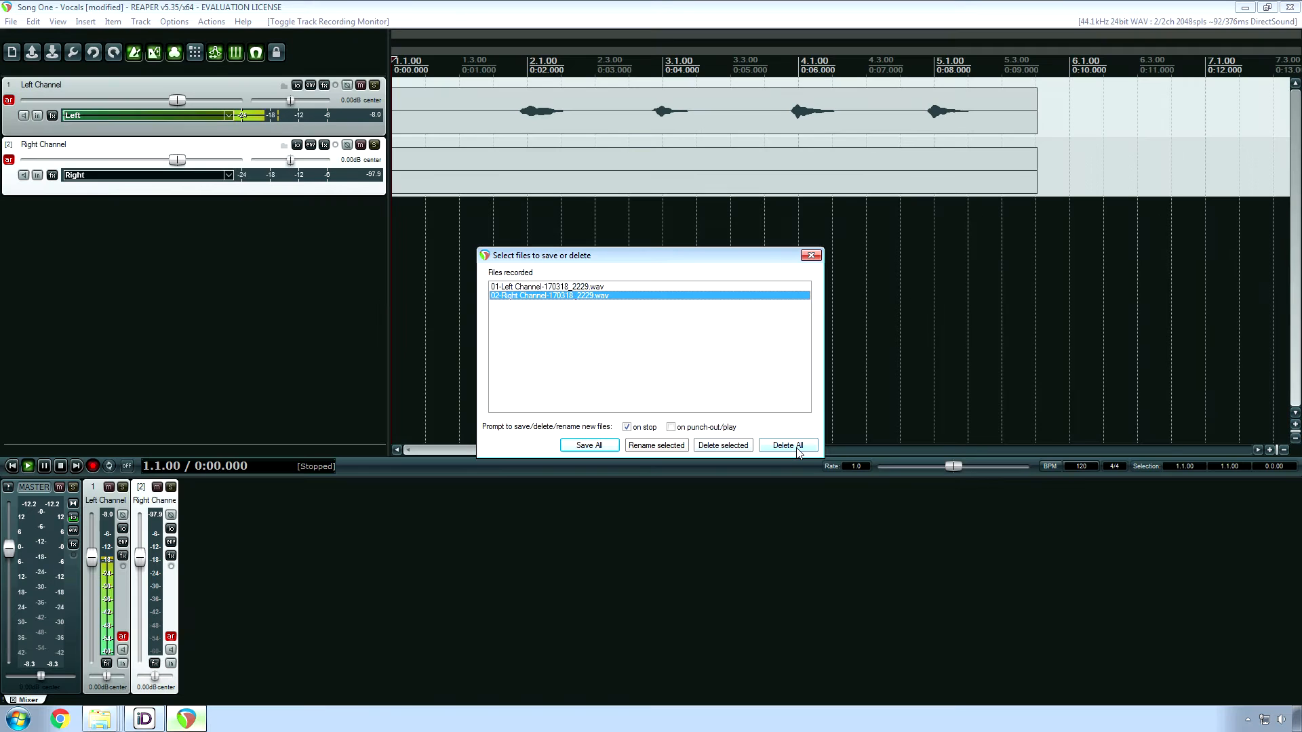
pyautogui.click(575, 447)
pyautogui.click(573, 240)
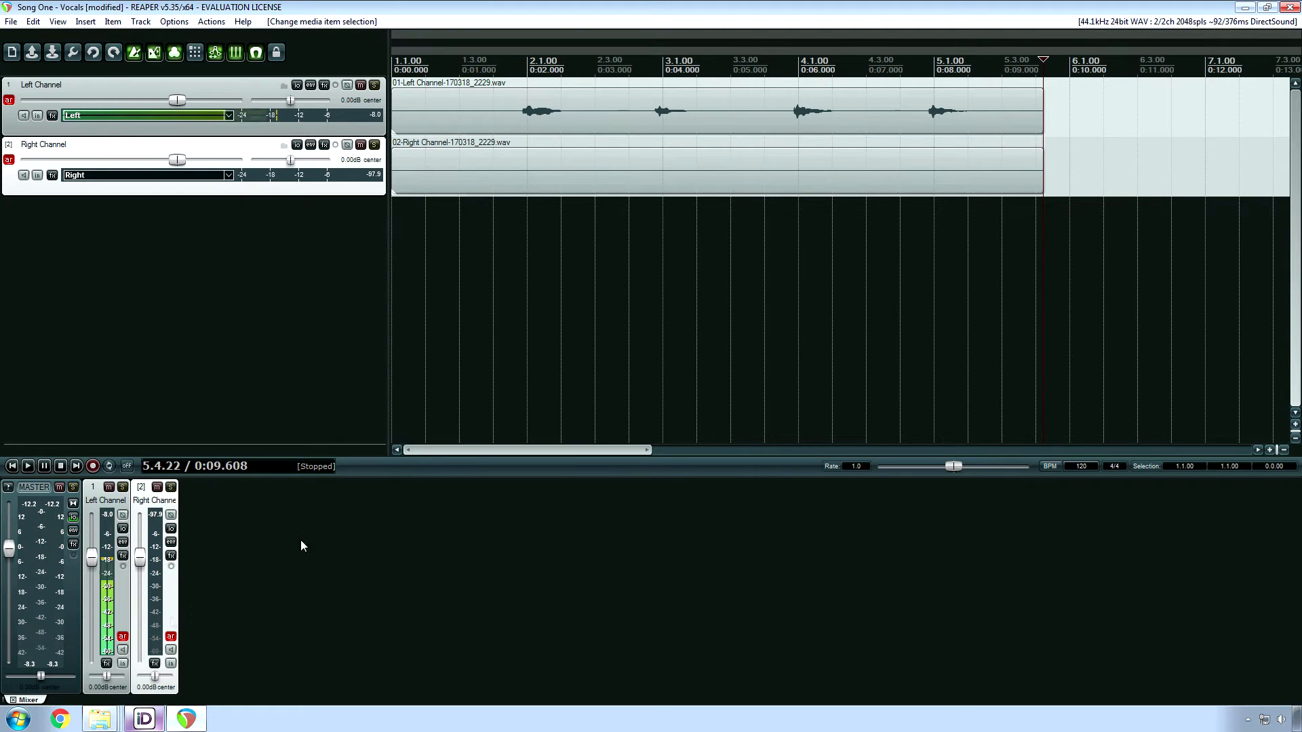
# - Examine the recorded WAV and peak files in the Song One Vocals folder in Windows Explorer, widening the name column to read them
pyautogui.click(99, 720)
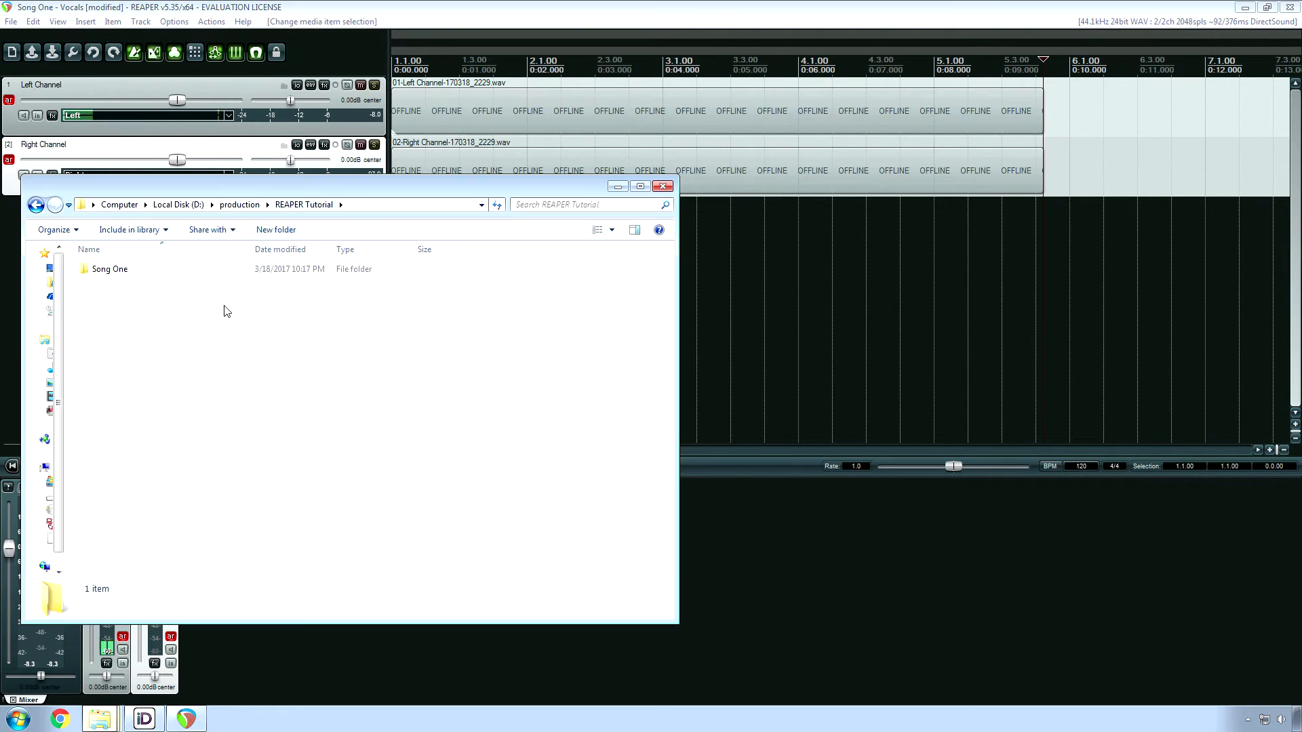
pyautogui.doubleClick(116, 276)
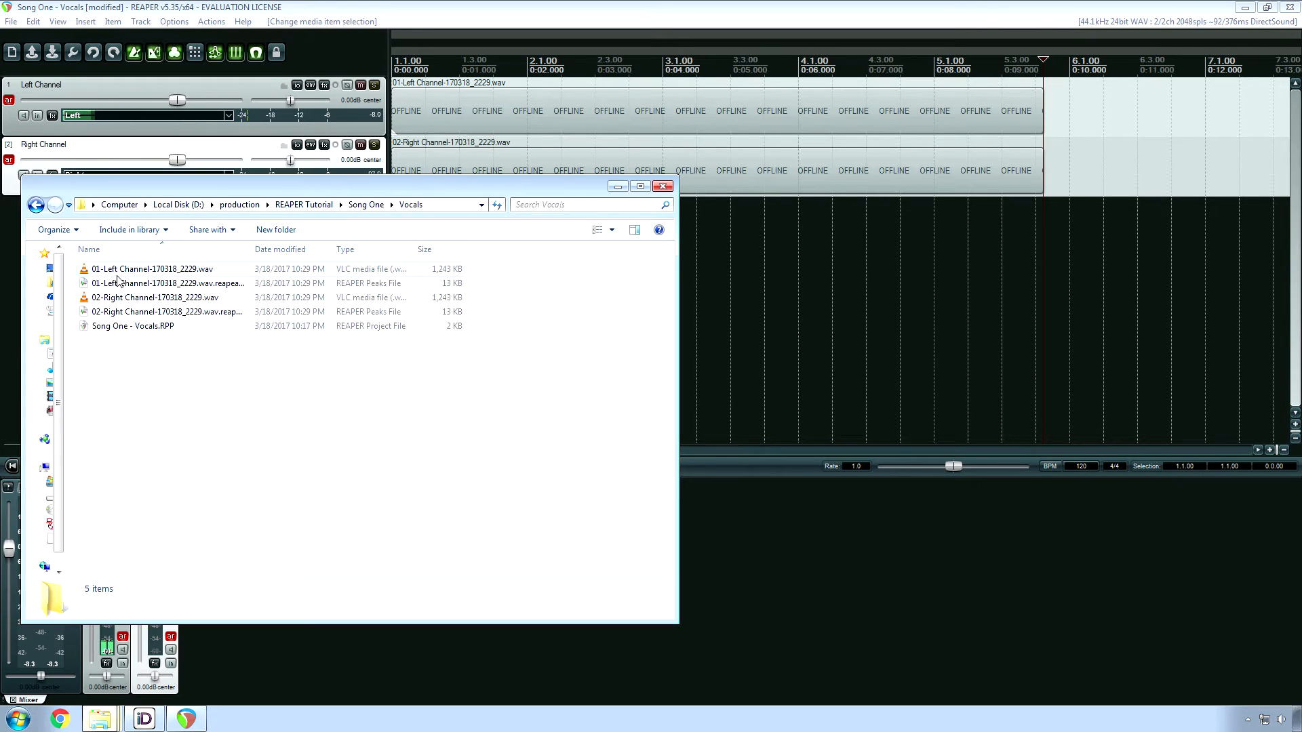
pyautogui.moveTo(212, 191); pyautogui.dragTo(371, 242)
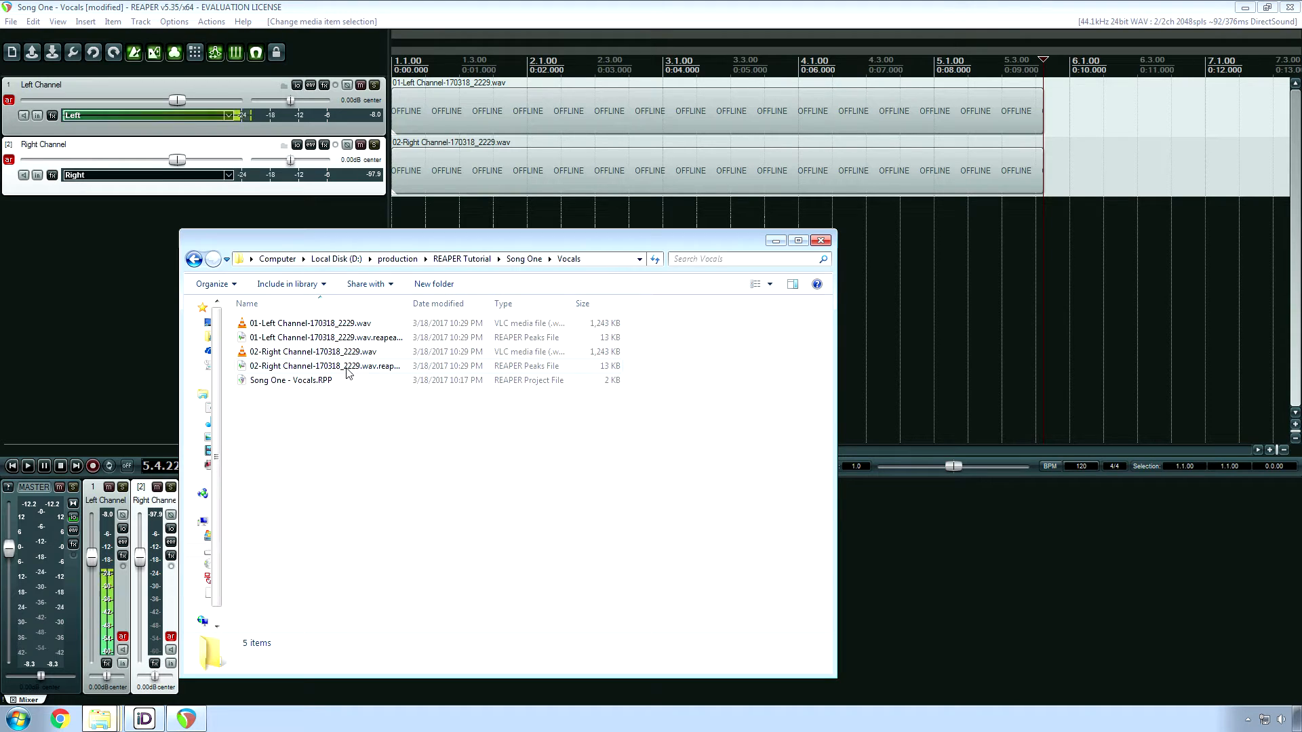
pyautogui.moveTo(408, 304); pyautogui.dragTo(403, 303)
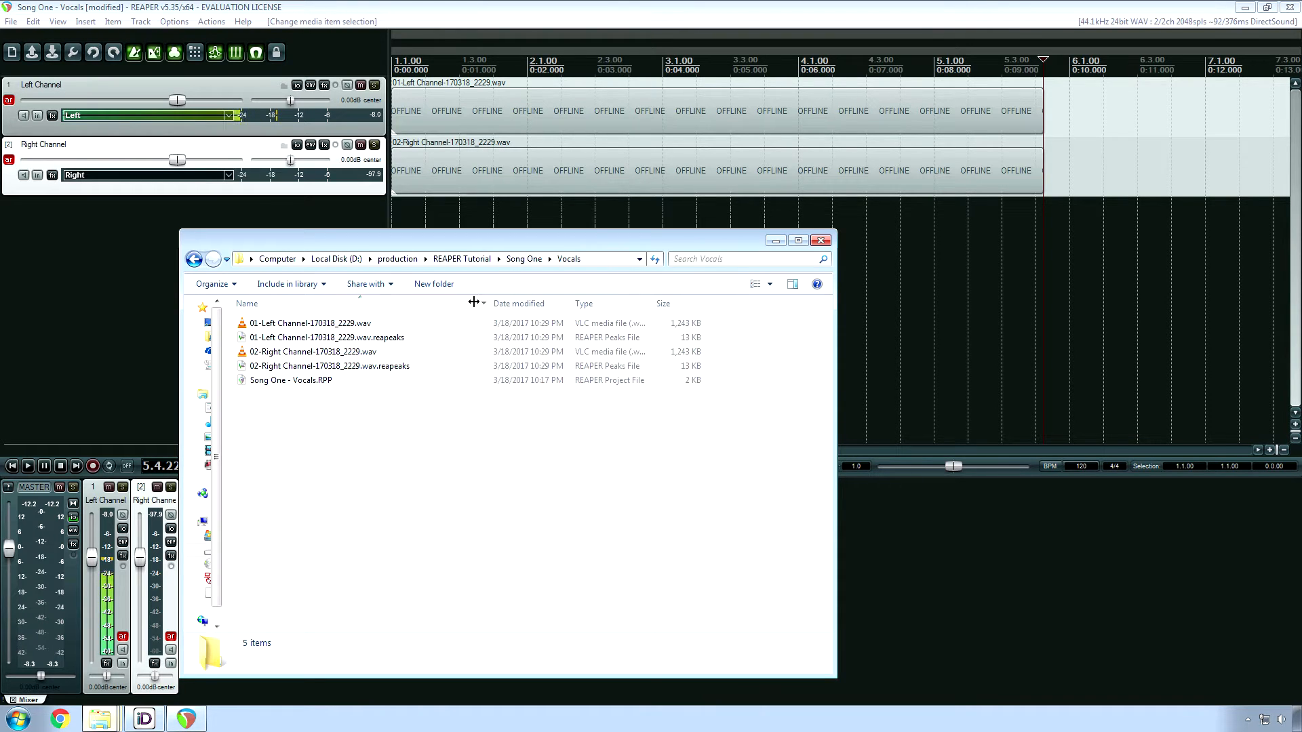
pyautogui.click(775, 240)
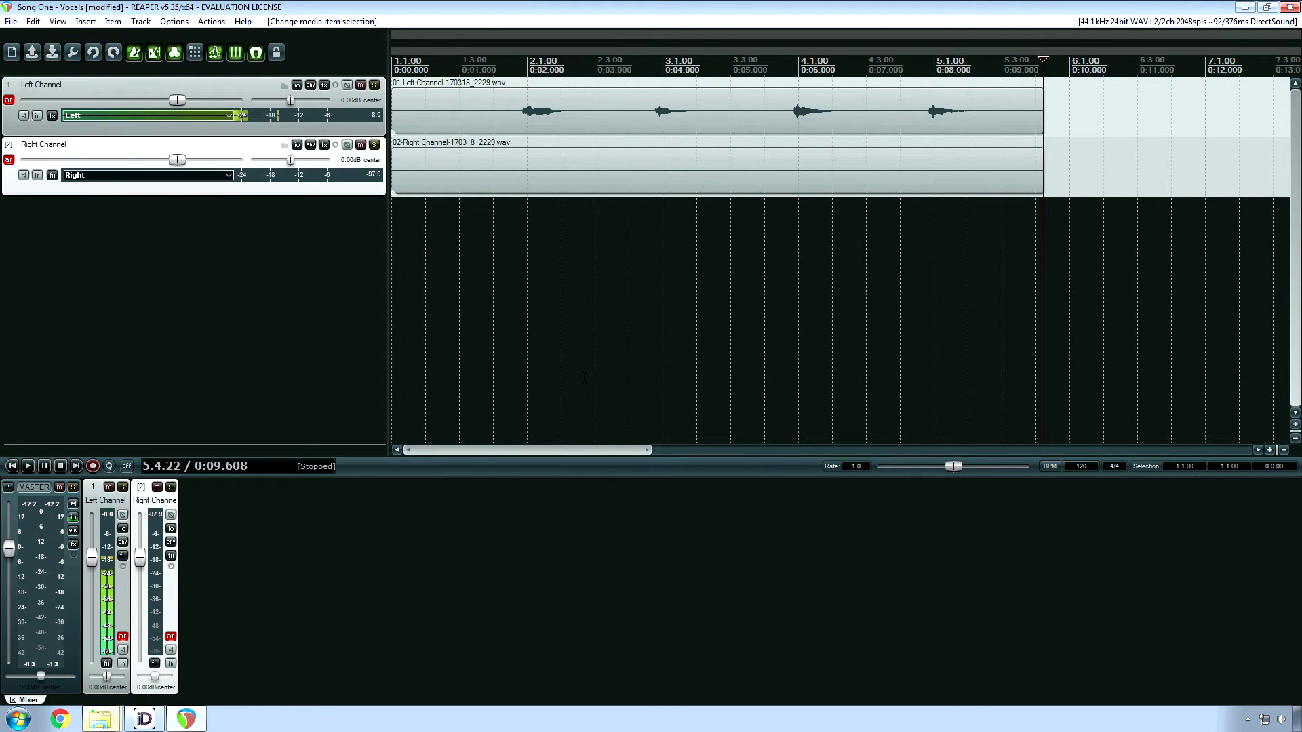
# - Switch to REAPER, disarm both tracks for recording, and search the action list for "stop rec"
pyautogui.click(9, 100)
pyautogui.click(210, 22)
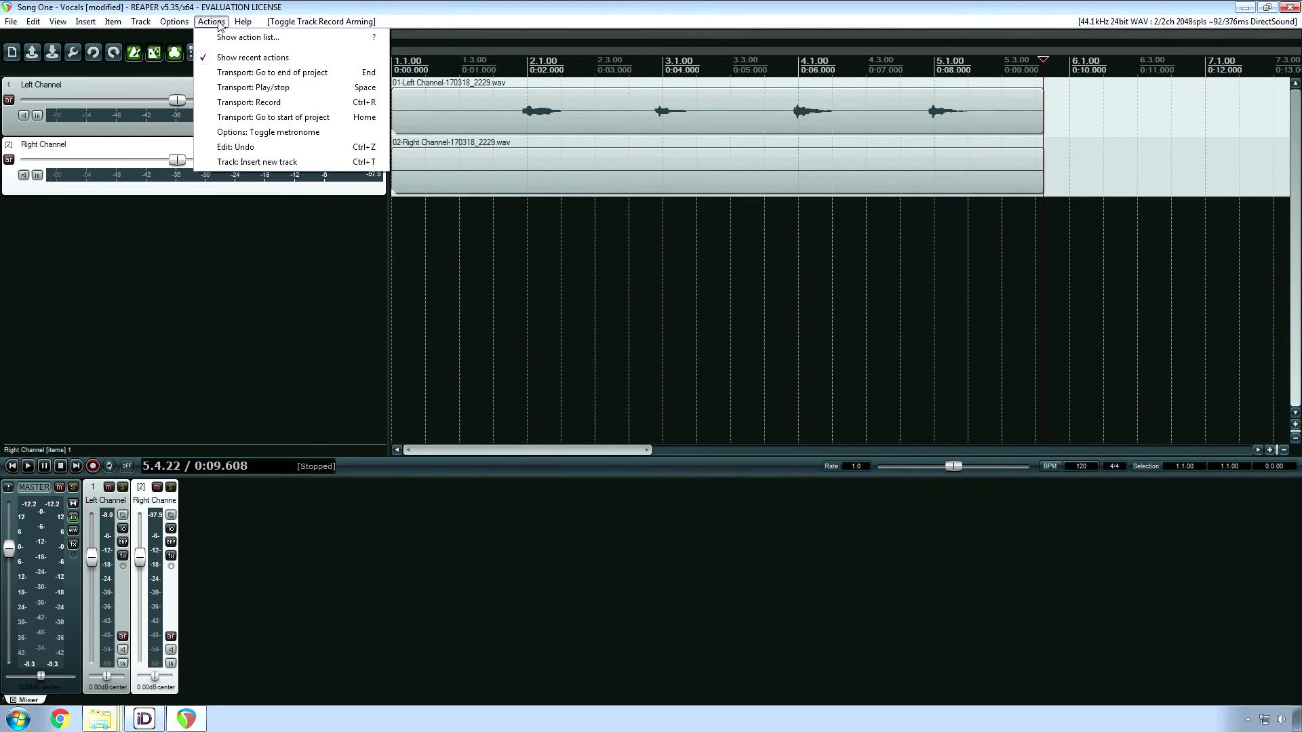
pyautogui.click(247, 38)
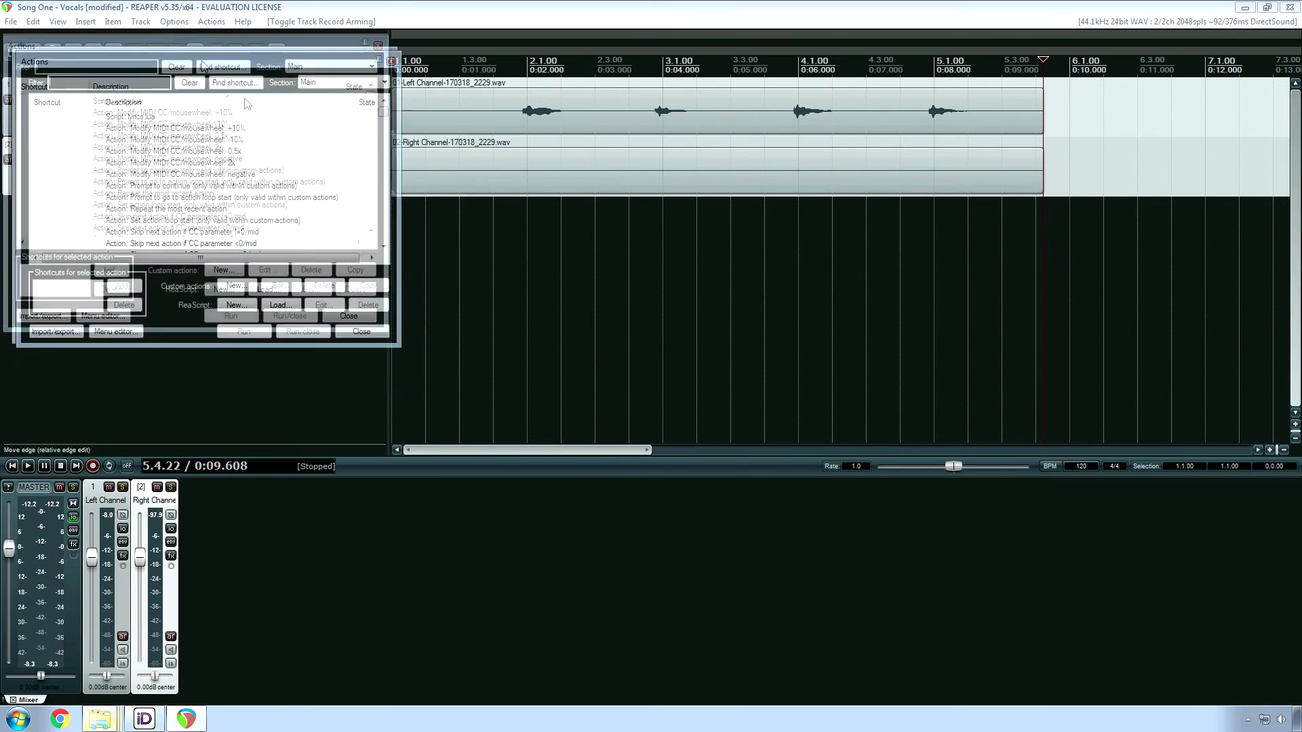
pyautogui.write('stop rec')
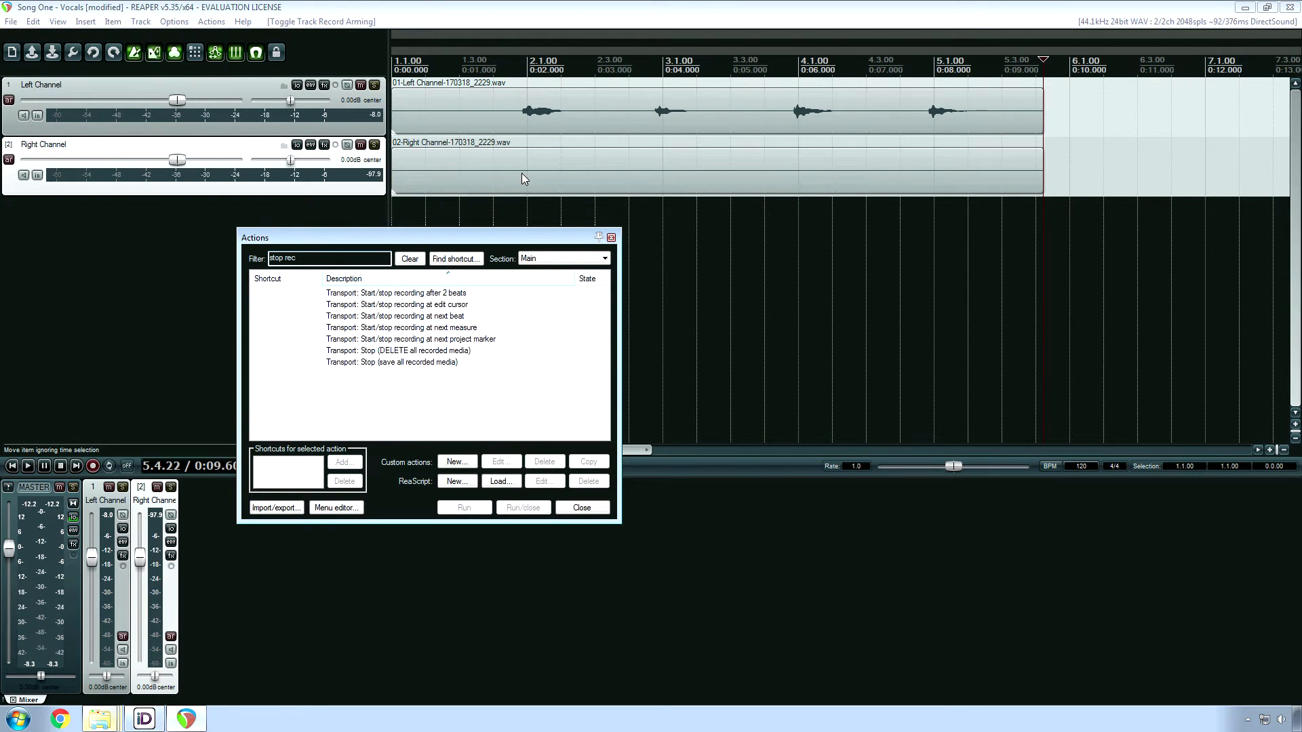
pyautogui.click(611, 238)
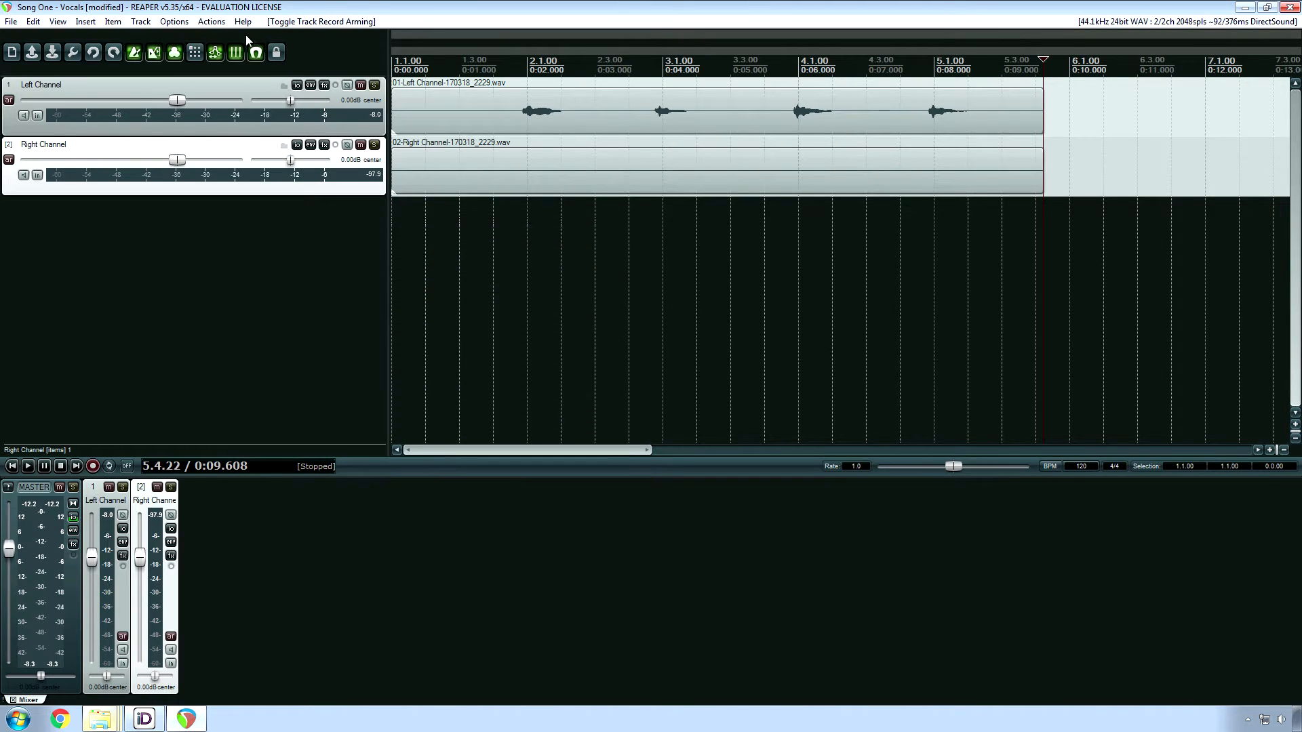
# - Assign the Shift+Space shortcut to the action "Transport: Stop (DELETE all recorded media)", found by filtering for "stop rec"
pyautogui.click(212, 22)
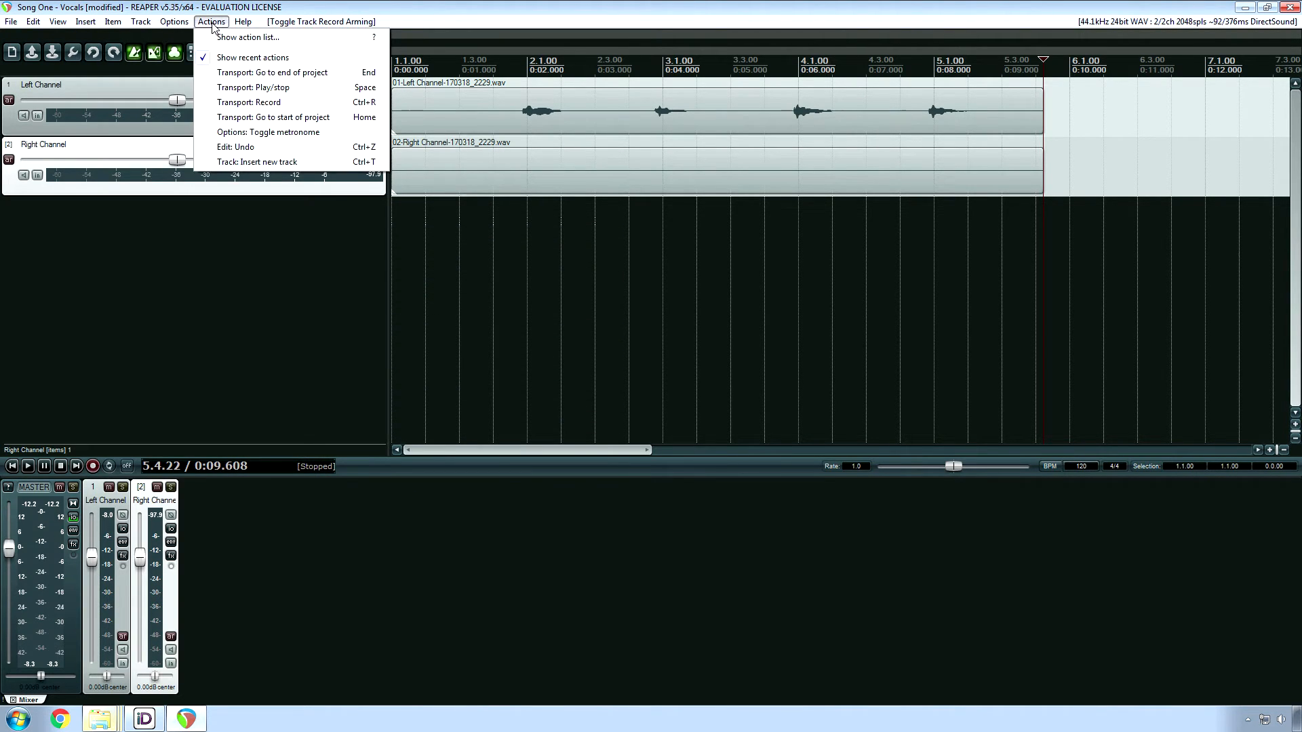
pyautogui.click(271, 38)
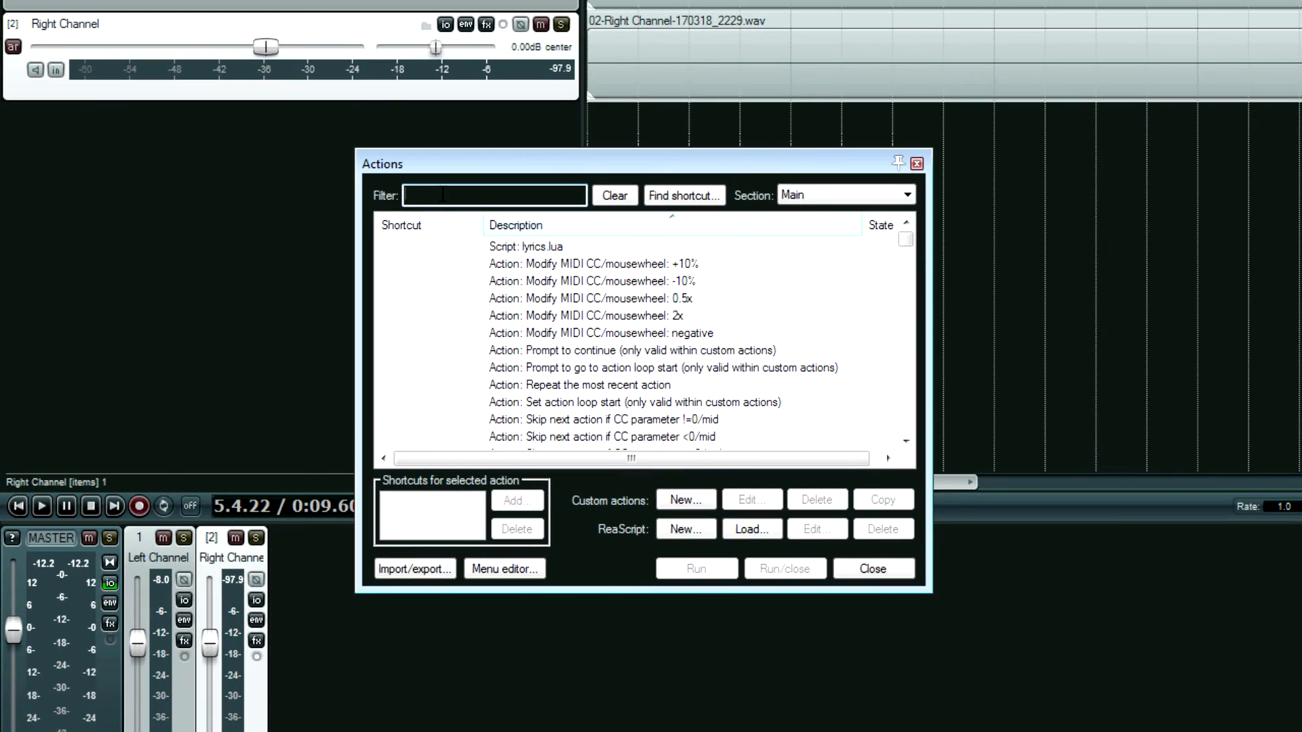
pyautogui.write('stop rec')
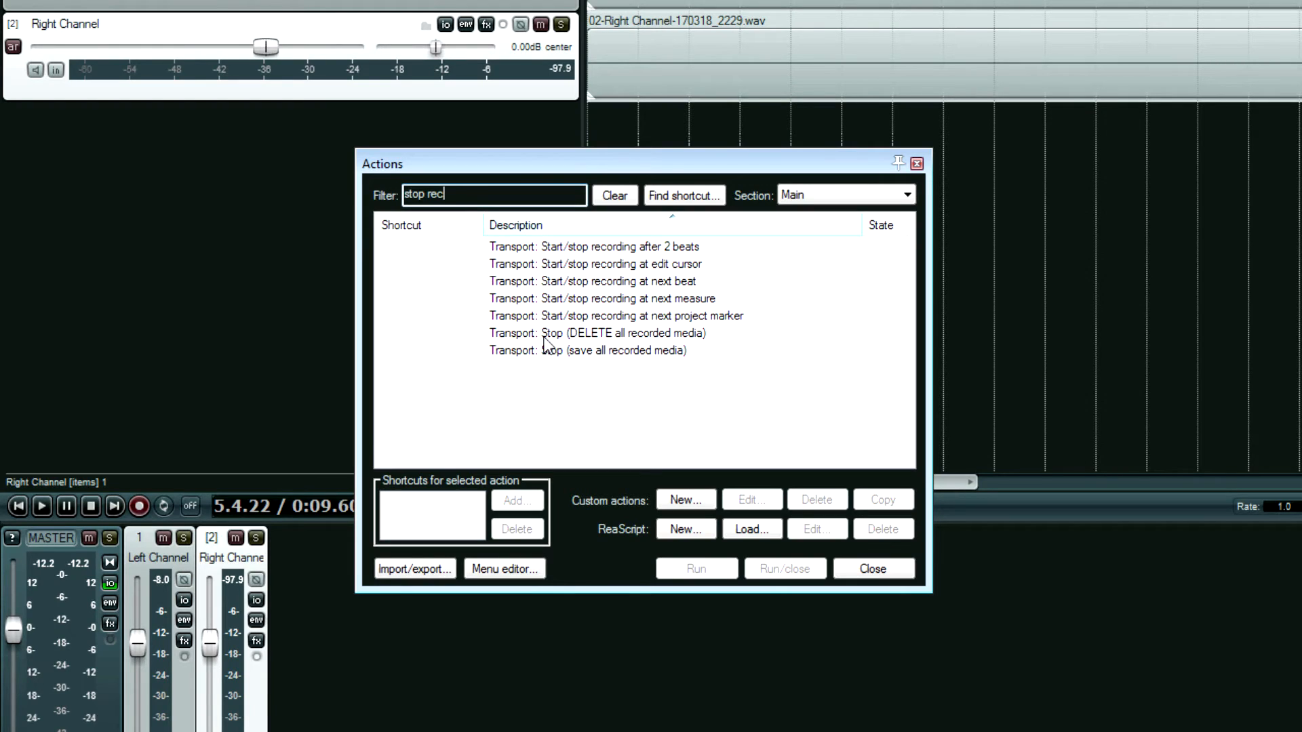
pyautogui.click(580, 339)
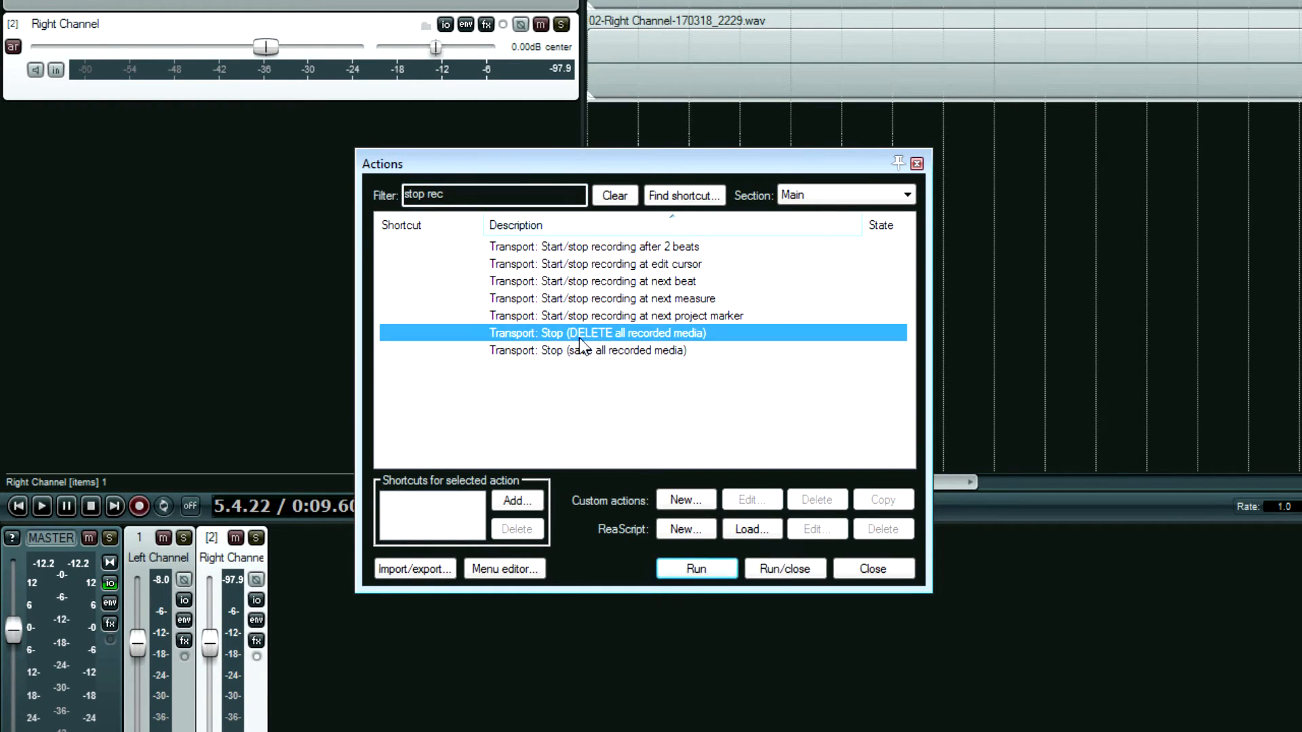
pyautogui.click(517, 502)
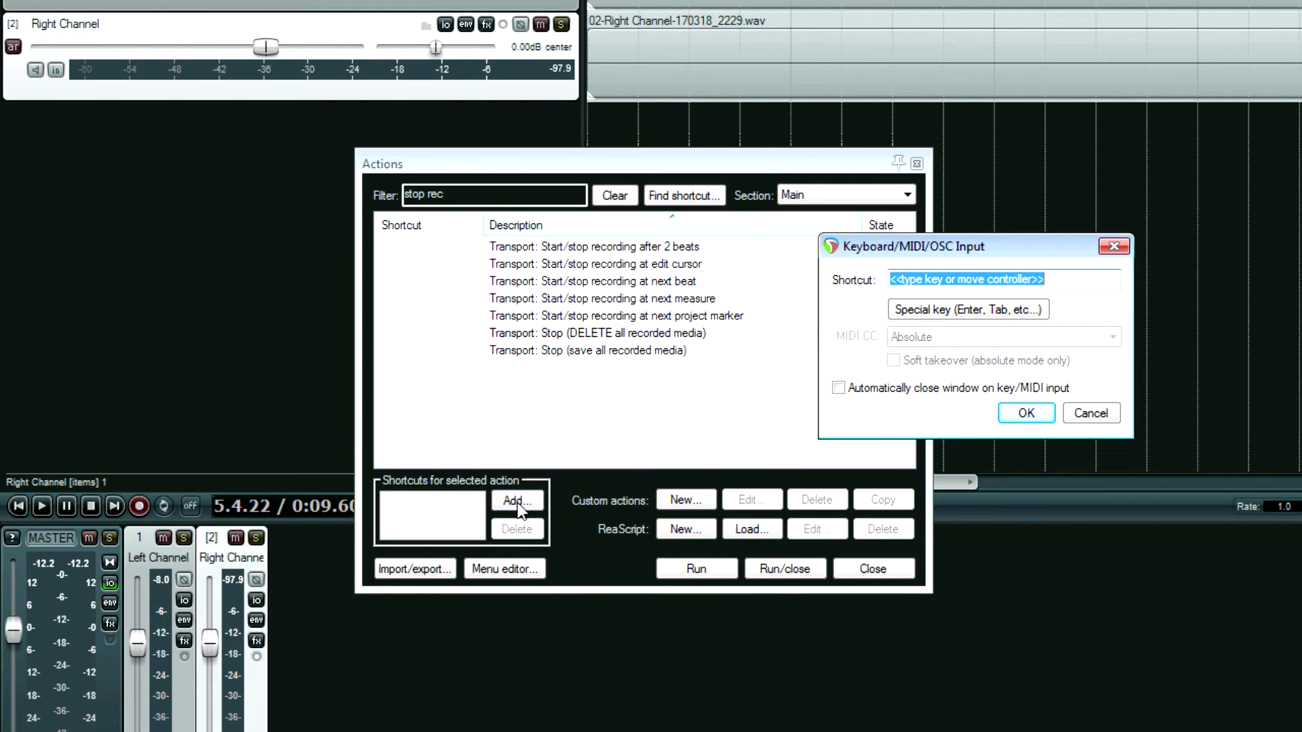
pyautogui.hotkey('shift', 'space')
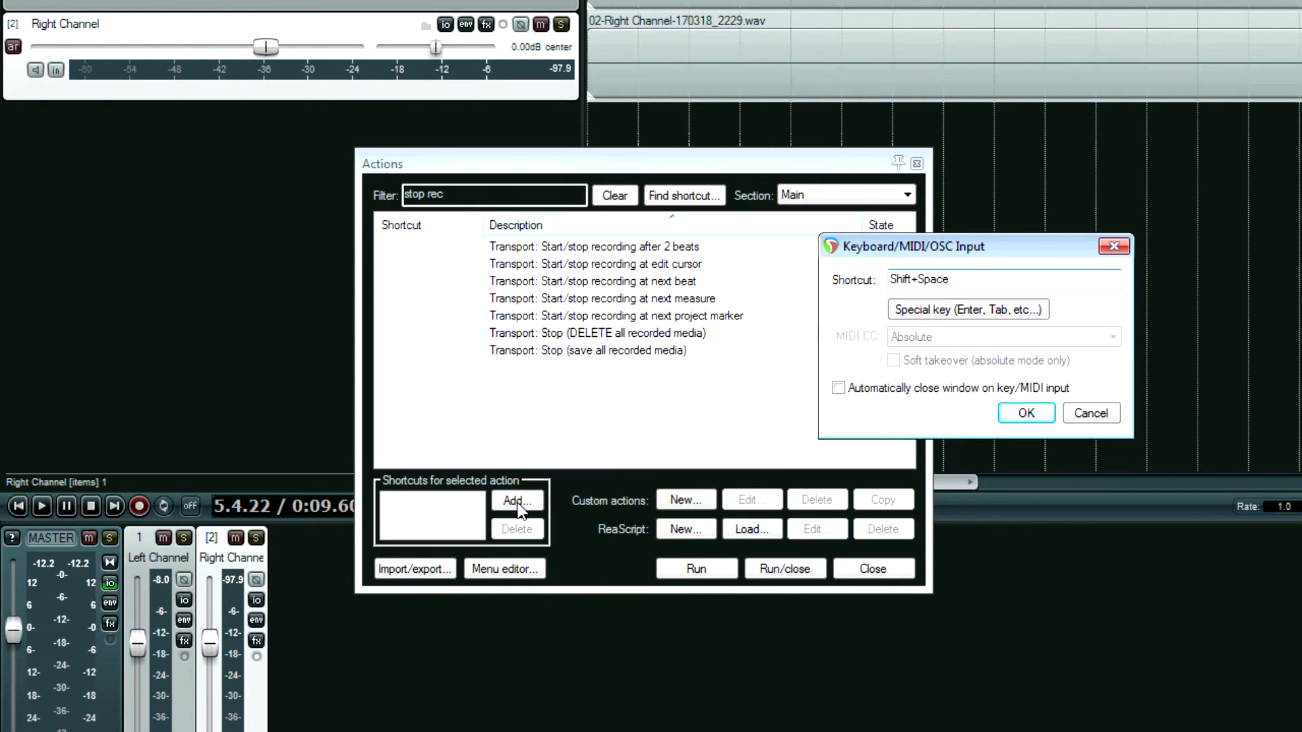
pyautogui.click(1026, 415)
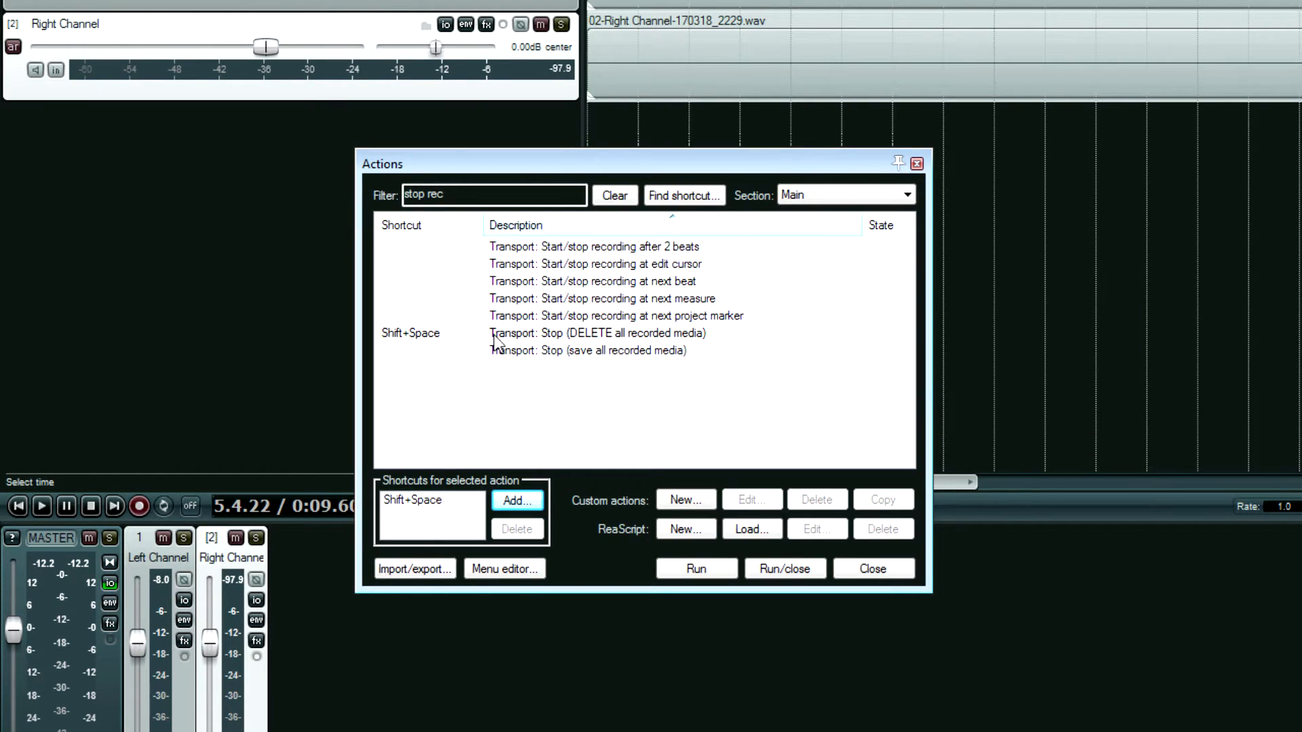
pyautogui.click(881, 572)
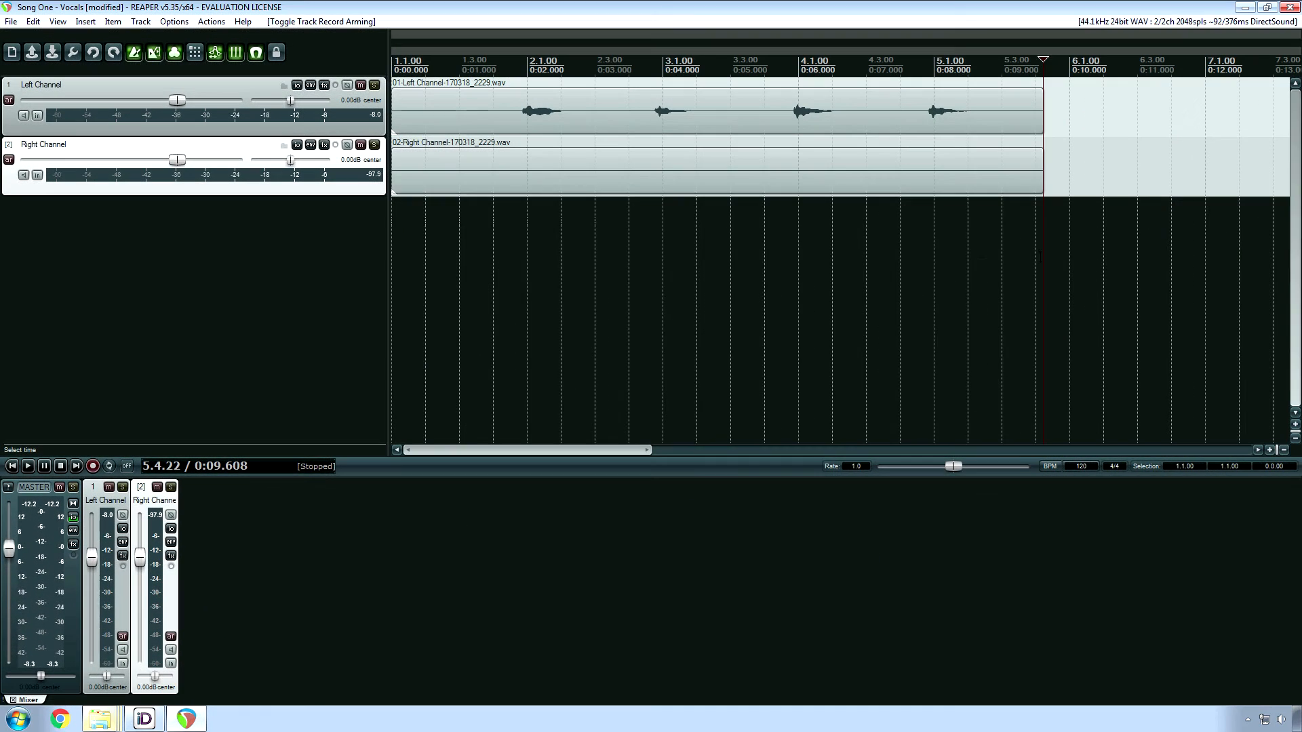
# - Arm both tracks, record a test take from the end of the existing items, and stop it with all recorded media deleted
pyautogui.press('Home')
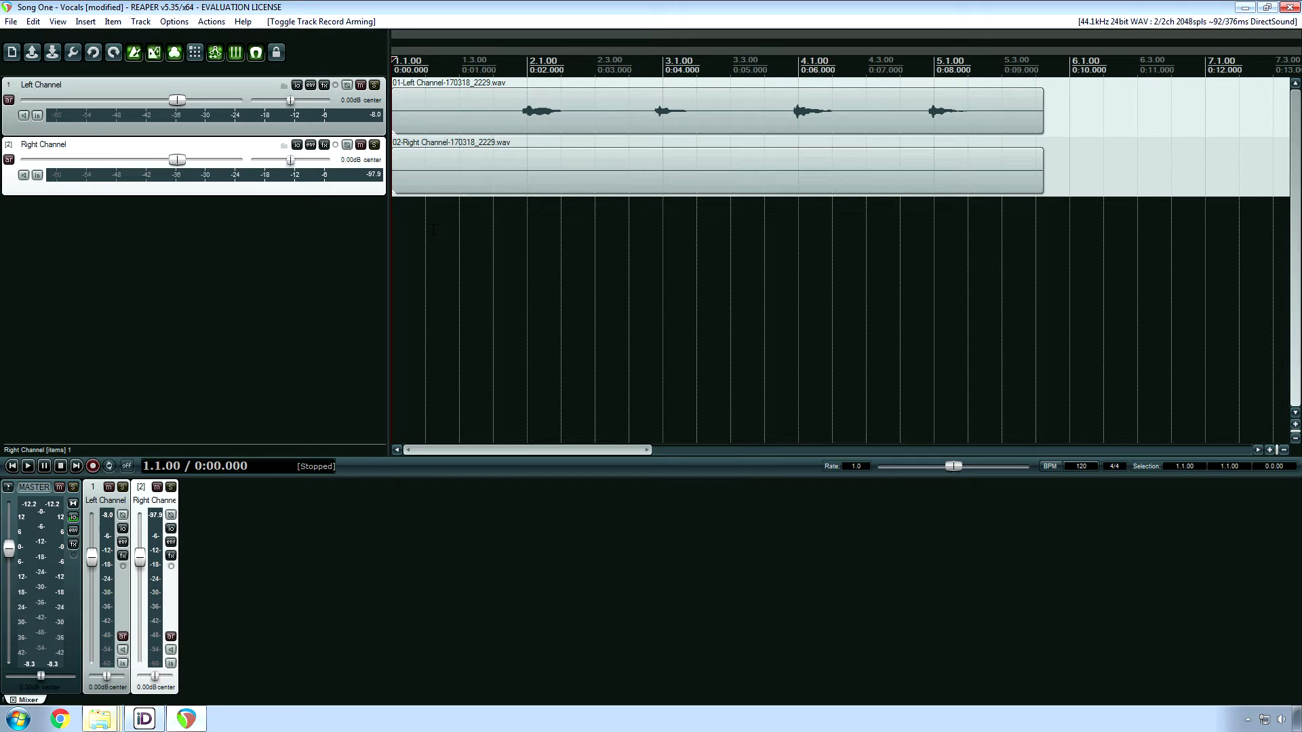
pyautogui.press('End')
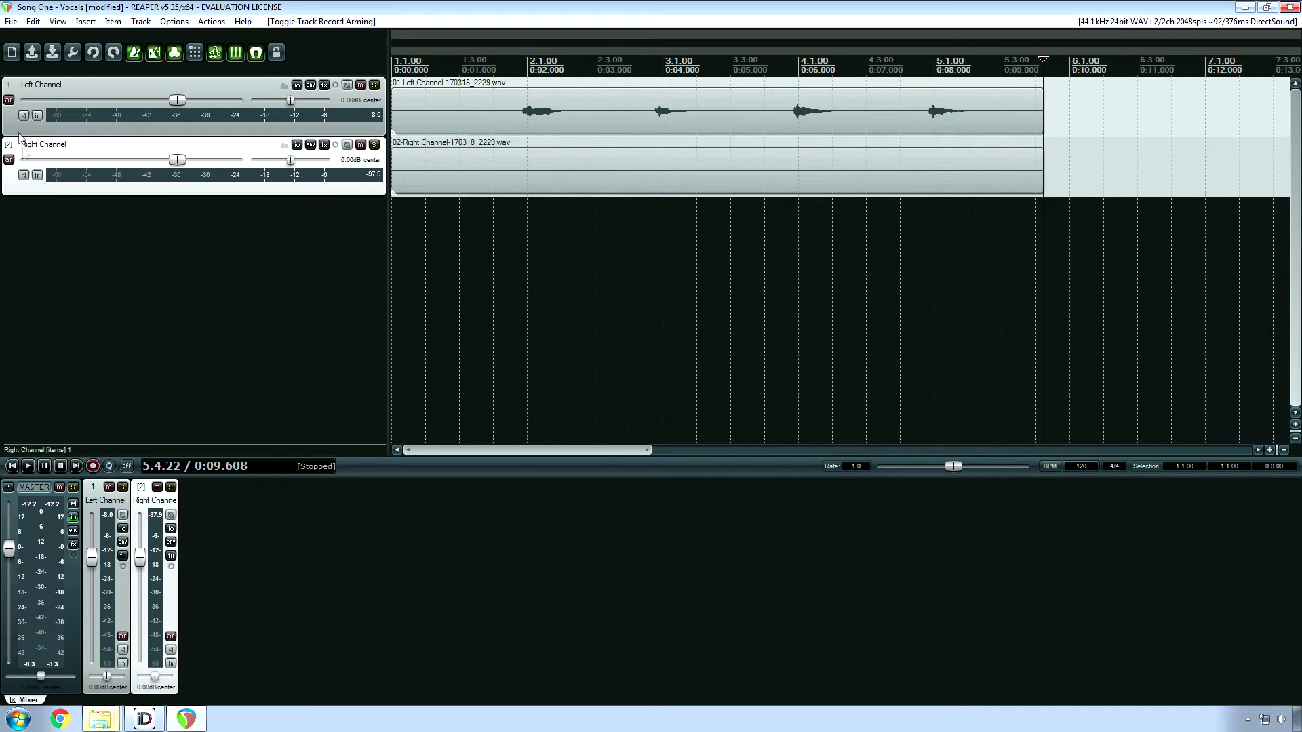
pyautogui.click(10, 102)
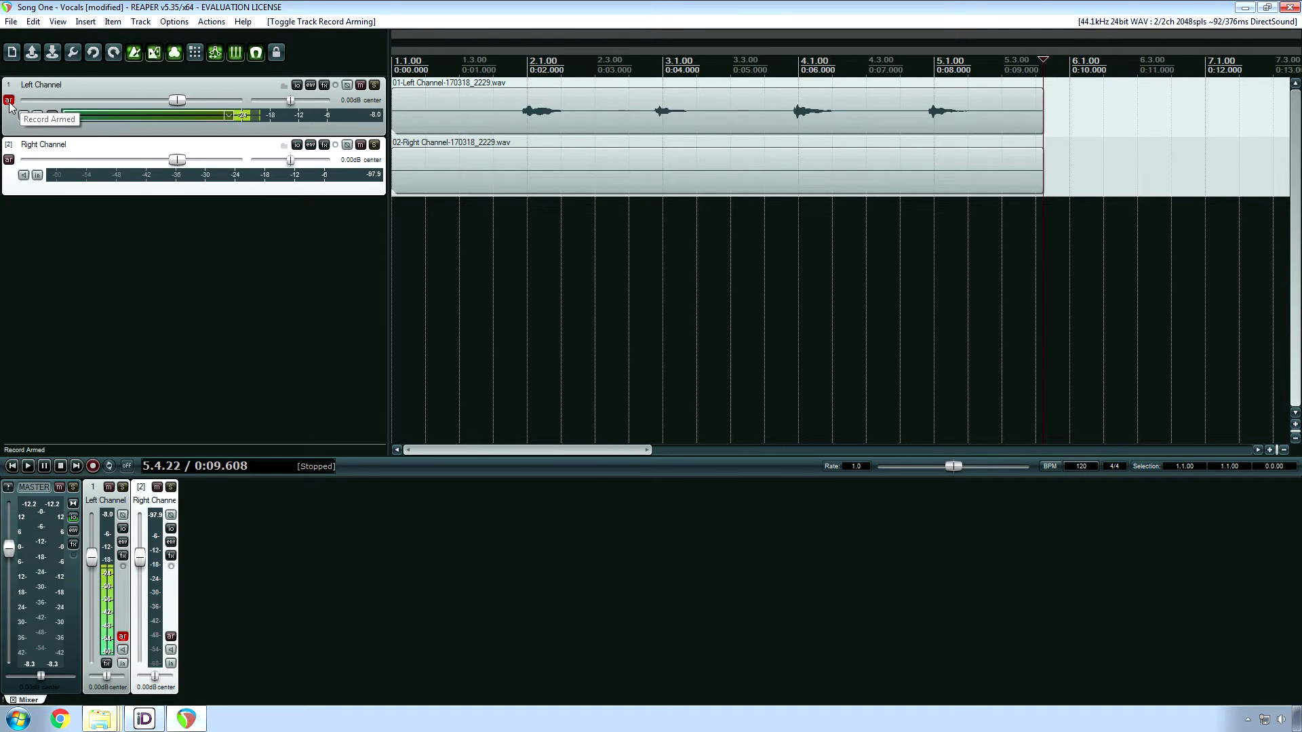
pyautogui.click(9, 160)
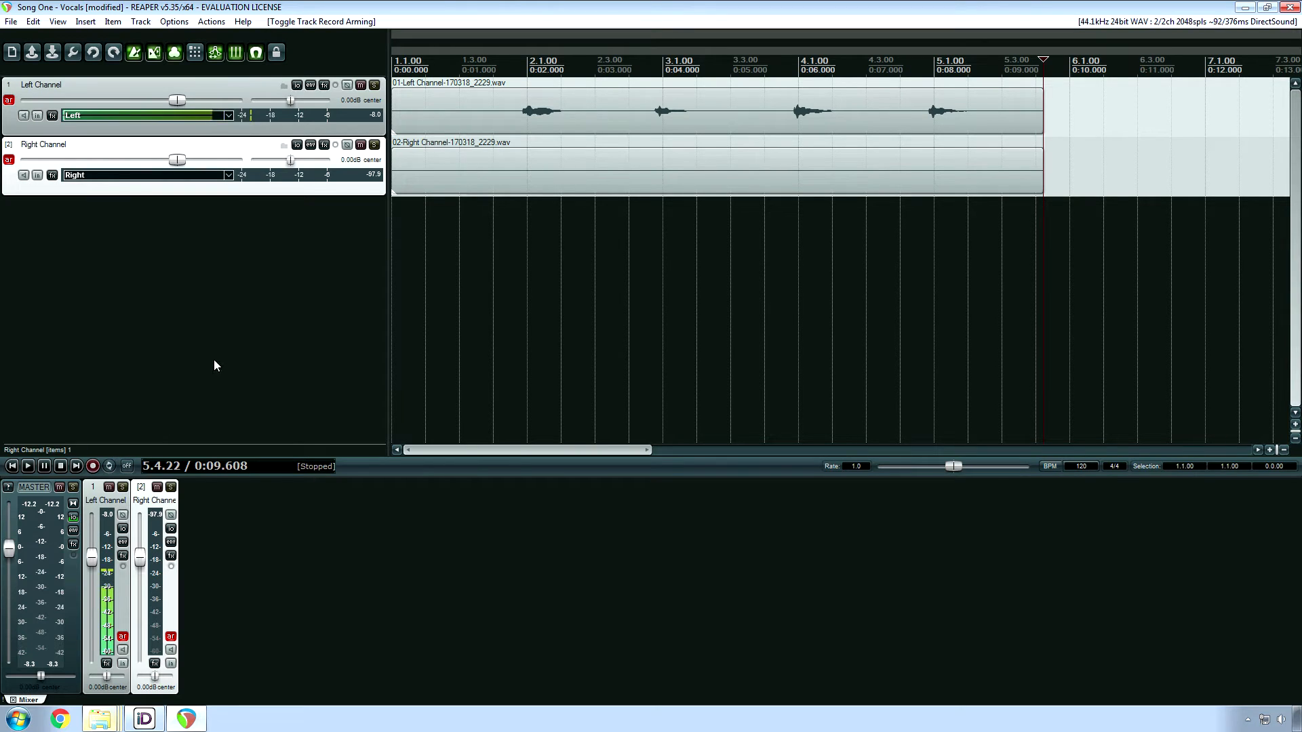
pyautogui.hotkey('ctrl', 'r')
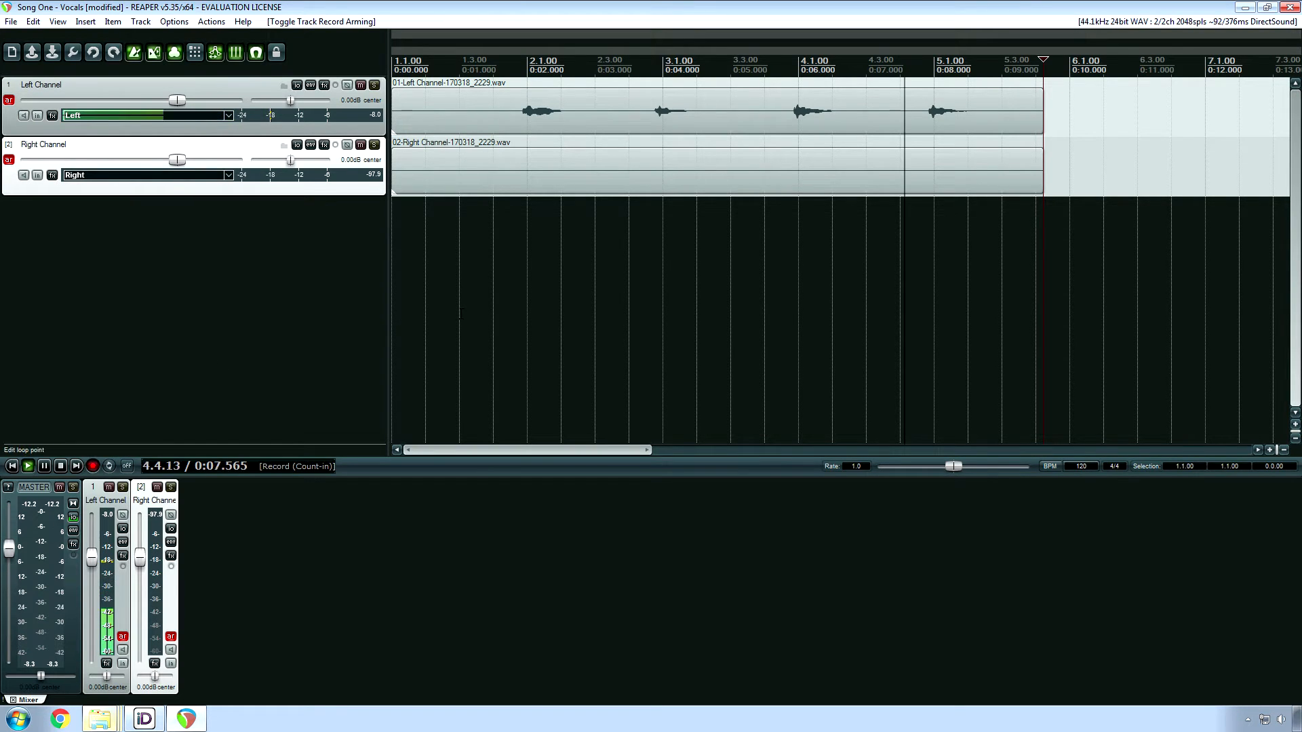
pyautogui.press('space')
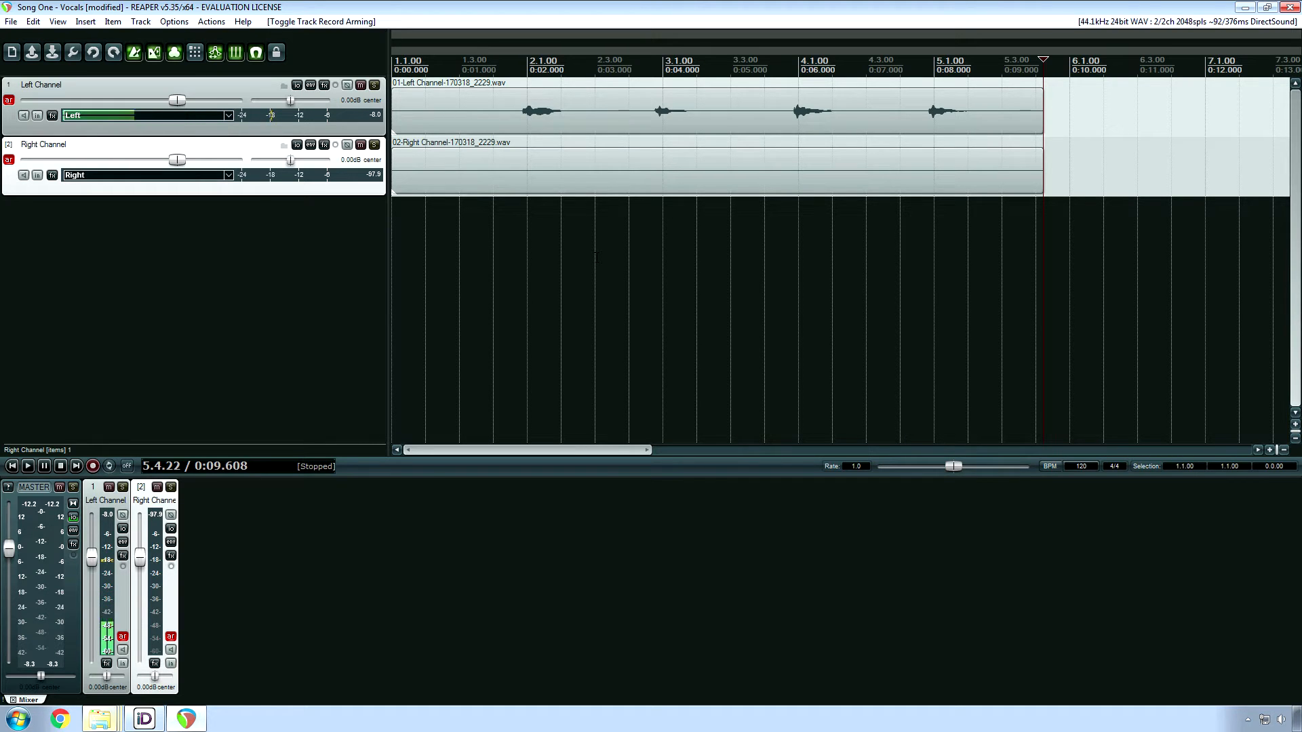
# - Record two more test takes from the end of the existing items, discard each on stopping, and disarm both tracks
pyautogui.hotkey('ctrl', 'r')
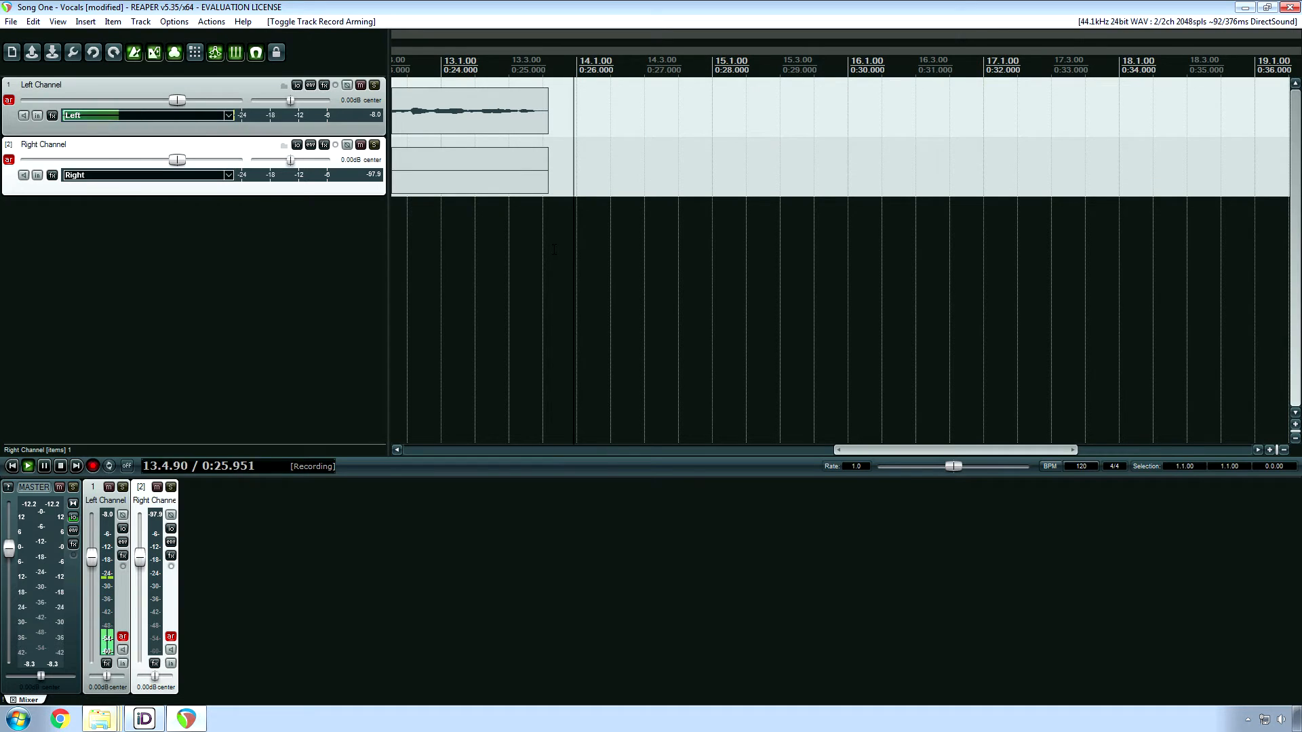
pyautogui.press('space')
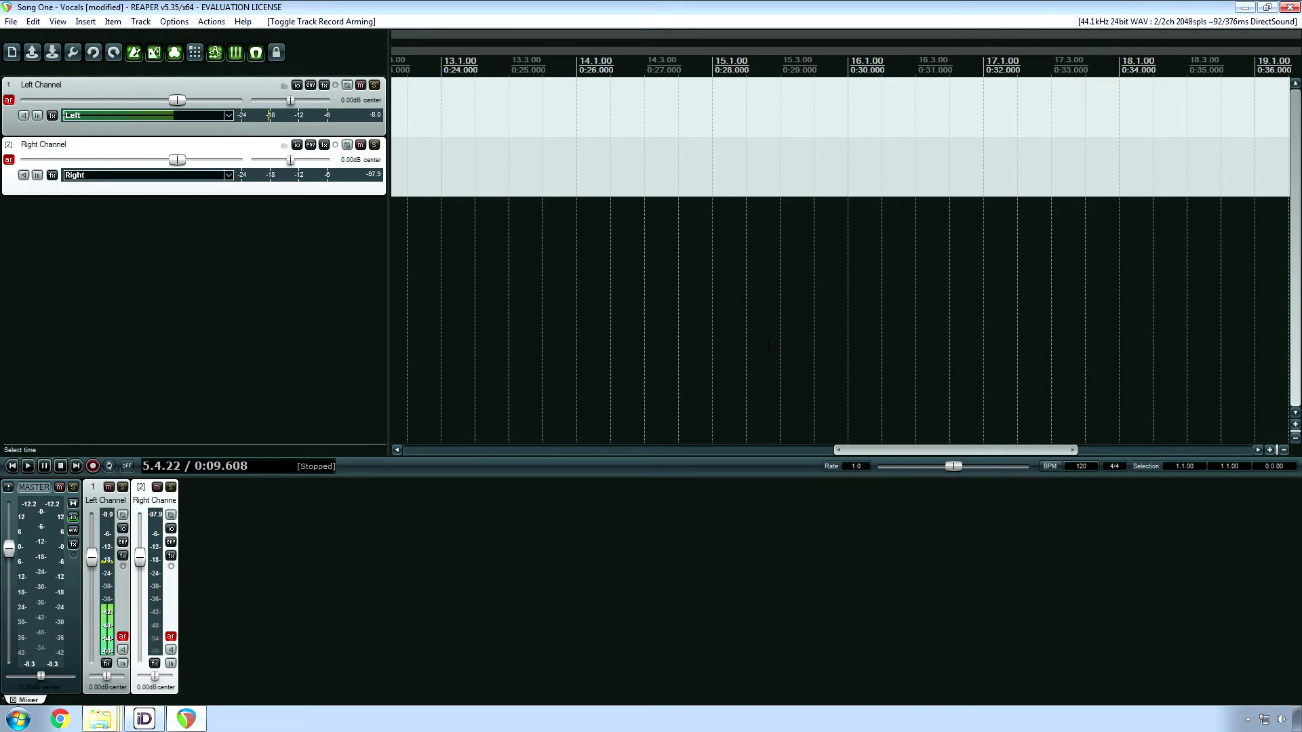
pyautogui.moveTo(917, 449); pyautogui.dragTo(587, 448)
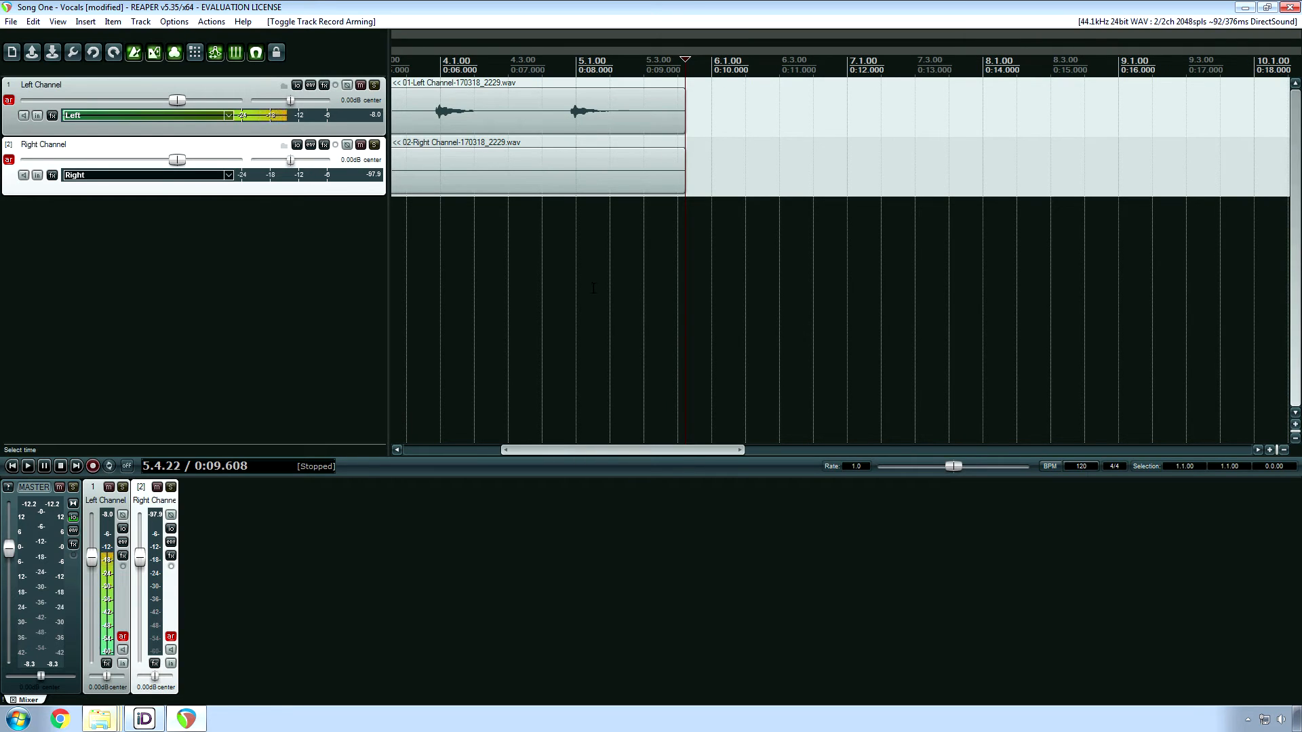
pyautogui.click(547, 344)
pyautogui.hotkey('ctrl', 'r')
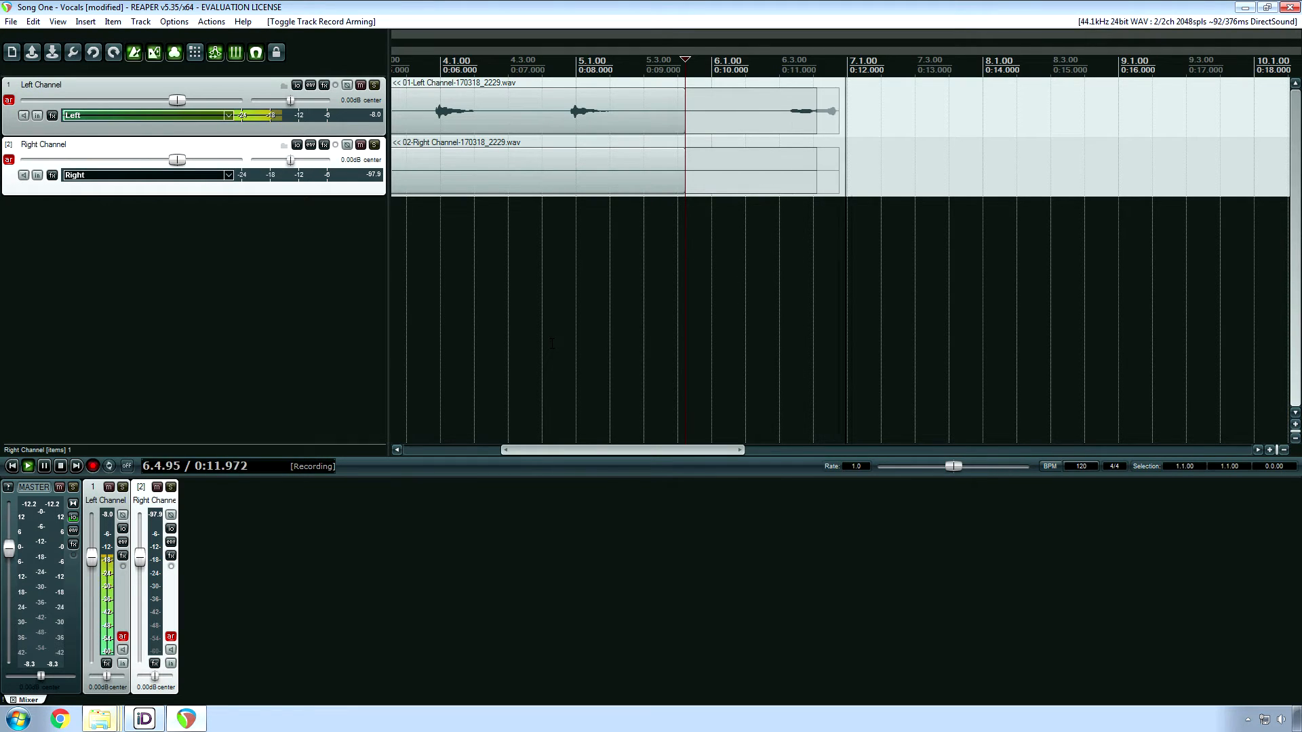
pyautogui.press('space')
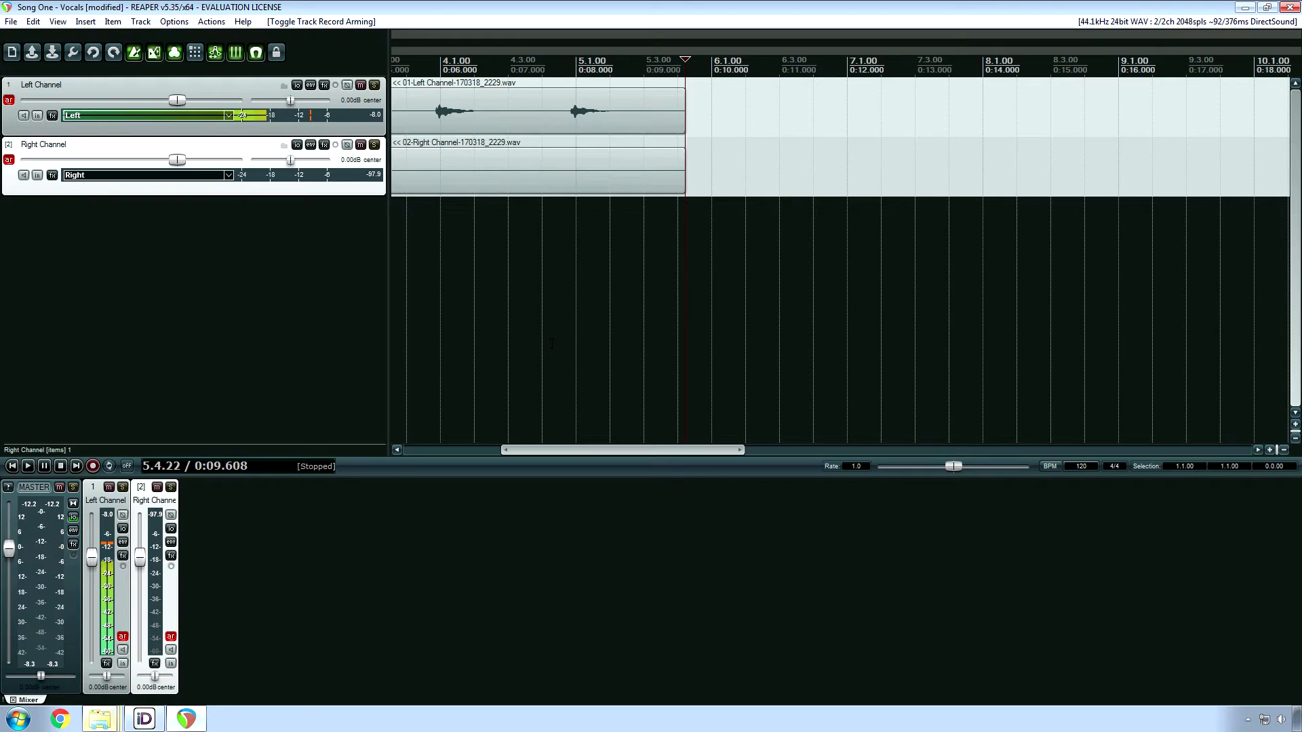
pyautogui.press('F7')
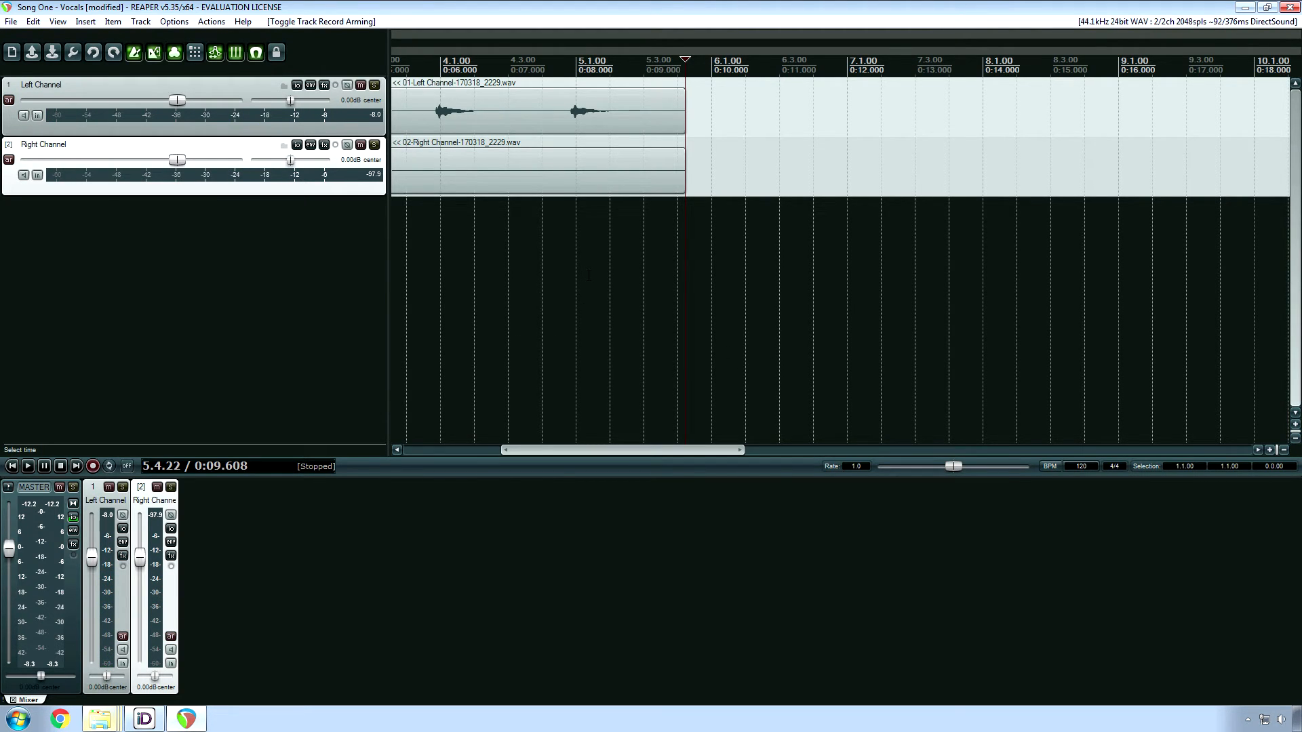
# - Place the edit cursor at several timeline positions from the project start, with snapping on and with snapping turned off
pyautogui.press('Home')
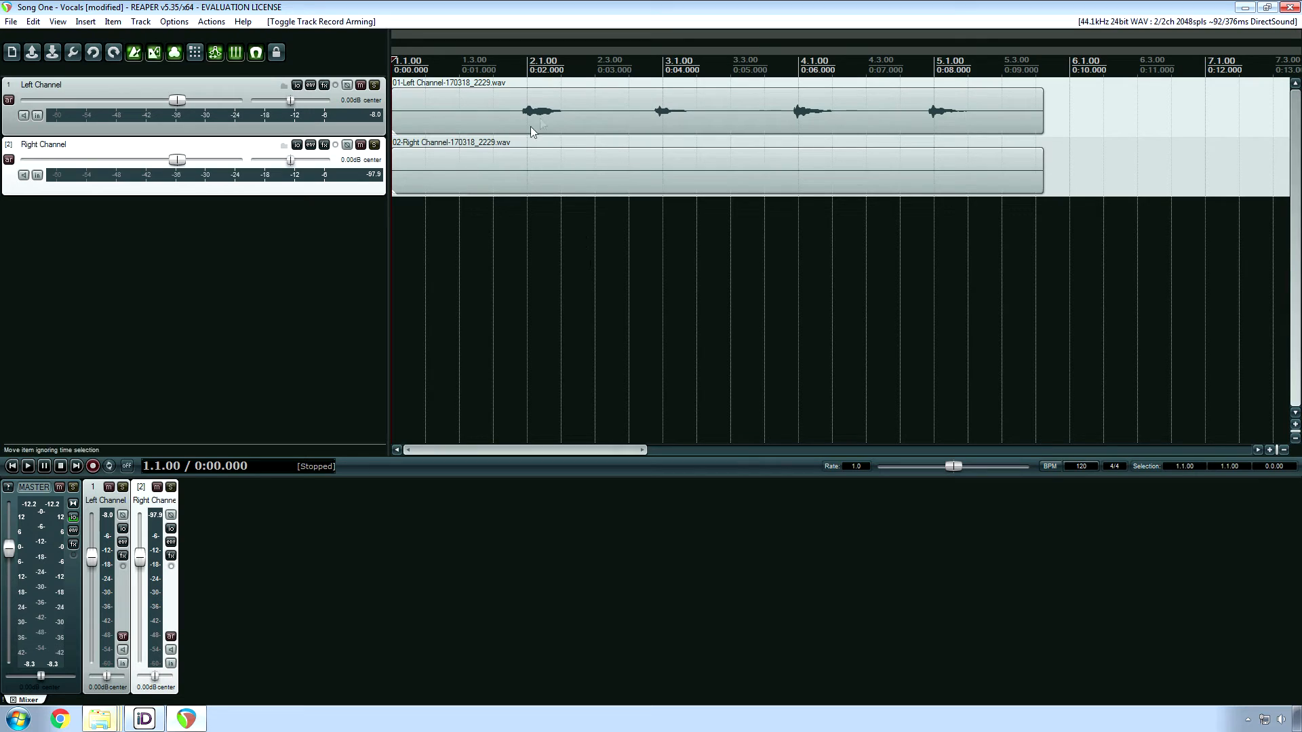
pyautogui.click(498, 263)
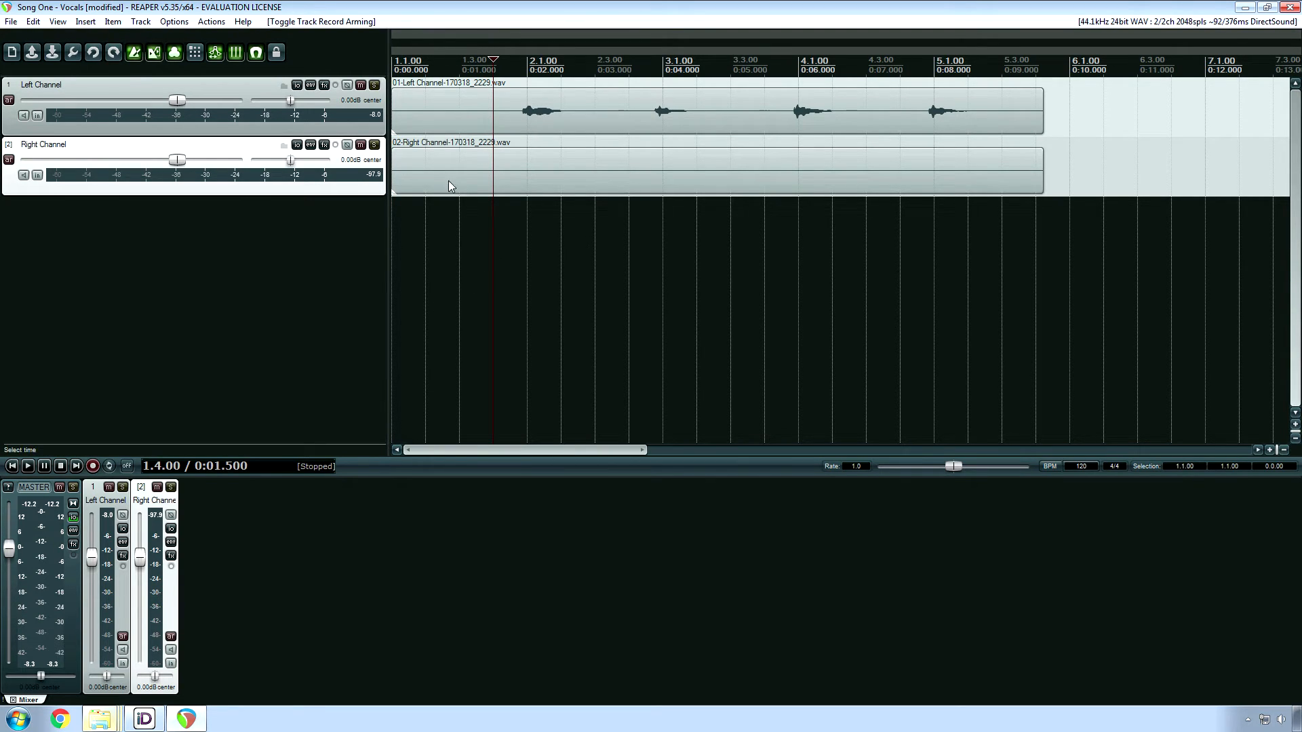
pyautogui.click(458, 59)
pyautogui.click(527, 60)
pyautogui.click(560, 61)
pyautogui.click(697, 61)
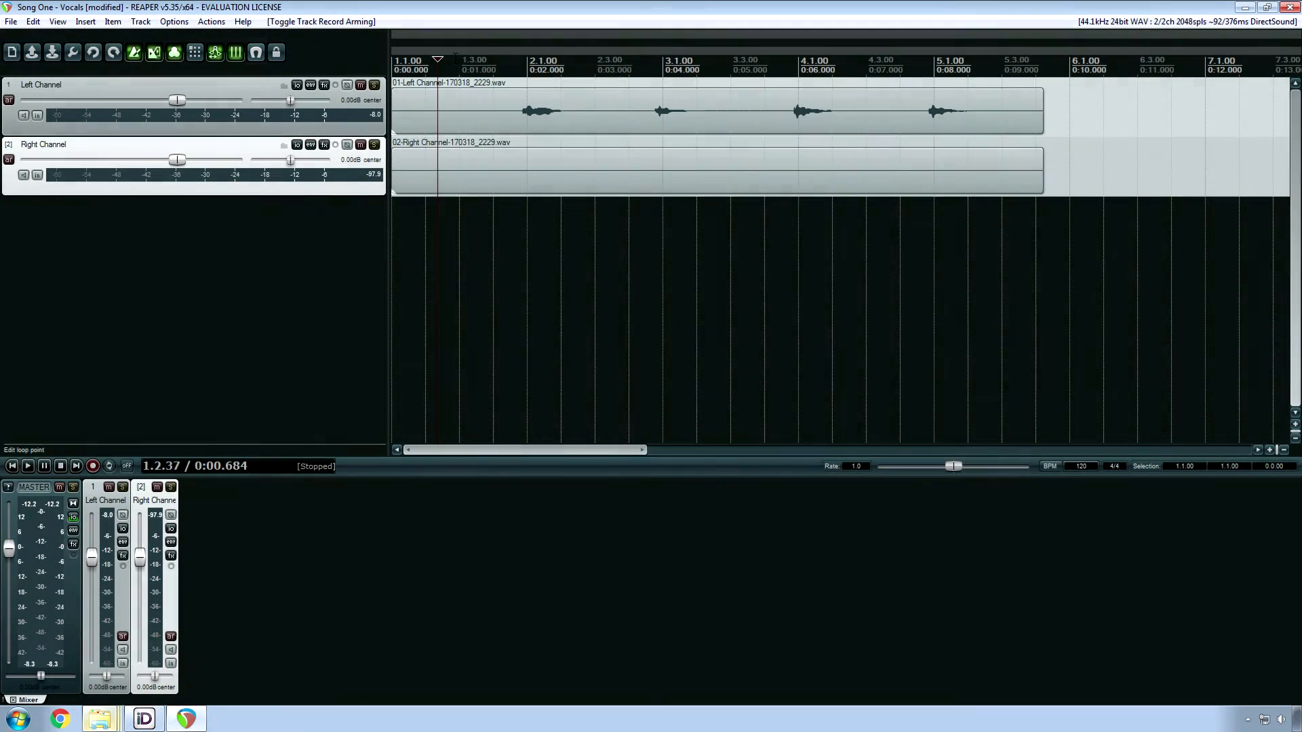
pyautogui.moveTo(453, 58); pyautogui.dragTo(487, 60)
# - Turn snapping back on and place the edit cursor on grid lines in the first measure, ending at 1.3.00
pyautogui.click(257, 56)
pyautogui.click(465, 69)
pyautogui.click(432, 69)
pyautogui.click(453, 69)
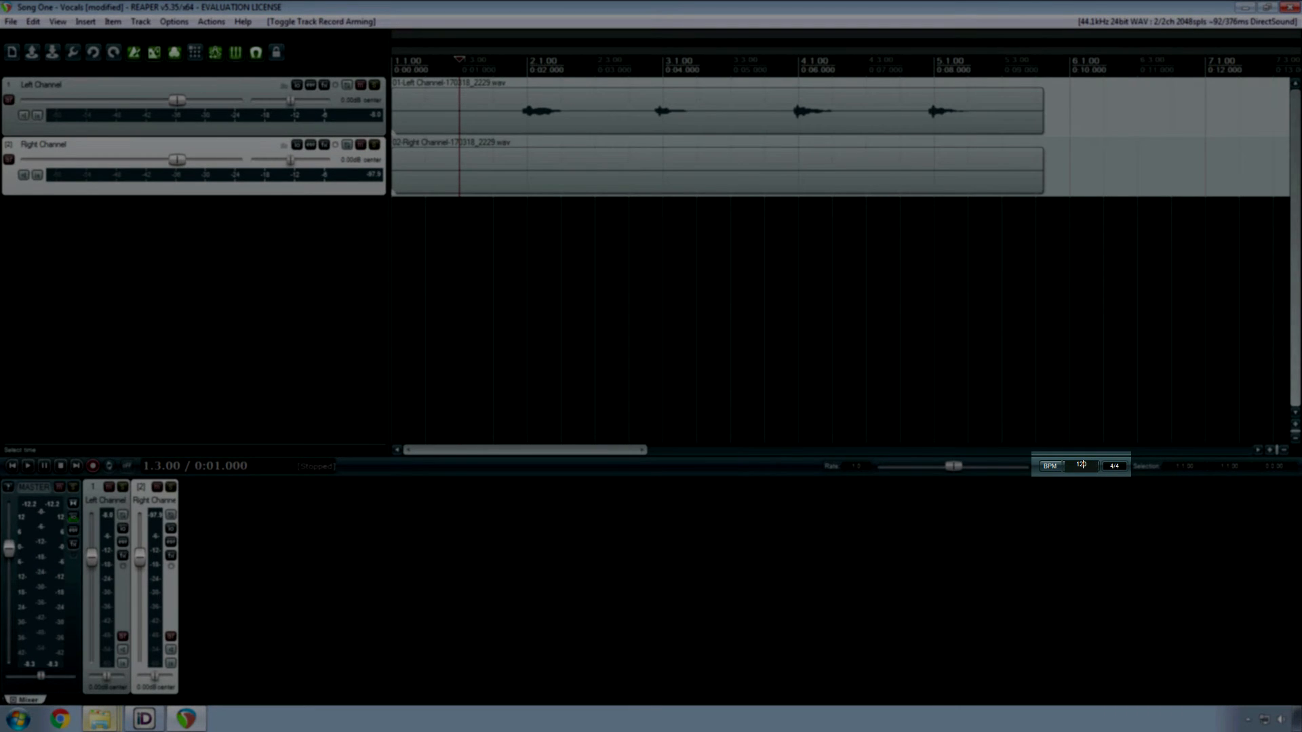
# - Set the project tempo to 160 BPM and return the edit cursor to the project start
pyautogui.press('Delete')
pyautogui.press('BackSpace')
pyautogui.write('60')
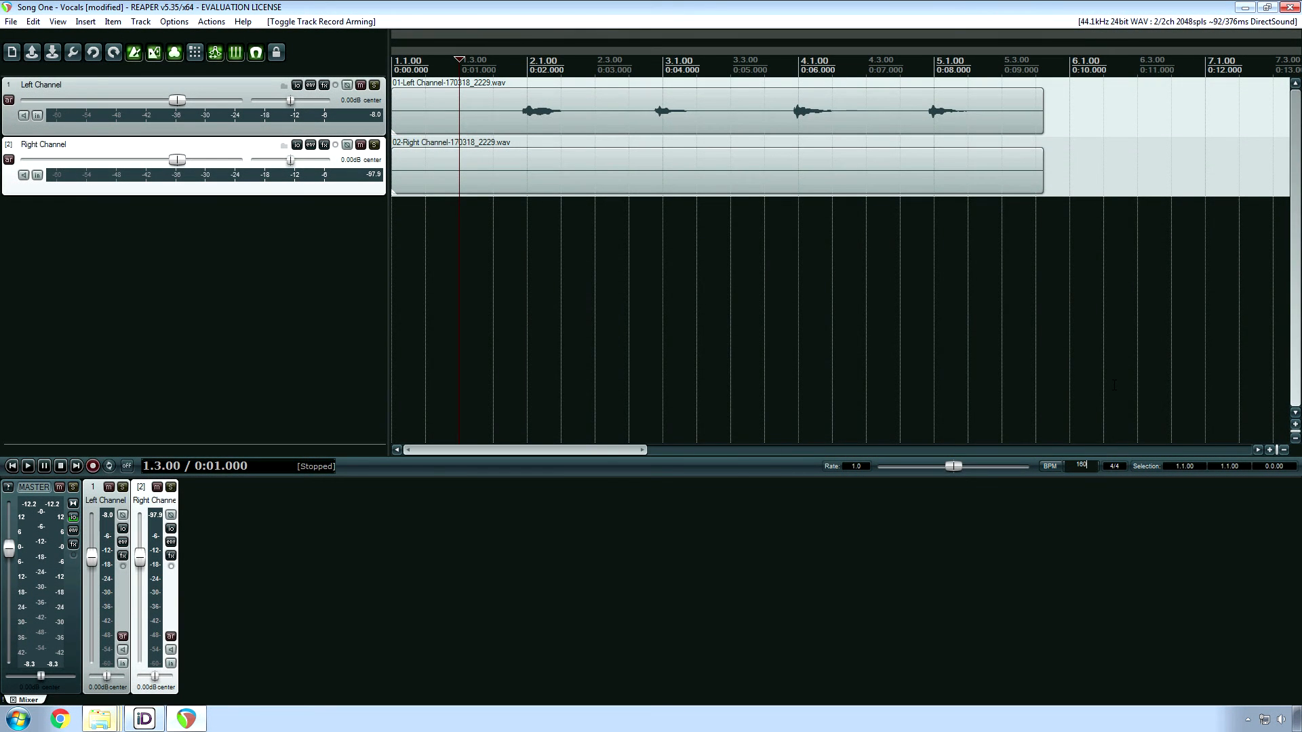
pyautogui.press('Return')
pyautogui.click(615, 293)
pyautogui.press('Home')
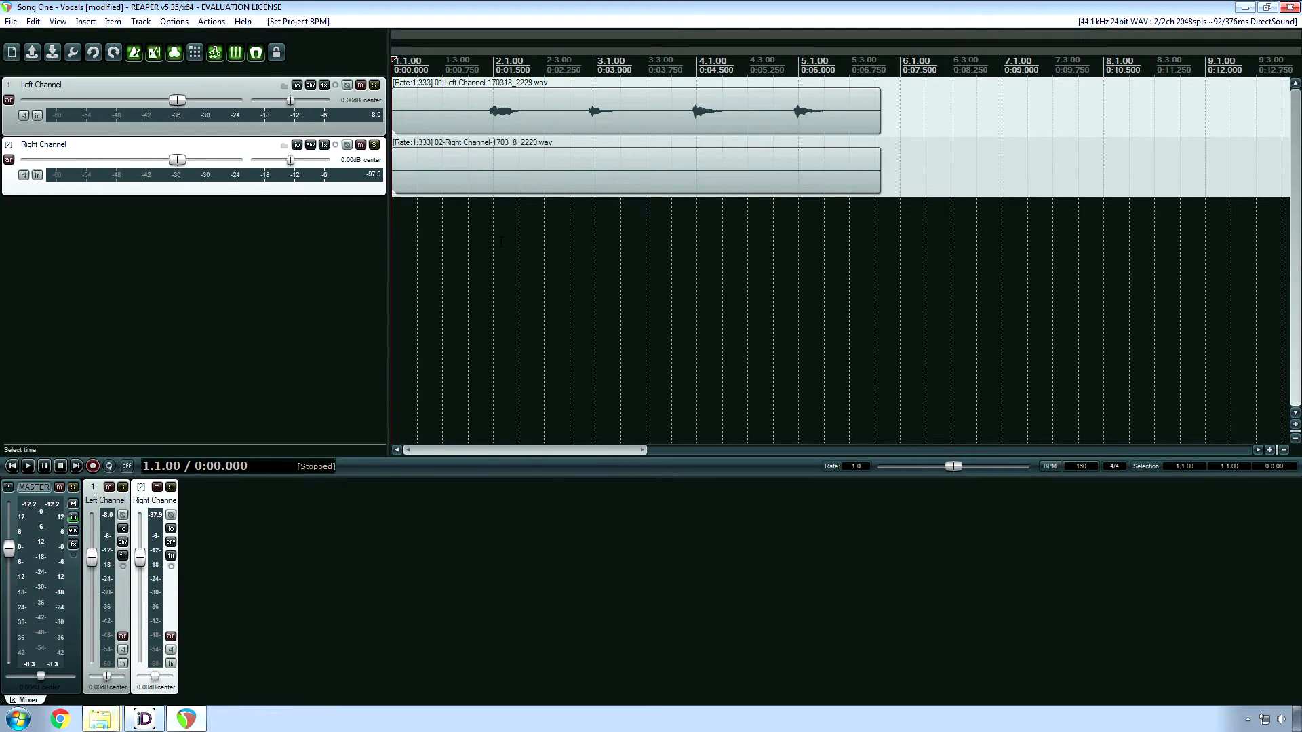
# - Place the edit cursor at 0:01.125, undo the project tempo change, and play back the items briefly
pyautogui.click(488, 231)
pyautogui.click(481, 232)
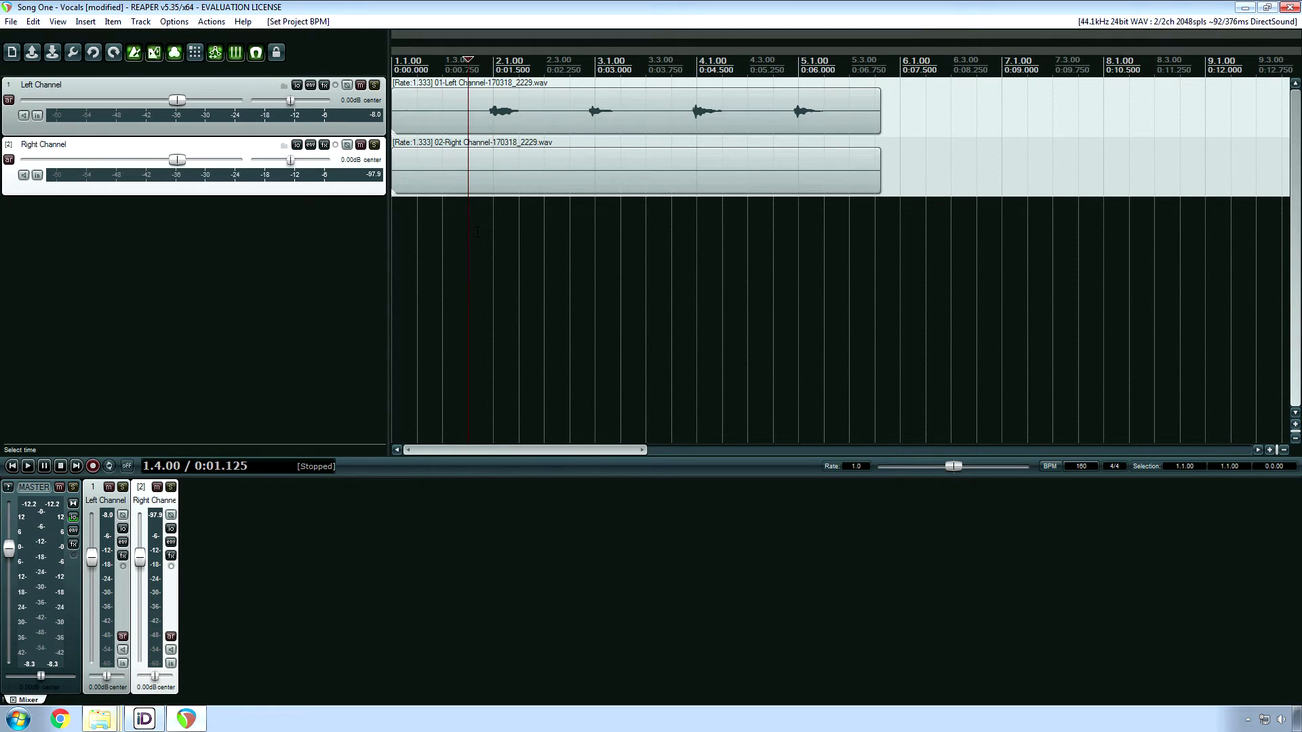
pyautogui.hotkey('ctrl', 'z')
pyautogui.press('space')
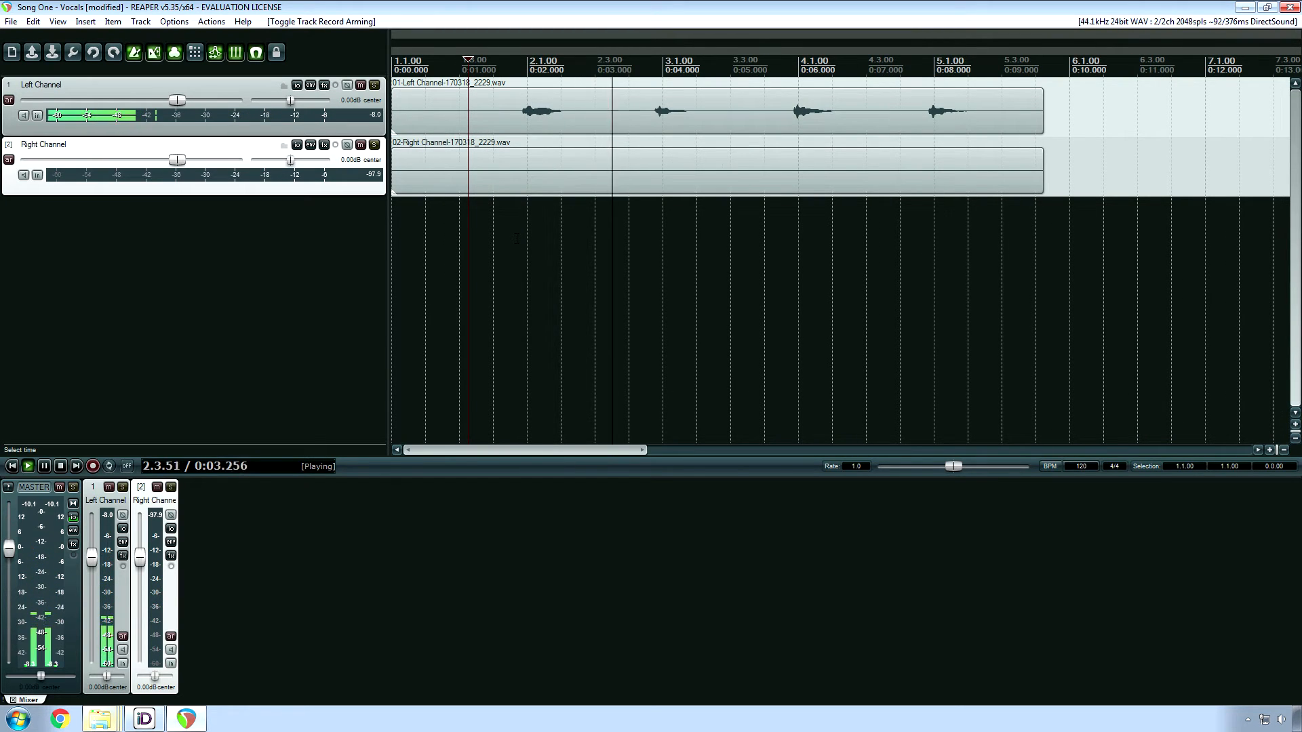
pyautogui.press('space')
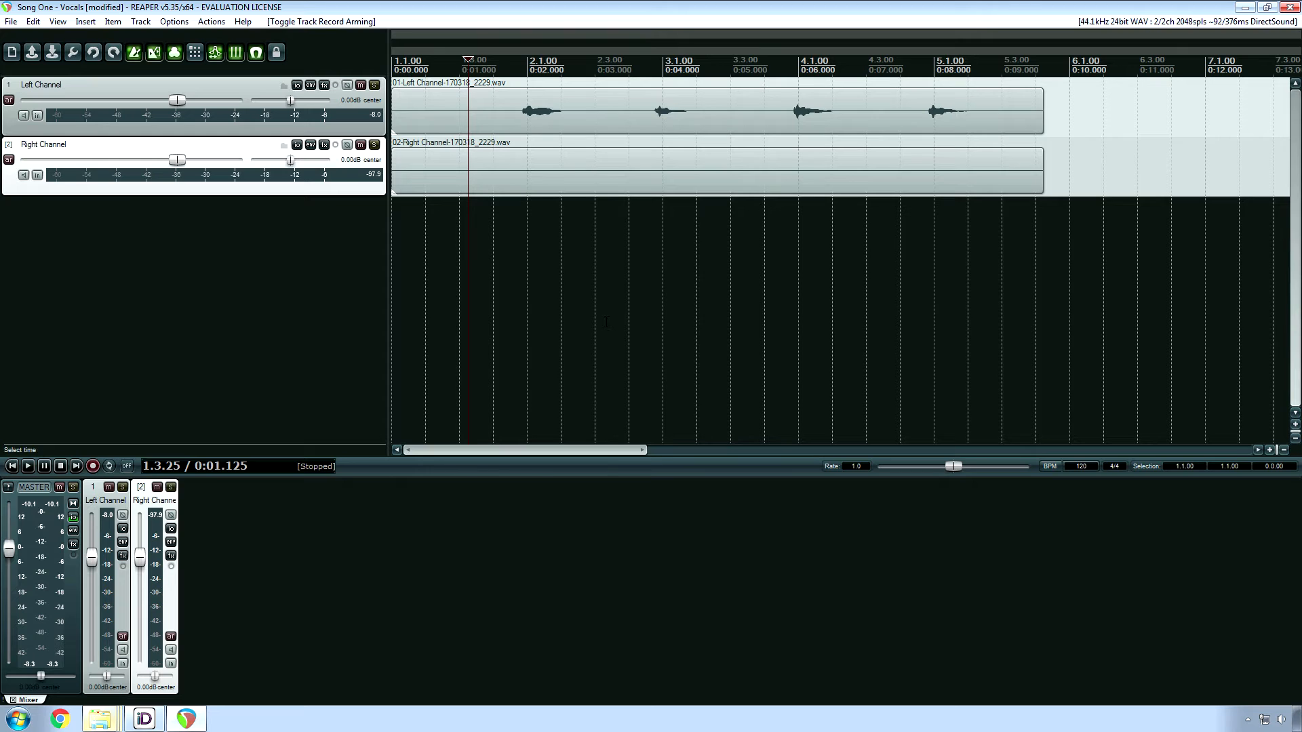
# - In the project settings, set the timebase for items/envelopes/markers to Time
pyautogui.click(11, 21)
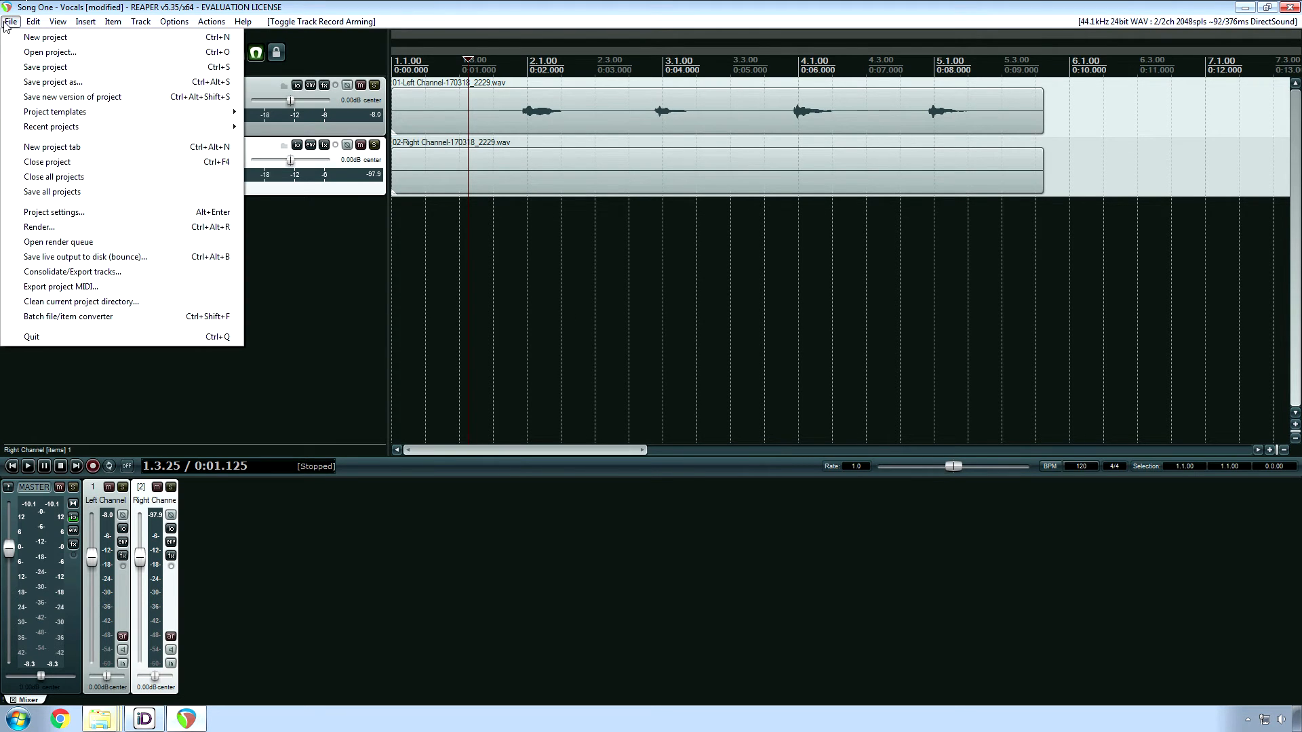
pyautogui.click(57, 212)
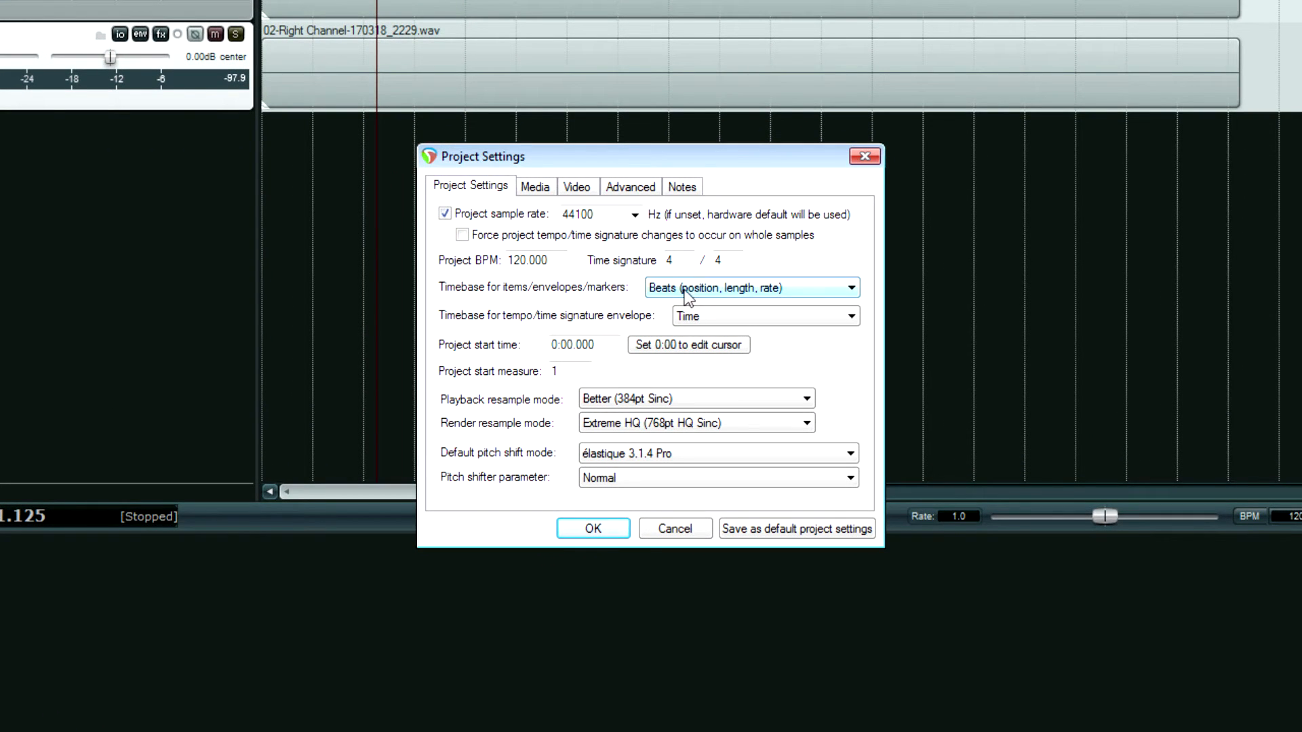
pyautogui.click(687, 291)
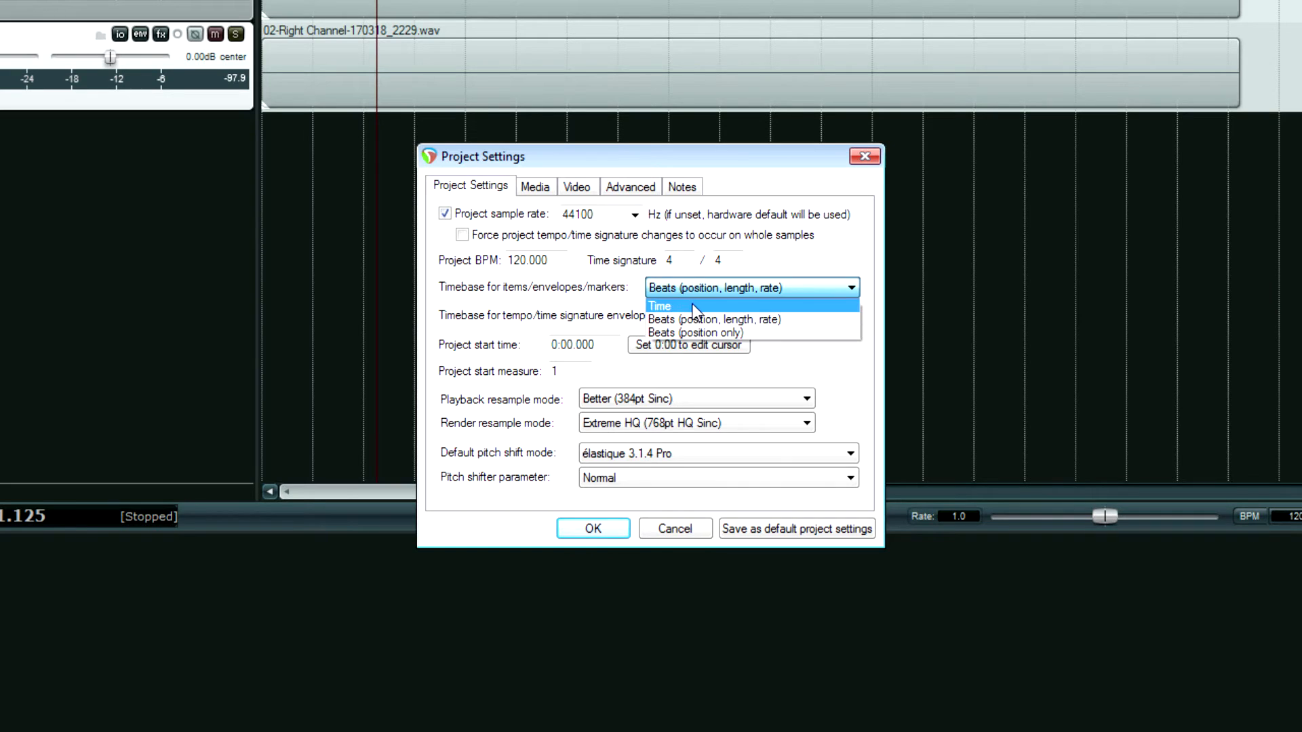
pyautogui.click(693, 305)
pyautogui.click(599, 530)
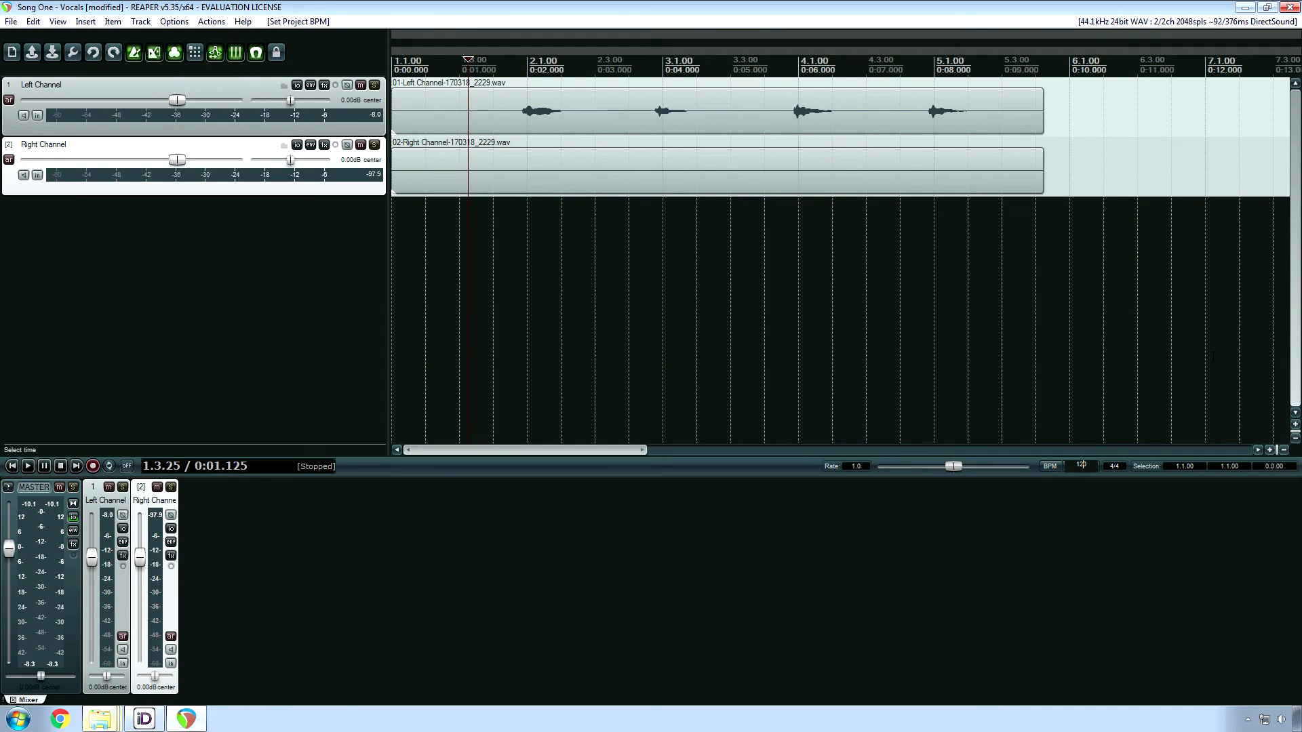
# - Set the project tempo to 160 BPM and play the items briefly from 2.1.00
pyautogui.press('BackSpace')
pyautogui.write('6')
pyautogui.press('Return')
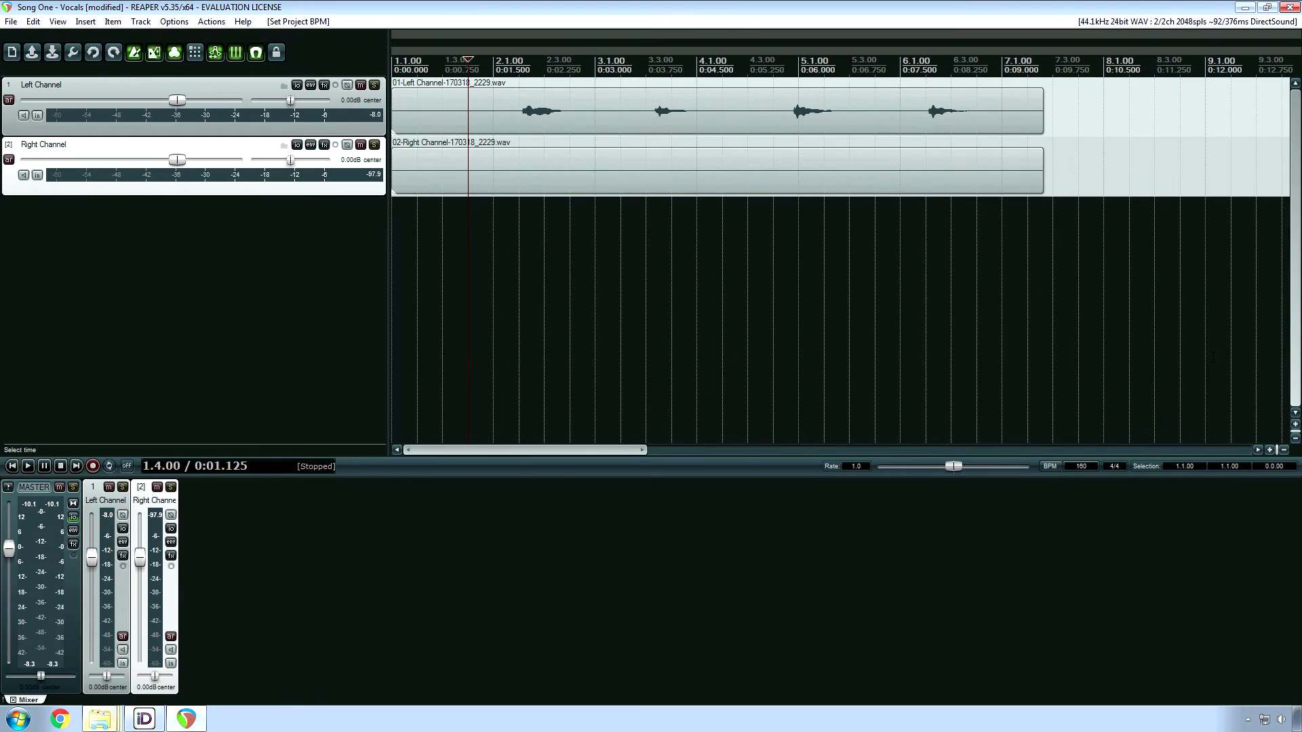
pyautogui.click(507, 236)
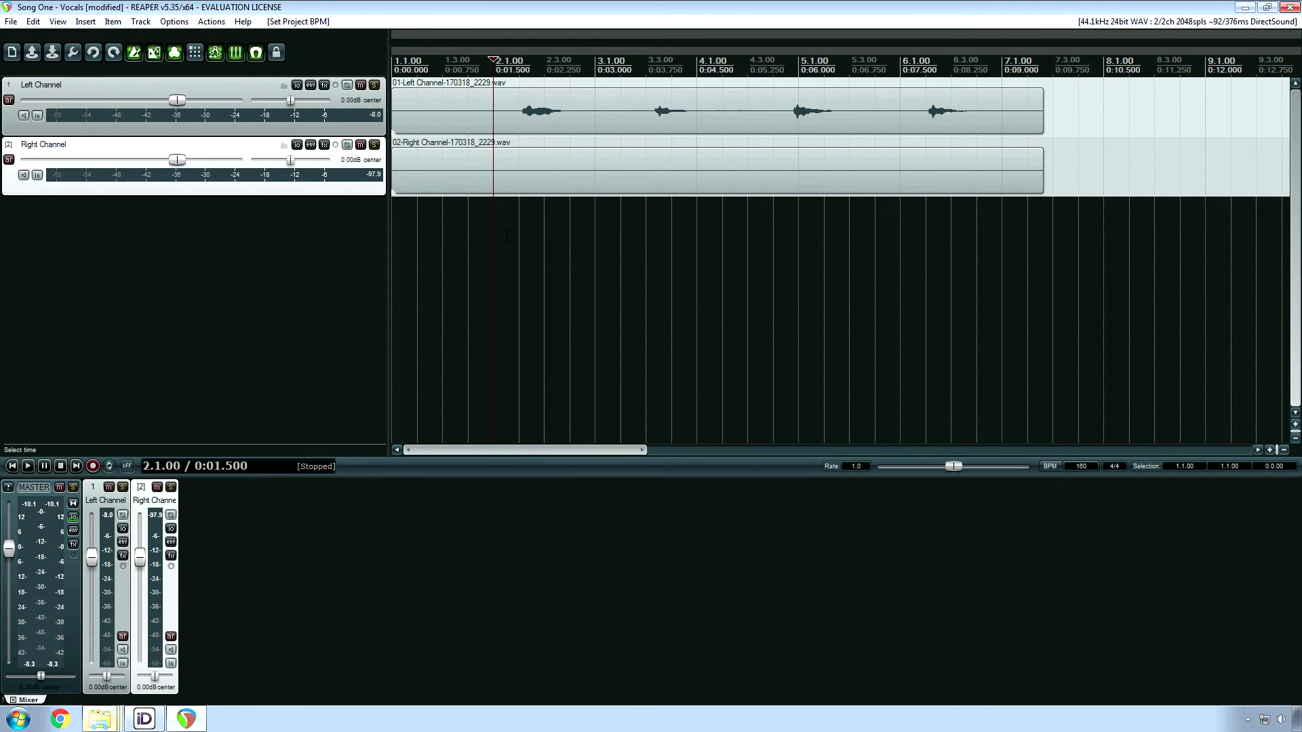
pyautogui.press('space')
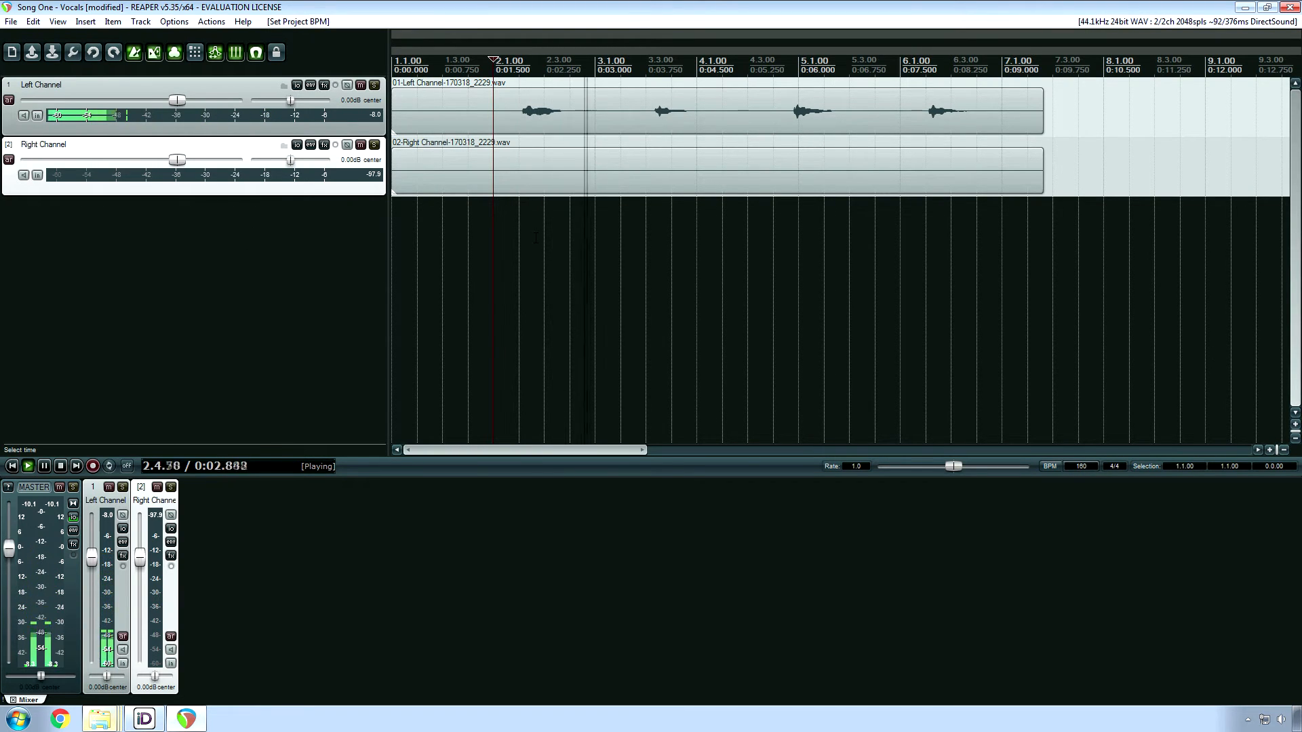
pyautogui.press('space')
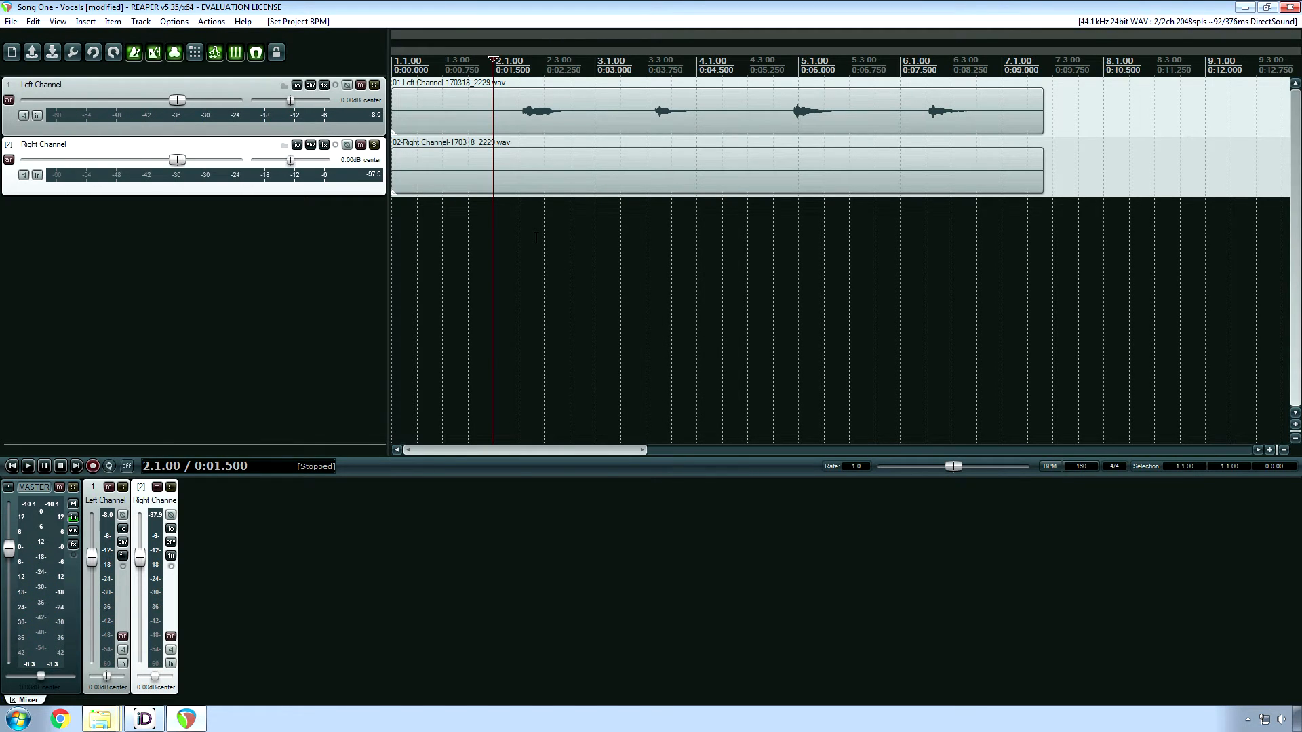
# - Set the project tempo to 120 BPM
pyautogui.click(1087, 466)
pyautogui.press('Return')
pyautogui.press('BackSpace')
pyautogui.press('BackSpace')
pyautogui.write('20')
pyautogui.press('Return')
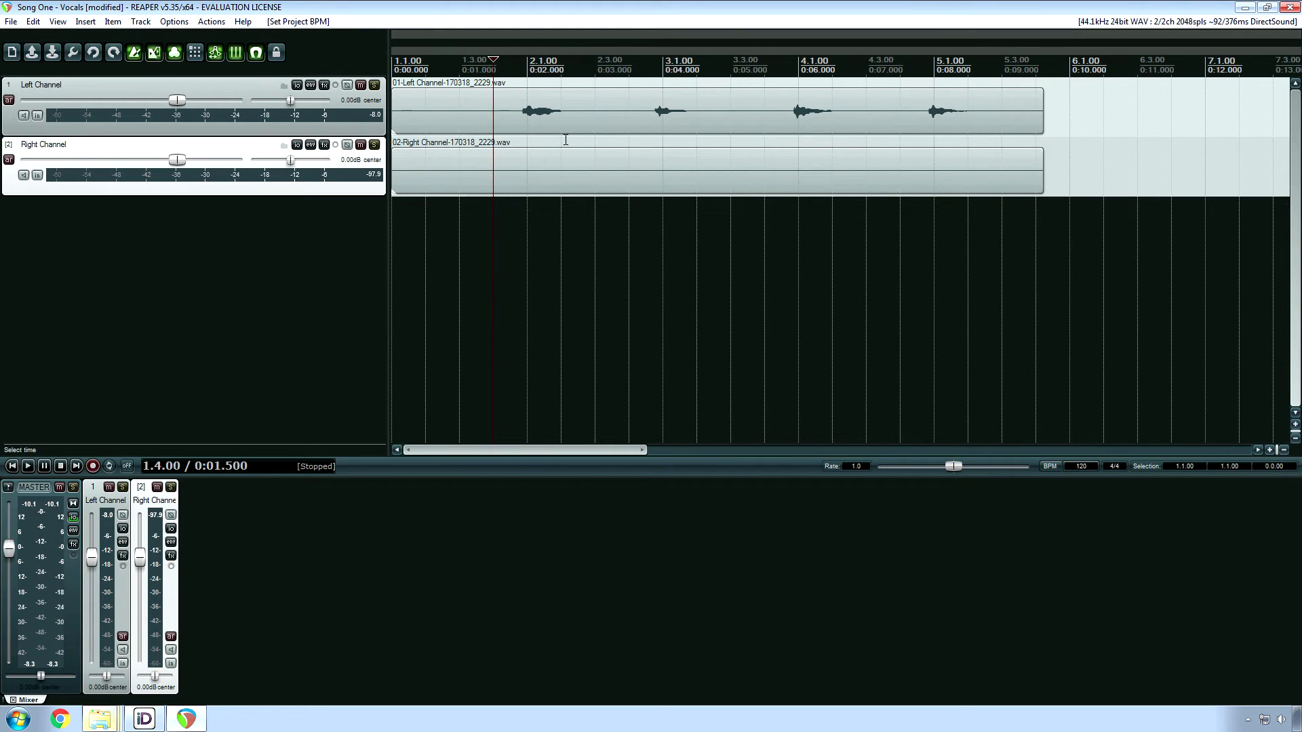
# - Trim the left and right channel items together to run from 1.4.00 to 5.3.00, and move both to the project start
pyautogui.click(564, 112)
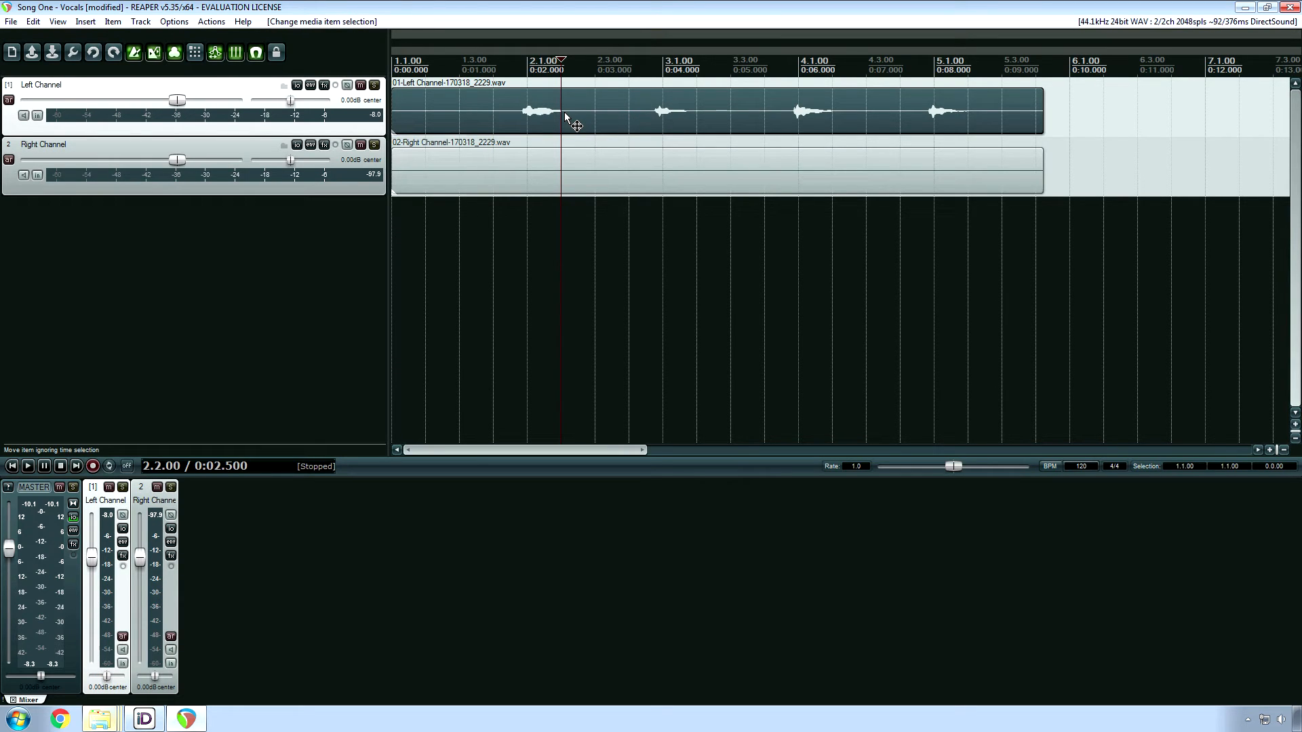
pyautogui.keyDown('ctrl'); pyautogui.click(574, 165); pyautogui.keyUp('ctrl')
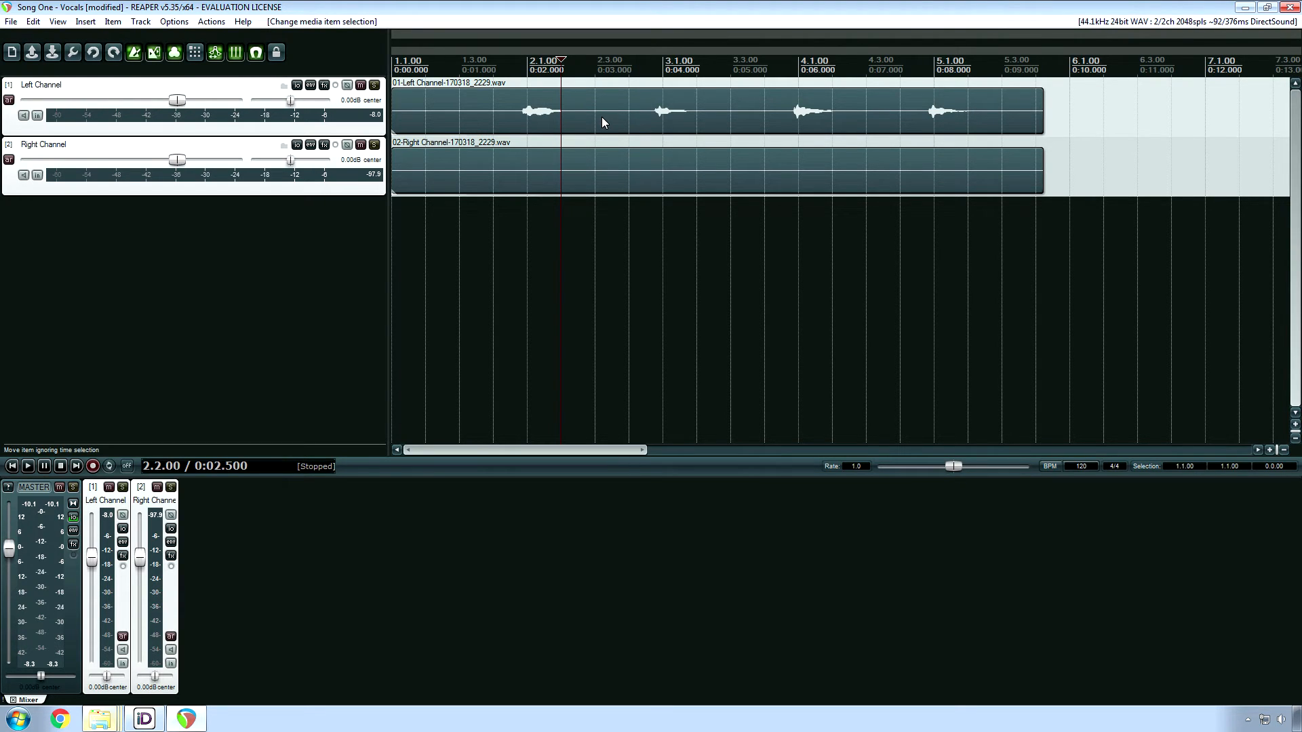
pyautogui.click(1038, 111)
pyautogui.moveTo(1038, 111); pyautogui.dragTo(987, 114)
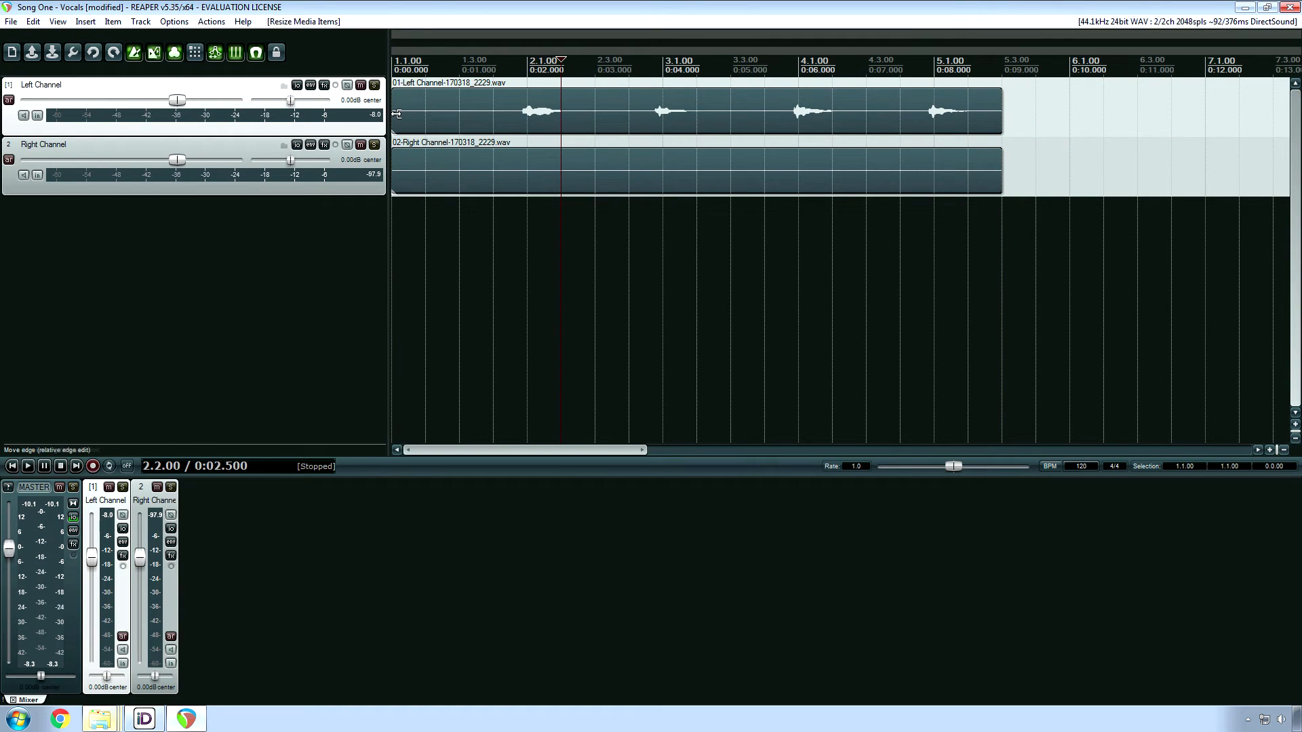
pyautogui.moveTo(397, 114); pyautogui.dragTo(493, 116)
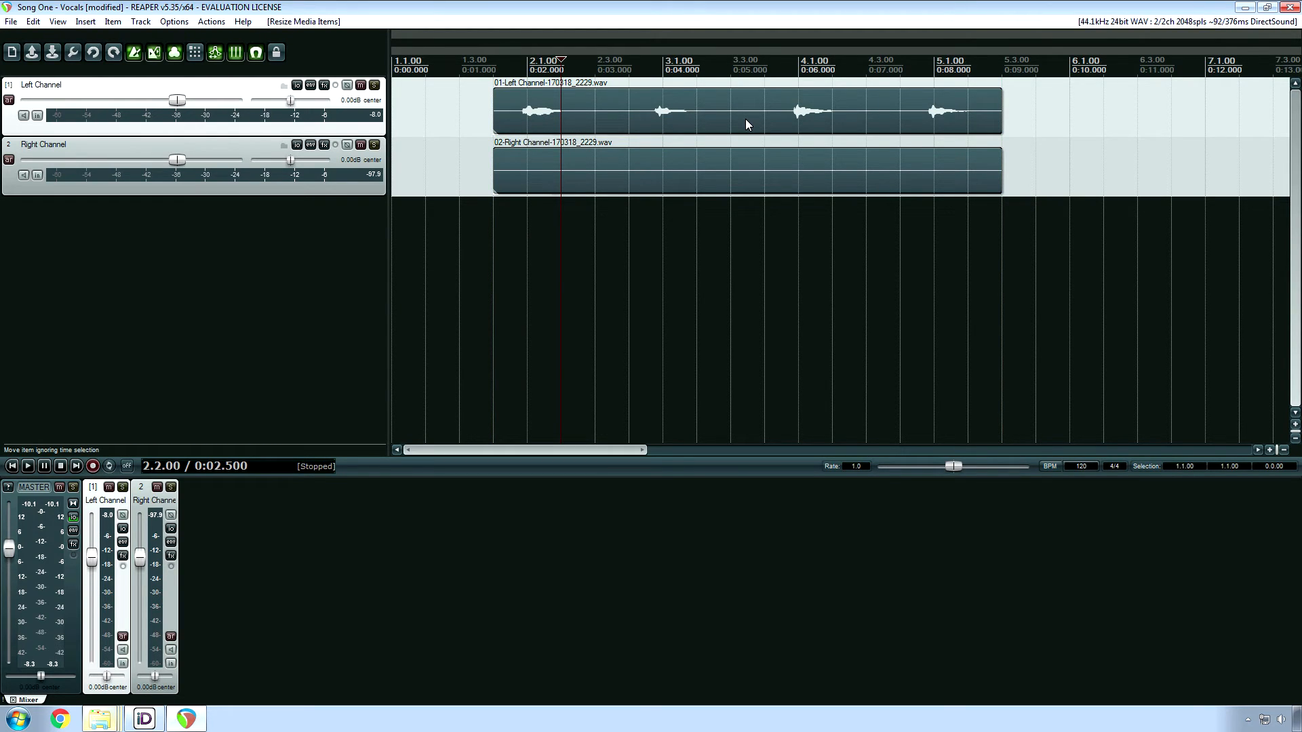
pyautogui.moveTo(746, 120); pyautogui.dragTo(545, 113)
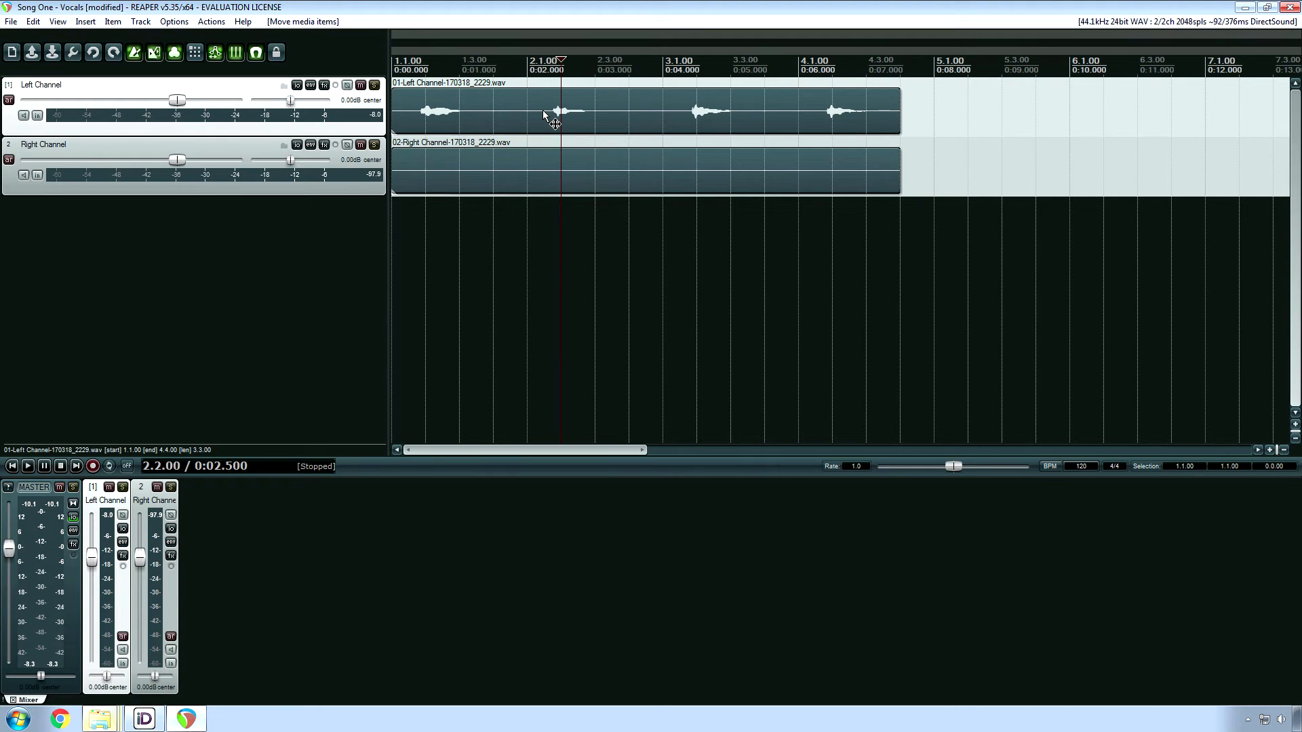
# - Split the left channel item alone and both items together at 1.4.00, undoing each split
pyautogui.click(492, 121)
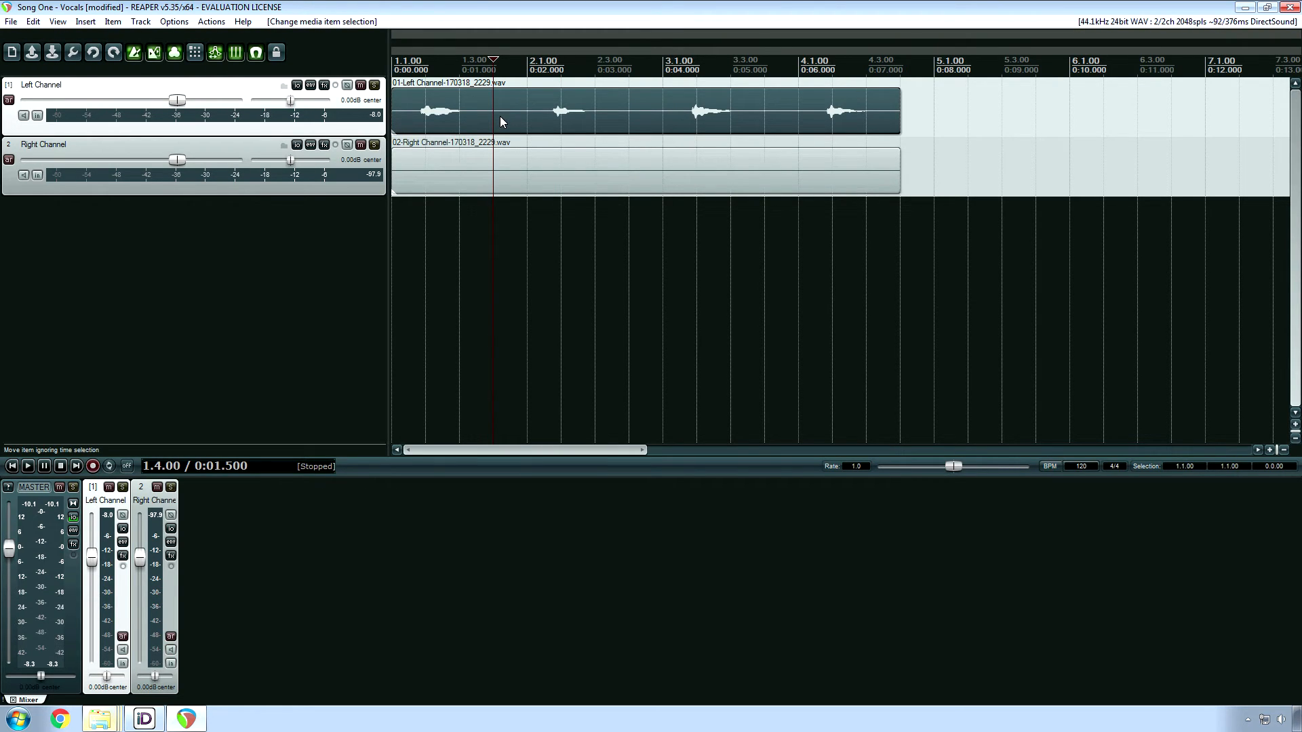
pyautogui.press('s')
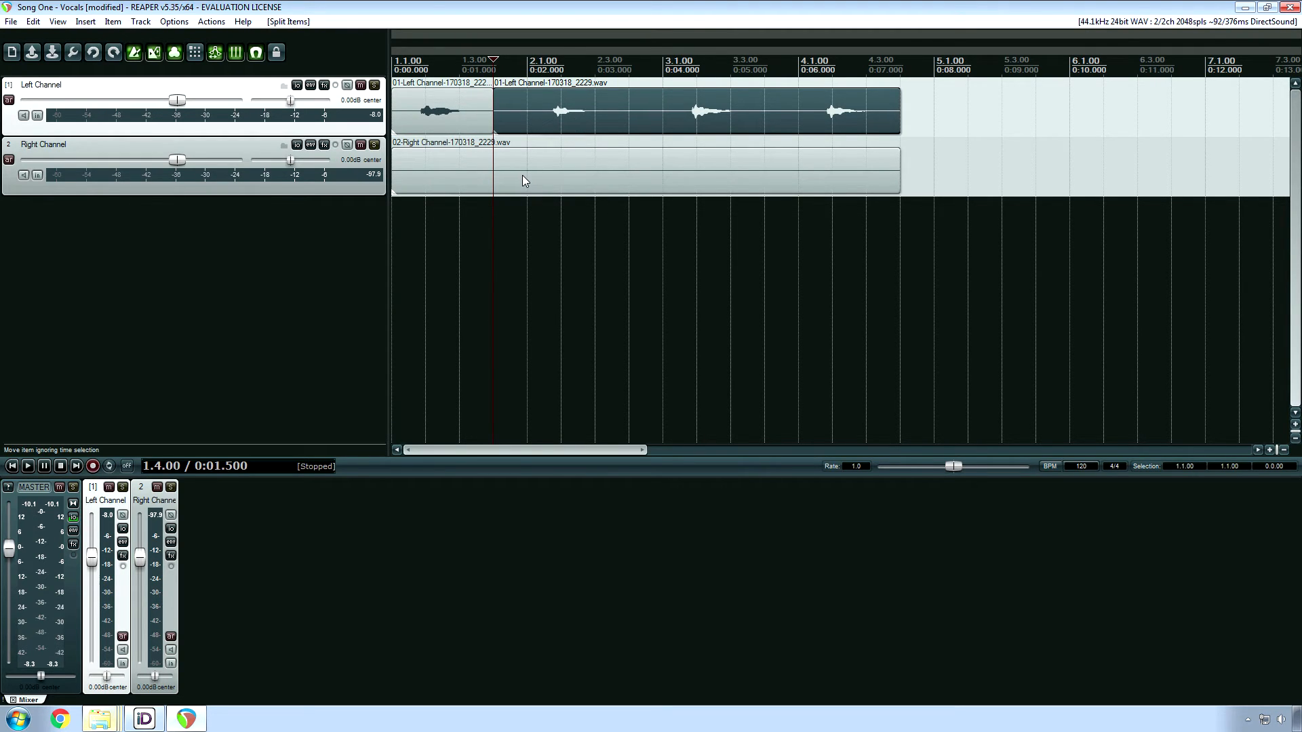
pyautogui.hotkey('ctrl', 'z')
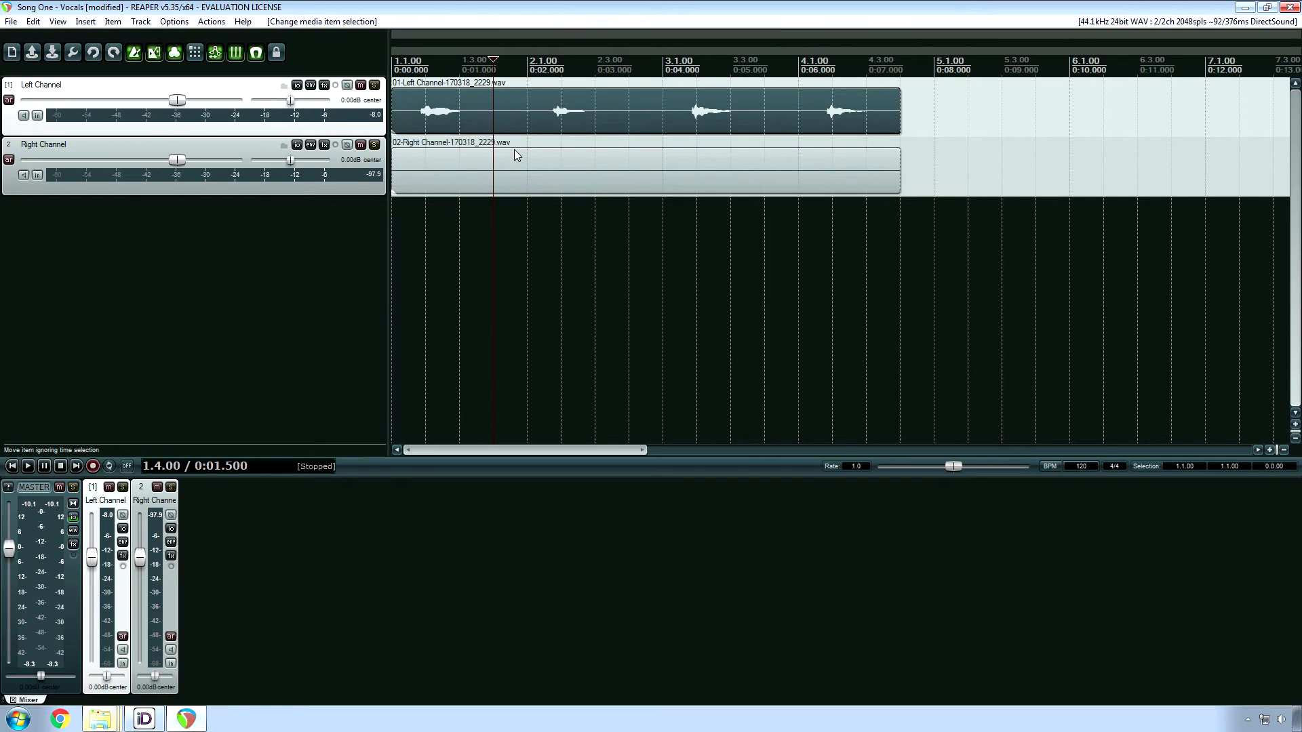
pyautogui.keyDown('ctrl'); pyautogui.click(536, 171); pyautogui.keyUp('ctrl')
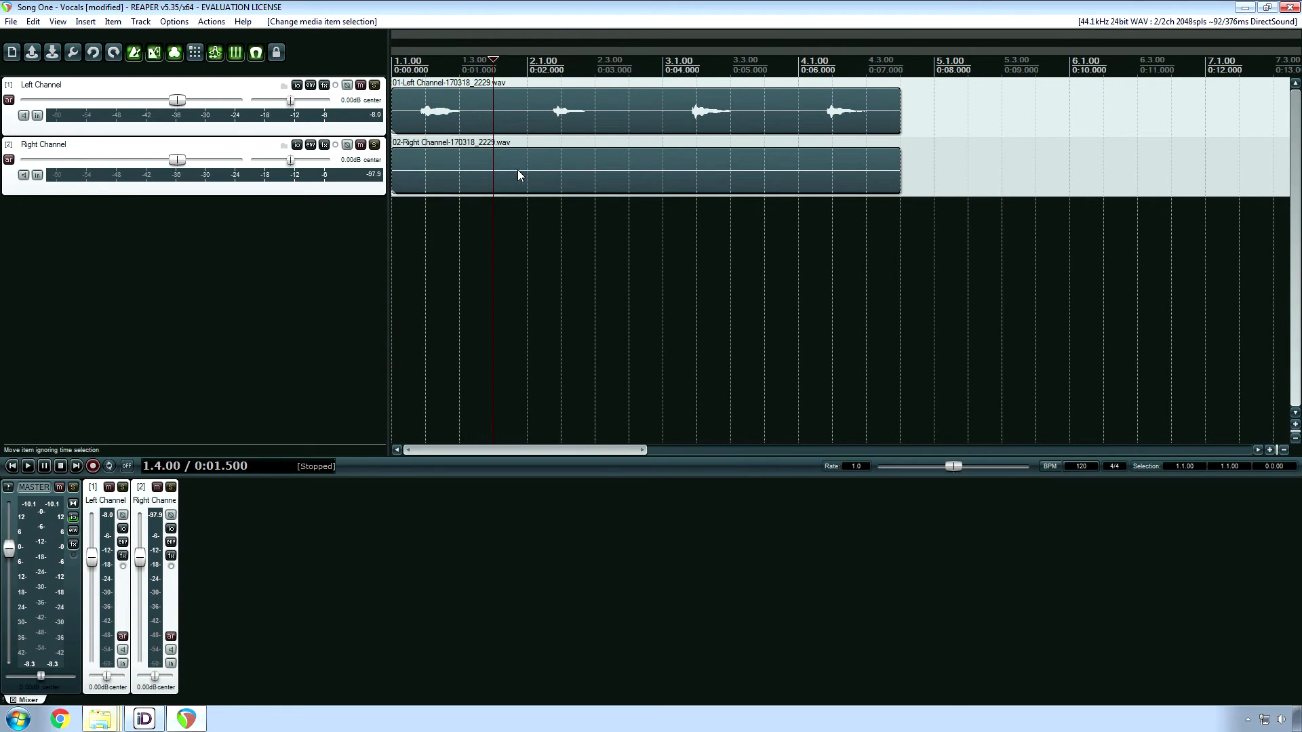
pyautogui.press('s')
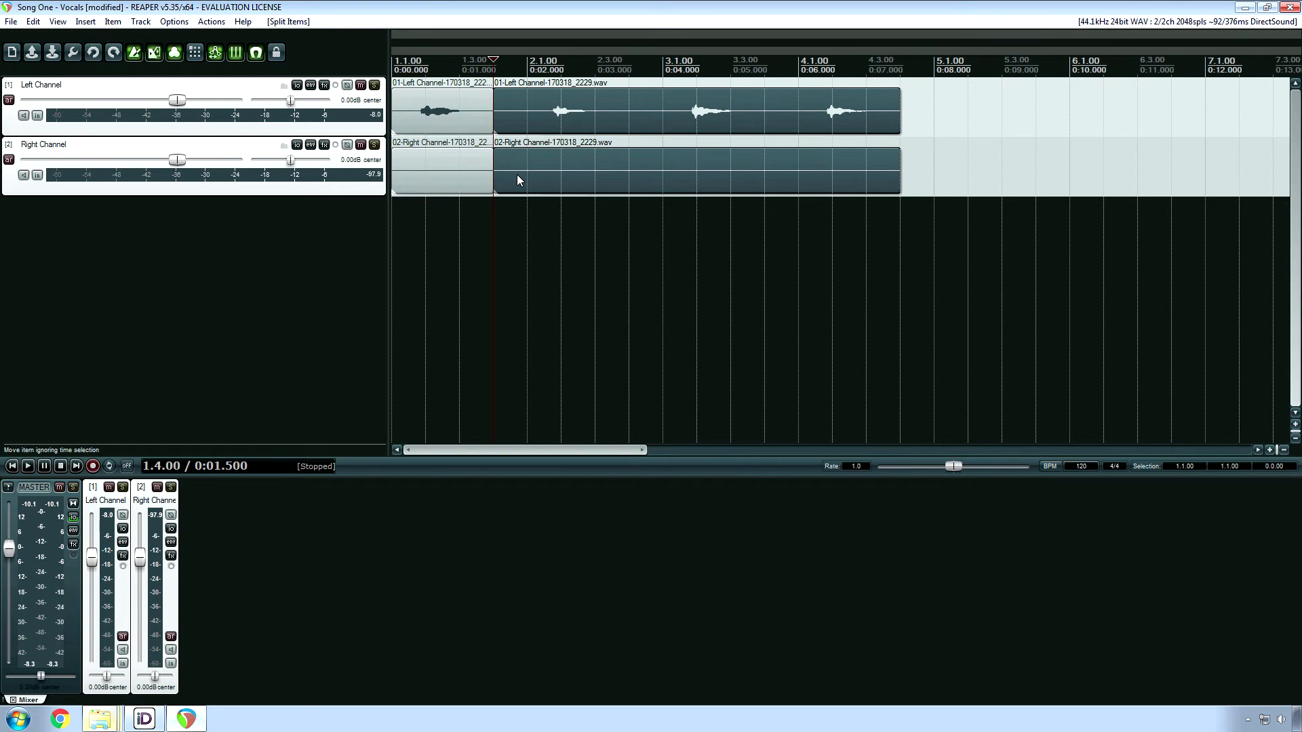
pyautogui.hotkey('ctrl', 'z')
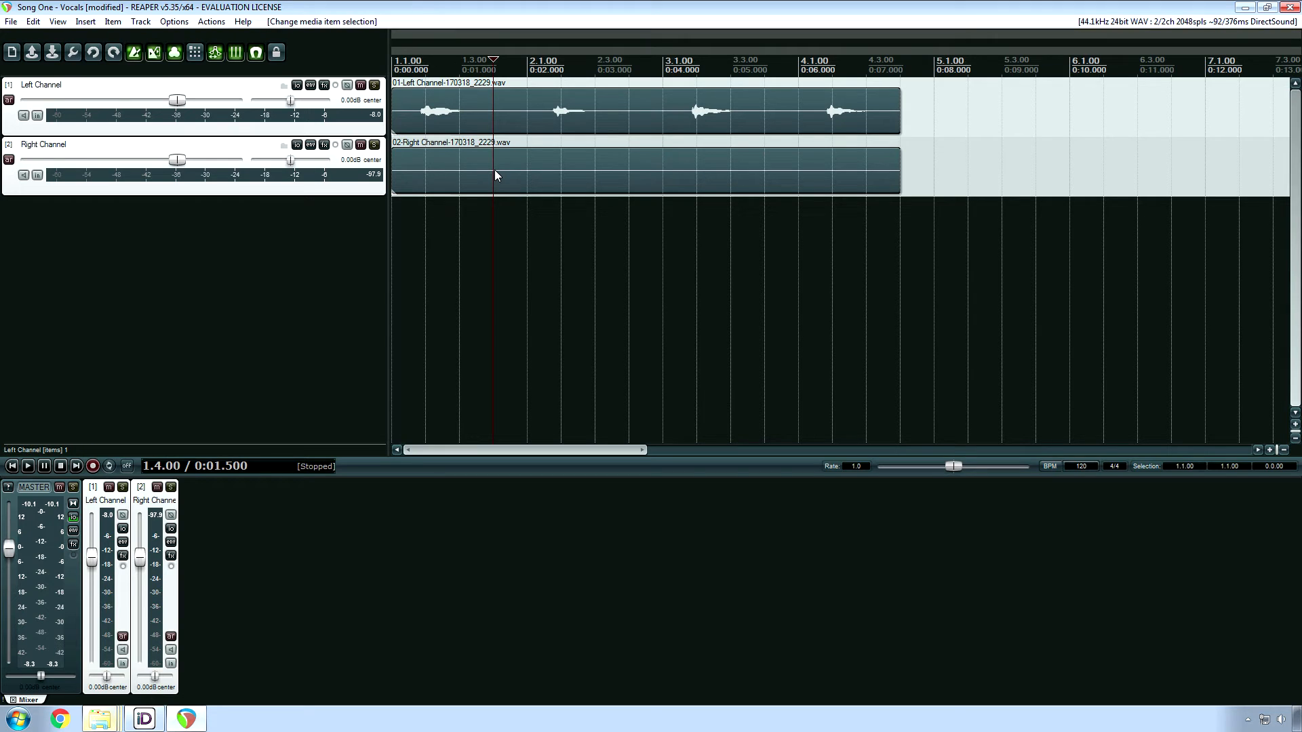
# - Find the action "Item: Split items at edit or play cursor" with the filter "split" and add C as an extra shortcut
pyautogui.click(223, 24)
pyautogui.click(227, 37)
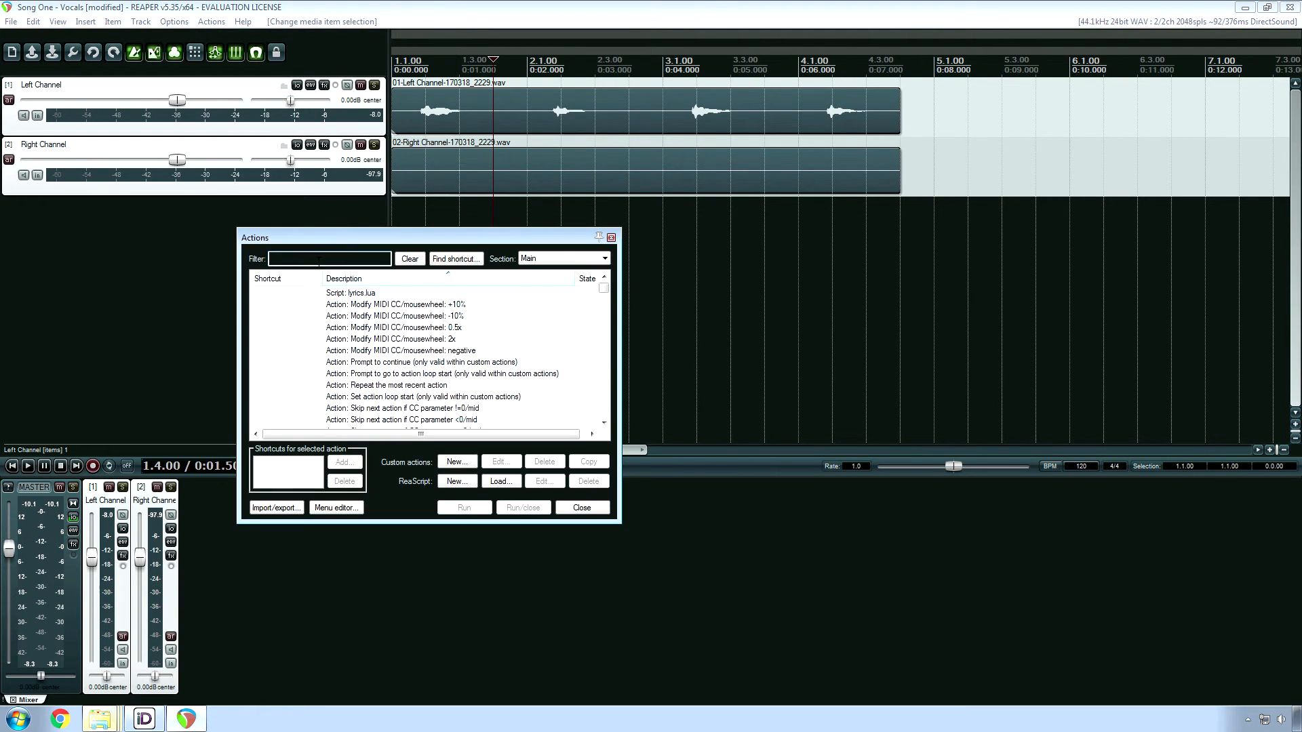
pyautogui.write('split')
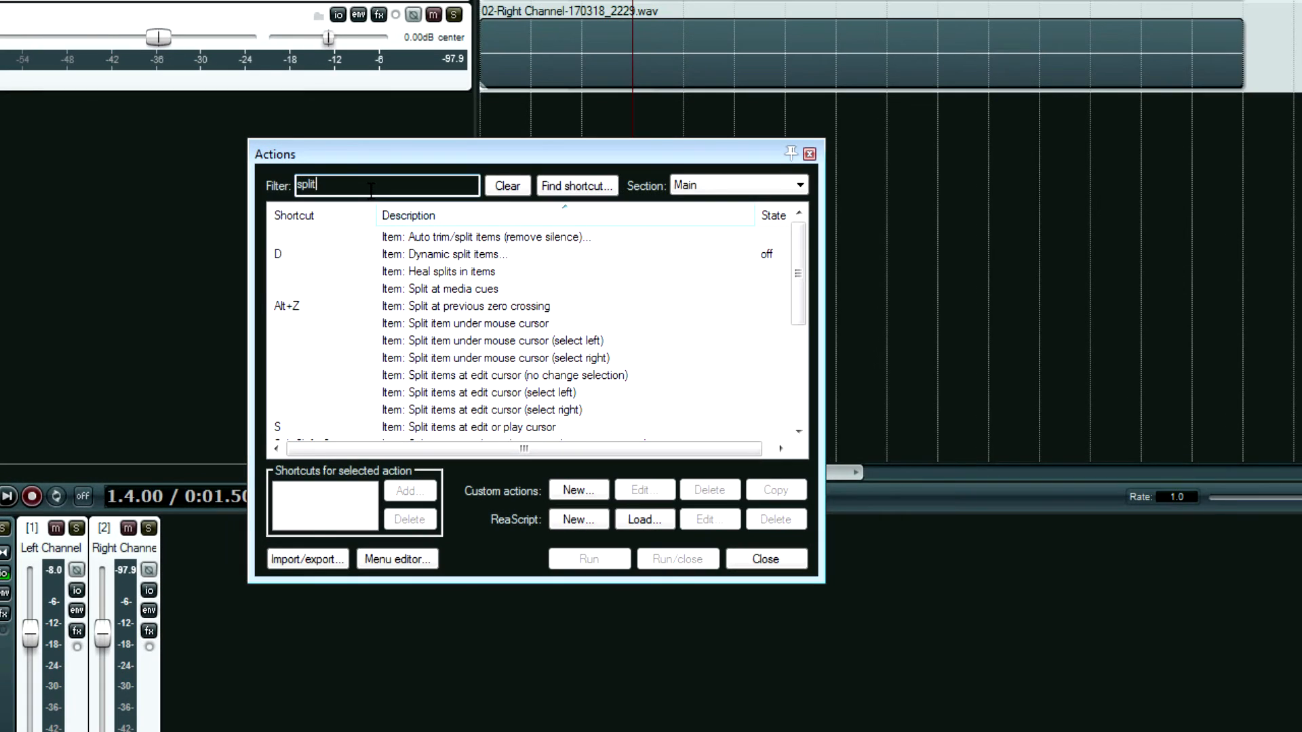
pyautogui.scroll(-1, 550, 328)
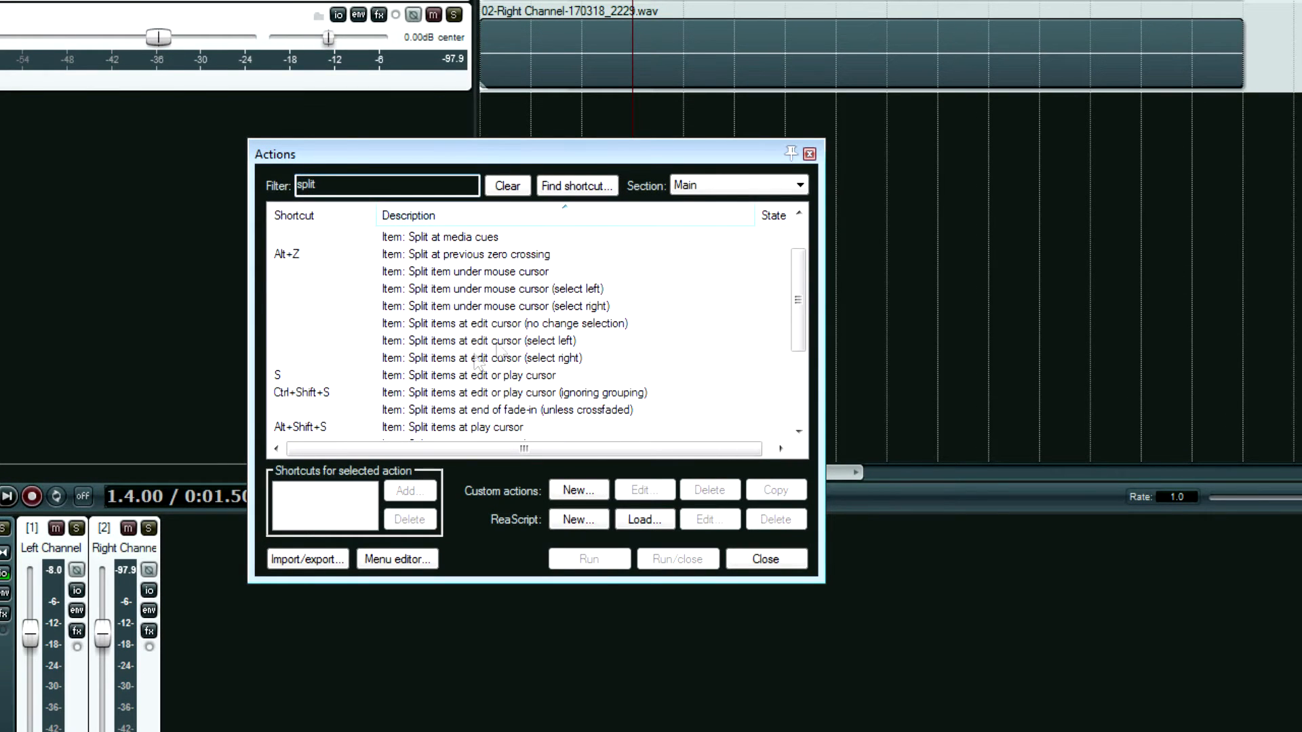
pyautogui.click(303, 378)
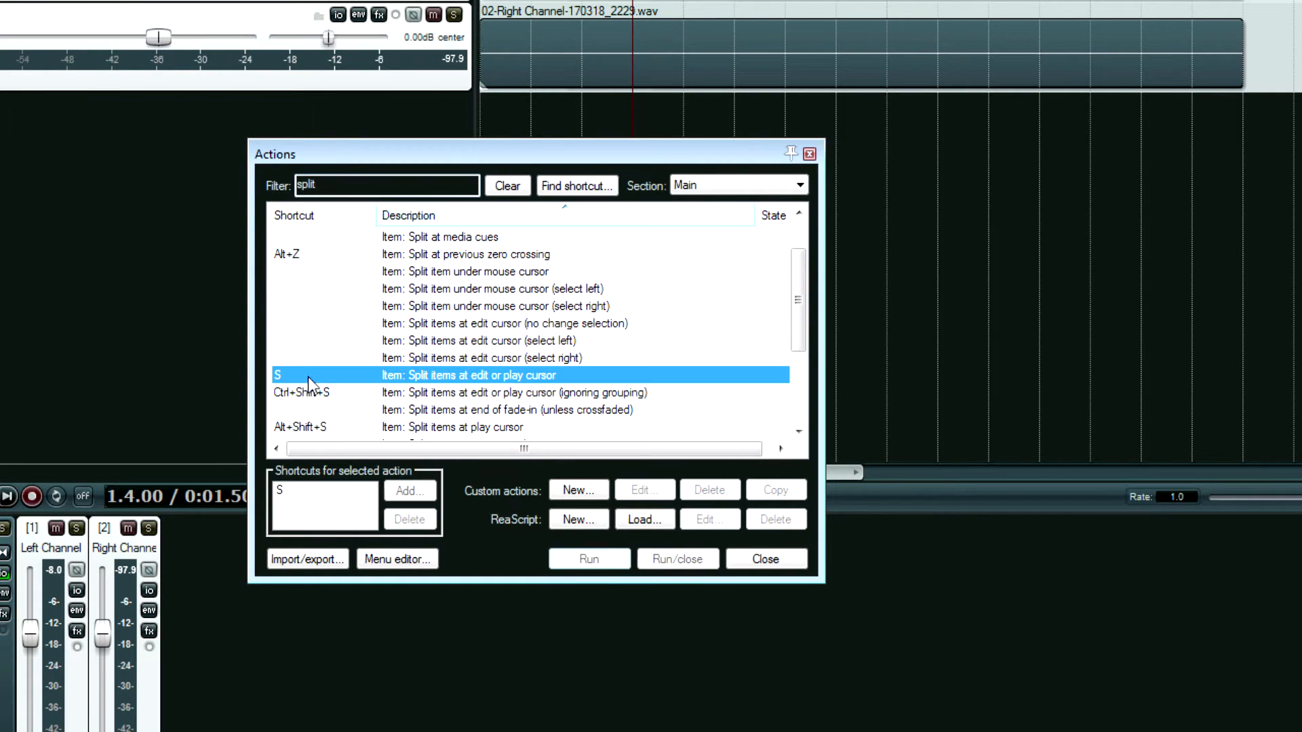
pyautogui.click(409, 490)
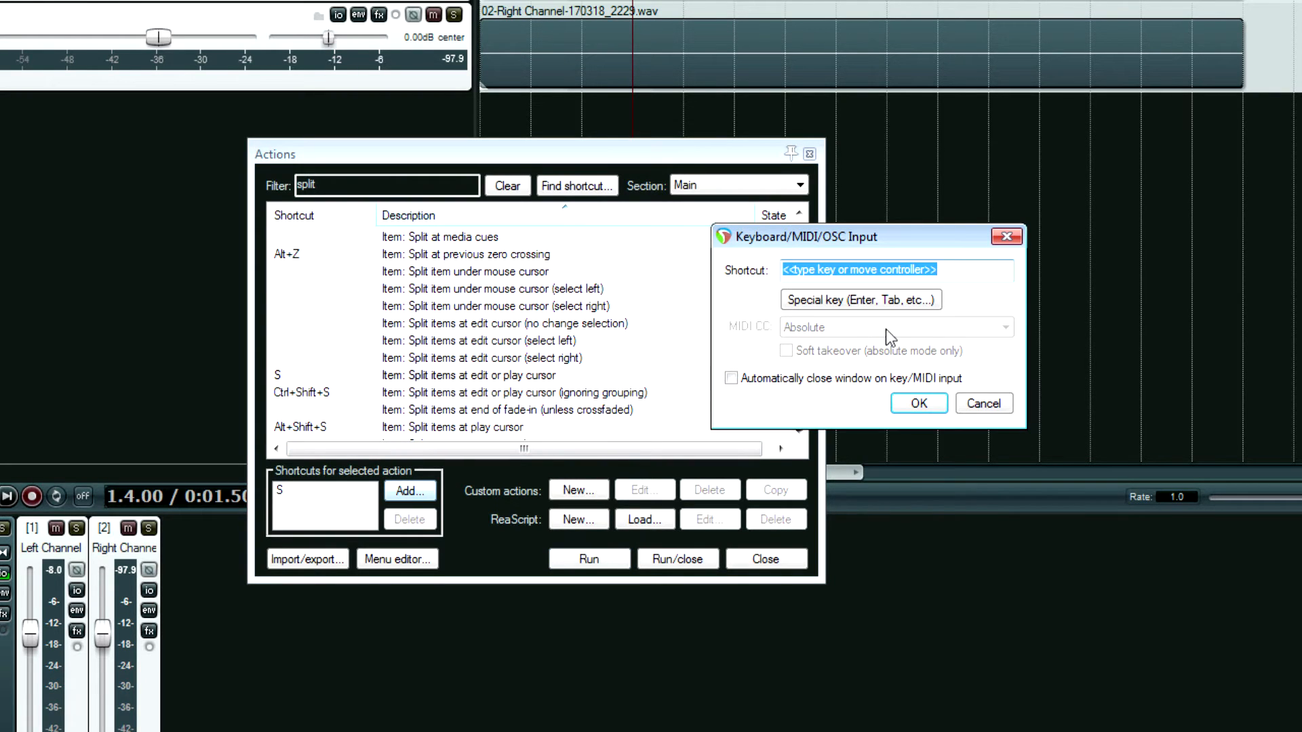
pyautogui.press('c')
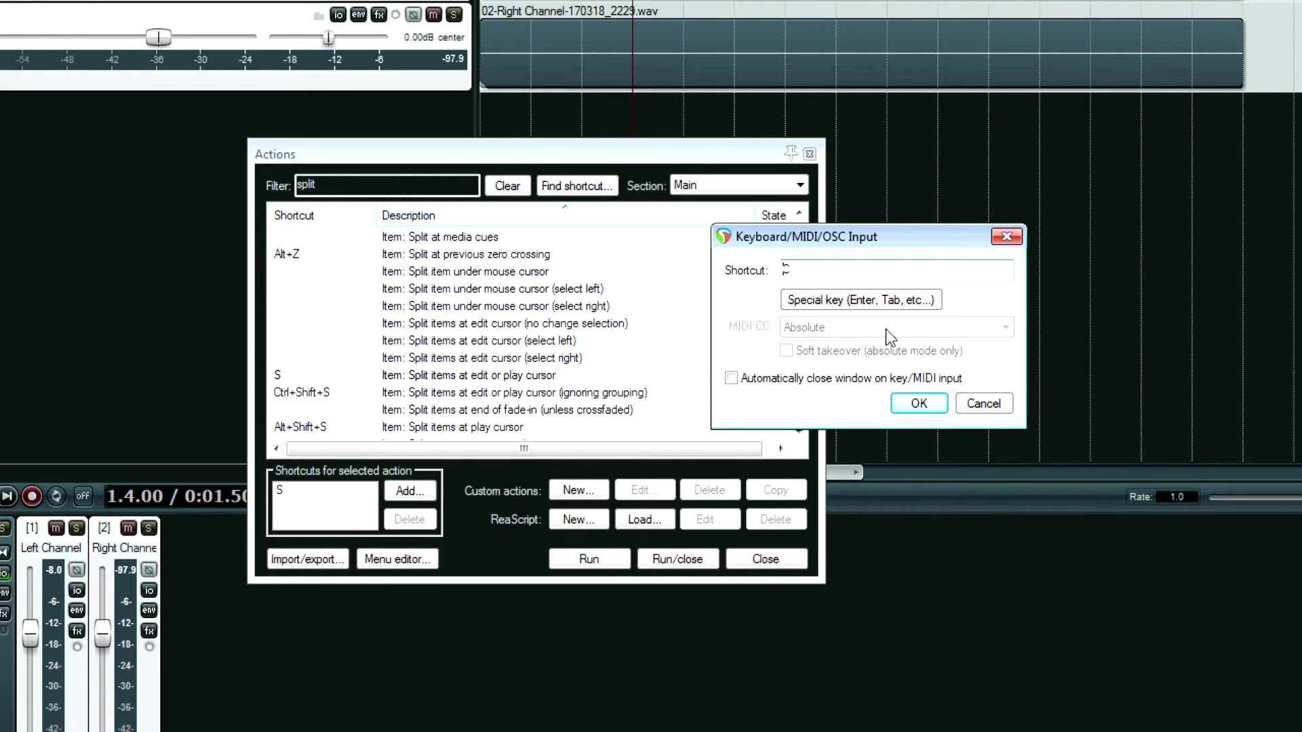
pyautogui.click(917, 405)
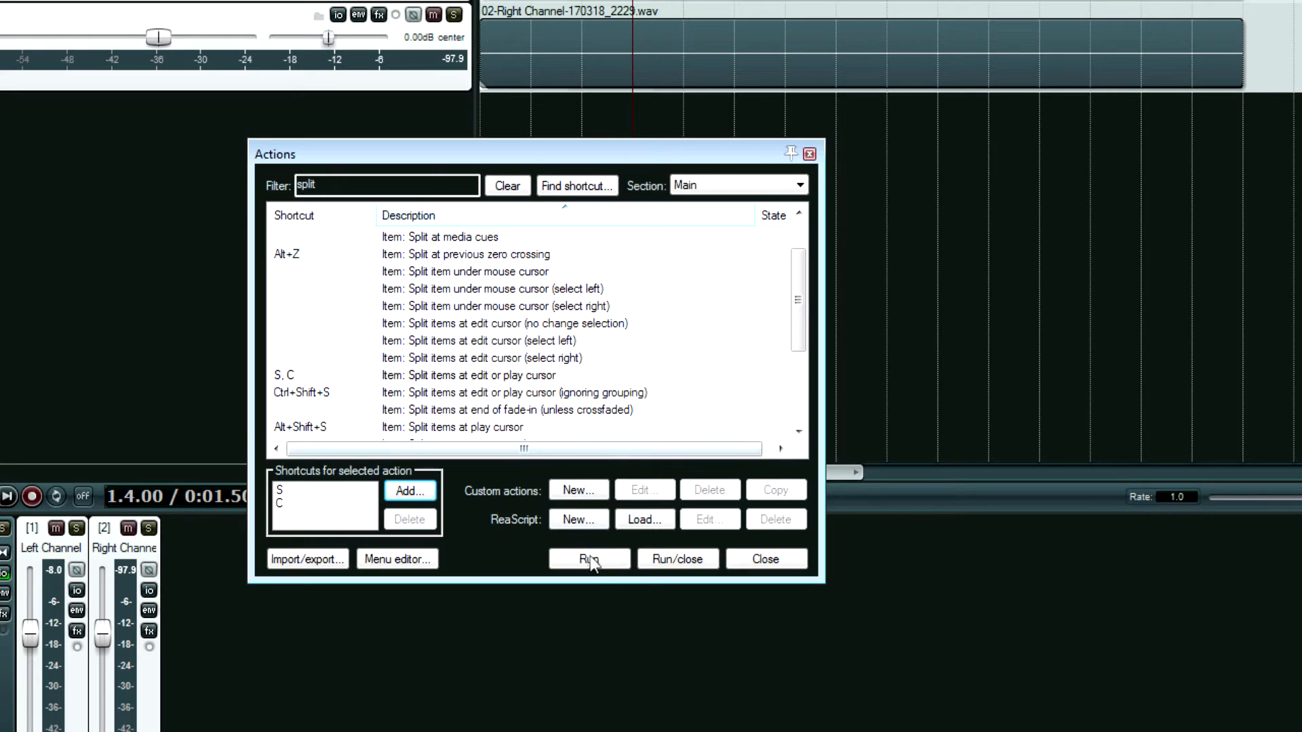
pyautogui.click(809, 155)
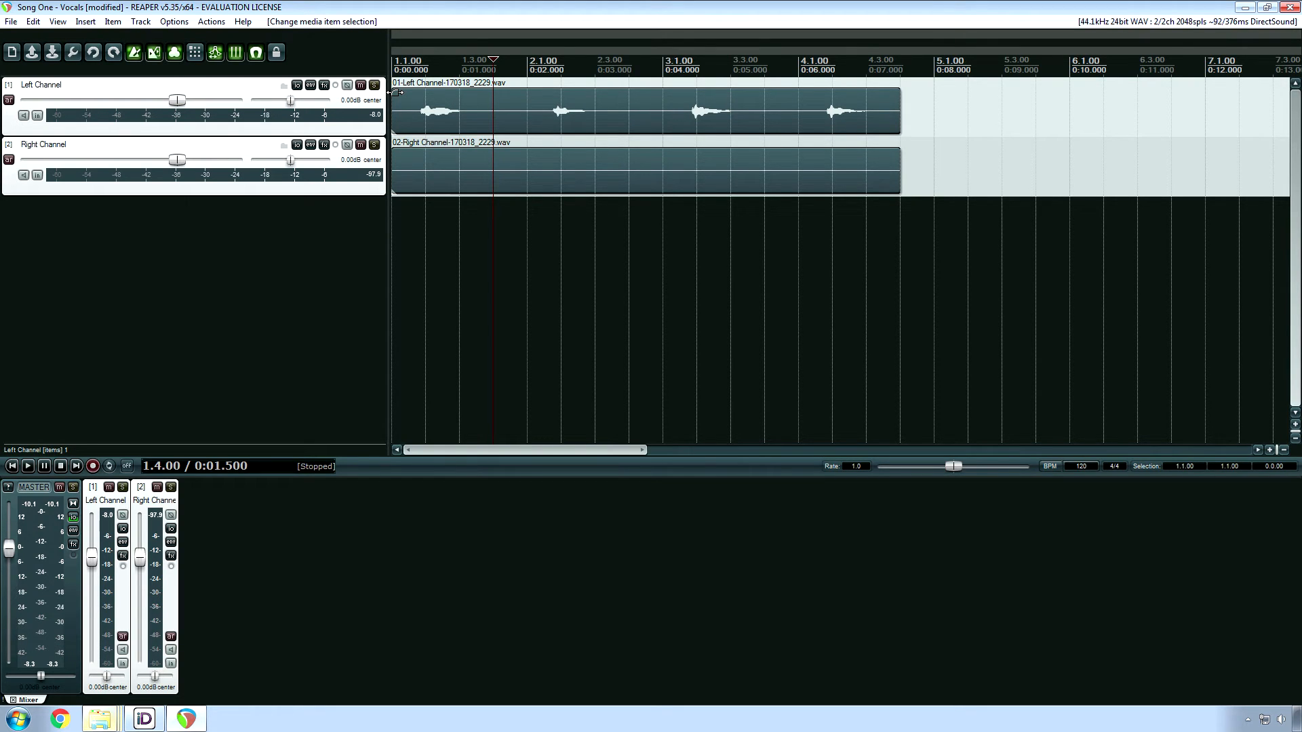
# - Add a fade-in of about 1.1 seconds to the start of both channel items
pyautogui.scroll(3, 419, 122)
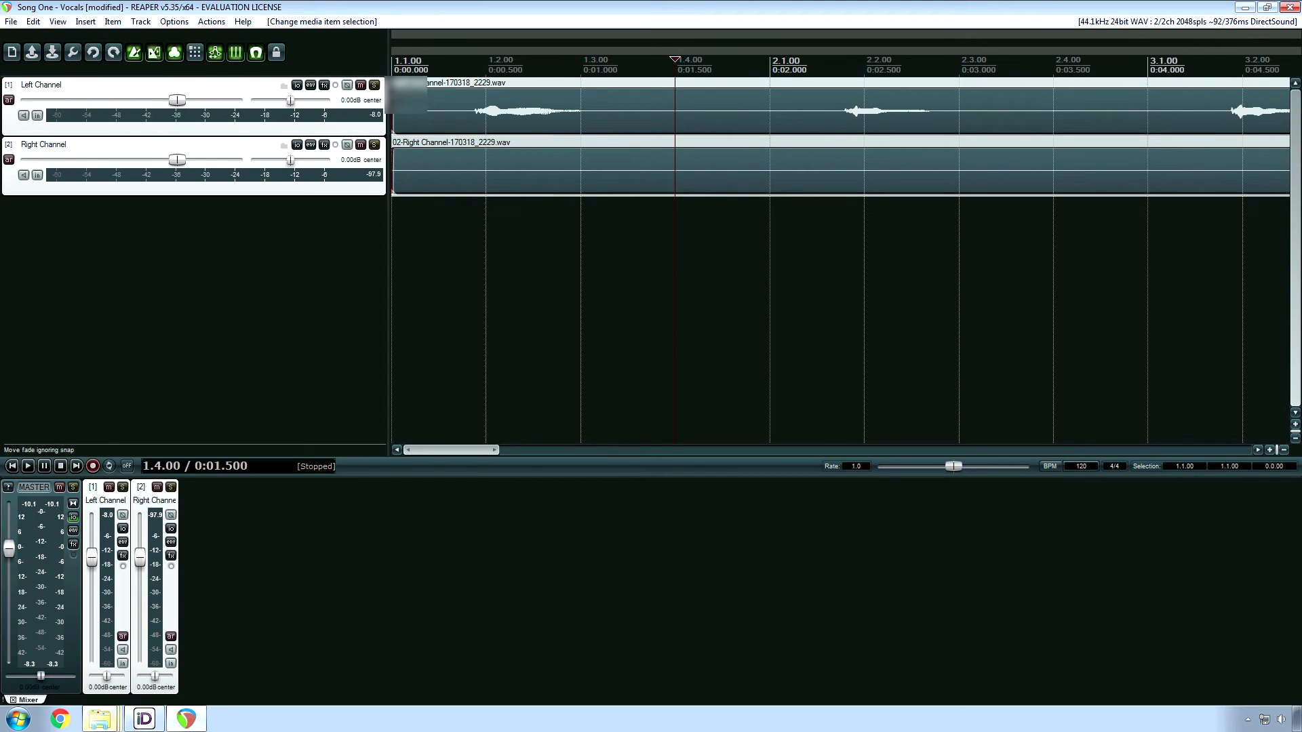
pyautogui.click(399, 94)
pyautogui.moveTo(398, 94); pyautogui.dragTo(606, 100)
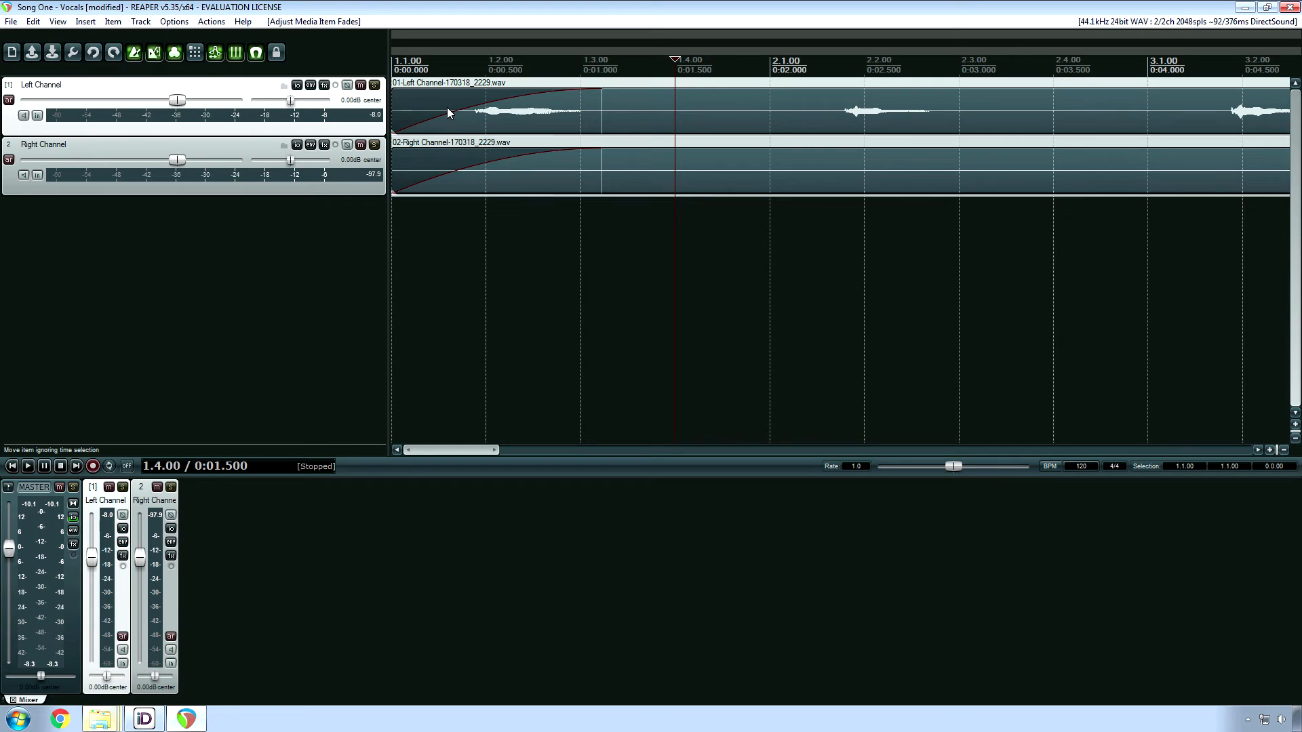
# - Try the third, slow-rising fade-in shape on the left channel item alone, and undo the shape change
pyautogui.rightClick(446, 107)
pyautogui.click(397, 95)
pyautogui.rightClick(398, 95)
pyautogui.click(398, 95)
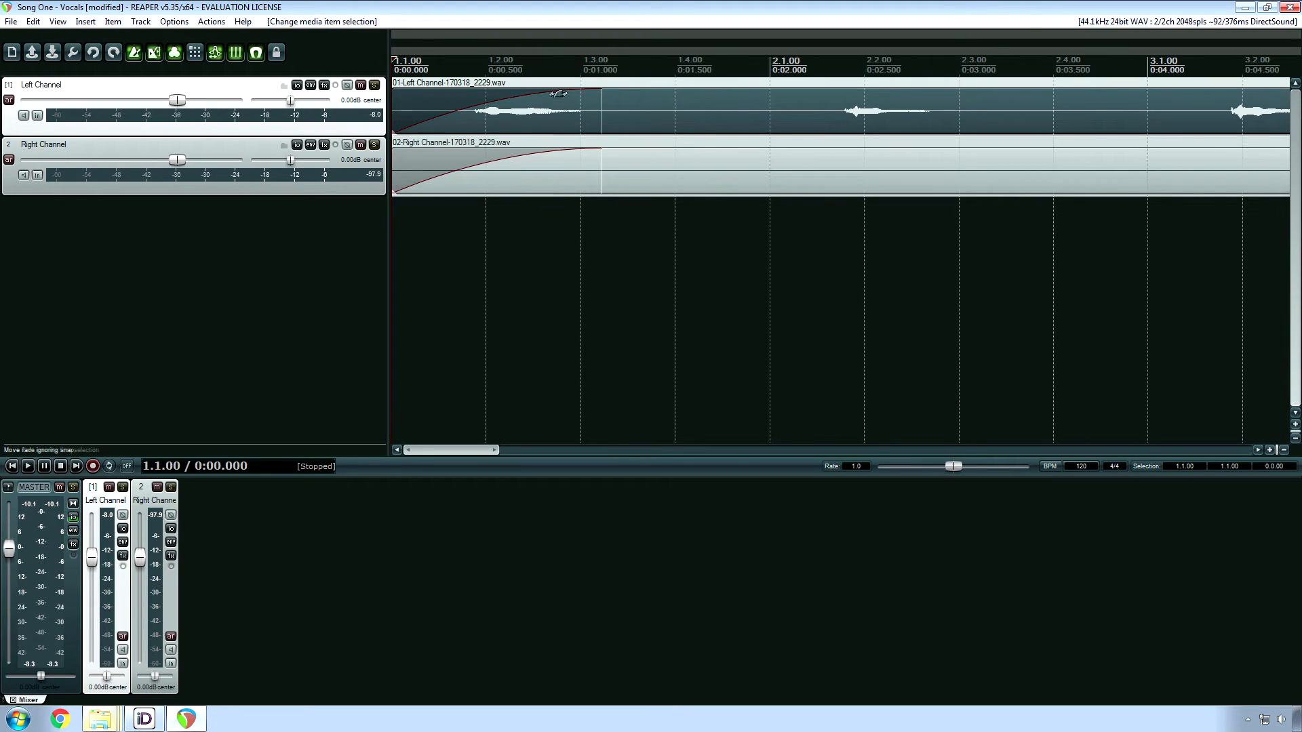
pyautogui.rightClick(601, 95)
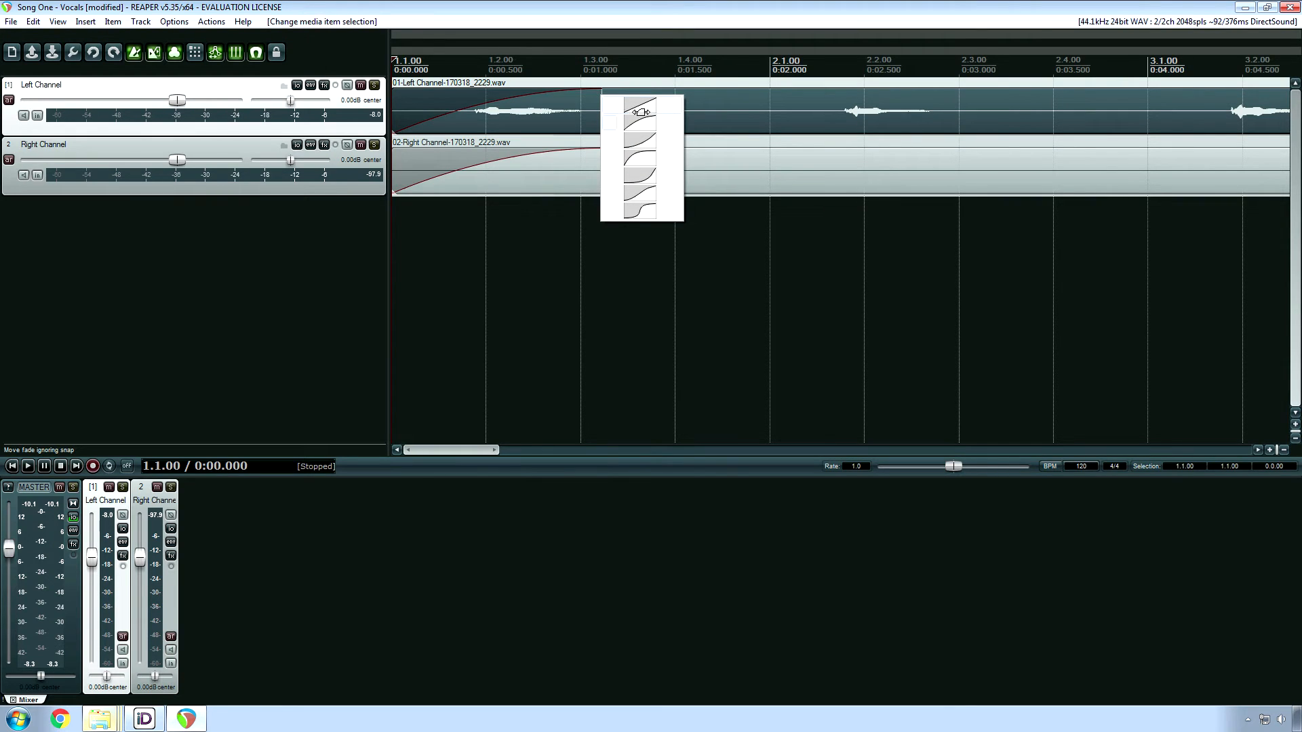
pyautogui.click(659, 145)
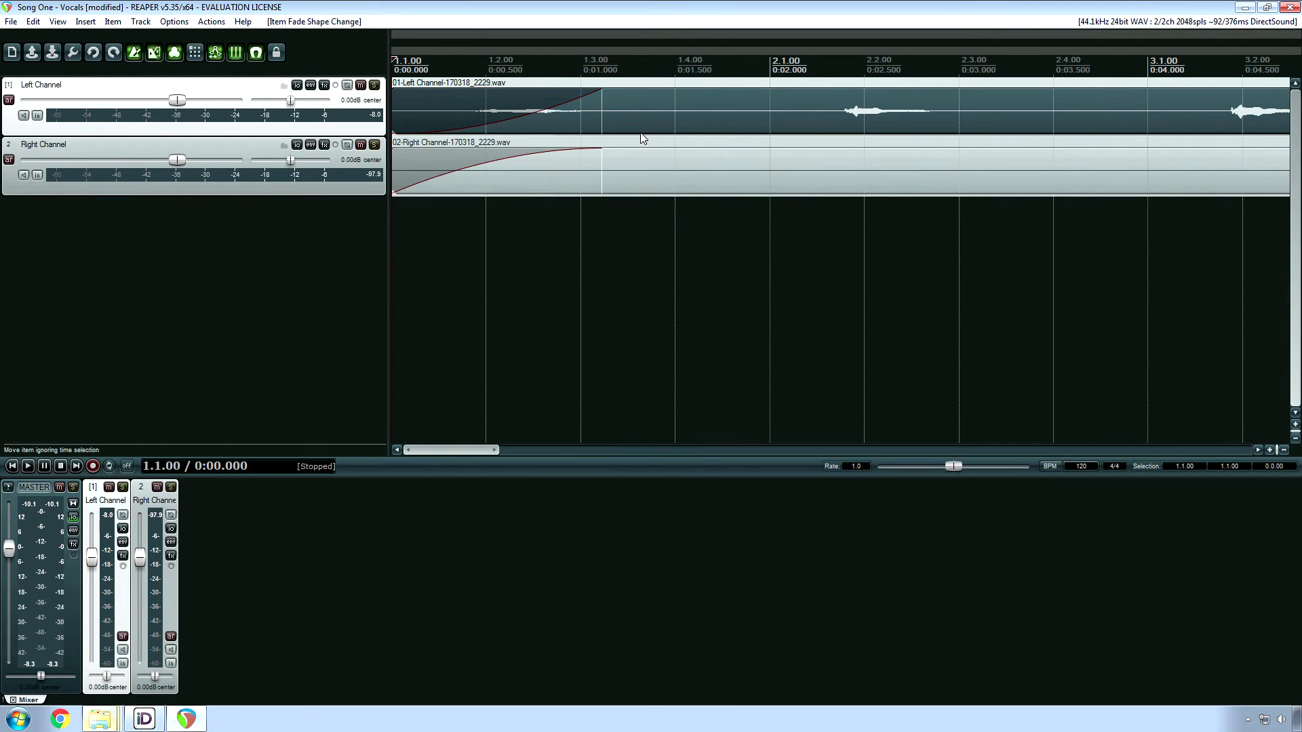
pyautogui.click(638, 143)
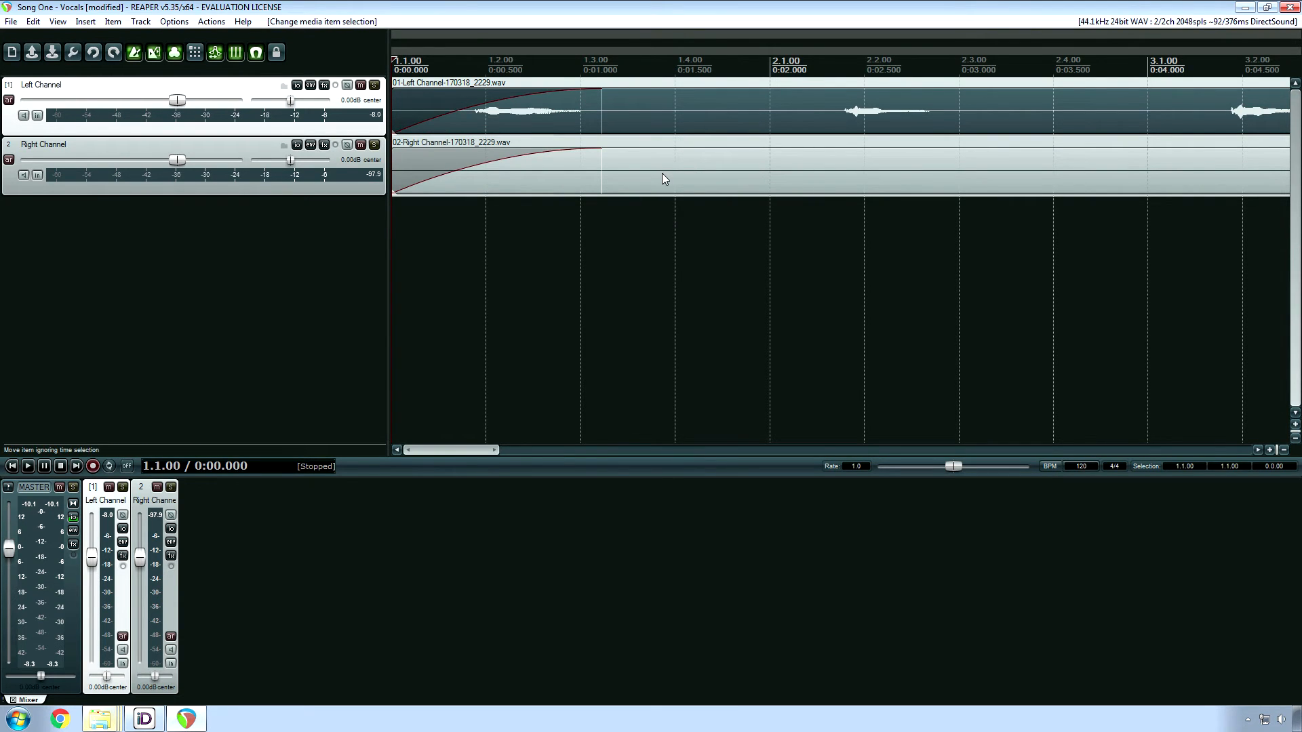
# - Select both channel items and change their fade-ins to the third, slow-rising curve shape
pyautogui.click(657, 170)
pyautogui.keyDown('ctrl'); pyautogui.click(655, 121); pyautogui.keyUp('ctrl')
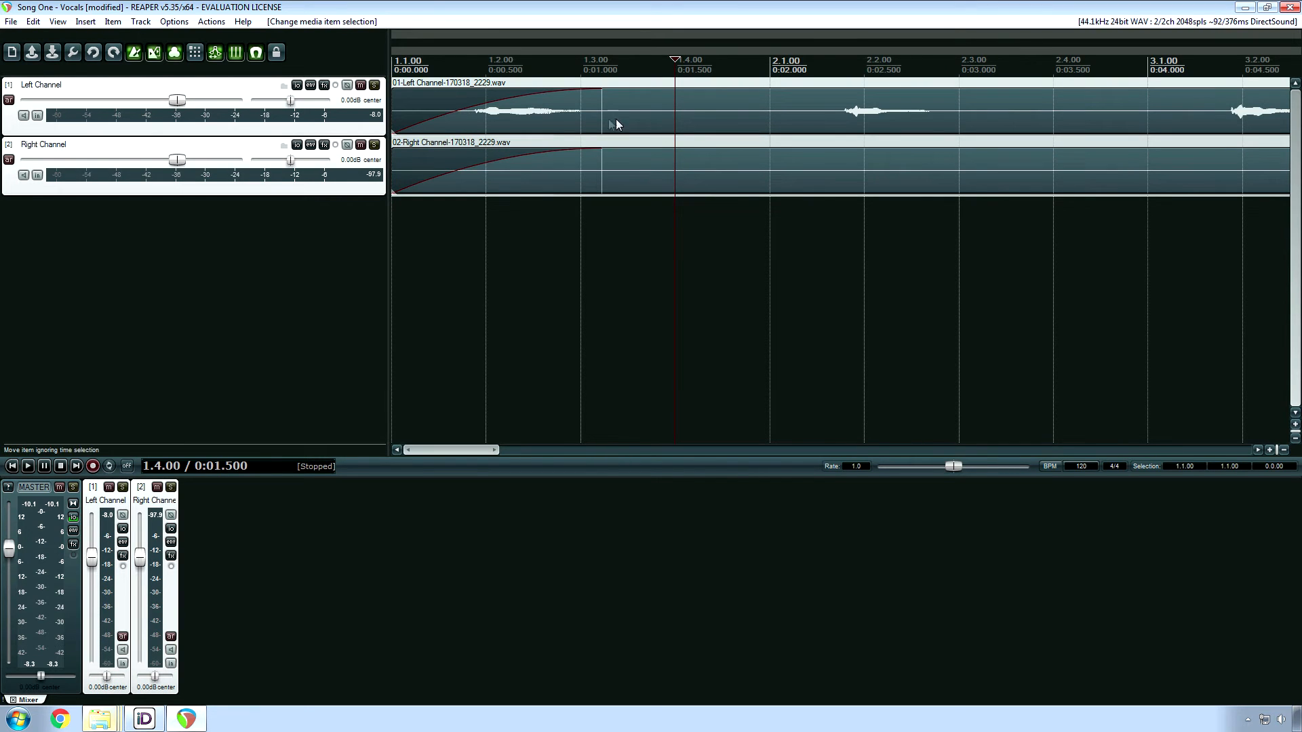
pyautogui.rightClick(588, 110)
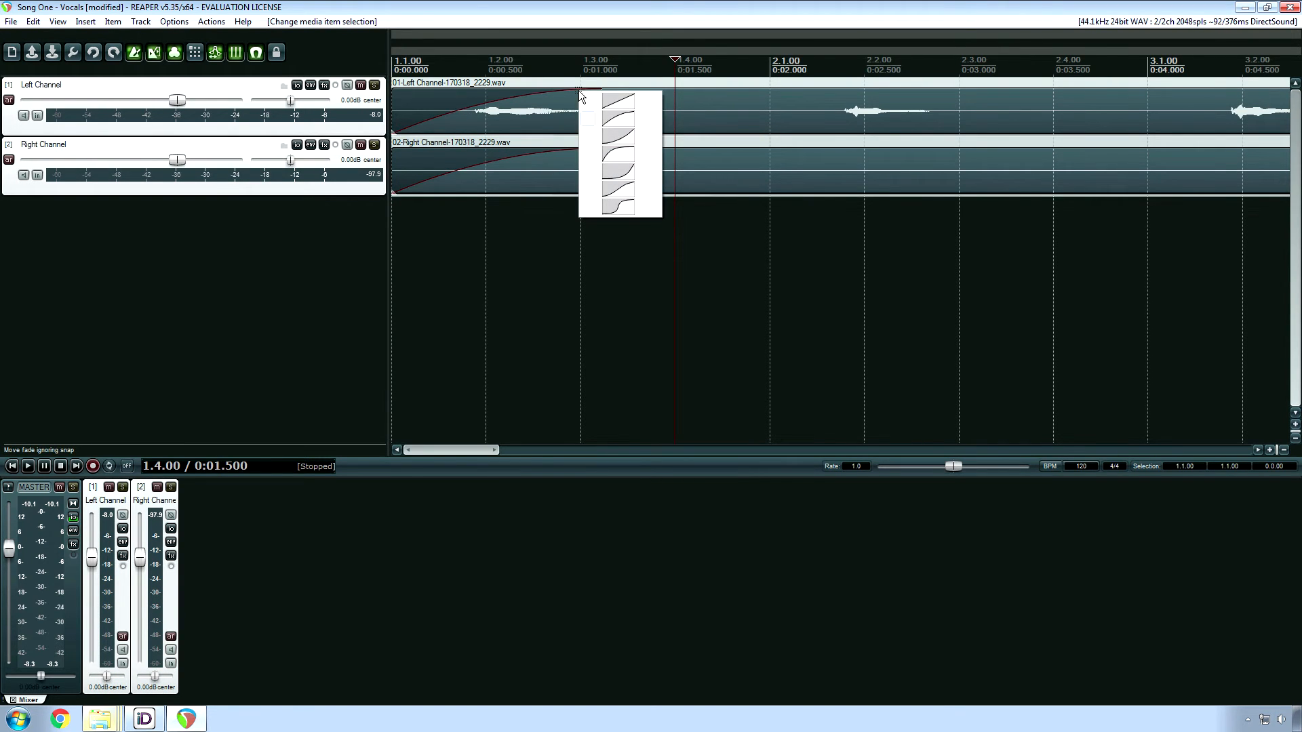
pyautogui.click(613, 135)
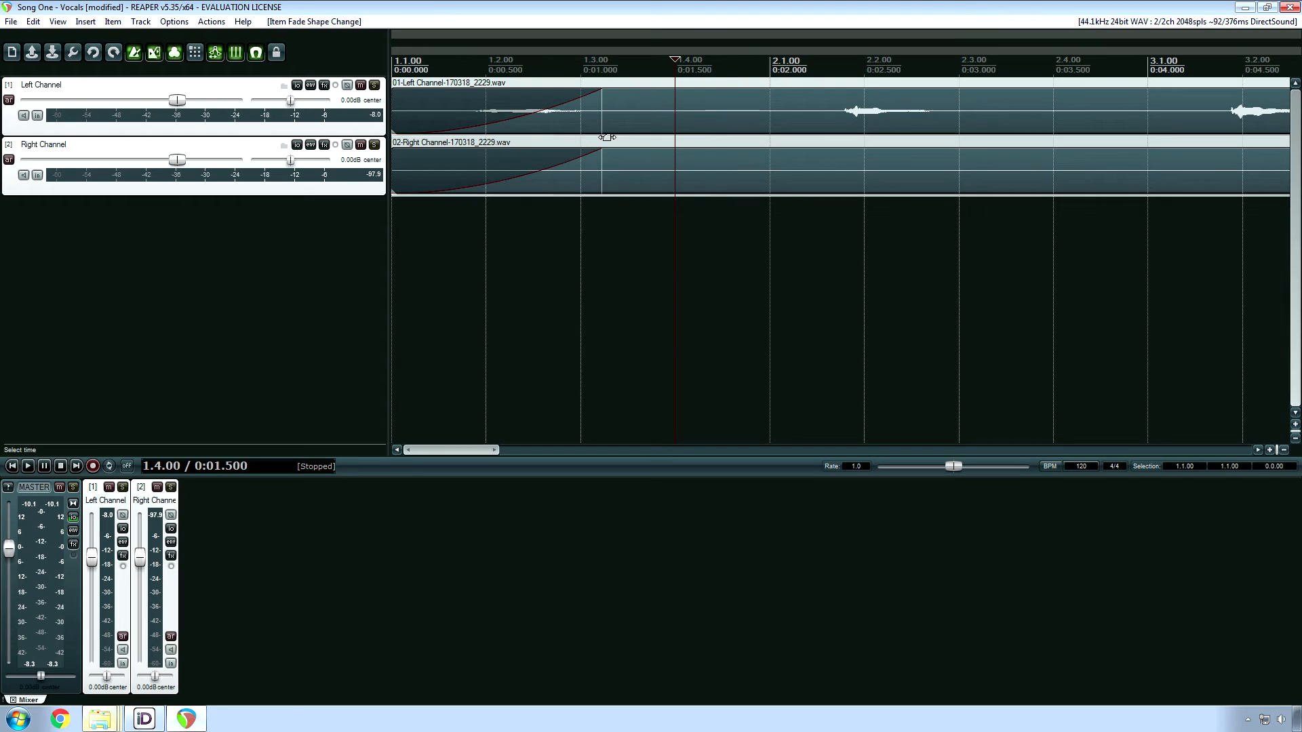
# - Turn off the metronome and play the faded opening of the items from the project start
pyautogui.click(435, 118)
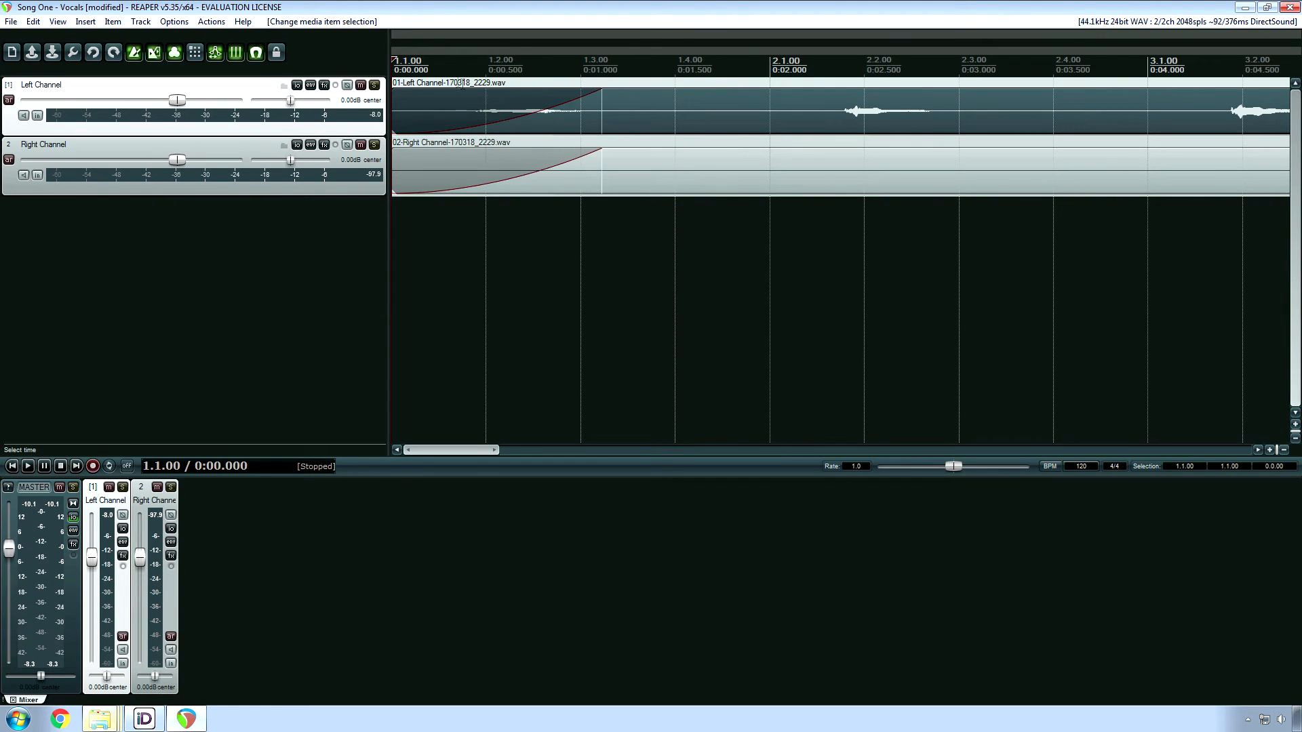
pyautogui.press('space')
pyautogui.press('space')
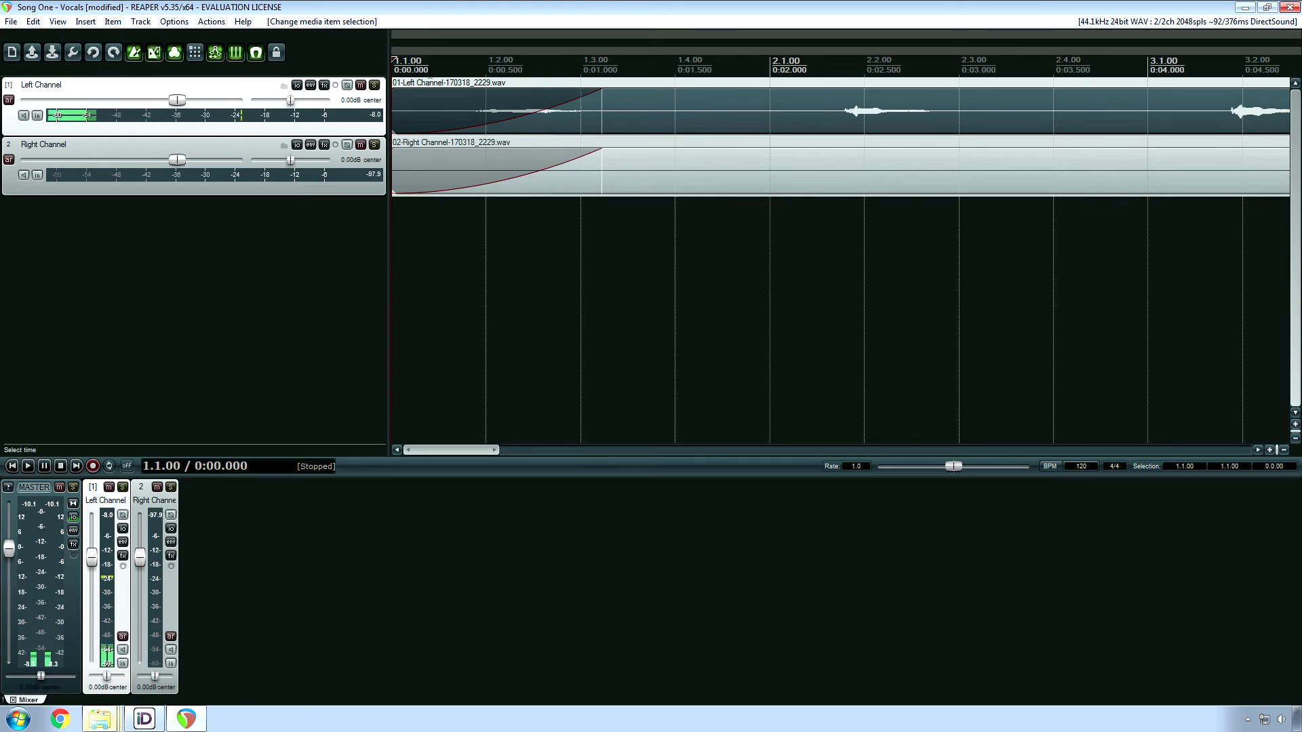
pyautogui.press('space')
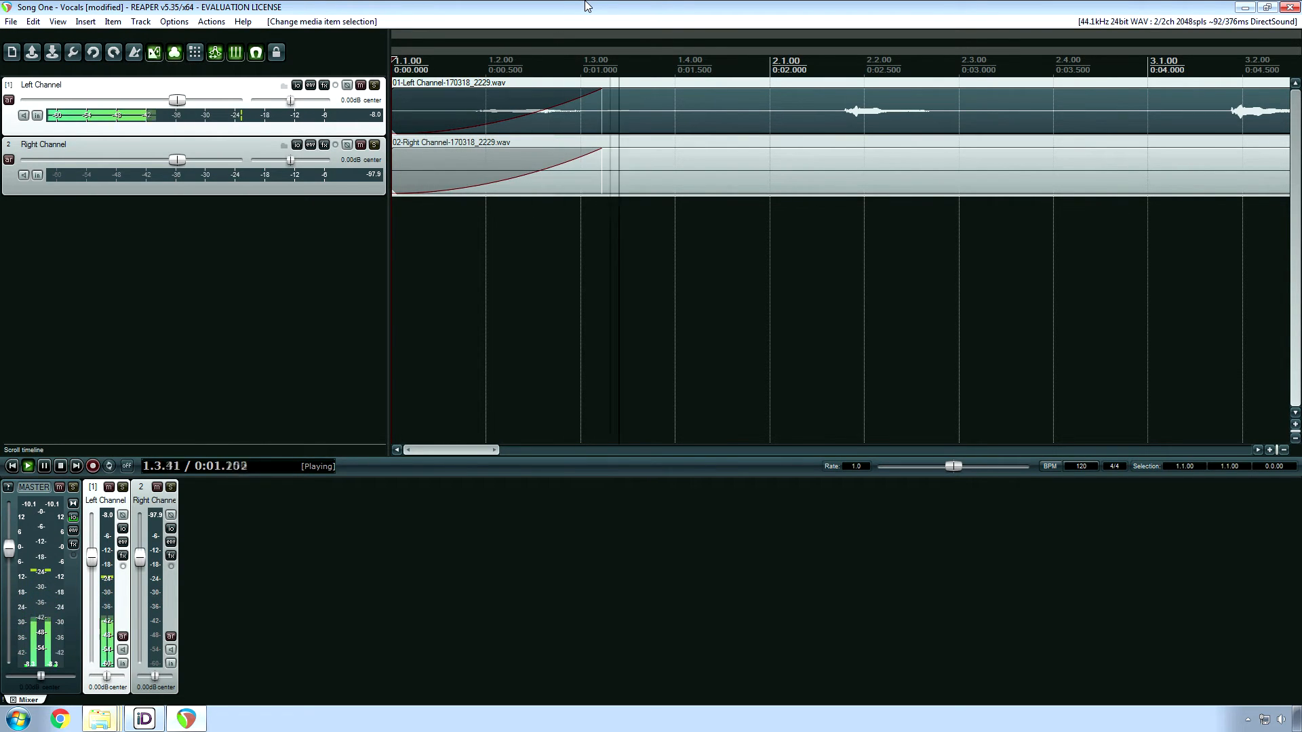
pyautogui.press('space')
# - Trim the starts of the left and right channel items to 1.2.00 and play the result from 1.1.00
pyautogui.moveTo(394, 119); pyautogui.dragTo(485, 121)
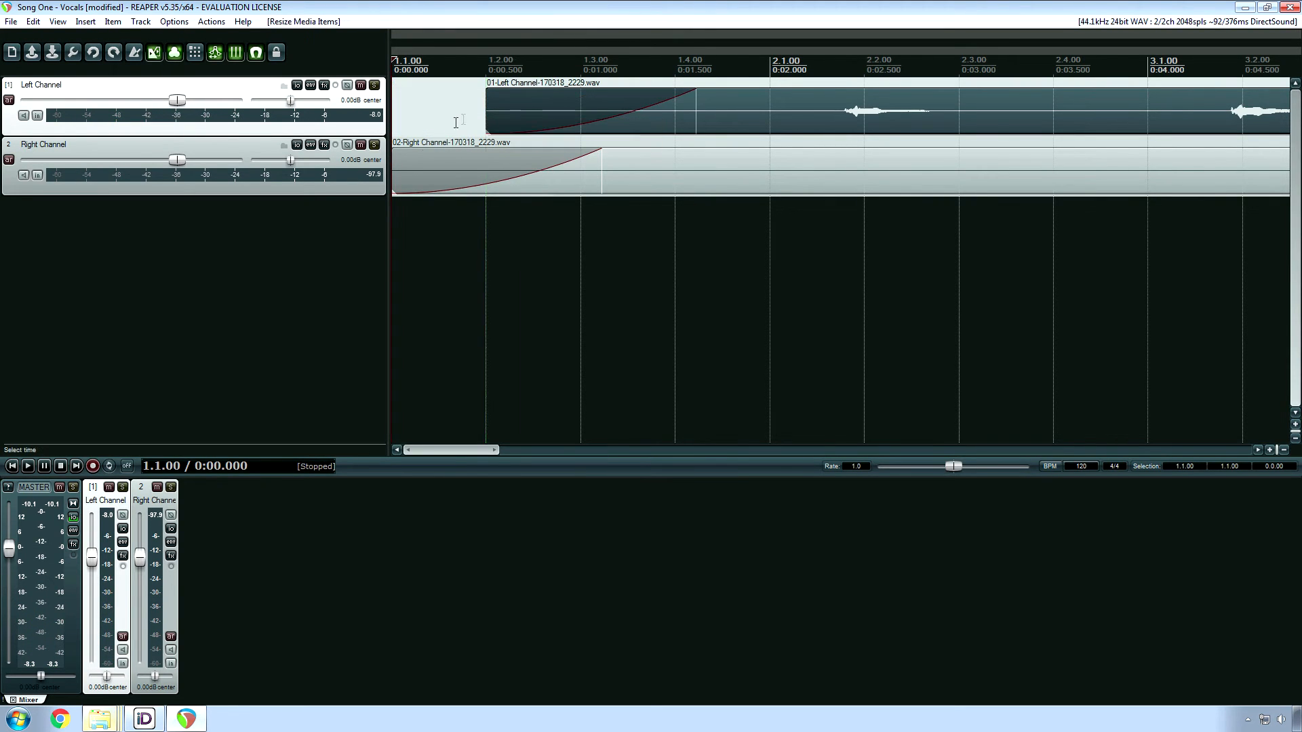
pyautogui.moveTo(396, 165); pyautogui.dragTo(486, 162)
pyautogui.click(428, 138)
pyautogui.press('space')
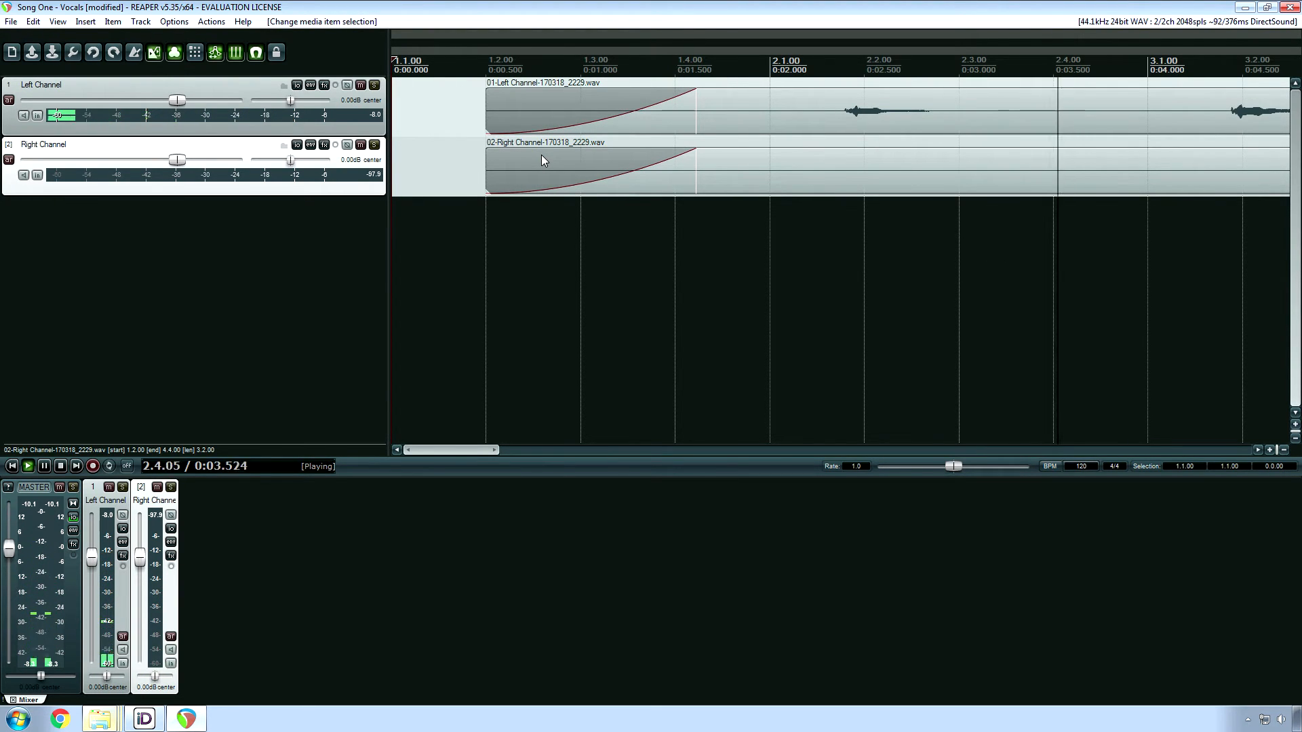
pyautogui.press('space')
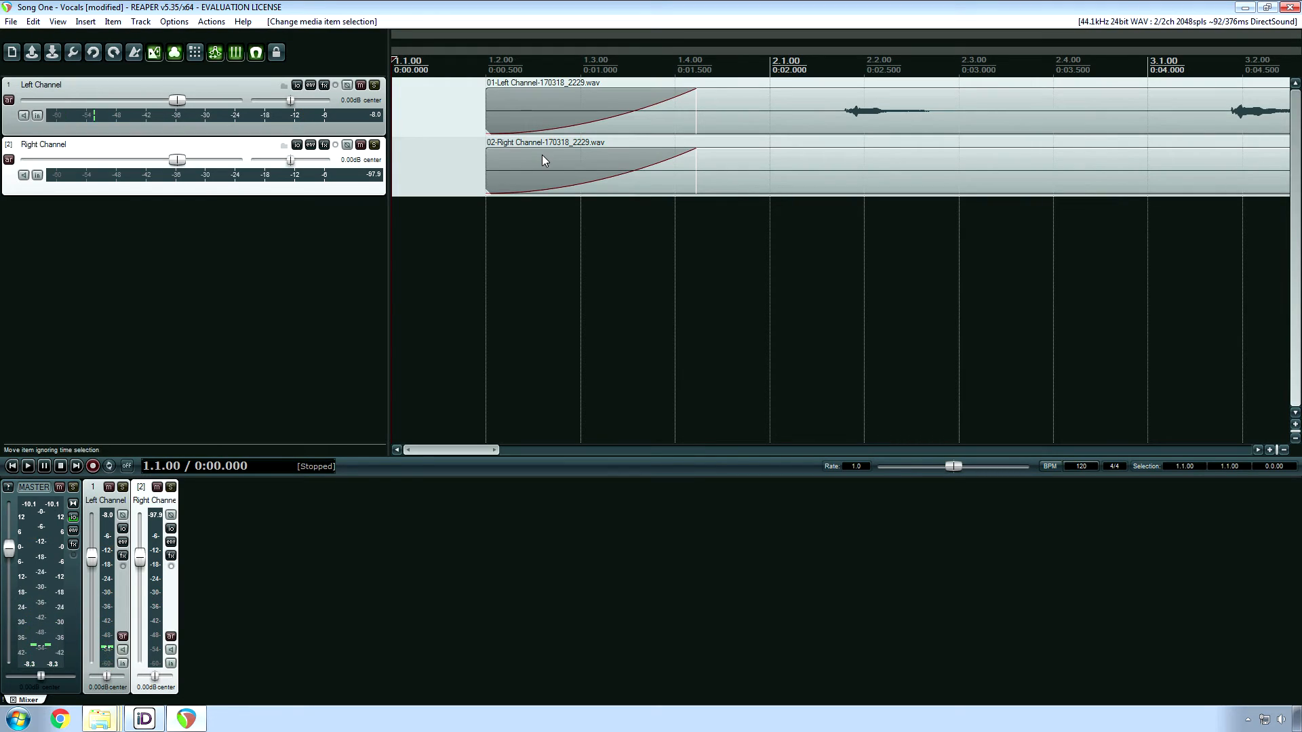
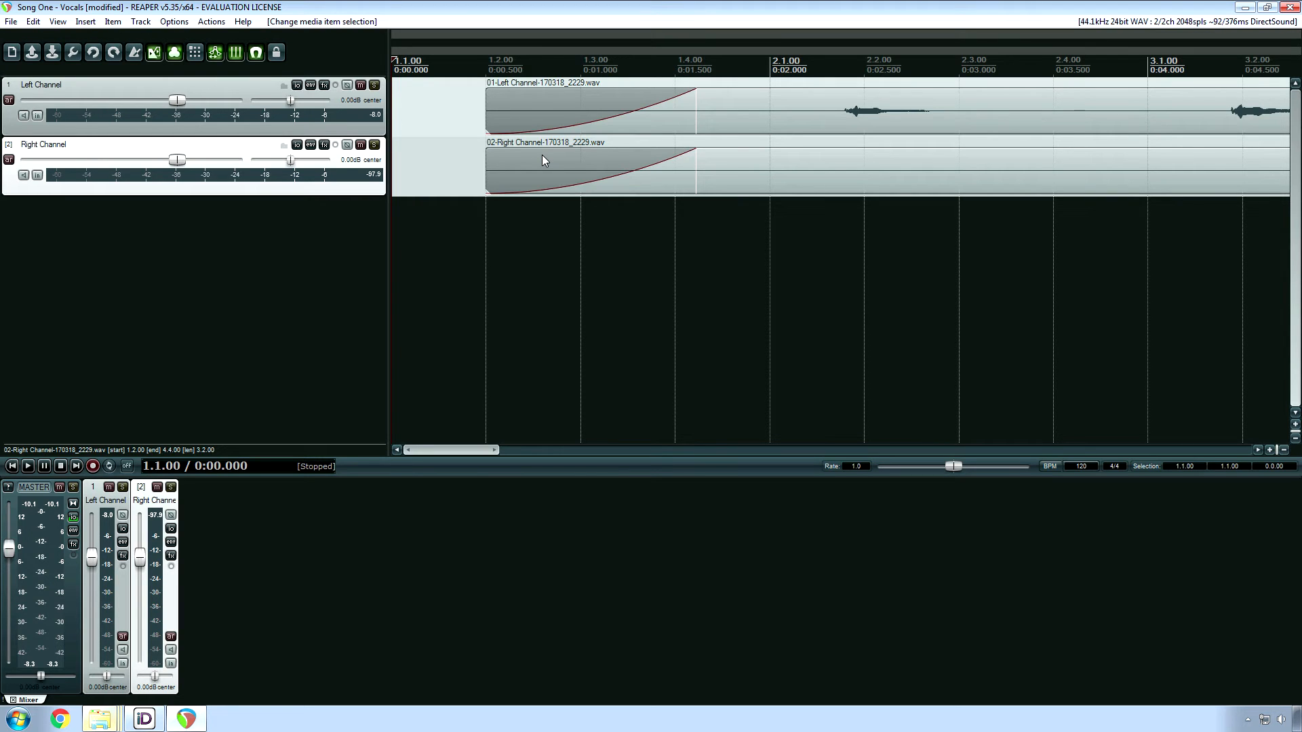
# - Select both channel items and move them together to the project start at 1.1.00
pyautogui.moveTo(814, 233); pyautogui.dragTo(771, 103)
pyautogui.moveTo(918, 118); pyautogui.dragTo(668, 120)
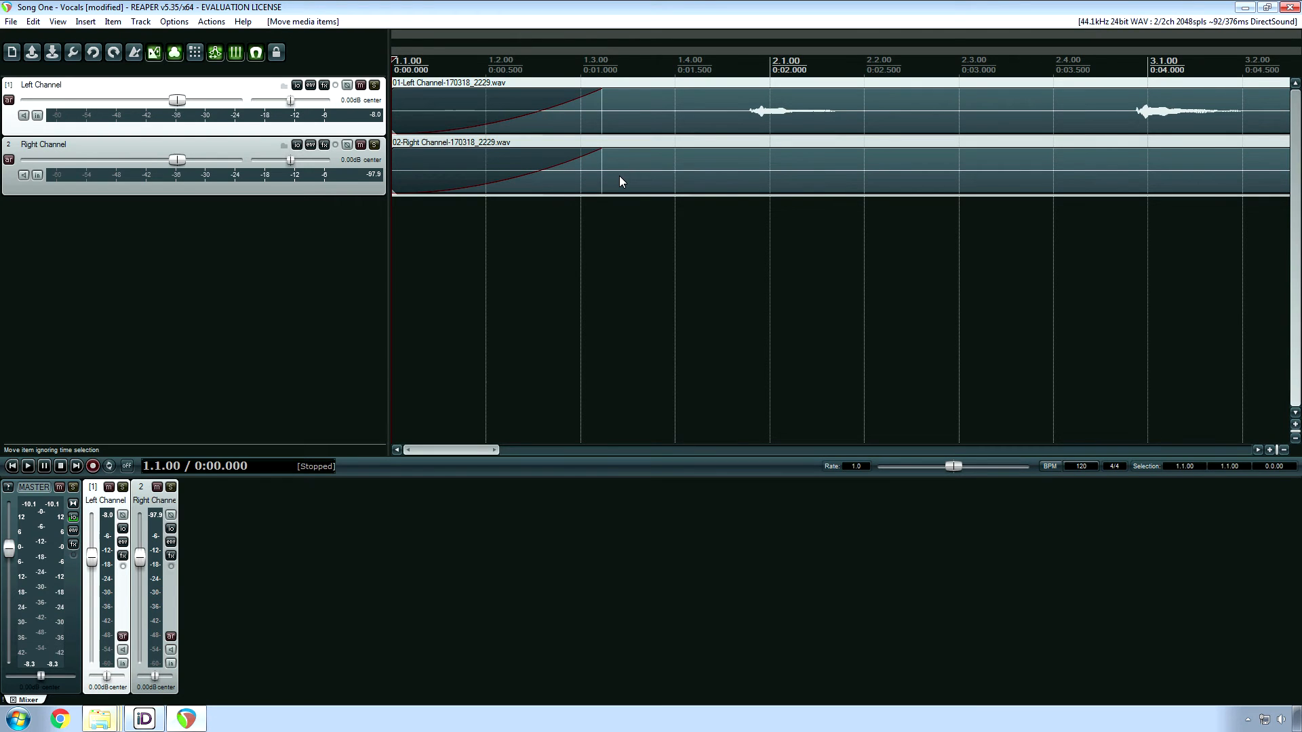
pyautogui.scroll(-6, 620, 176)
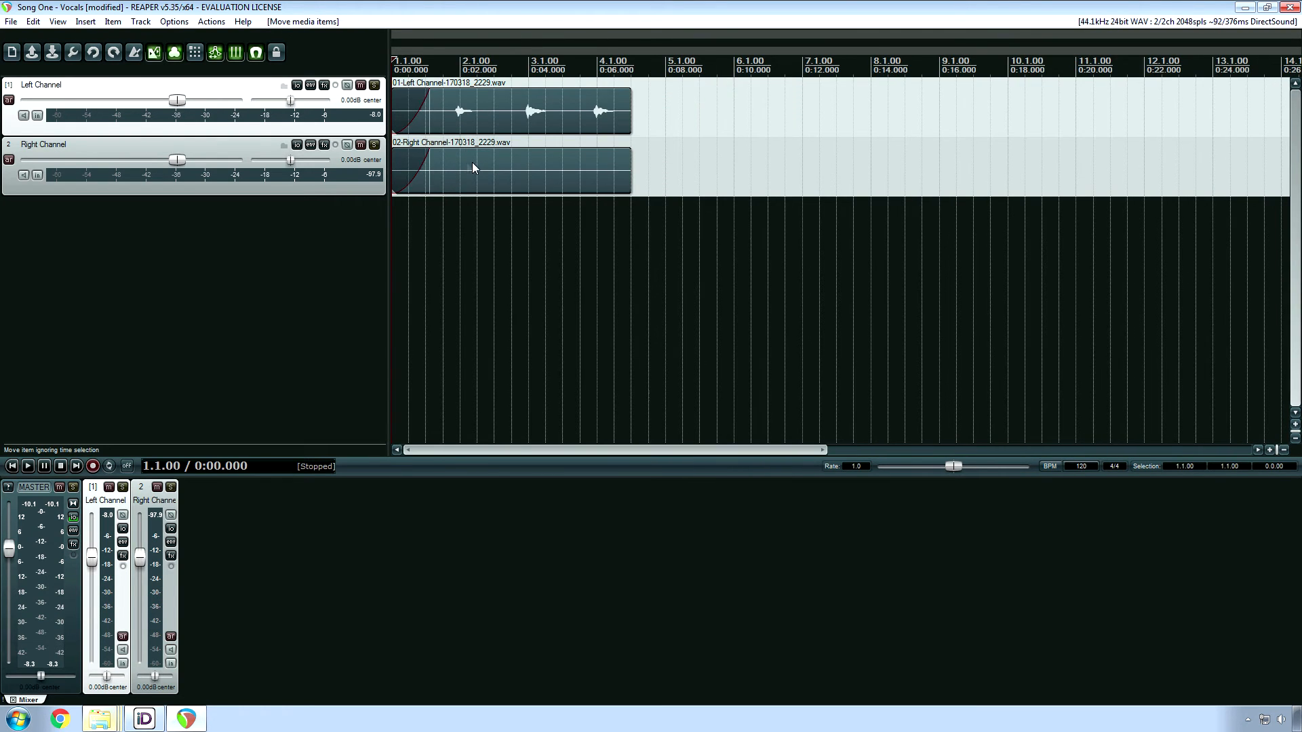
pyautogui.scroll(4, 439, 166)
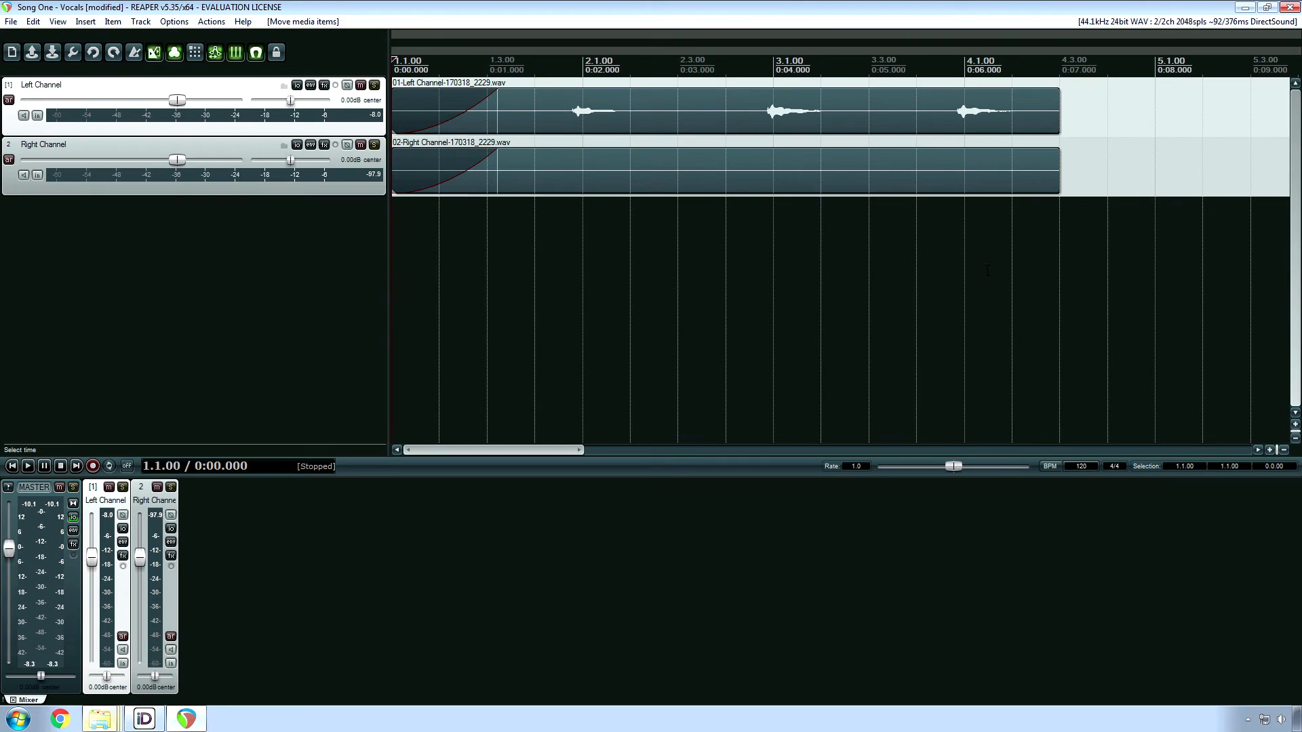
pyautogui.click(1270, 450)
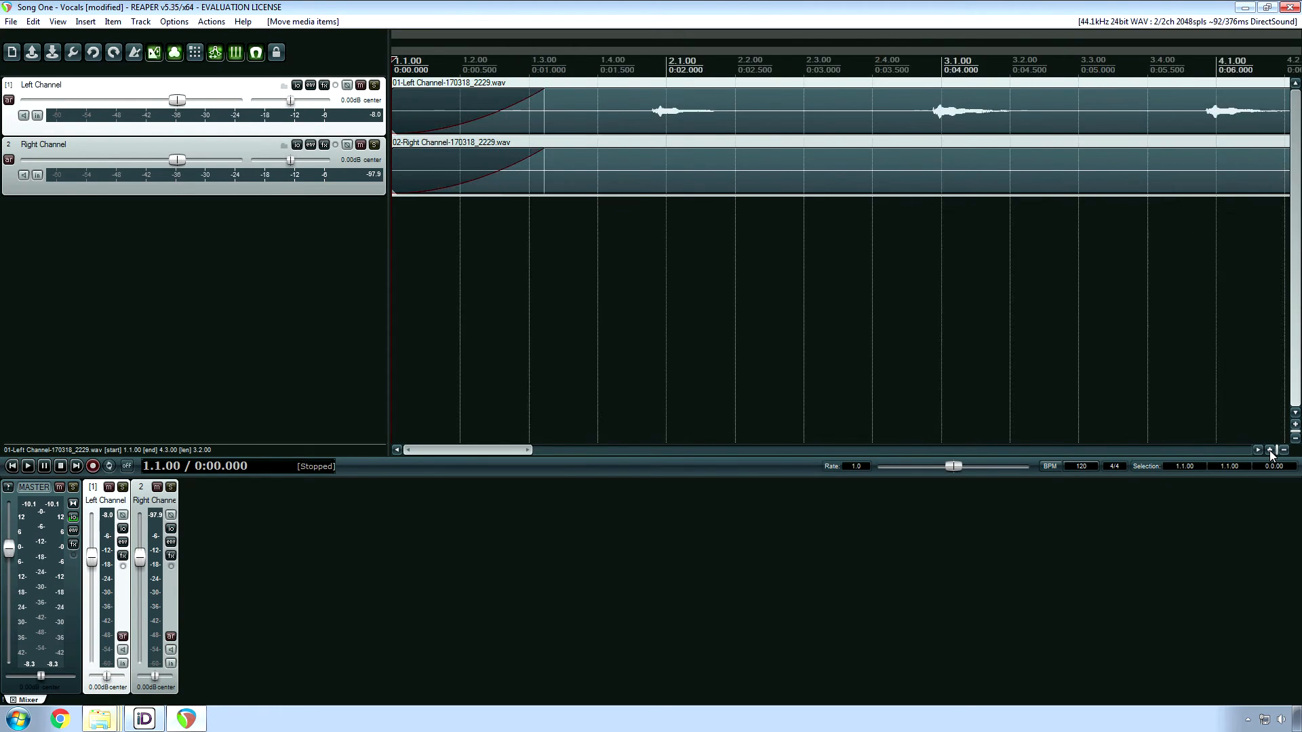
pyautogui.click(1271, 450)
pyautogui.click(1284, 450)
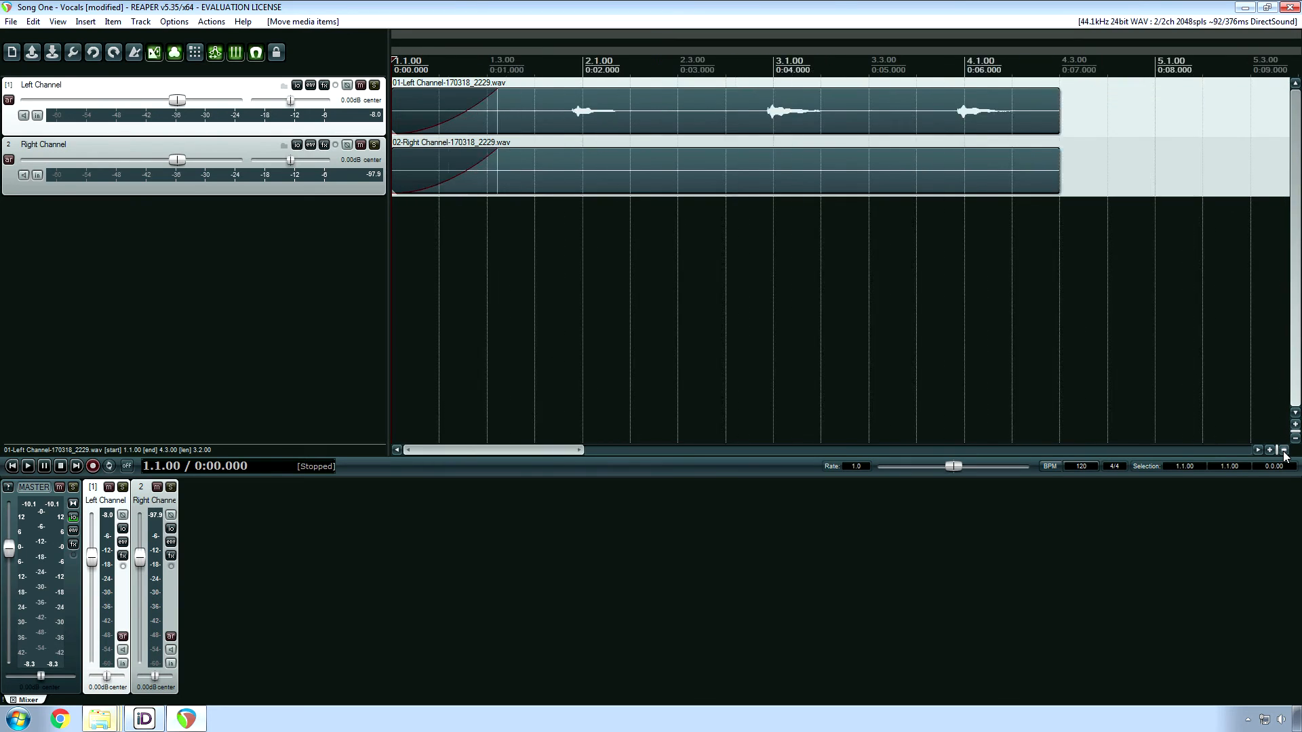
pyautogui.click(1284, 451)
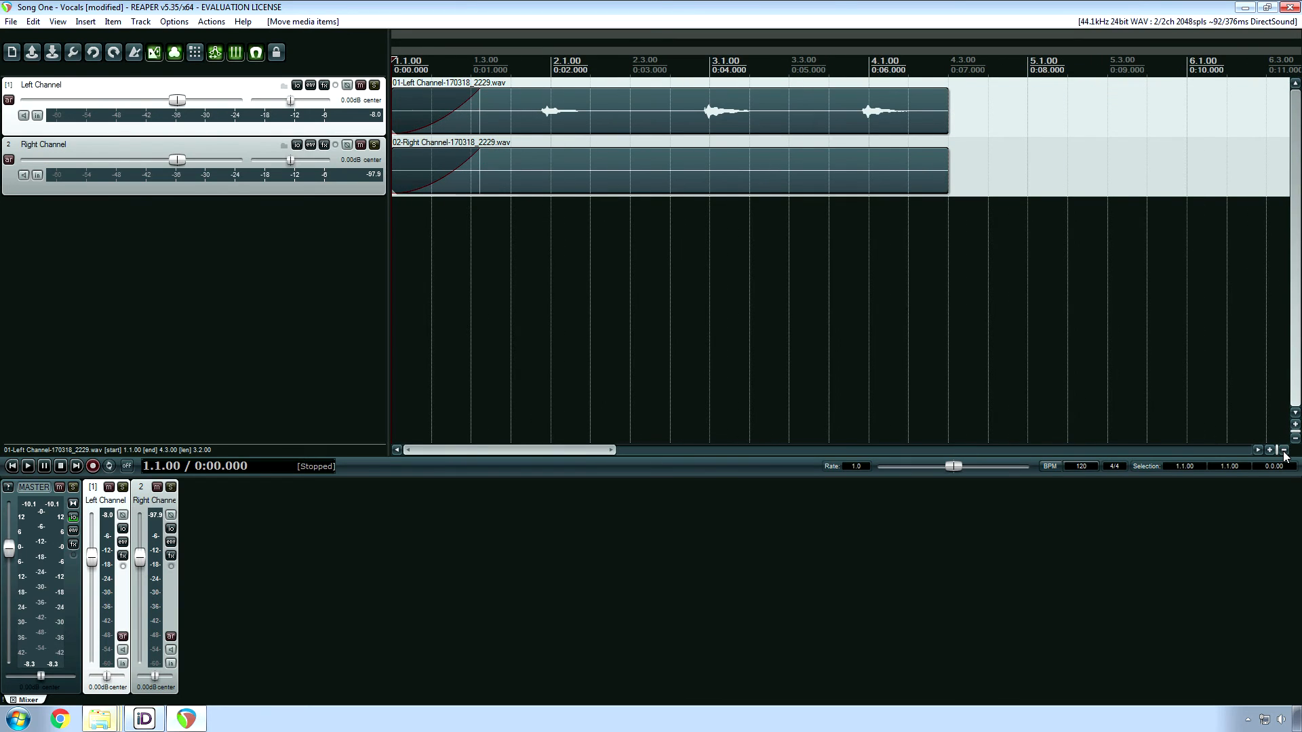
# - Select both tracks and enlarge the track height, then deselect the items and return the edit cursor to the project start
pyautogui.keyDown('ctrl'); pyautogui.click(240, 146); pyautogui.keyUp('ctrl')
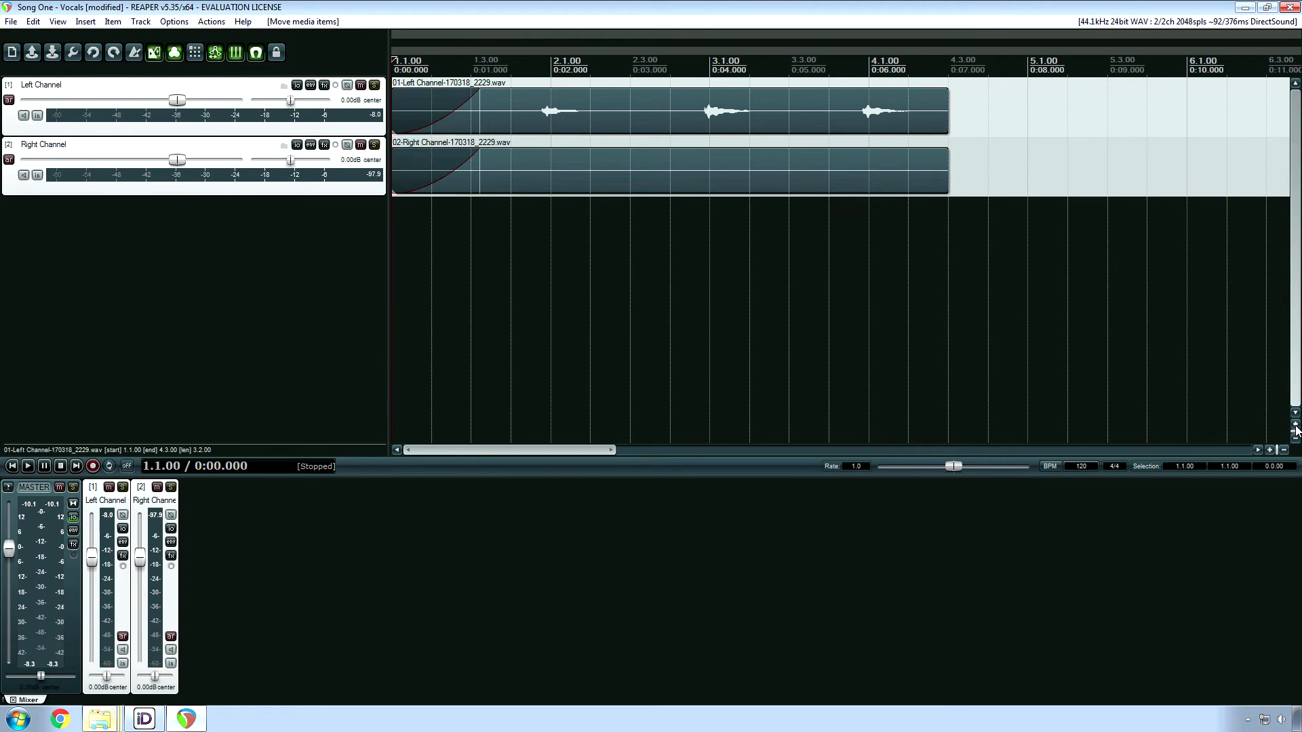
pyautogui.moveTo(1294, 425); pyautogui.dragTo(1295, 430)
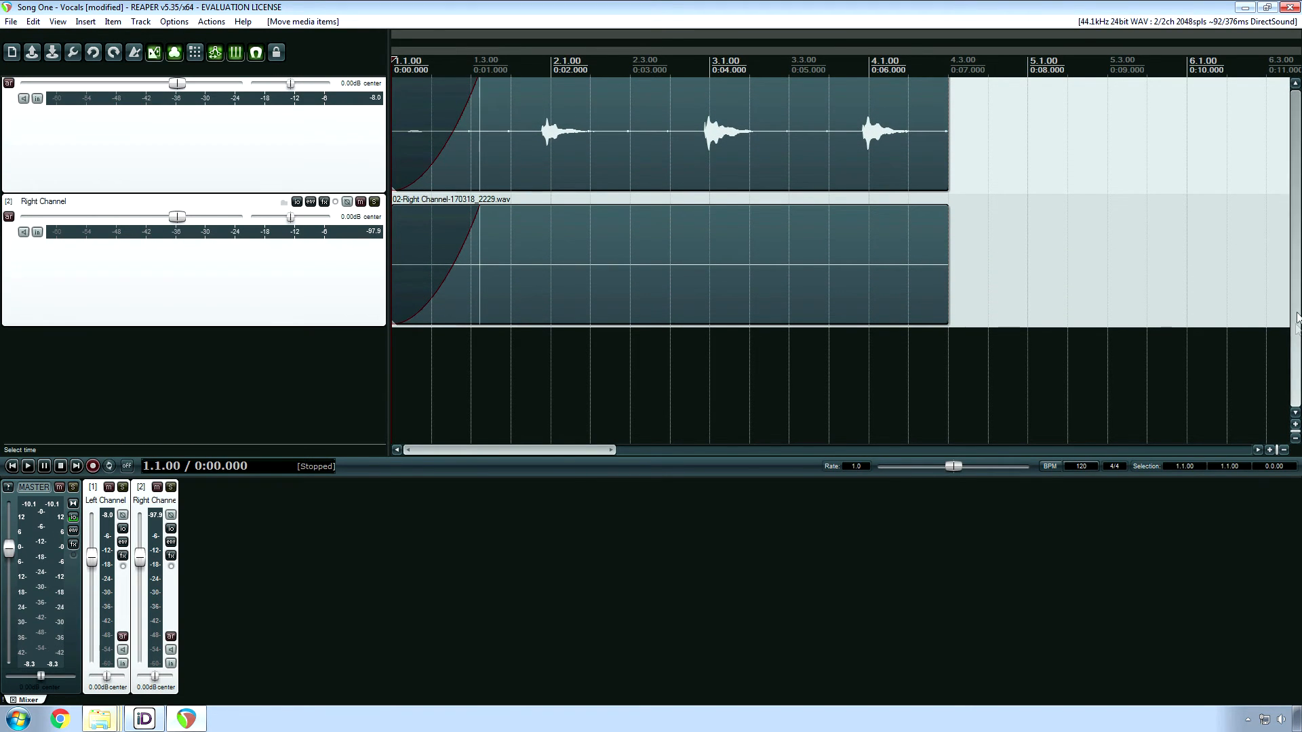
pyautogui.scroll(1, 1197, 217)
pyautogui.click(1194, 217)
pyautogui.press('Home')
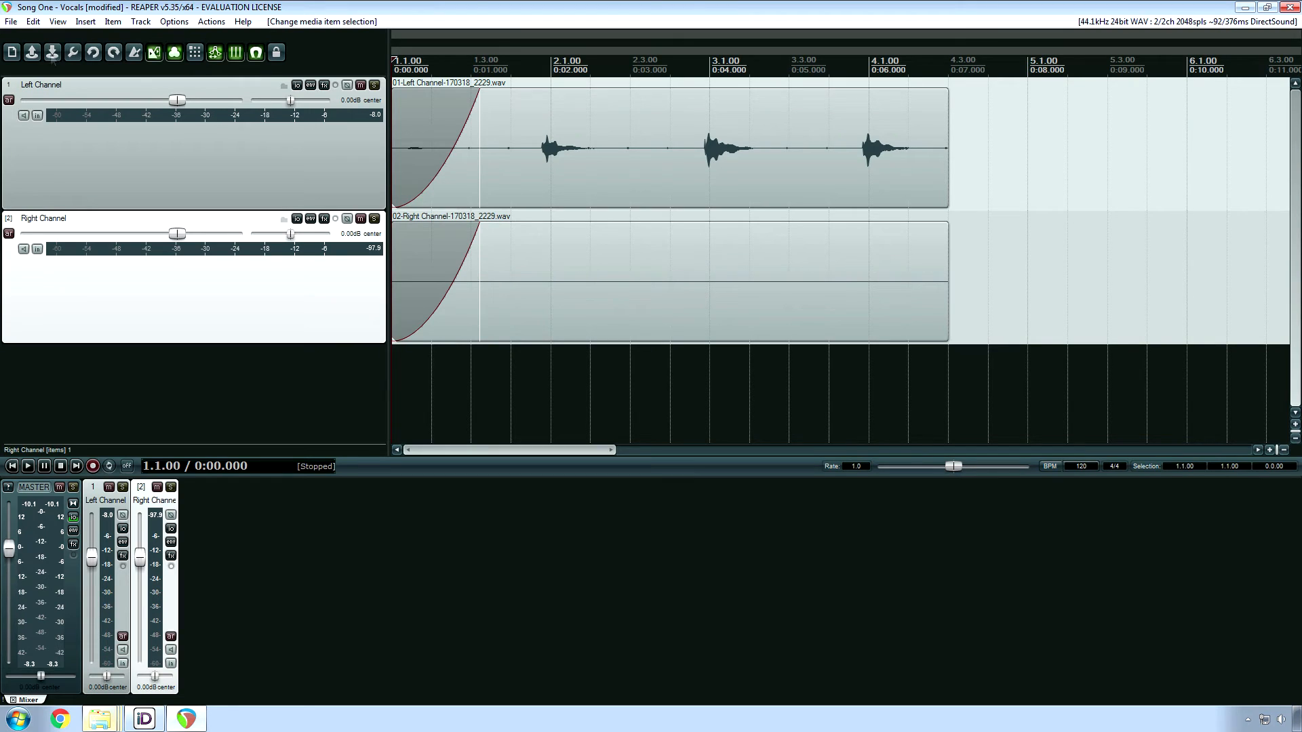
# - Open the Render to File settings, review the source and bounds options, and keep Master mix and Entire project
pyautogui.click(10, 22)
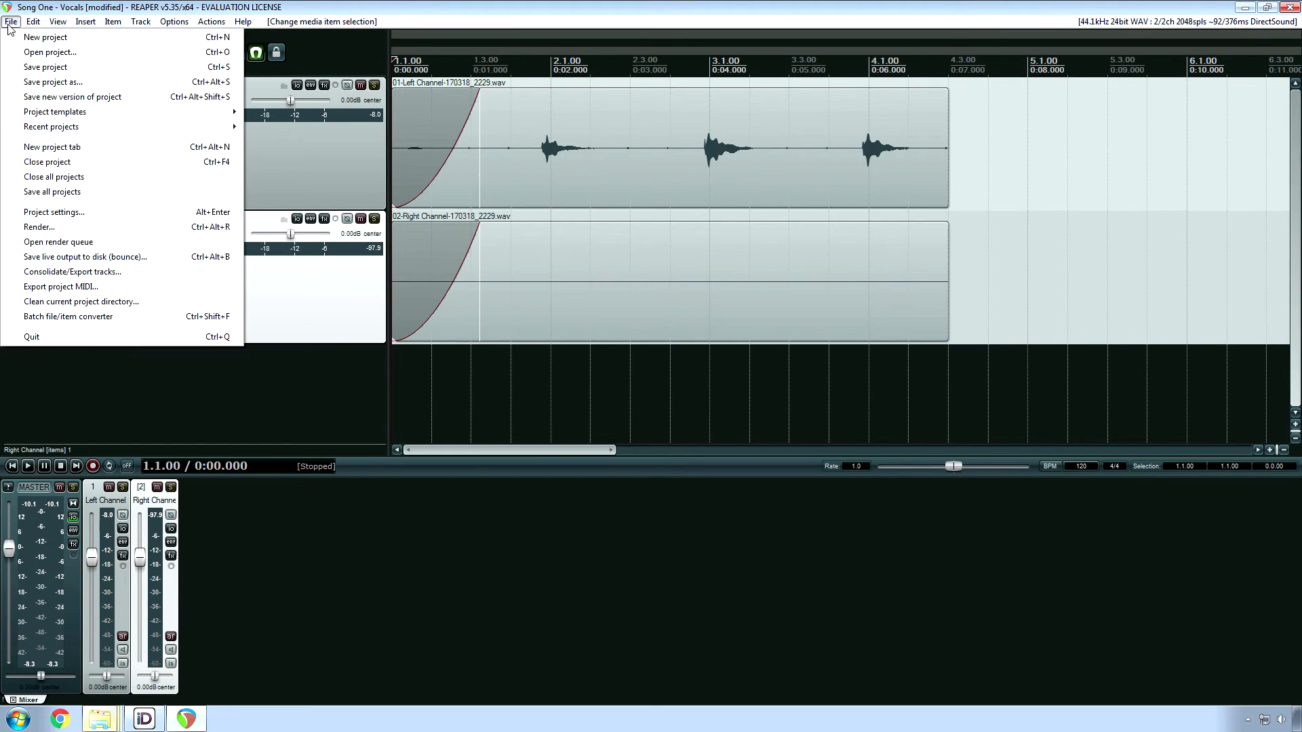
pyautogui.click(84, 227)
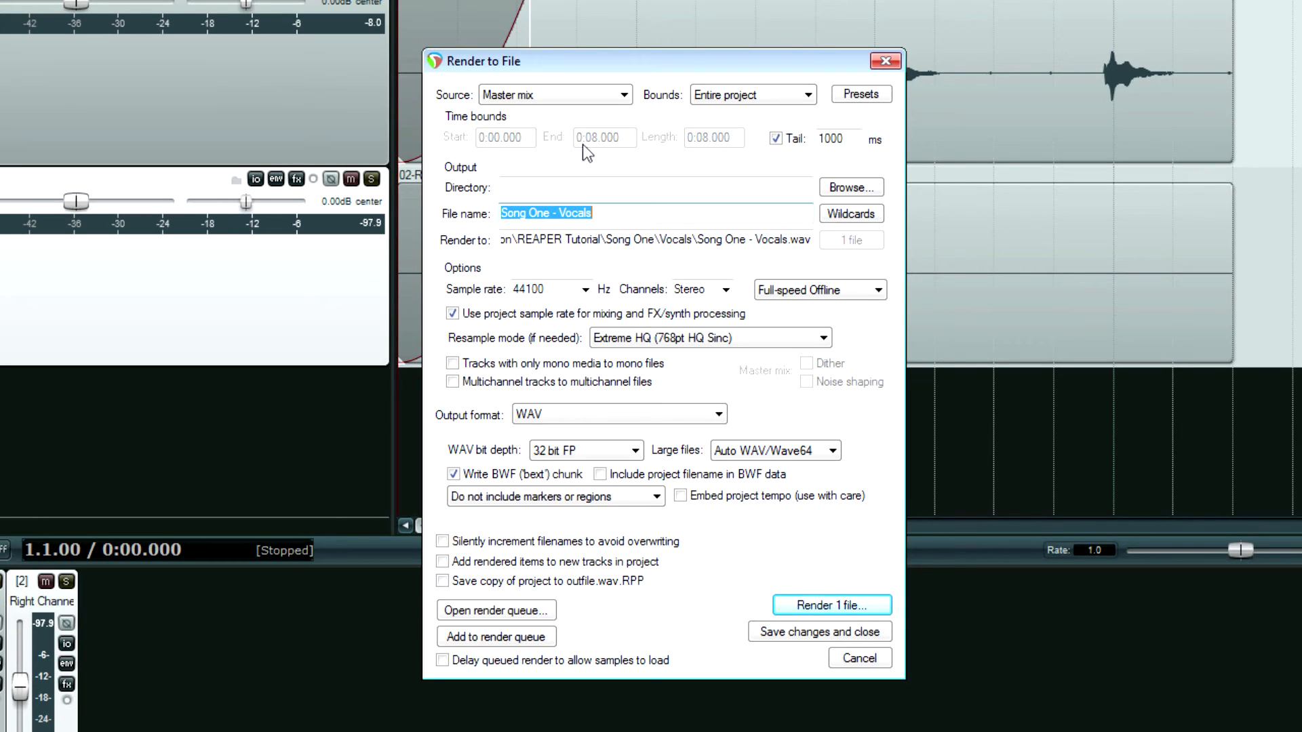
pyautogui.click(542, 99)
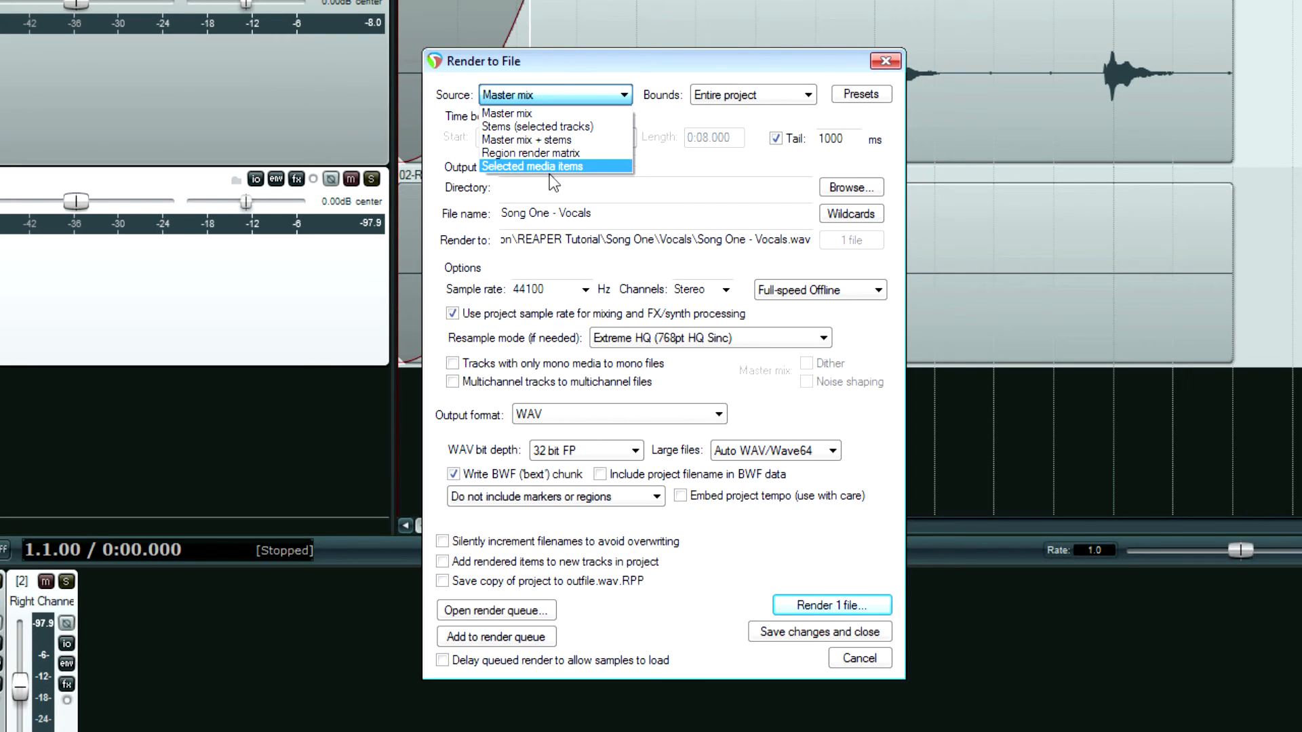
pyautogui.click(528, 114)
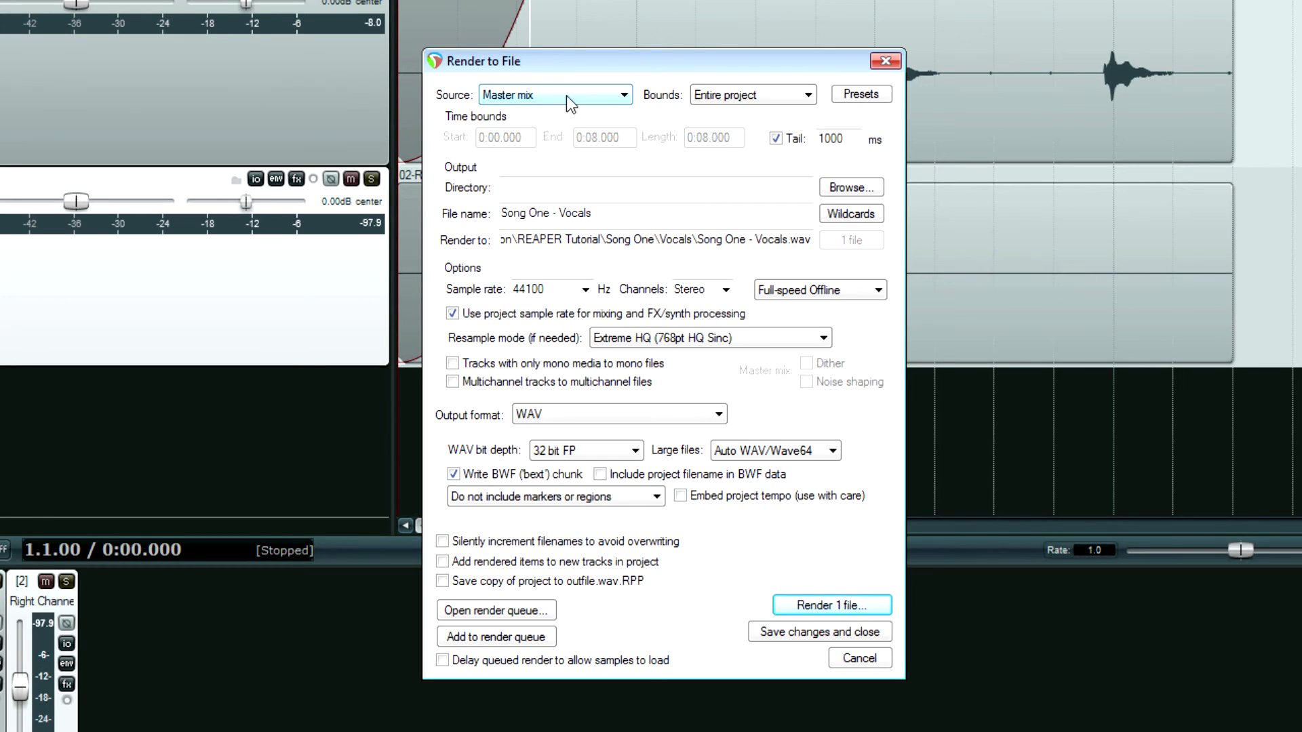
pyautogui.click(759, 100)
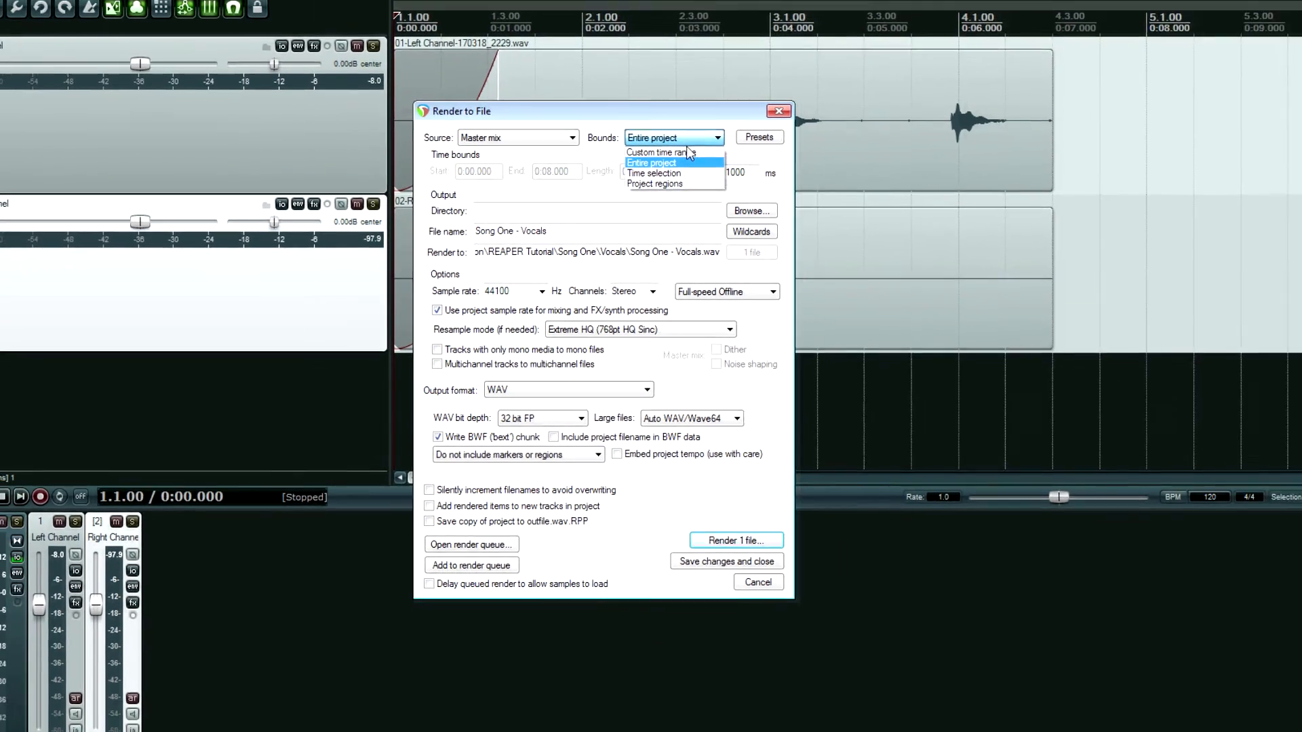
pyautogui.click(770, 99)
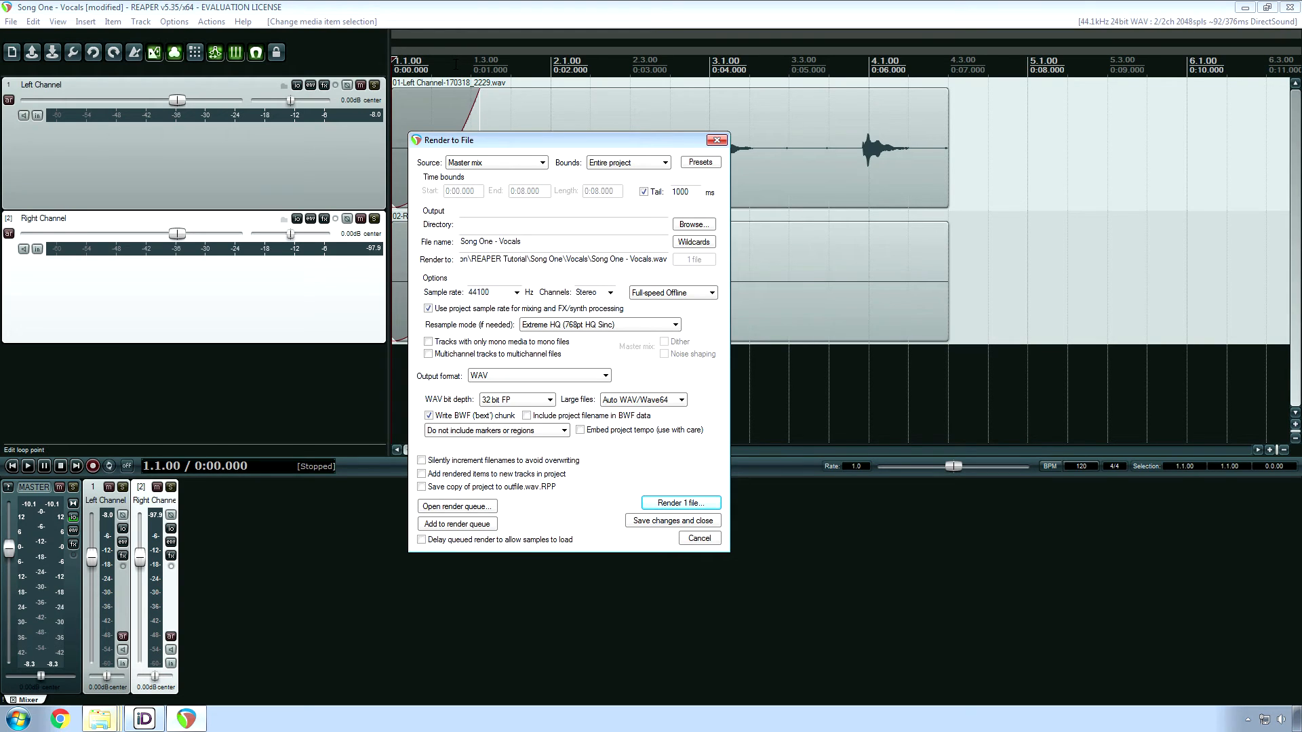
# - Make a time selection from 1.3.00 to 4.3.00 and set the render bounds to Time selection
pyautogui.moveTo(456, 66); pyautogui.dragTo(948, 80)
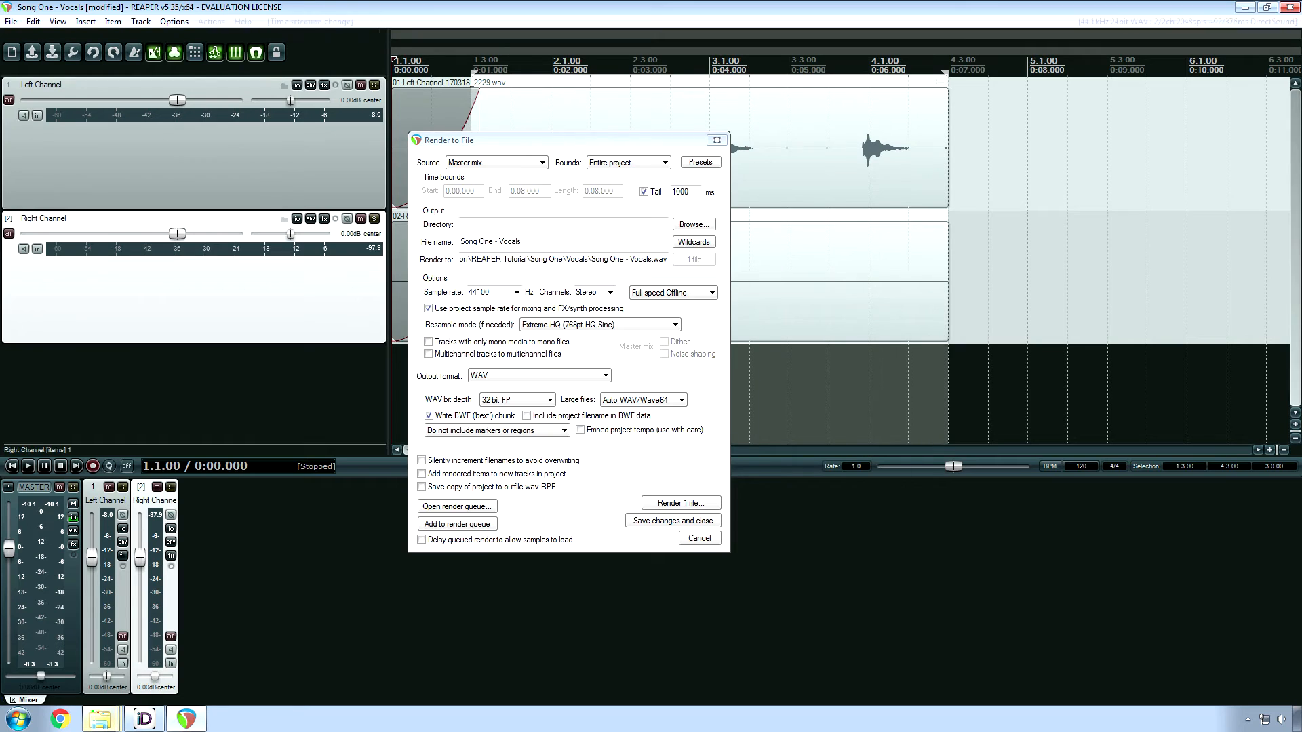
pyautogui.click(623, 164)
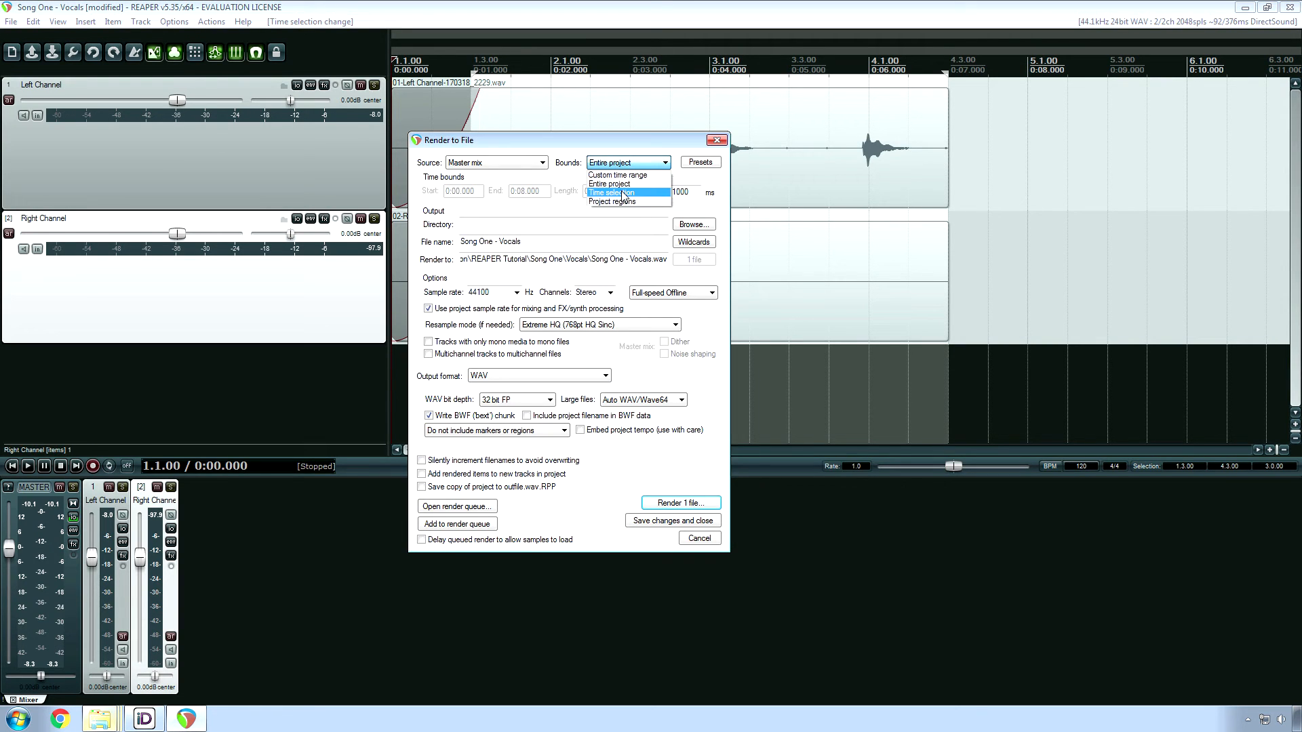
pyautogui.click(623, 193)
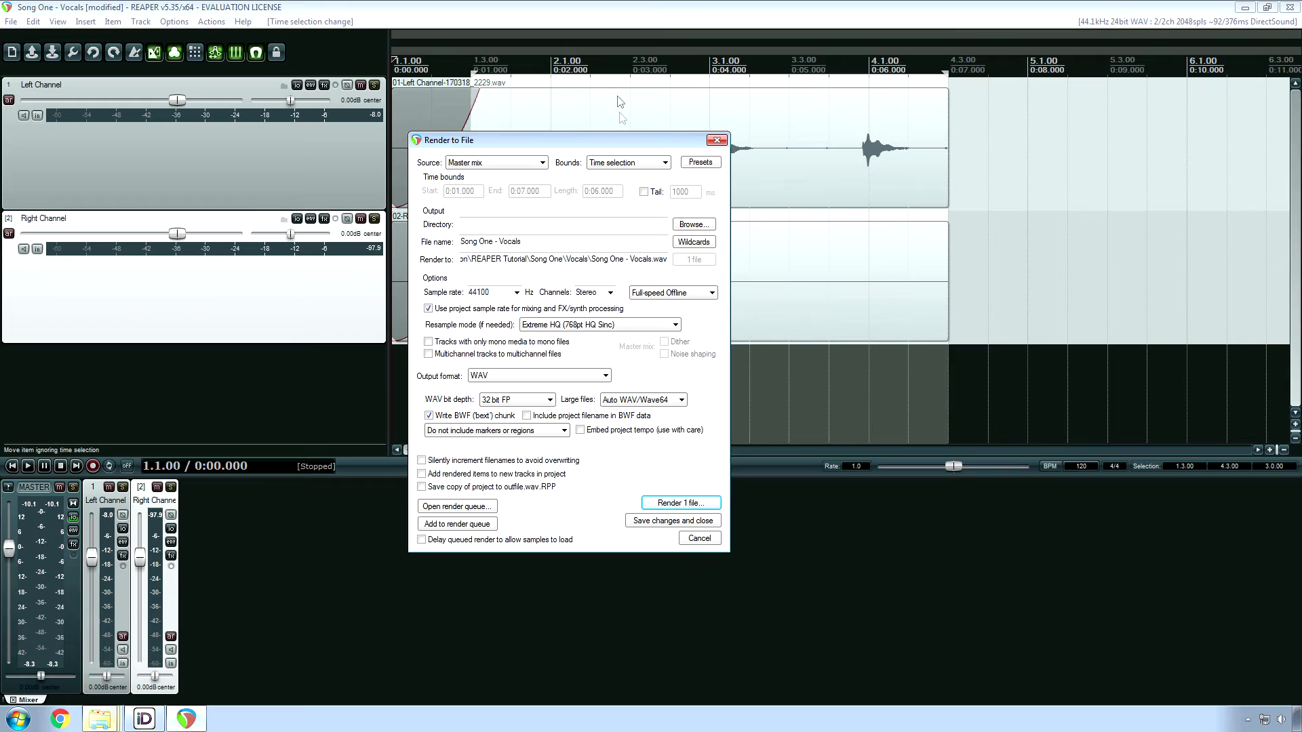
# - Remove the time selection and set the render bounds to Entire project
pyautogui.click(526, 7)
pyautogui.press('Escape')
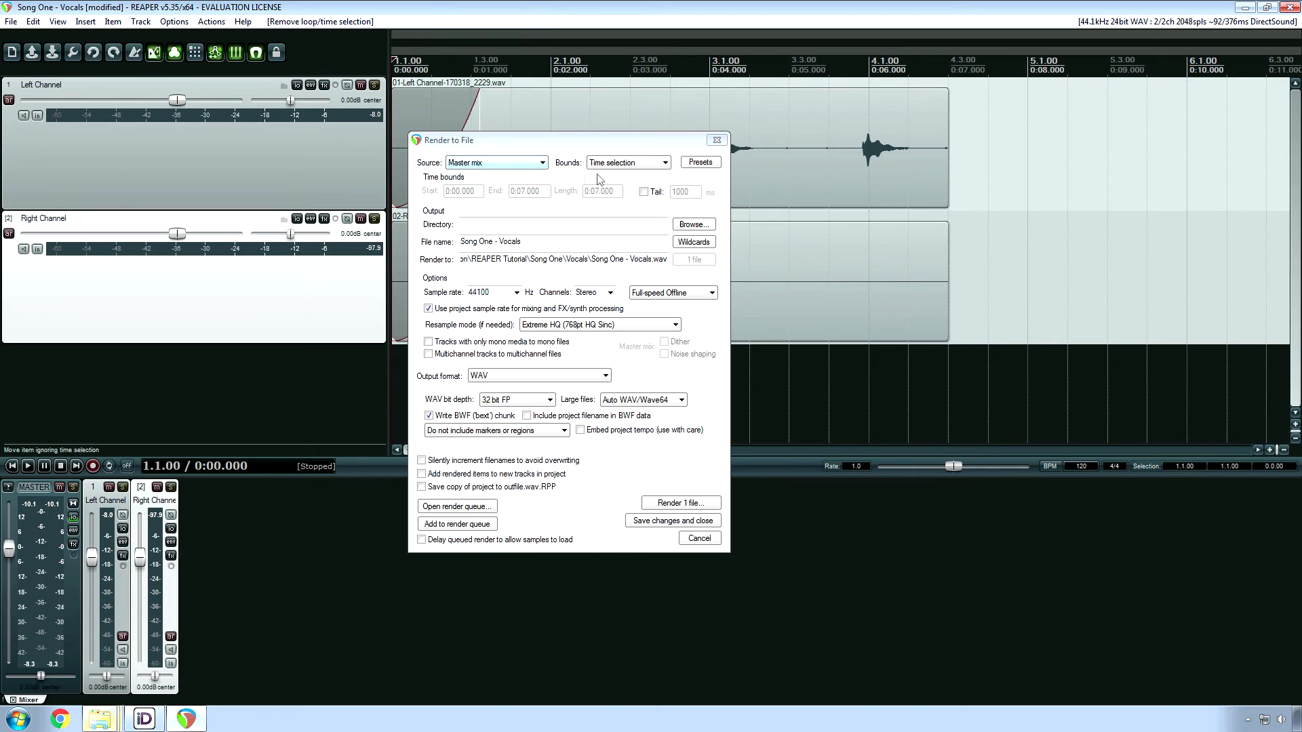
pyautogui.click(621, 164)
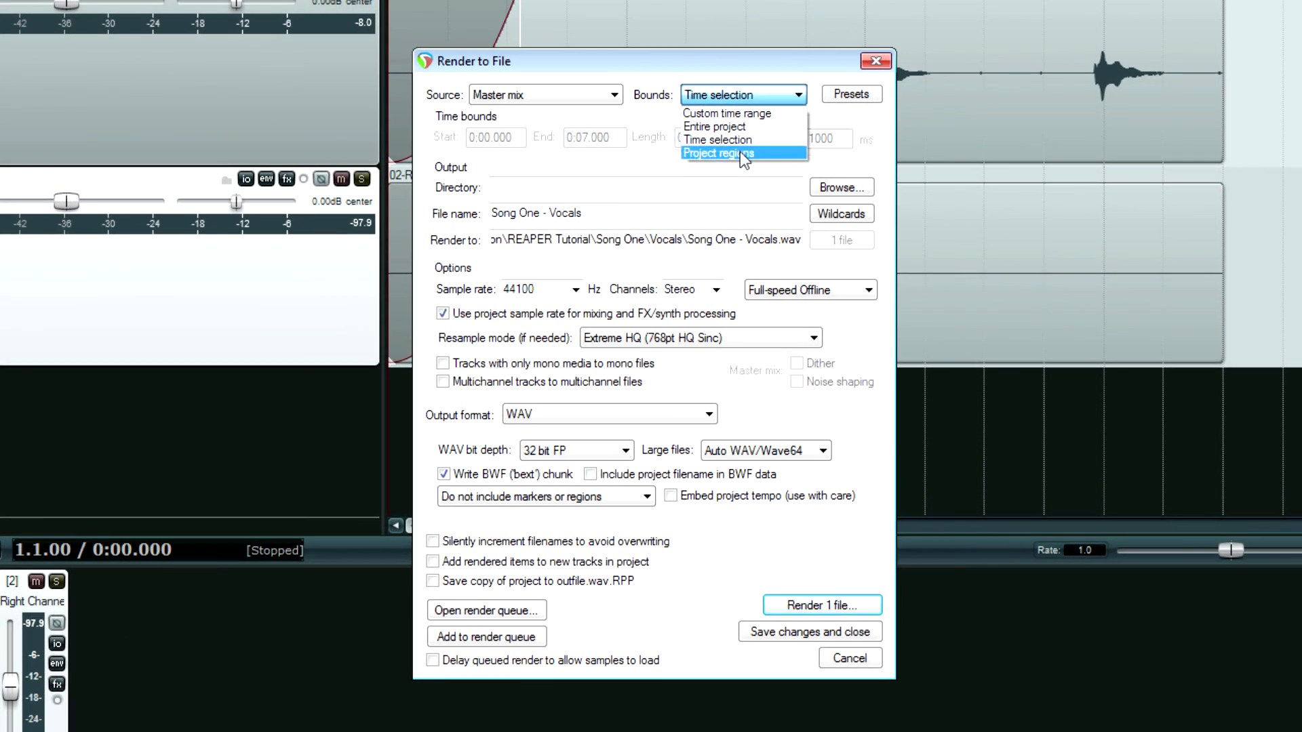
pyautogui.click(743, 127)
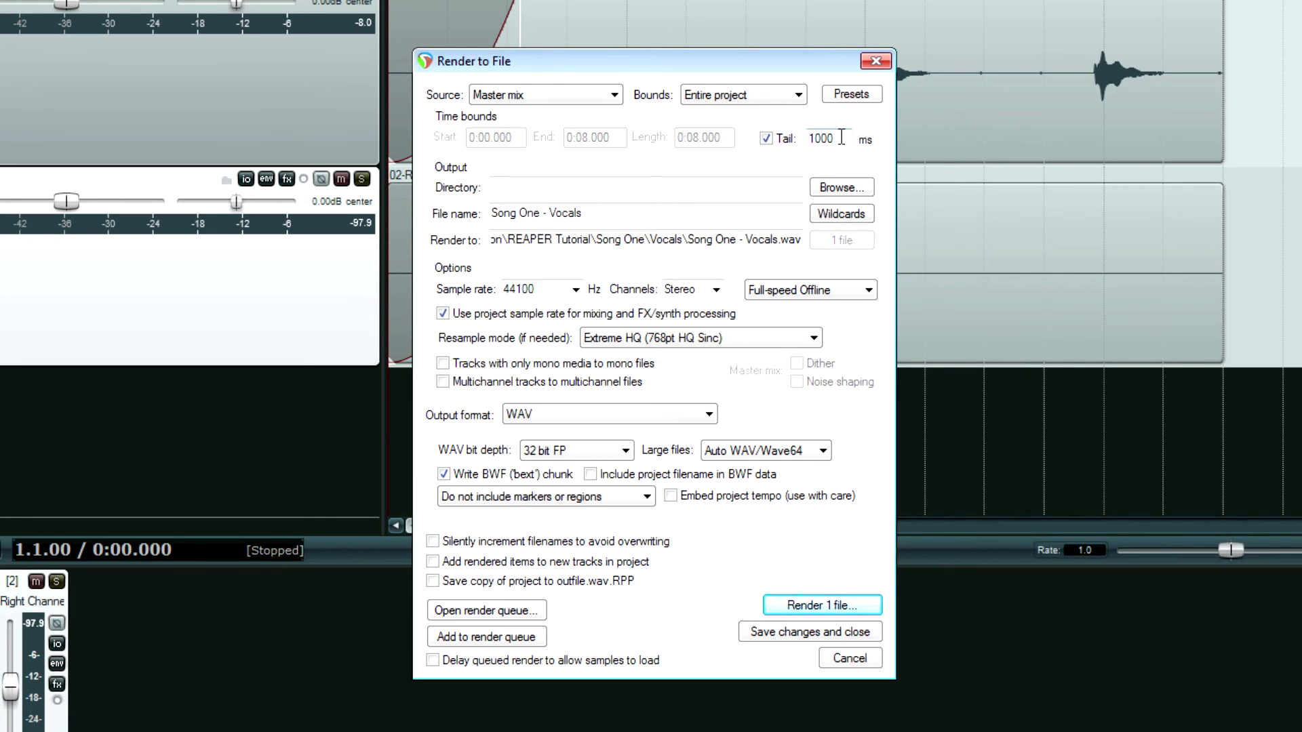
# - Turn off the render tail and set the output directory to D:\production\REAPER Tutorial\Song One\Vocals
pyautogui.click(783, 143)
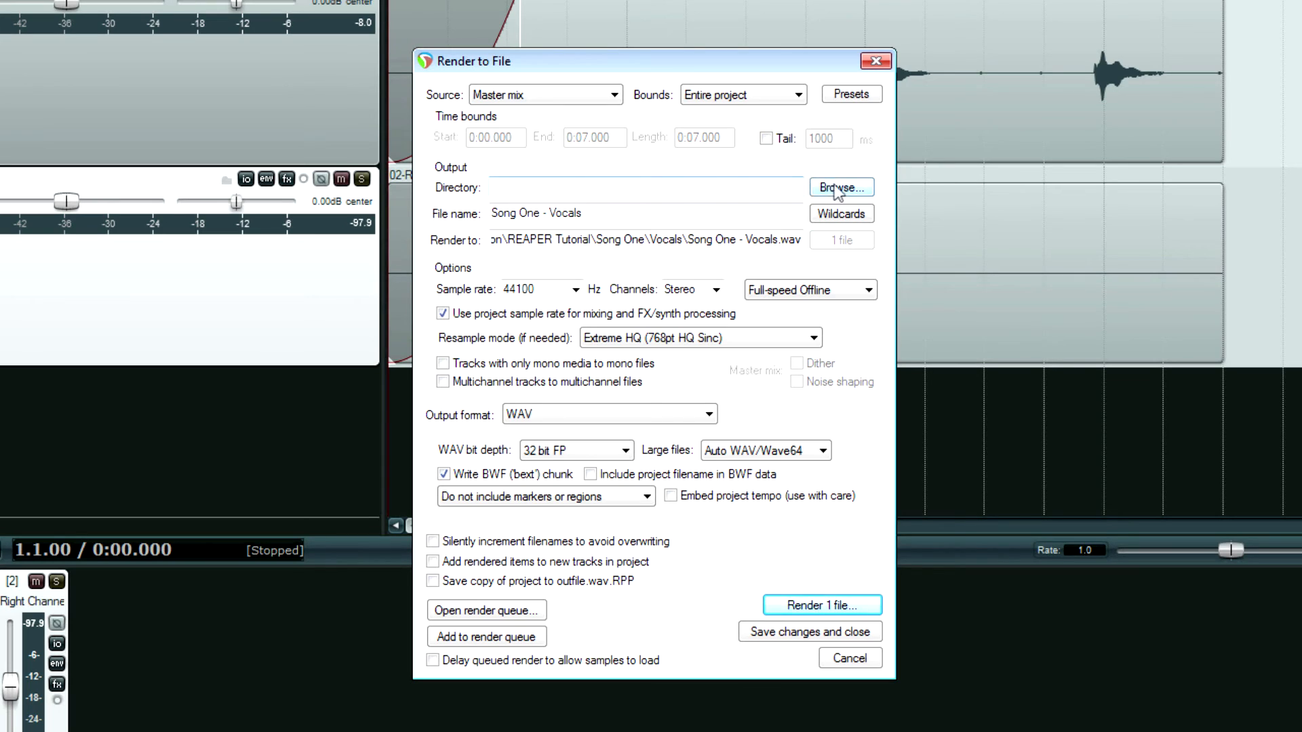
pyautogui.click(591, 188)
pyautogui.write('D:\\')
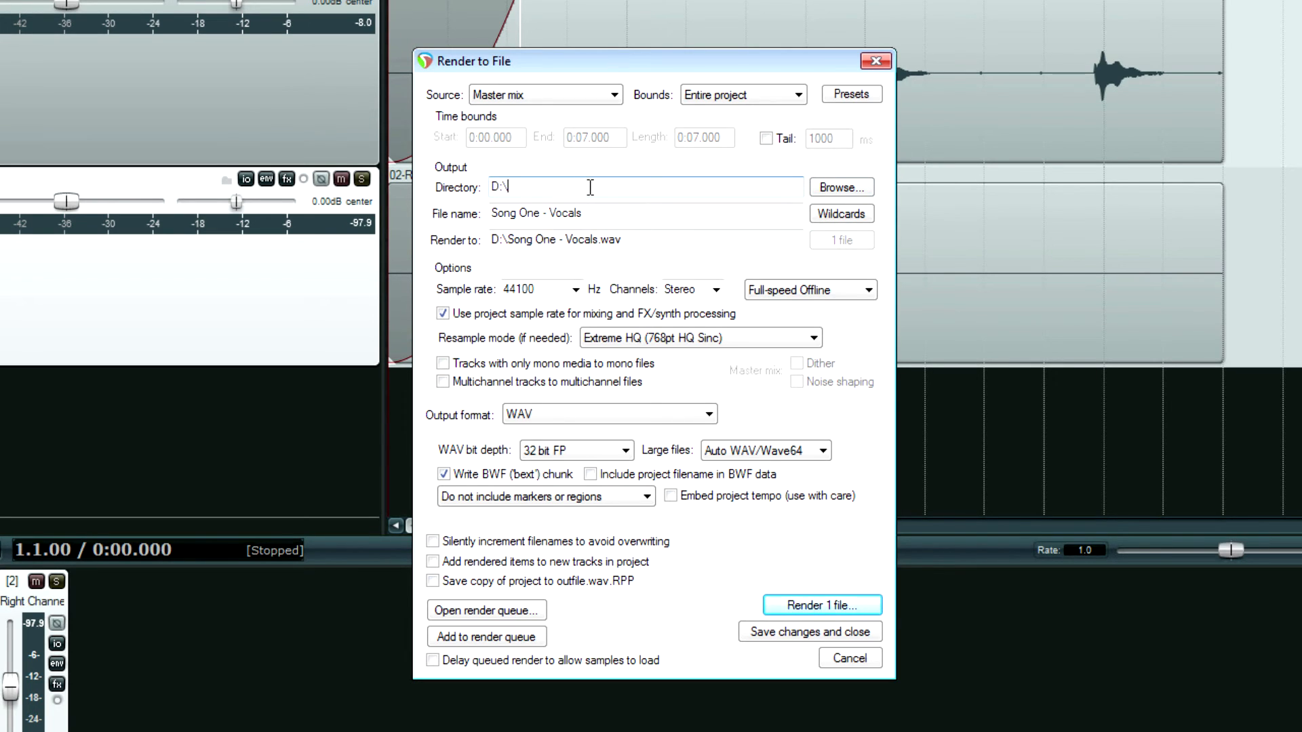
pyautogui.click(855, 191)
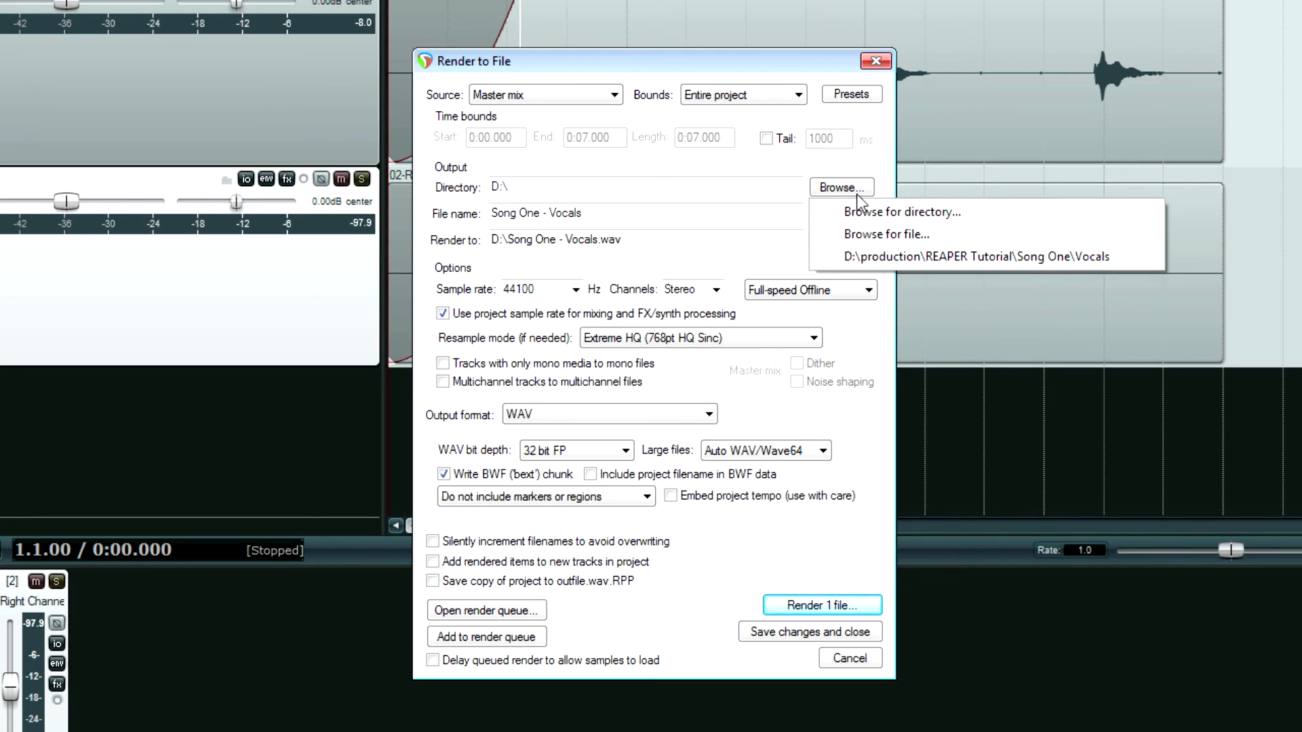
pyautogui.click(894, 258)
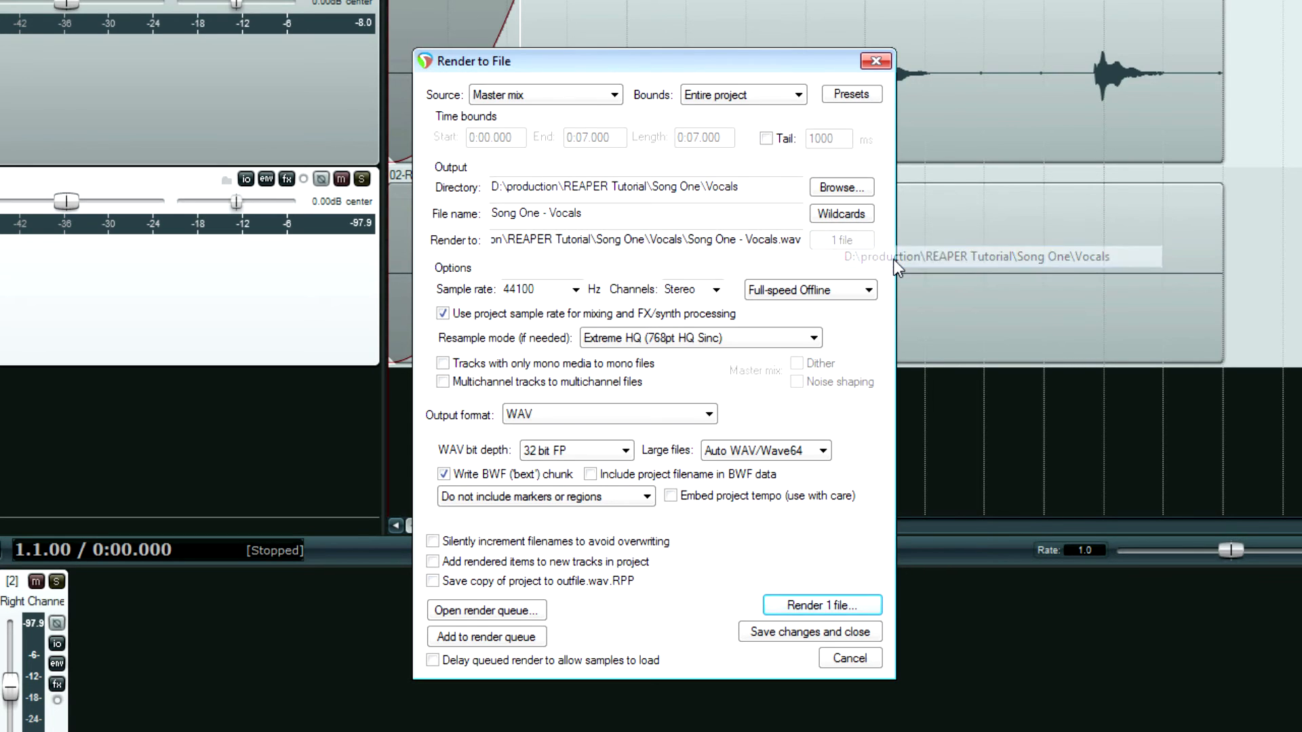
# - Review the file name wildcards, channel choices and render speed options, keeping Stereo and Full-speed Offline
pyautogui.click(695, 212)
pyautogui.click(832, 217)
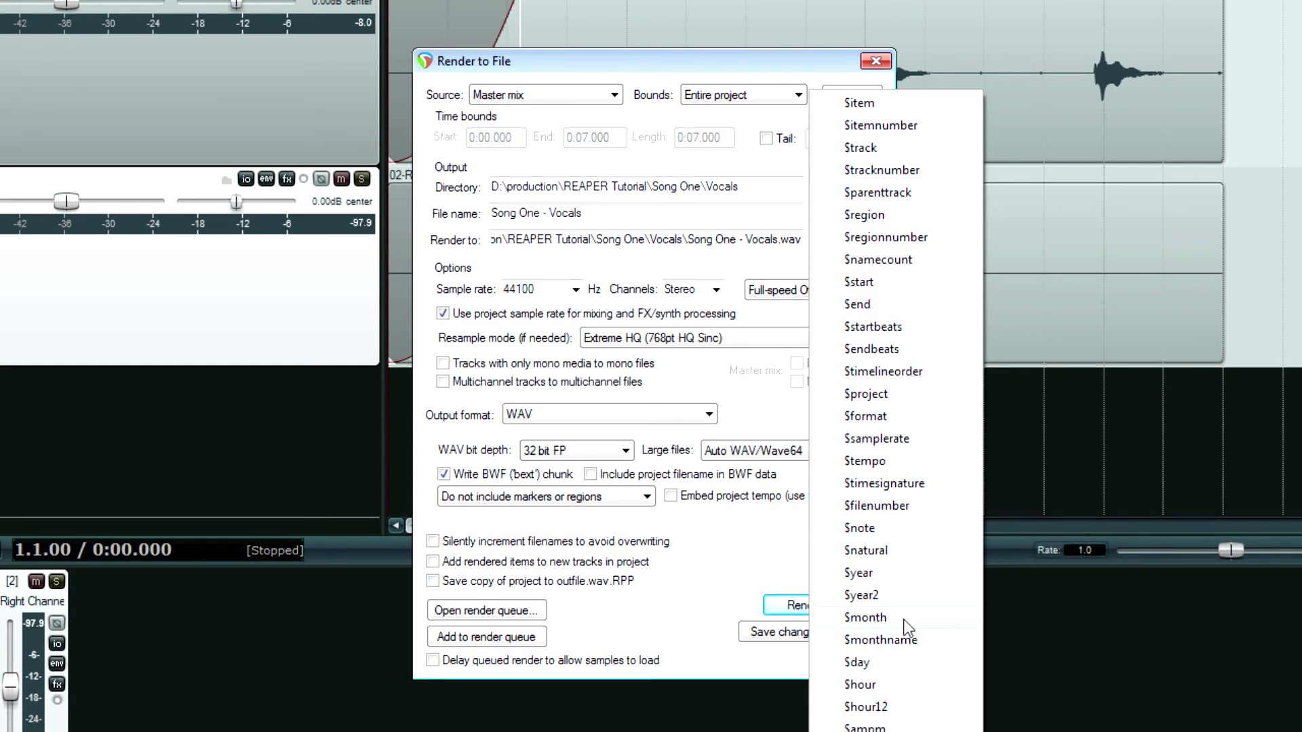
pyautogui.click(651, 212)
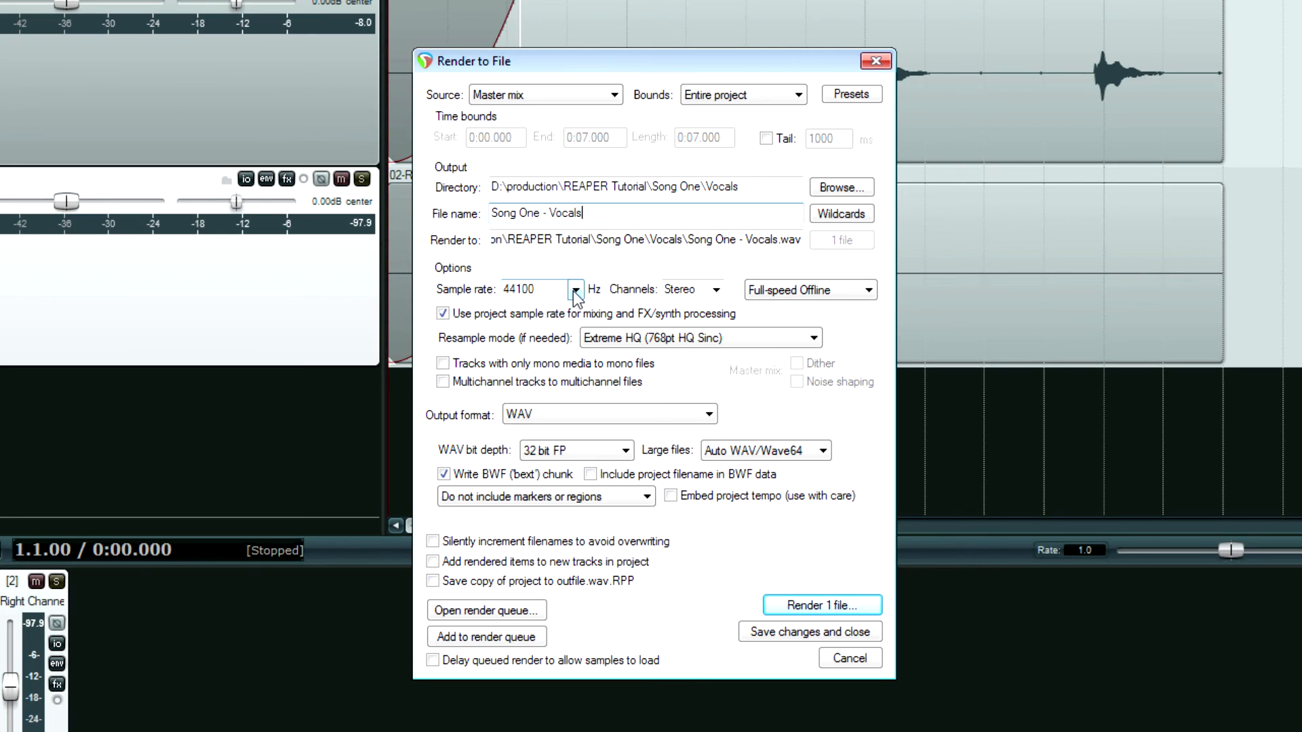
pyautogui.click(716, 292)
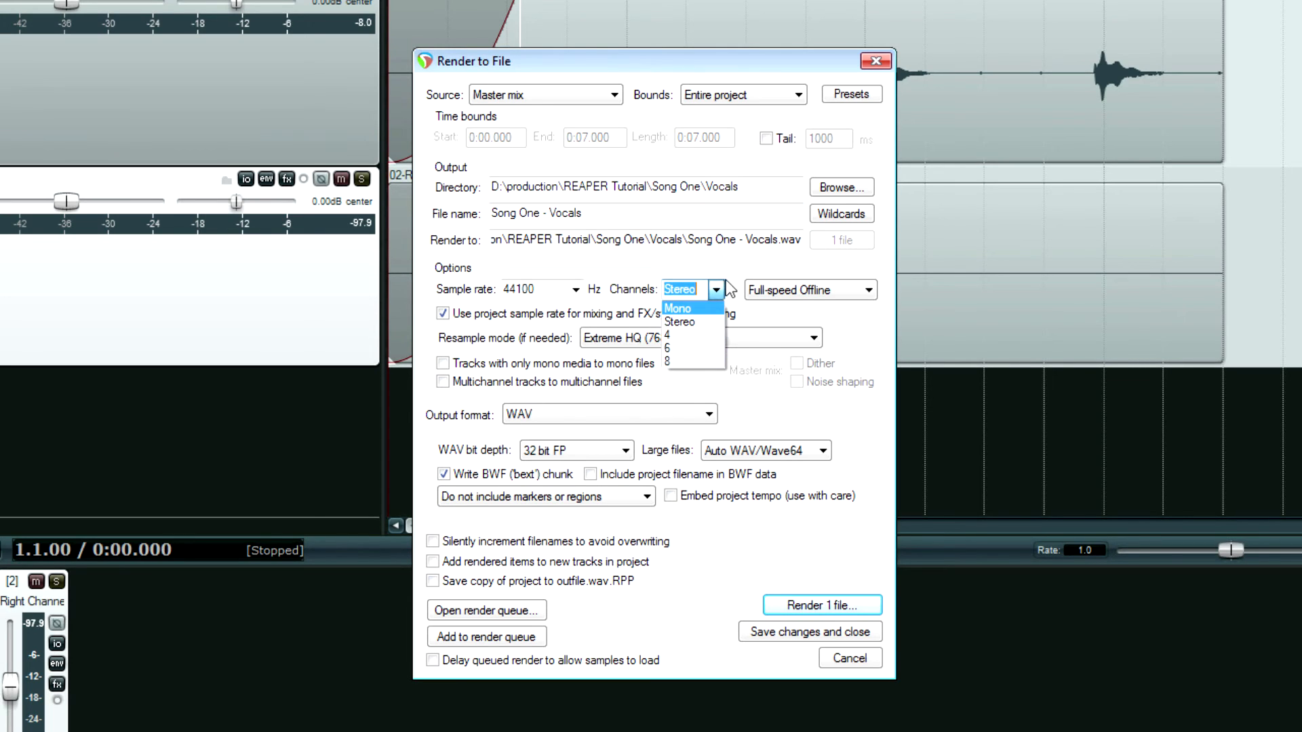
pyautogui.click(735, 259)
pyautogui.click(798, 298)
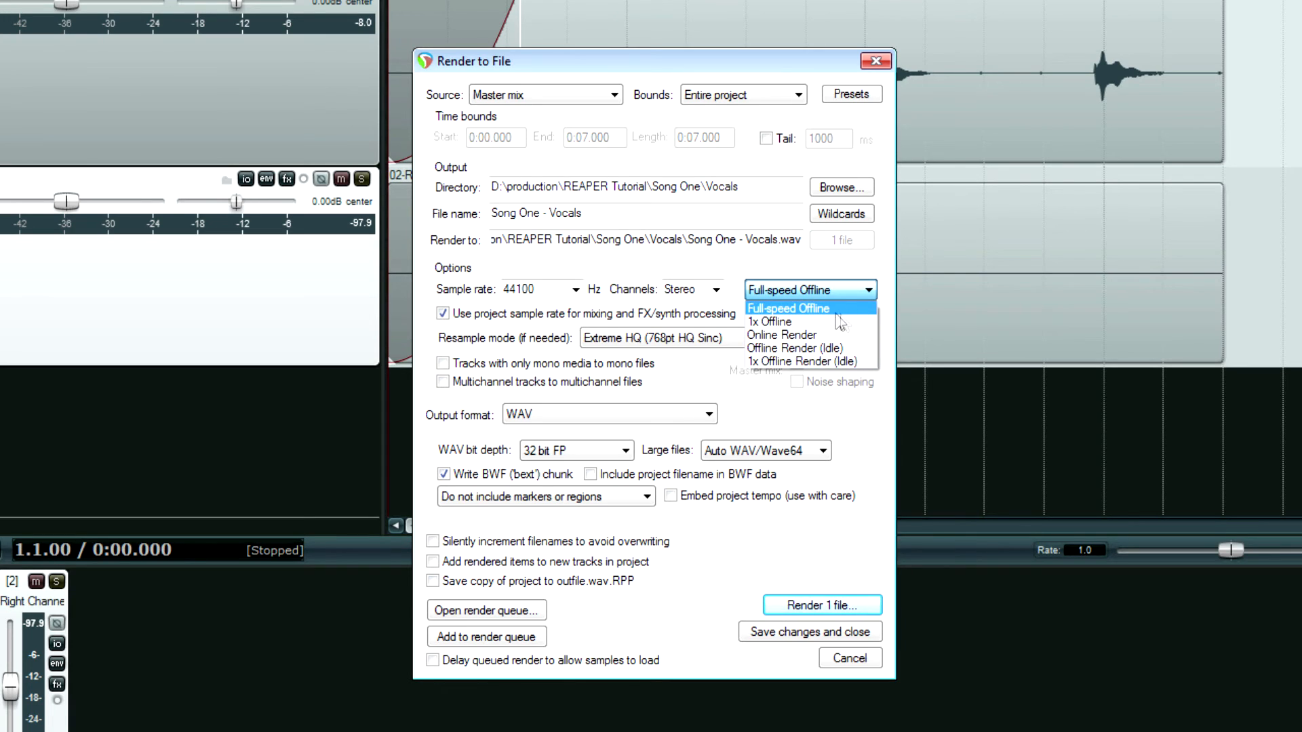
pyautogui.click(787, 290)
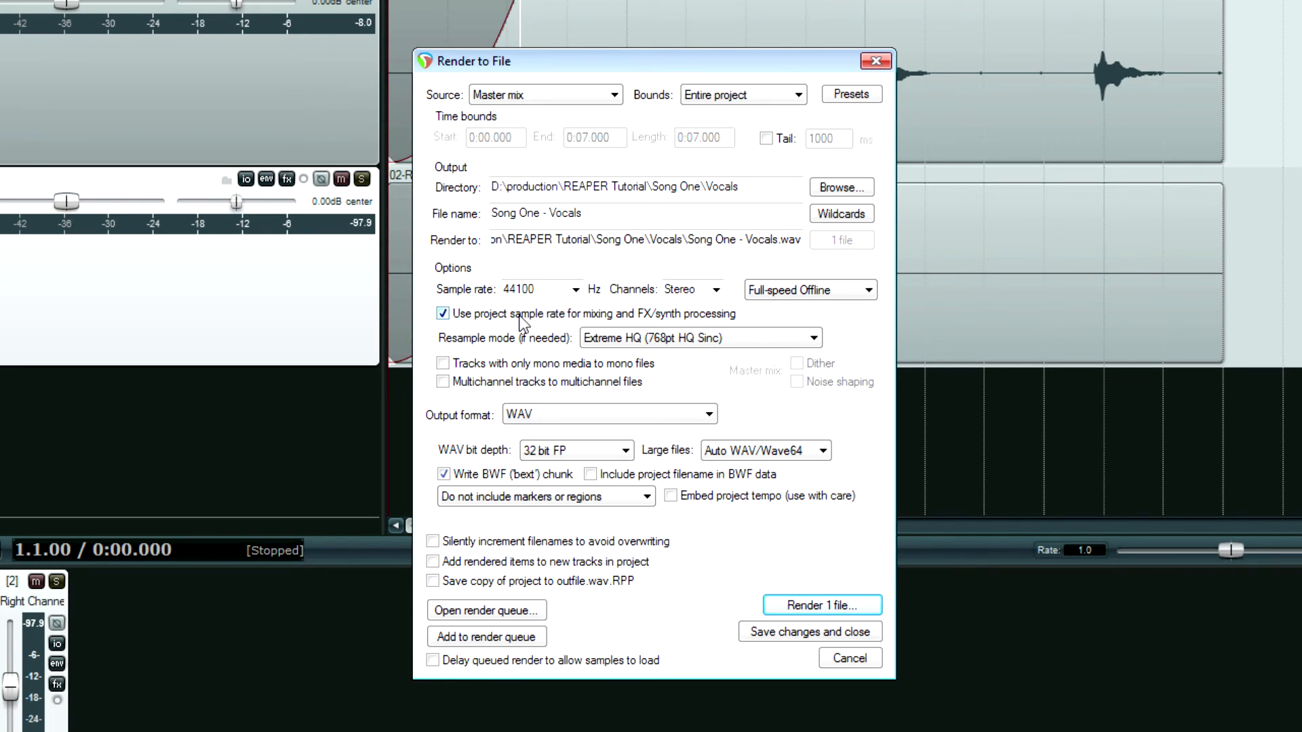
# - Review the resample mode options for the render and keep Extreme HQ (768pt HQ Sinc)
pyautogui.click(674, 342)
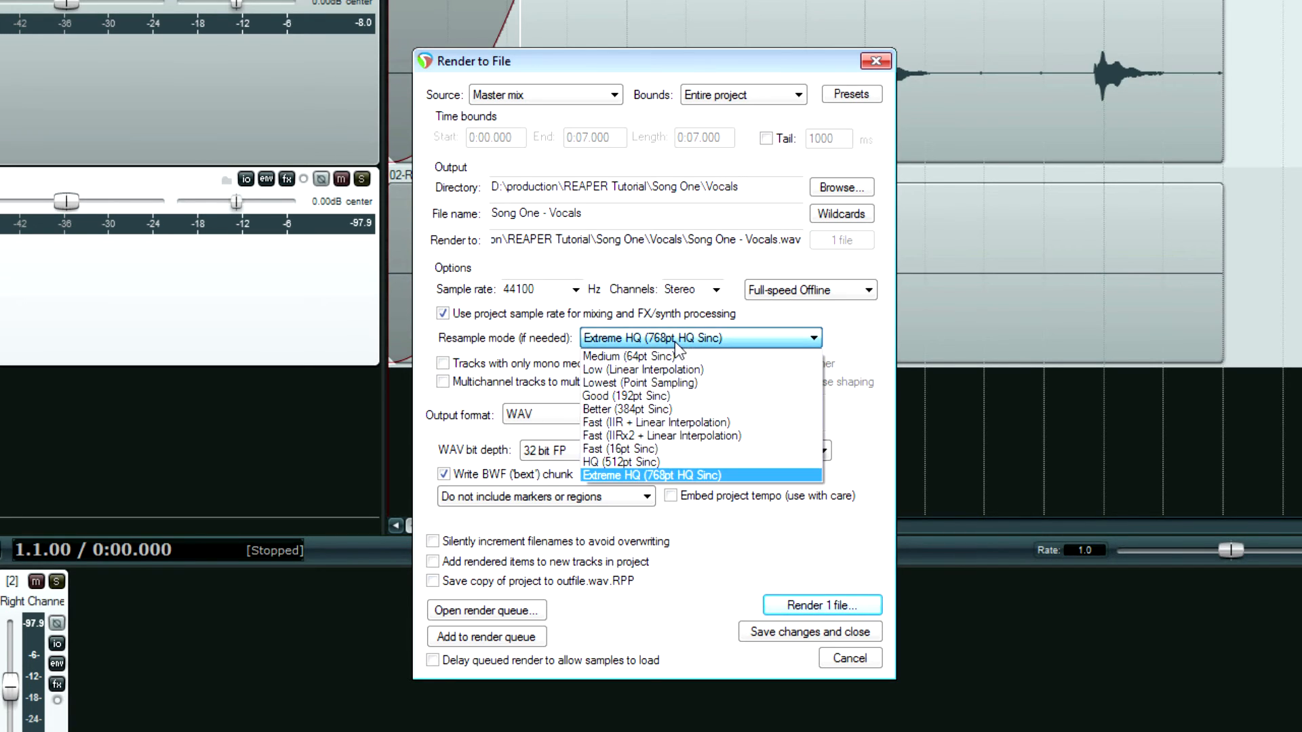
pyautogui.click(671, 474)
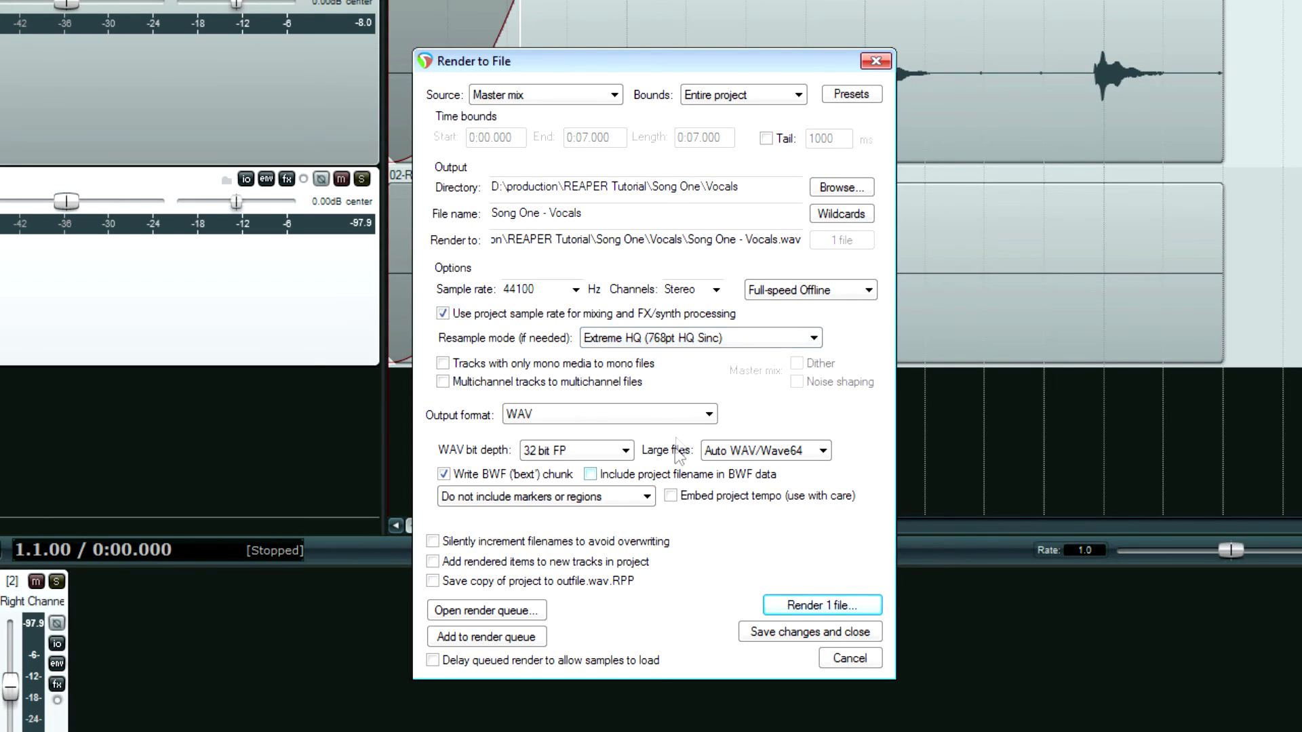
pyautogui.click(669, 340)
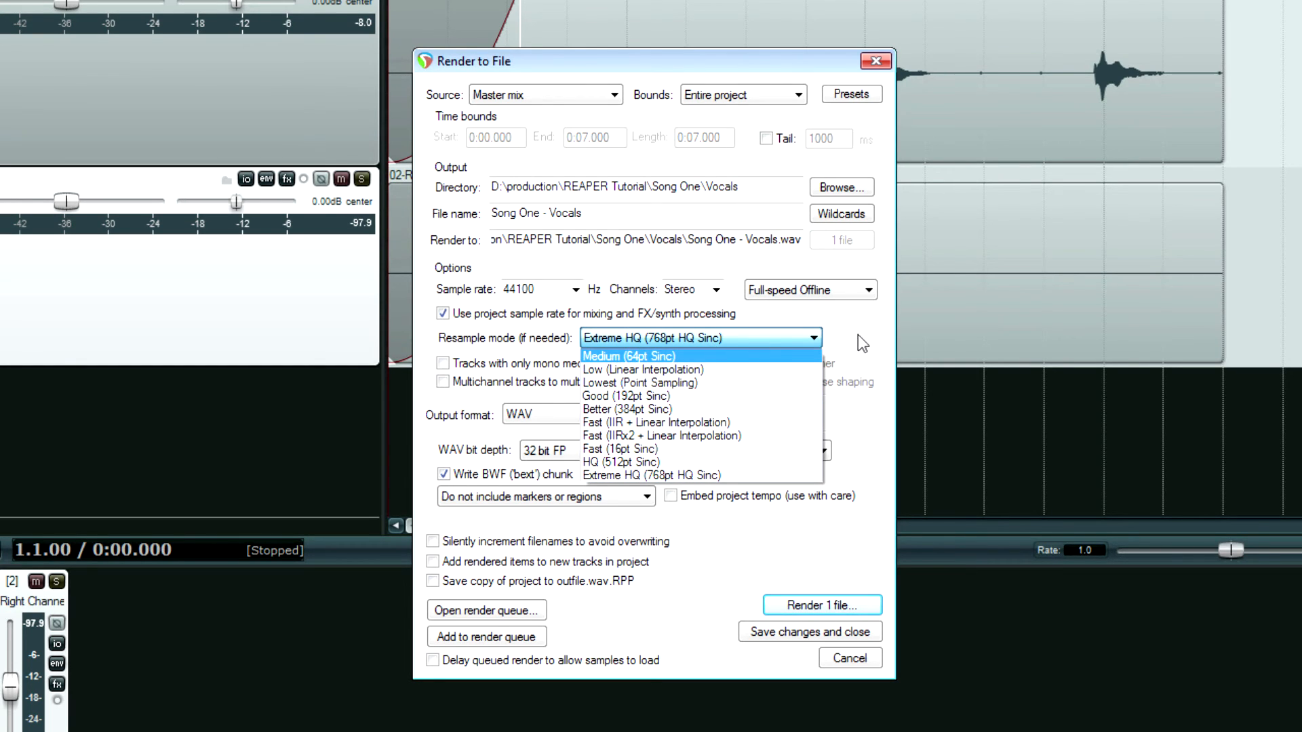
pyautogui.click(693, 344)
pyautogui.click(691, 343)
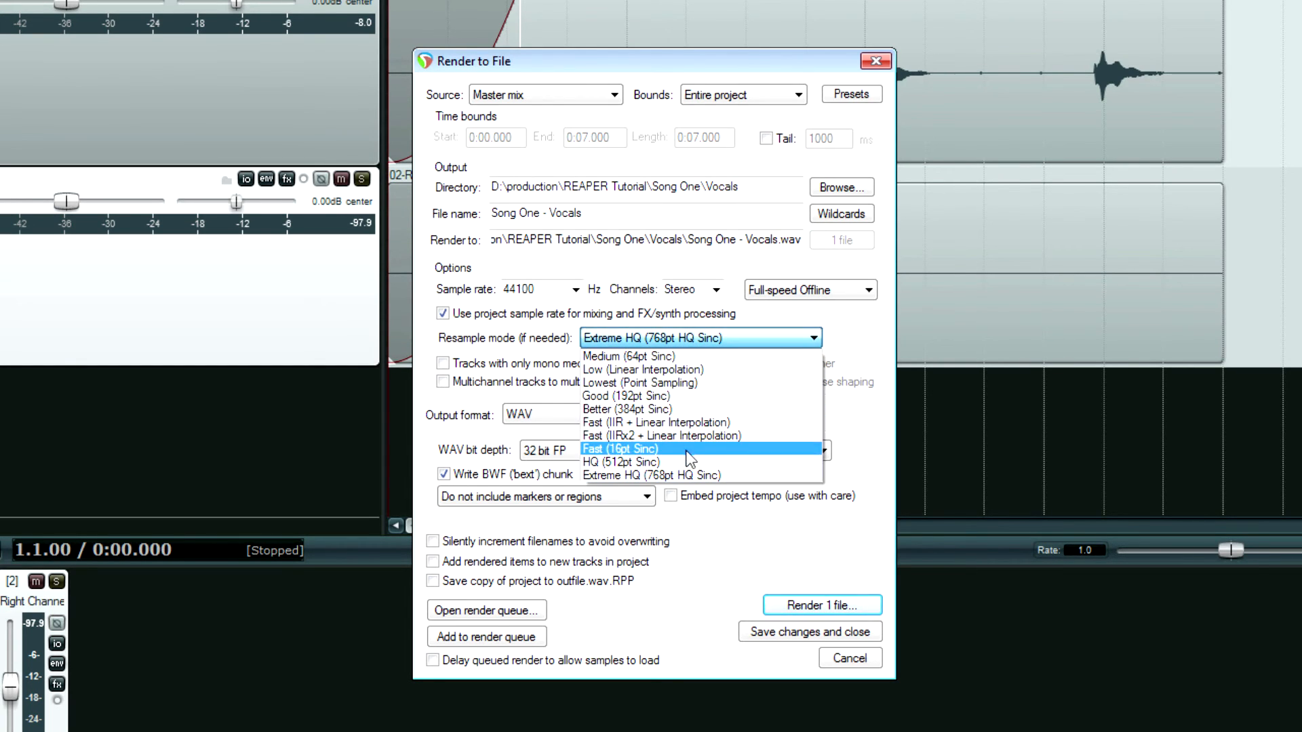
pyautogui.click(837, 341)
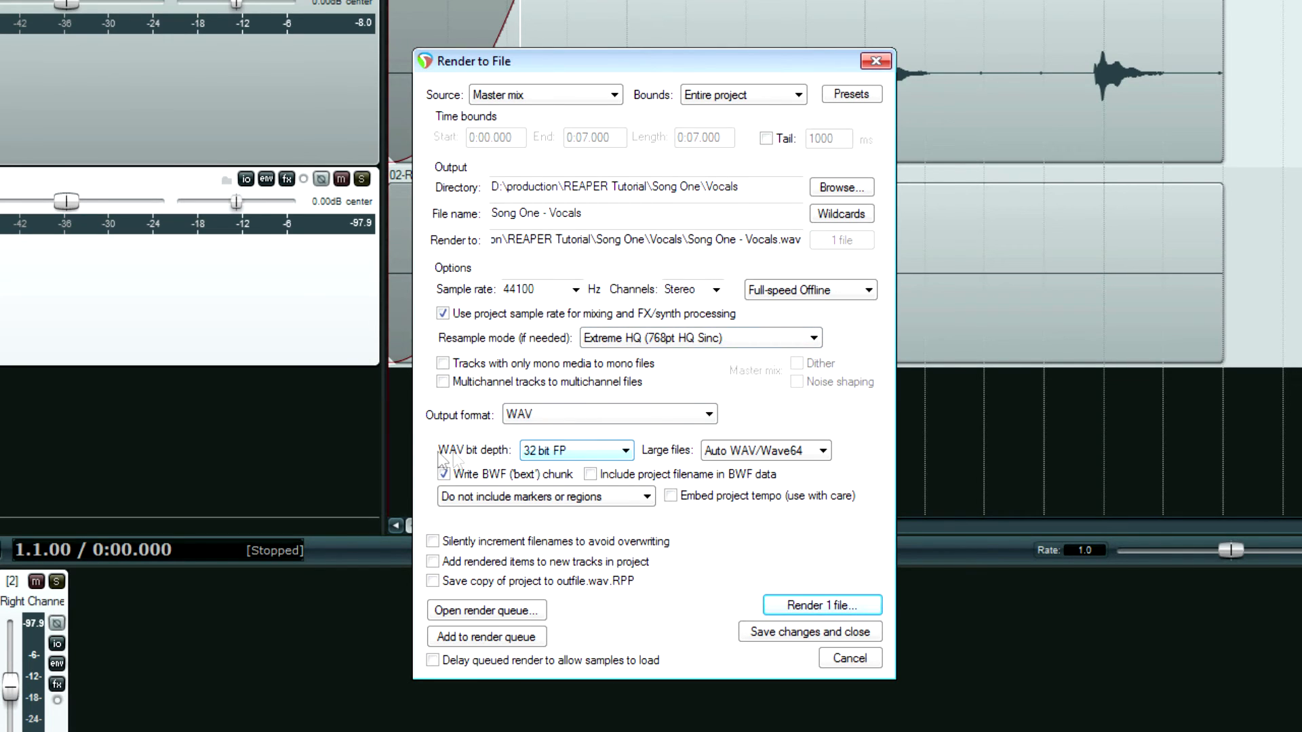
# - Enable Dither and Noise shaping for the master mix at 16 bit PCM, and return the WAV bit depth to 32 bit FP
pyautogui.click(554, 453)
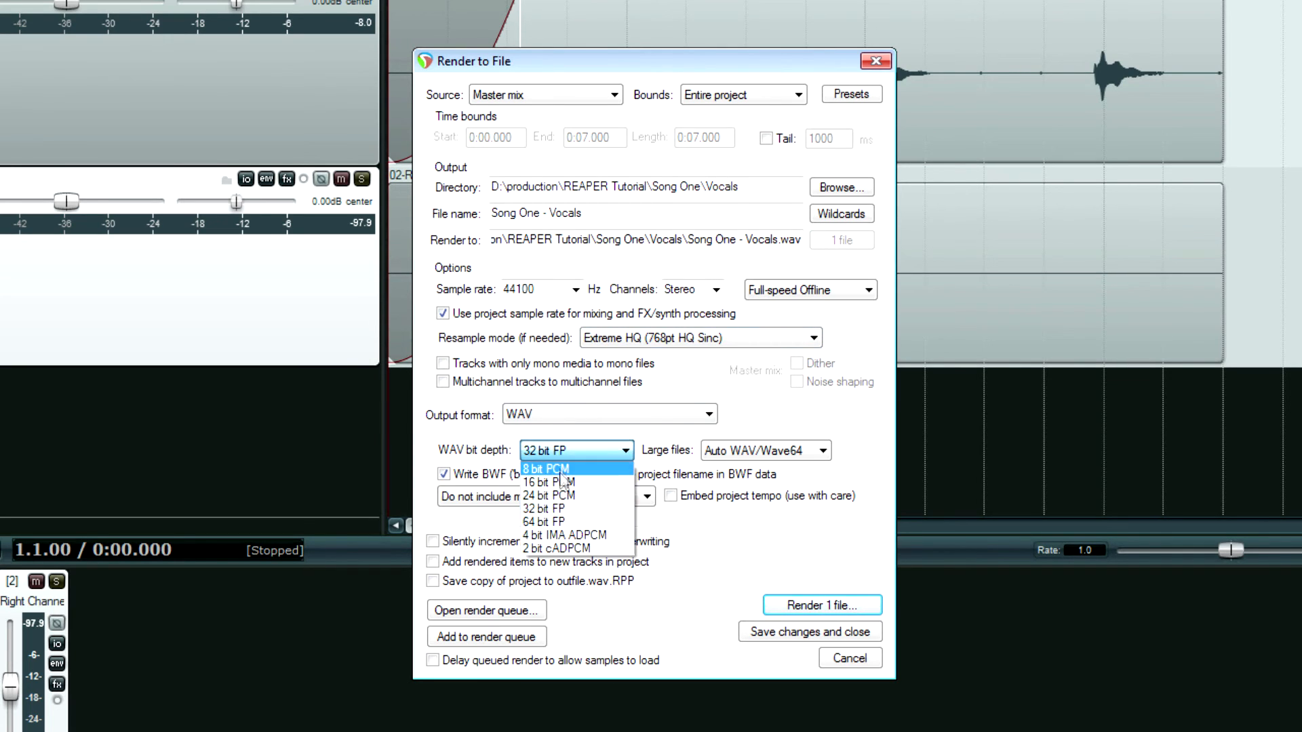
pyautogui.click(566, 488)
pyautogui.click(821, 364)
pyautogui.click(825, 383)
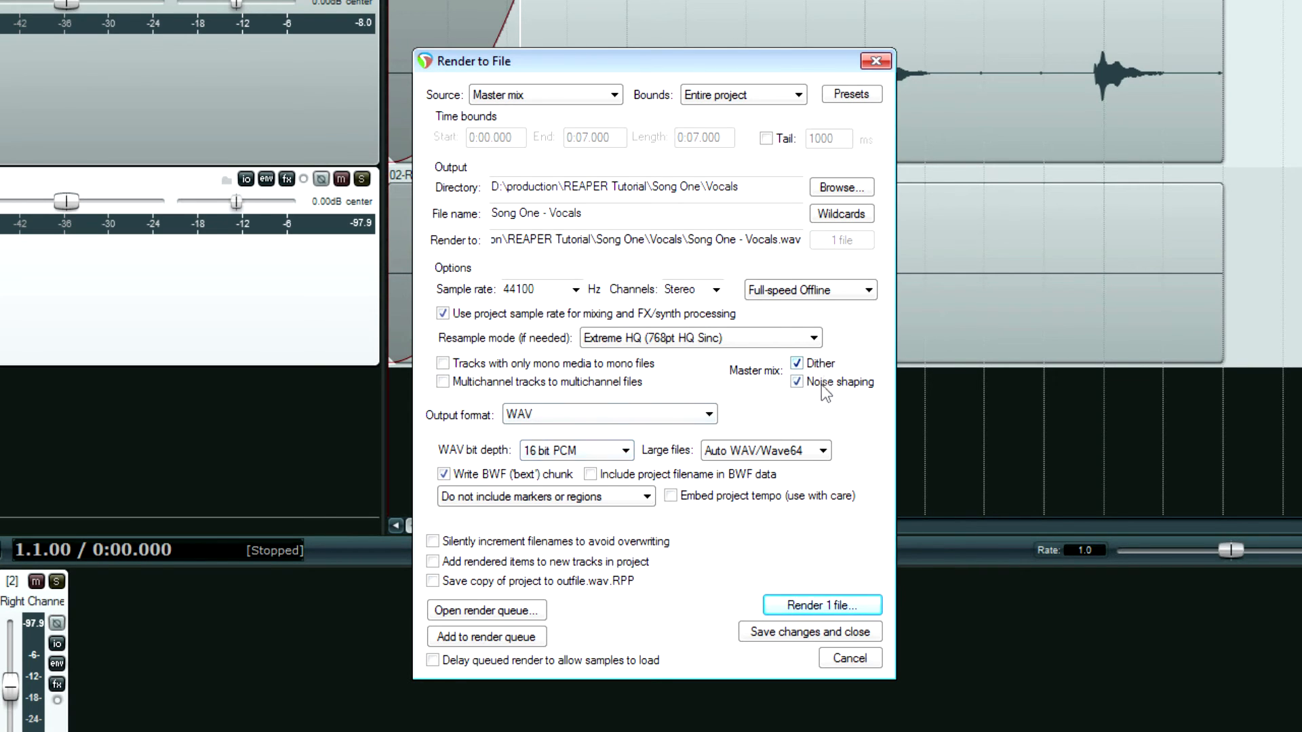
pyautogui.click(538, 453)
pyautogui.click(560, 509)
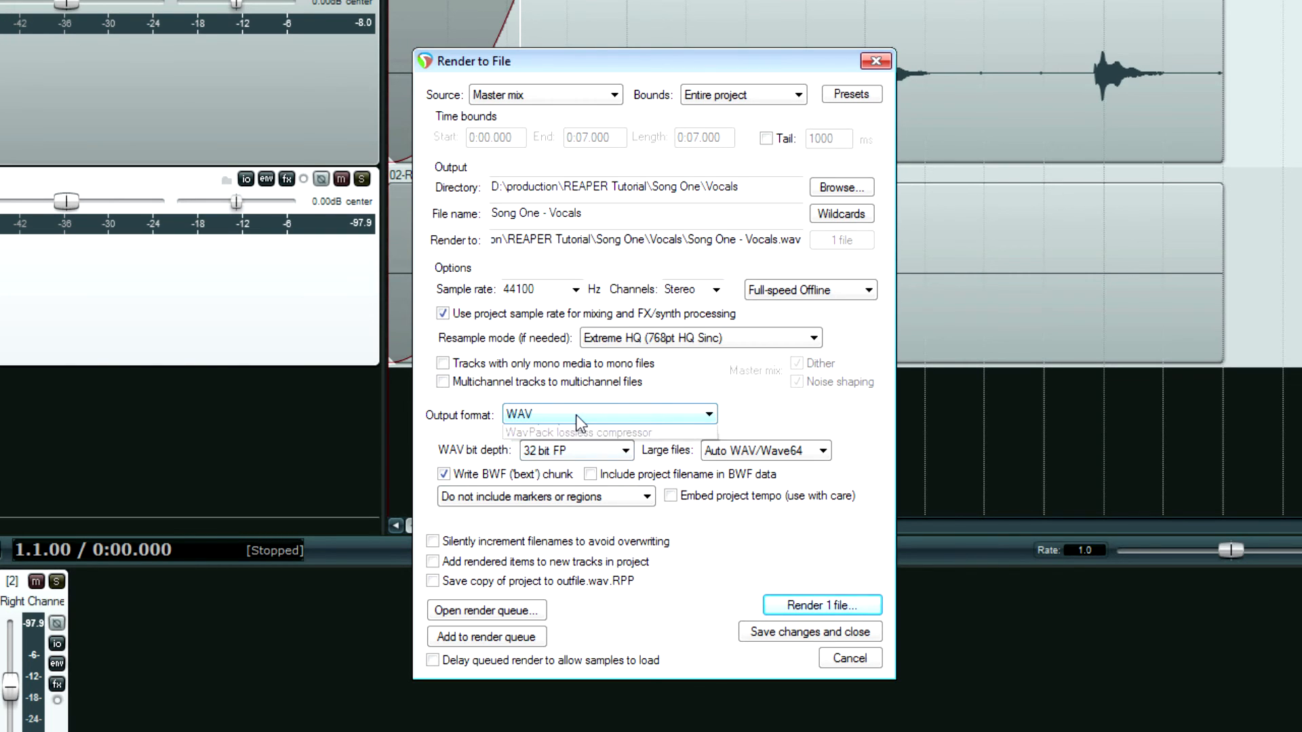
# - Try OGG Opus and FLAC as the output format and examine the FLAC encoding depth options
pyautogui.click(580, 420)
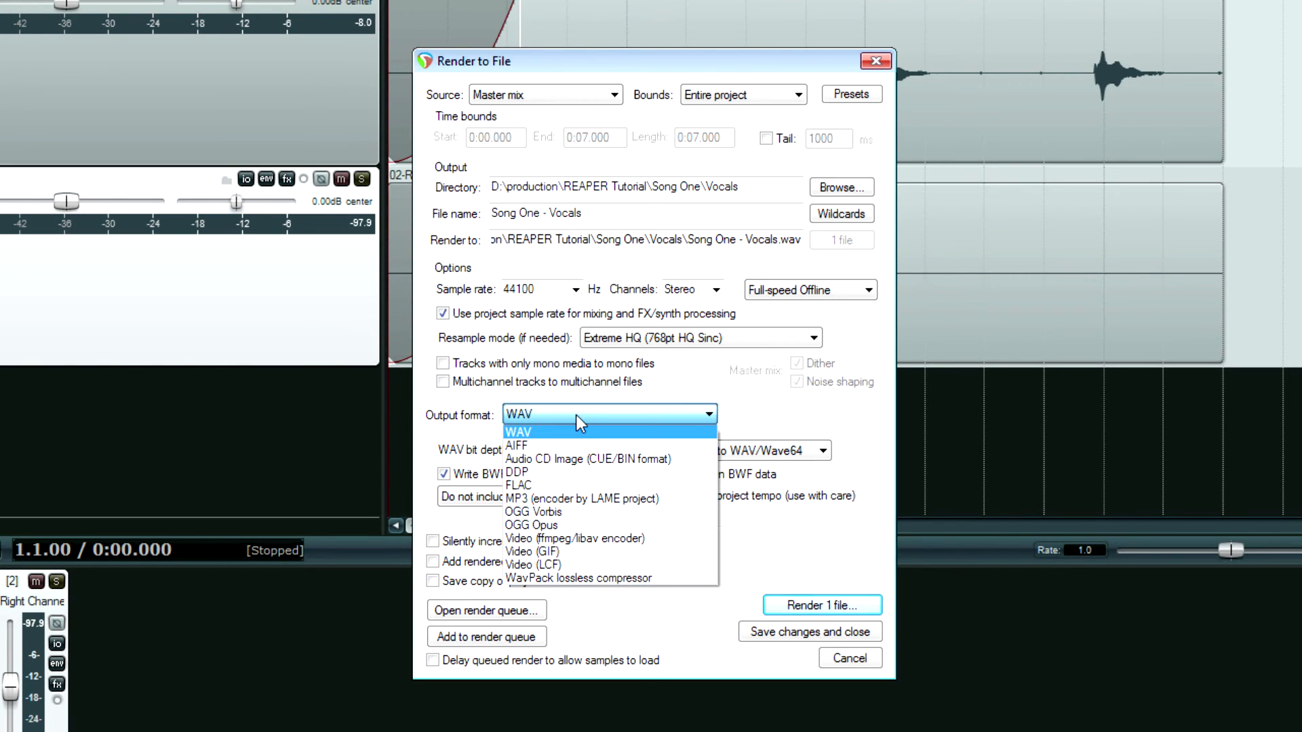
pyautogui.click(560, 526)
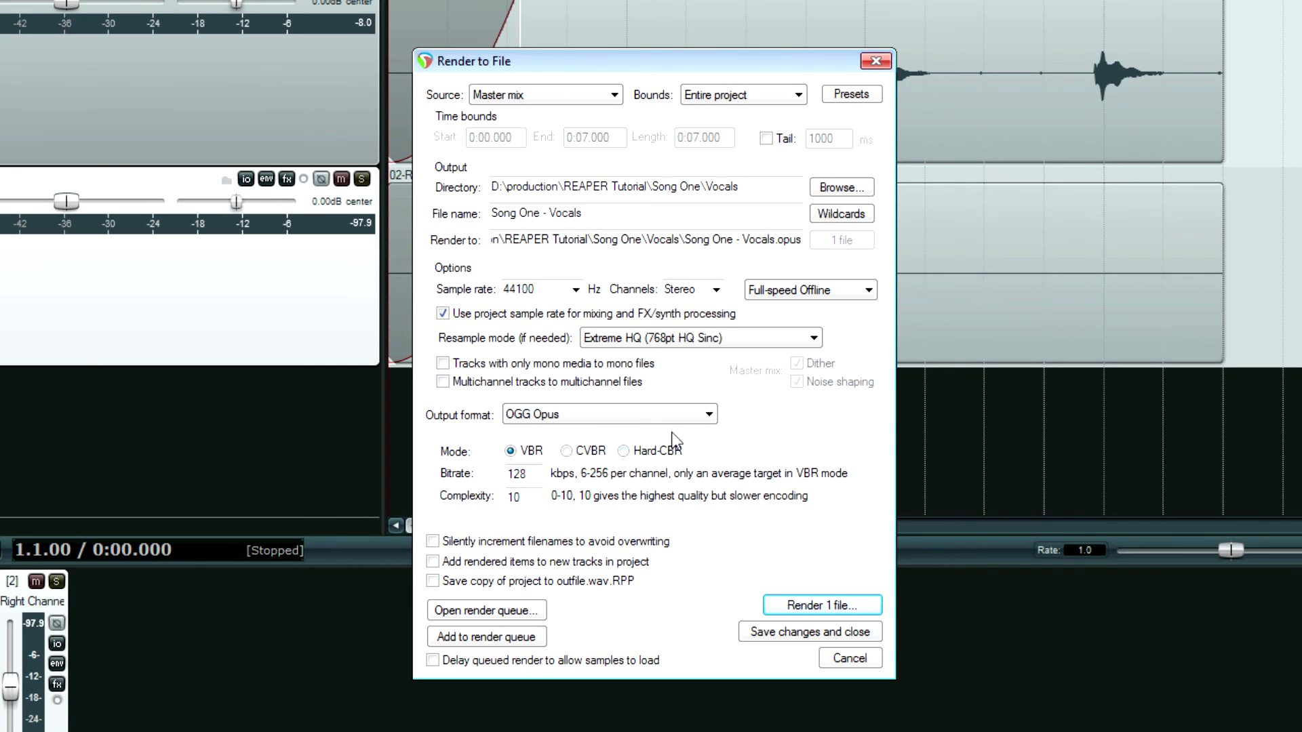
pyautogui.click(579, 416)
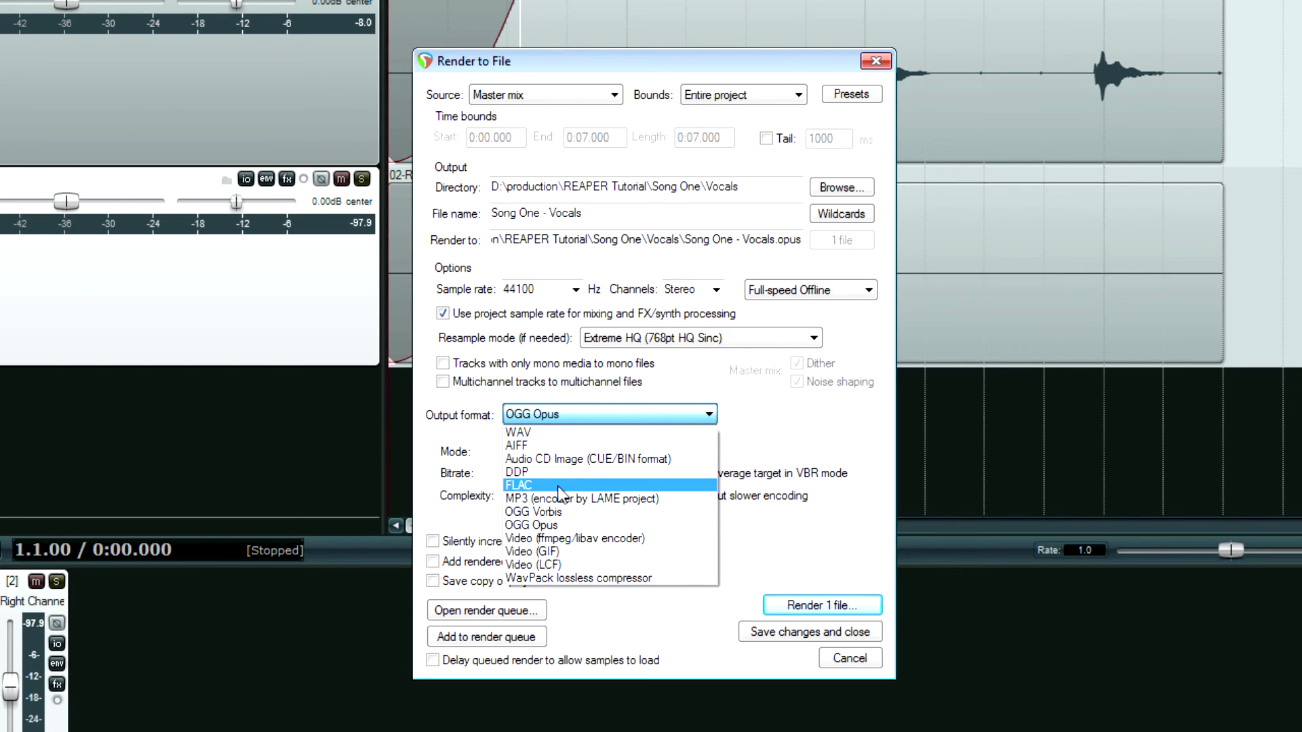
pyautogui.click(561, 485)
pyautogui.click(568, 416)
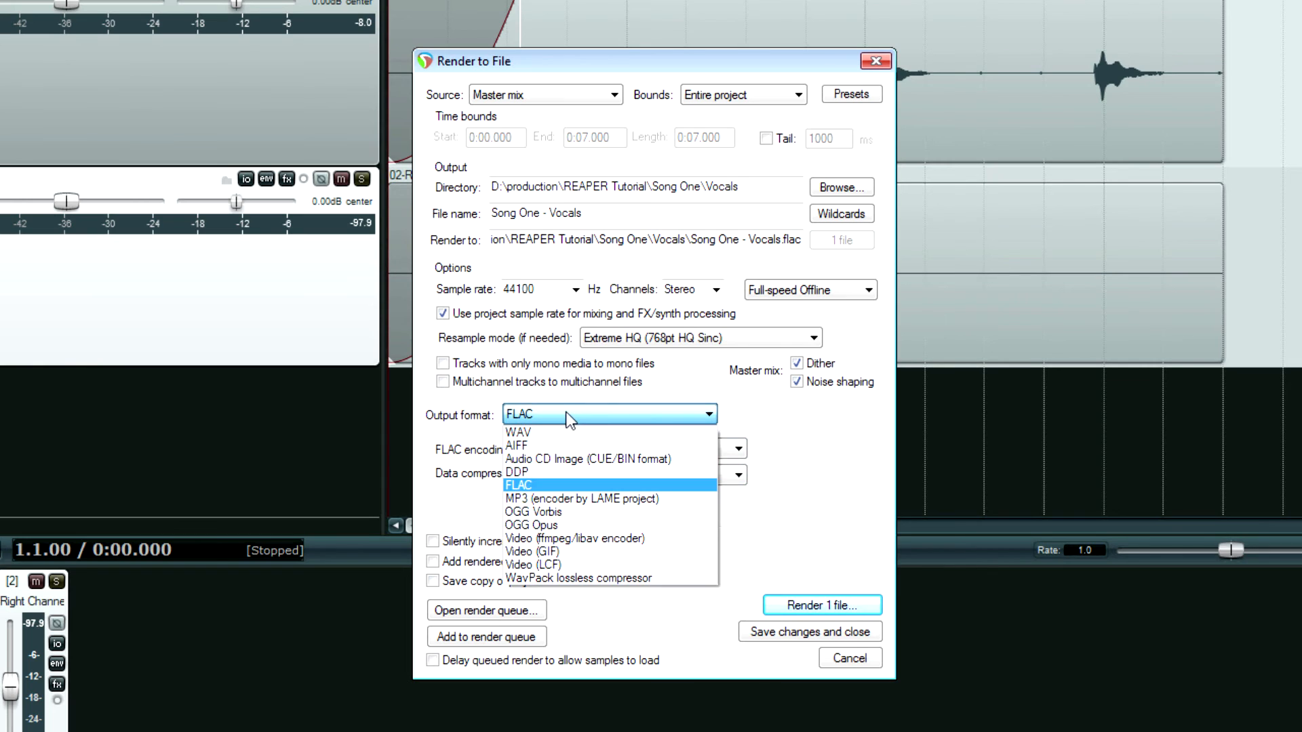
pyautogui.click(568, 417)
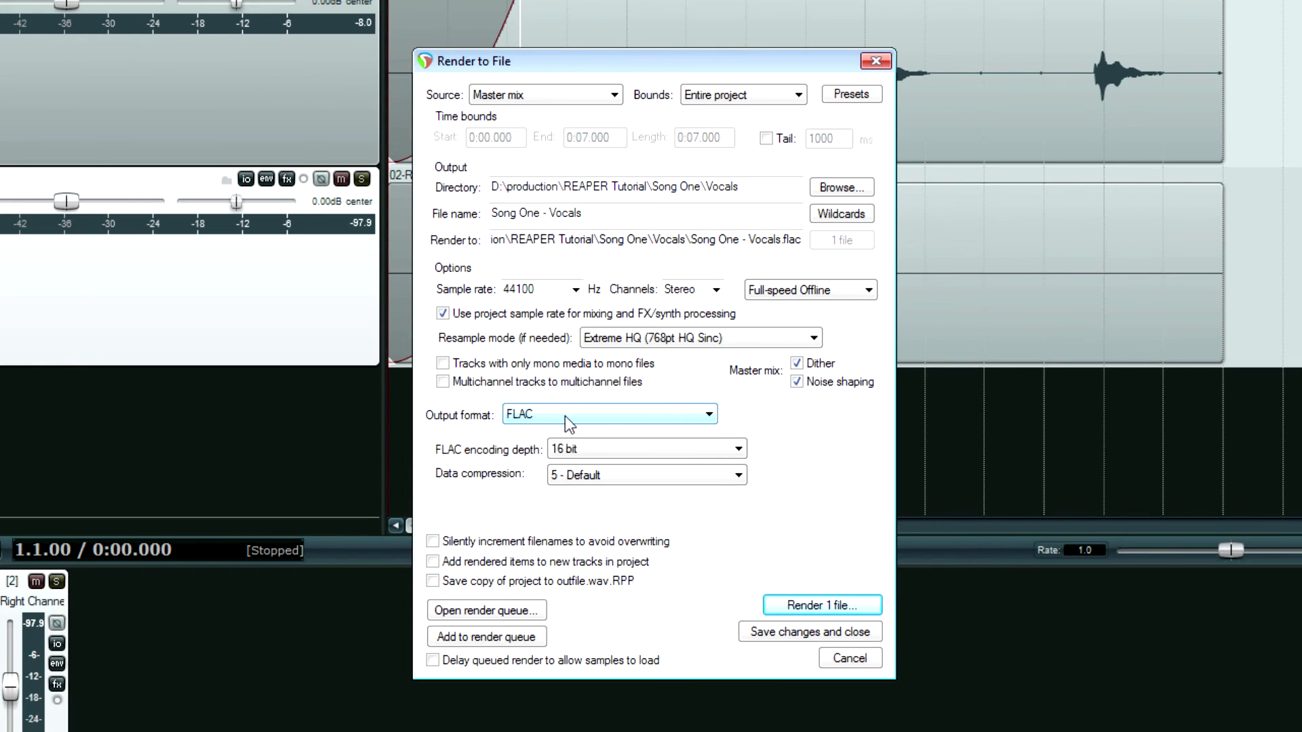
pyautogui.click(564, 416)
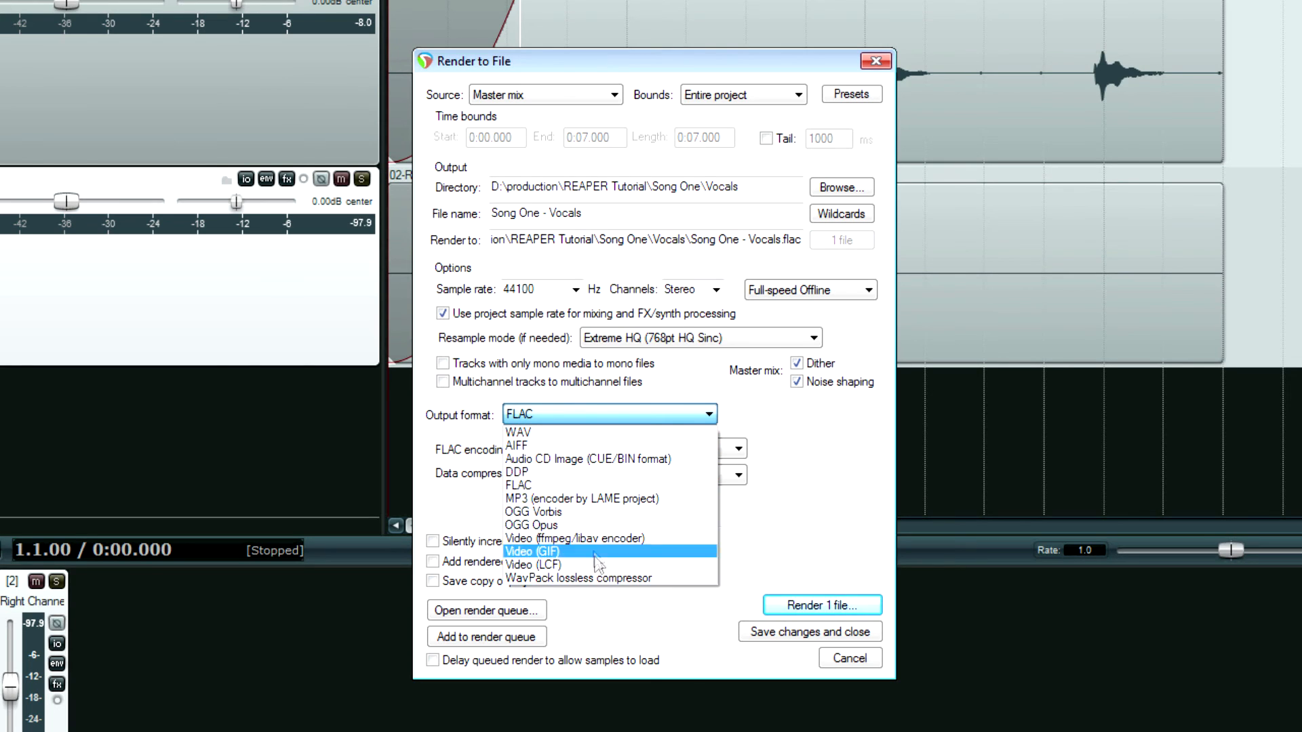
pyautogui.click(562, 484)
pyautogui.click(589, 451)
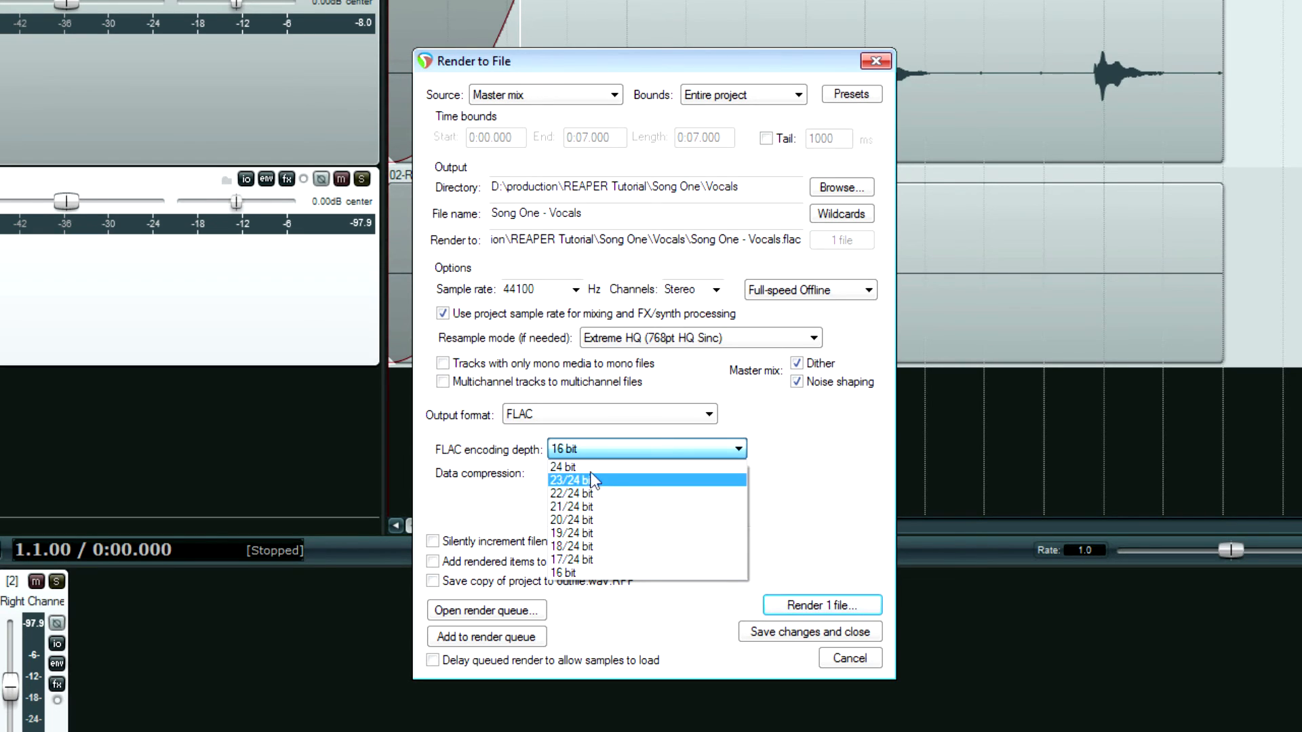
pyautogui.click(578, 448)
# - Set the output format back to WAV, keeping 32 bit FP depth and Auto WAV/Wave64 for large files
pyautogui.click(573, 420)
pyautogui.click(555, 434)
pyautogui.click(546, 451)
pyautogui.click(546, 452)
pyautogui.click(784, 453)
pyautogui.click(783, 453)
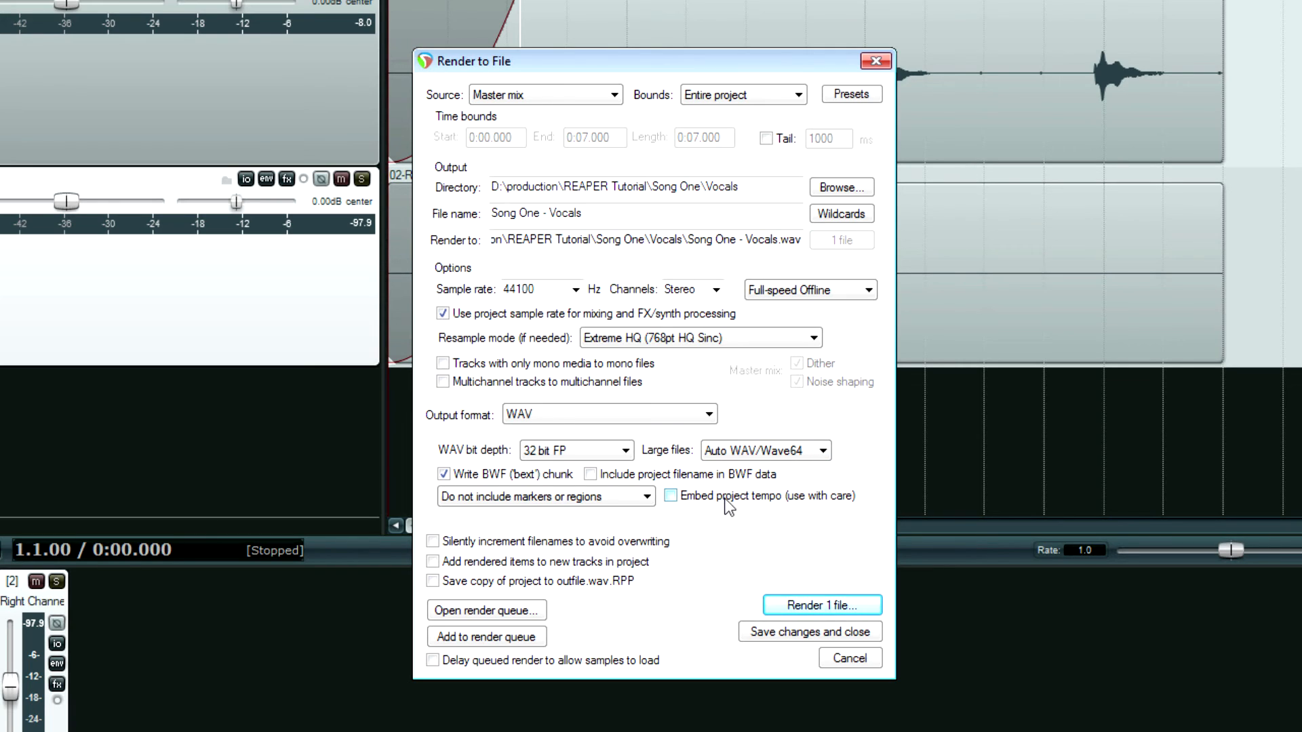
# - Change the render file name to Song One - Vocals (120 BPM) and save the render settings without rendering
pyautogui.click(657, 211)
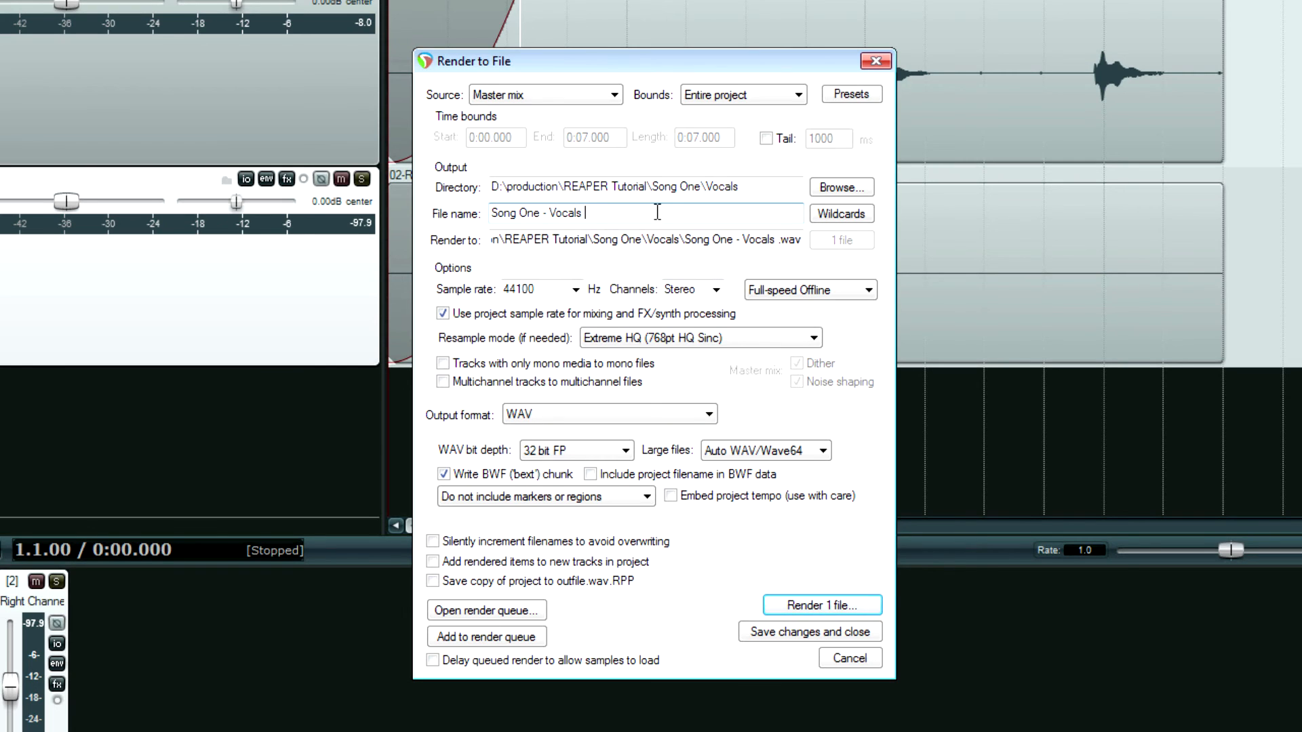
pyautogui.write('(120 BPM)')
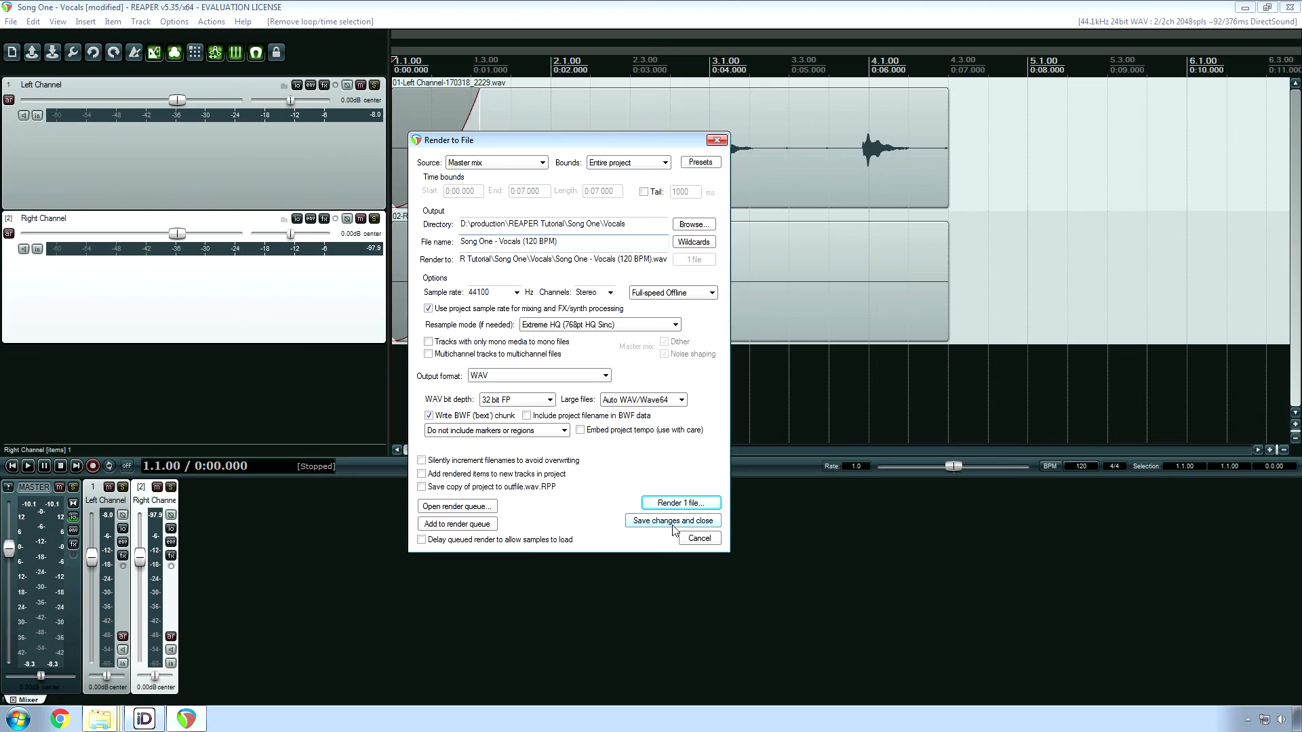
pyautogui.click(674, 521)
# - Check the project BPM in the project settings and save them as the default project settings
pyautogui.click(5, 25)
pyautogui.click(70, 210)
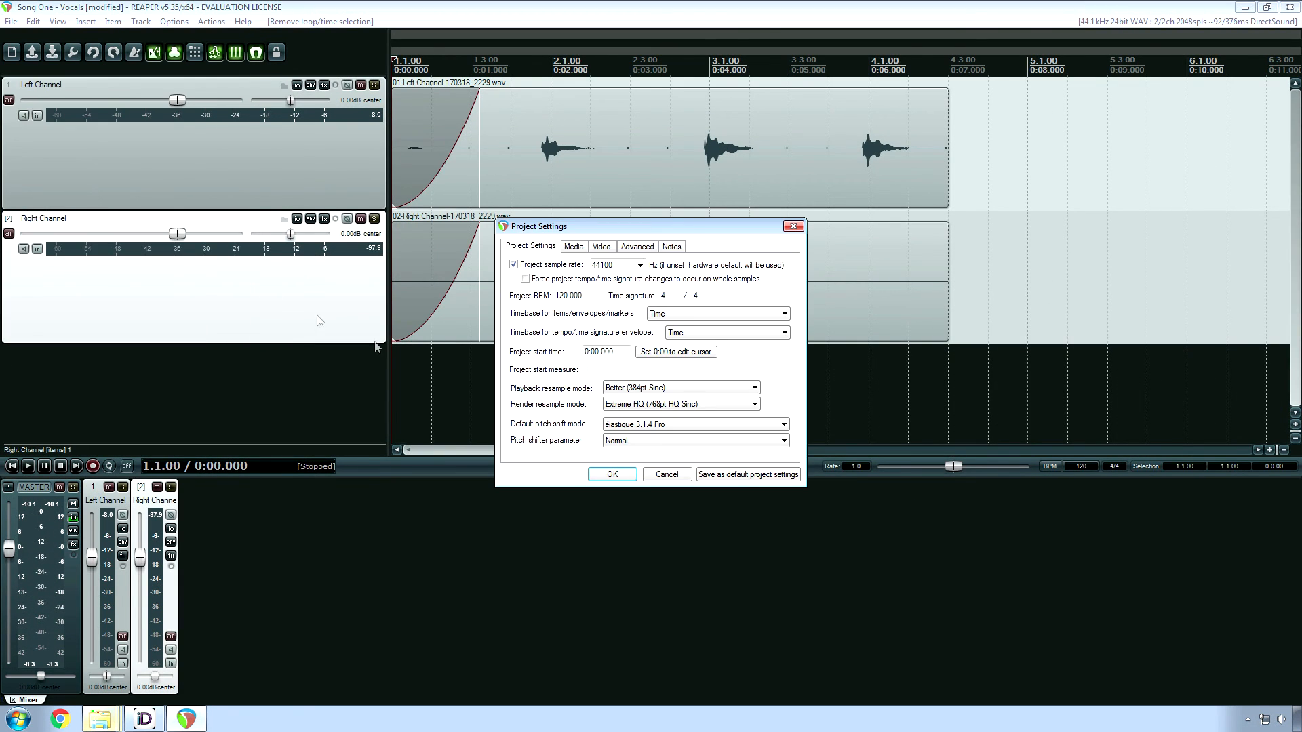
pyautogui.click(751, 474)
# - Reopen the render settings and render the project to Song One - Vocals (120 BPM).wav
pyautogui.click(8, 22)
pyautogui.click(84, 229)
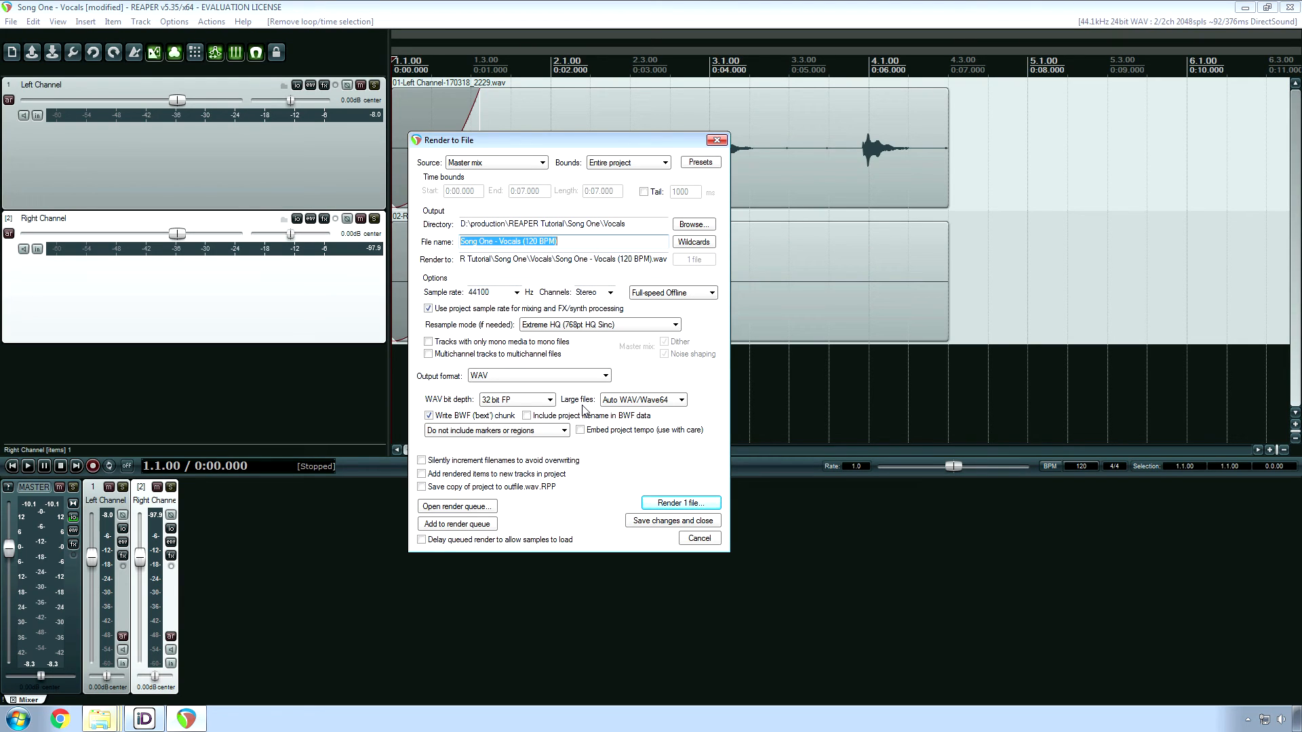
pyautogui.click(682, 503)
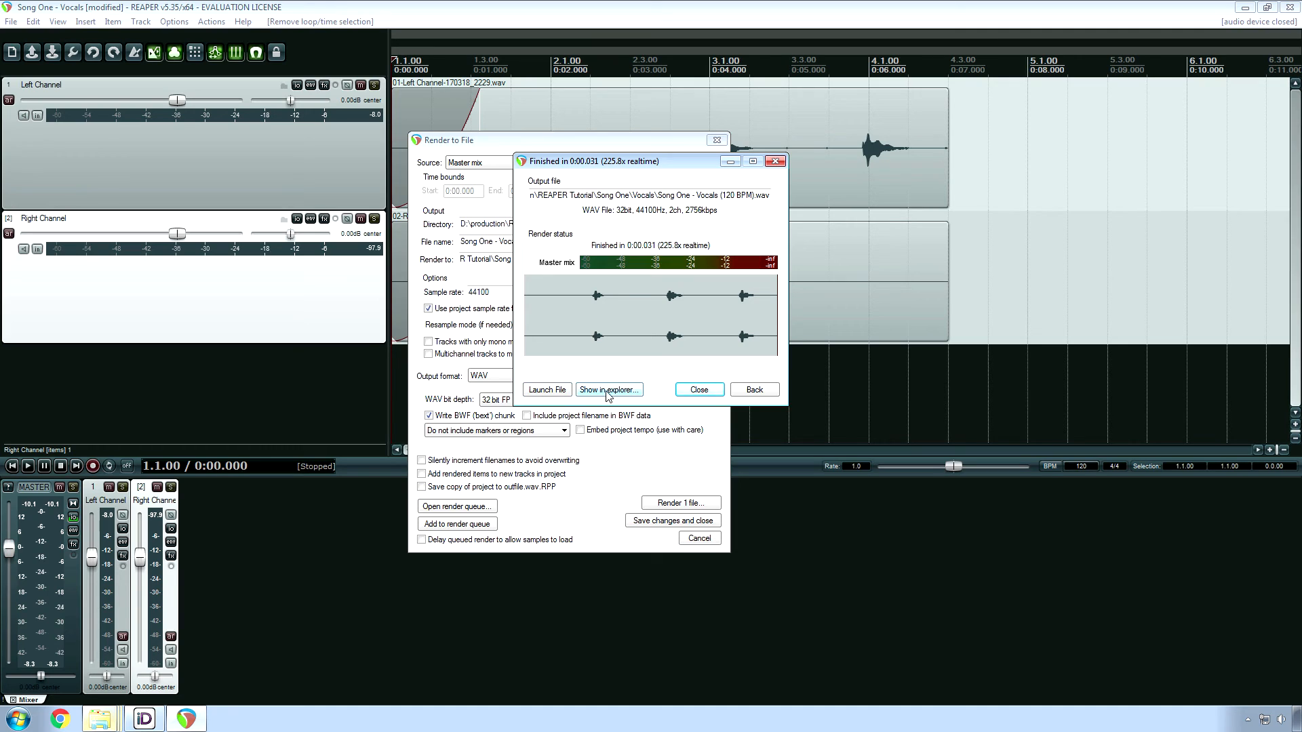
# - Play the rendered WAV file in VLC media player, close the player, and locate the file in its Vocals folder
pyautogui.click(548, 391)
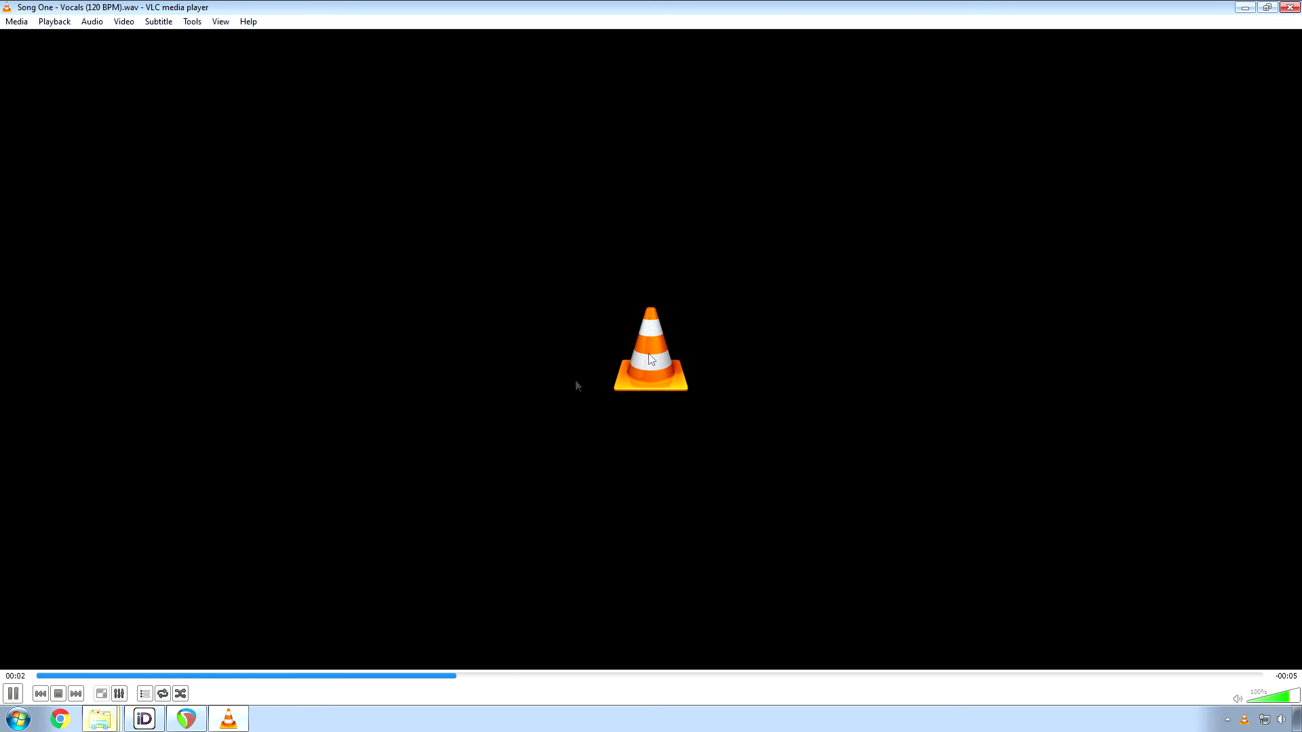
pyautogui.click(1290, 8)
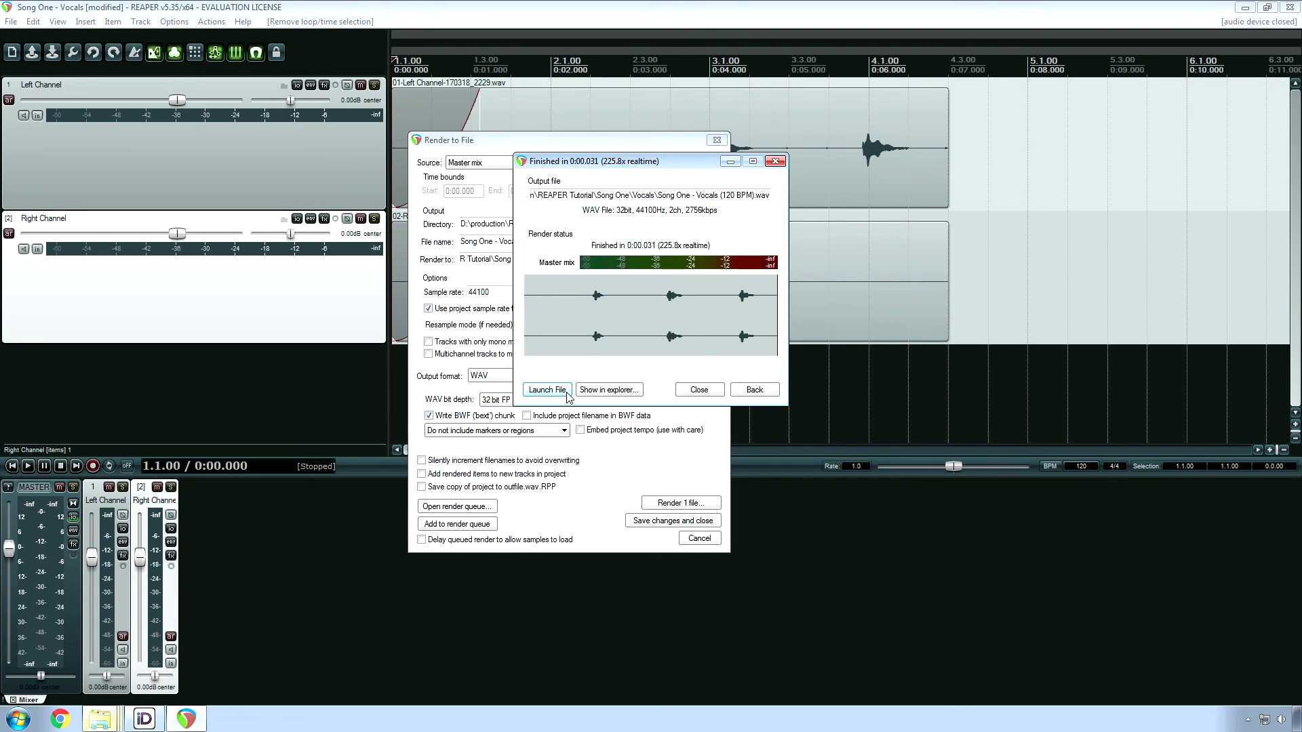
pyautogui.click(617, 391)
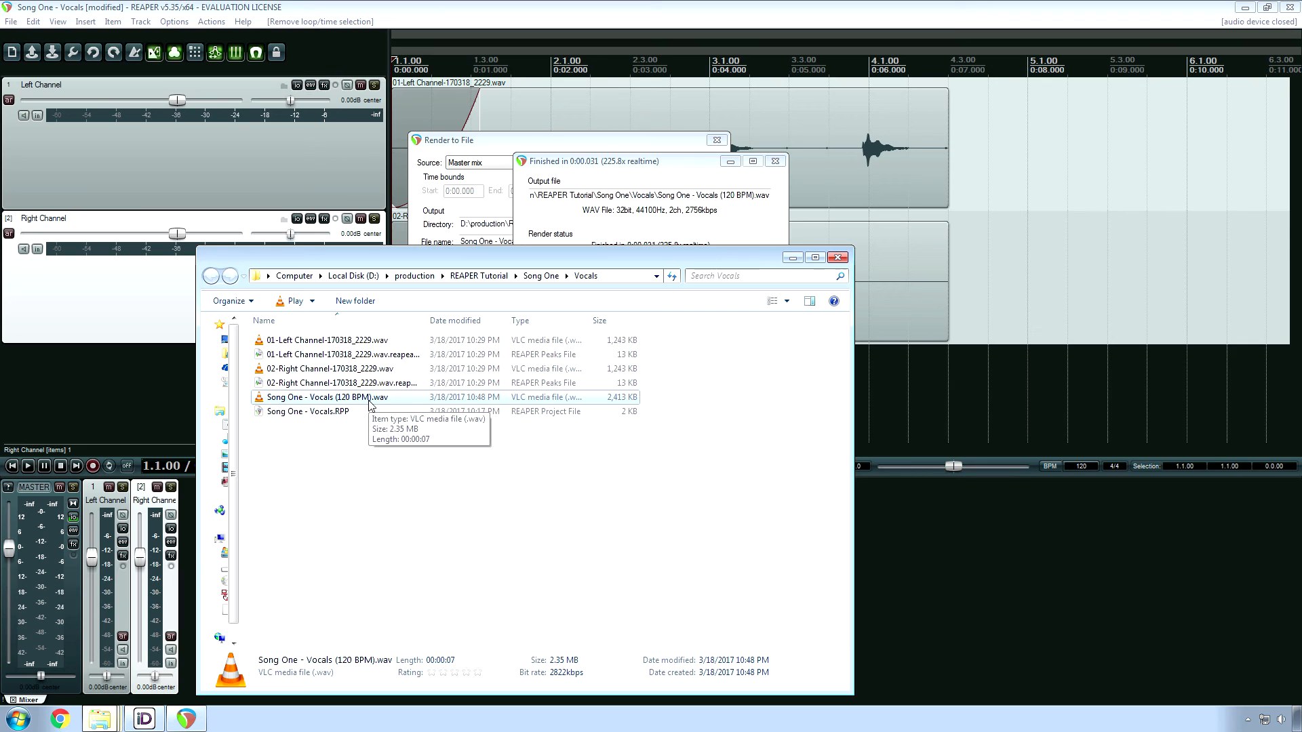
pyautogui.click(585, 160)
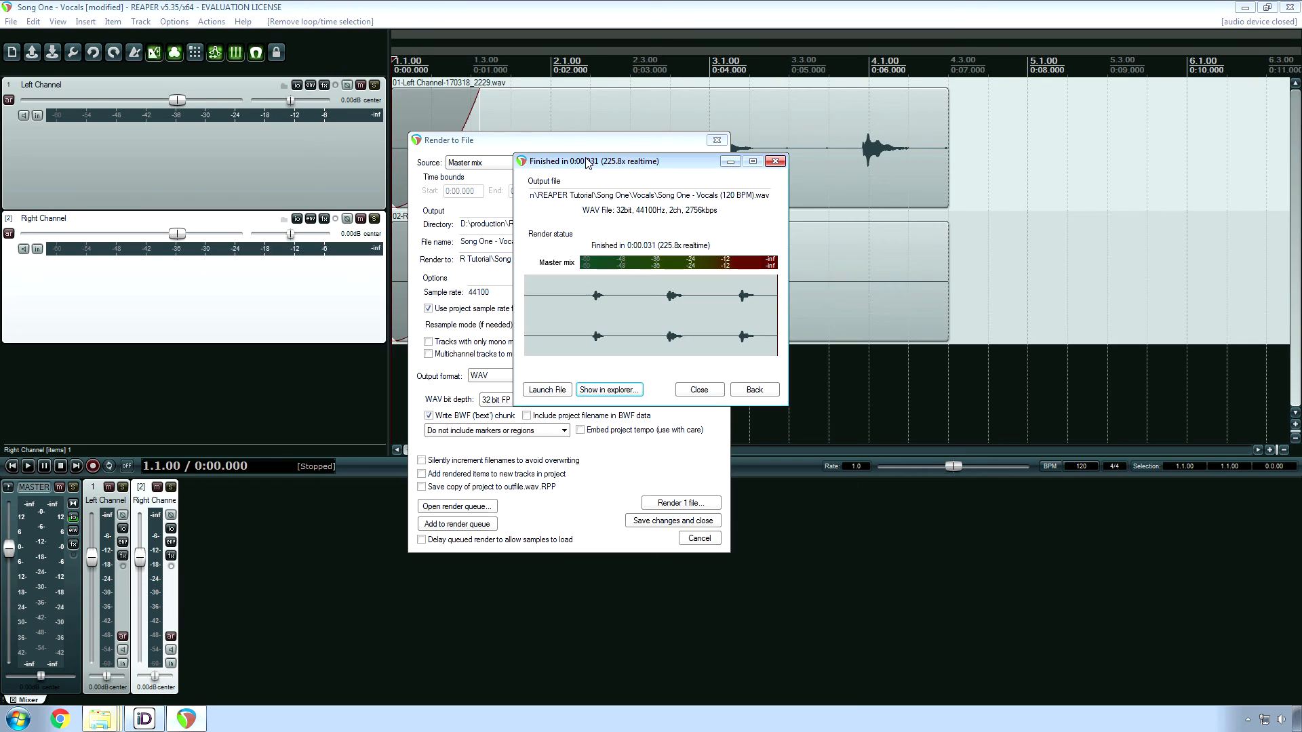
# - Close the finished render report and save the Song One - Vocals project
pyautogui.click(695, 390)
pyautogui.click(11, 21)
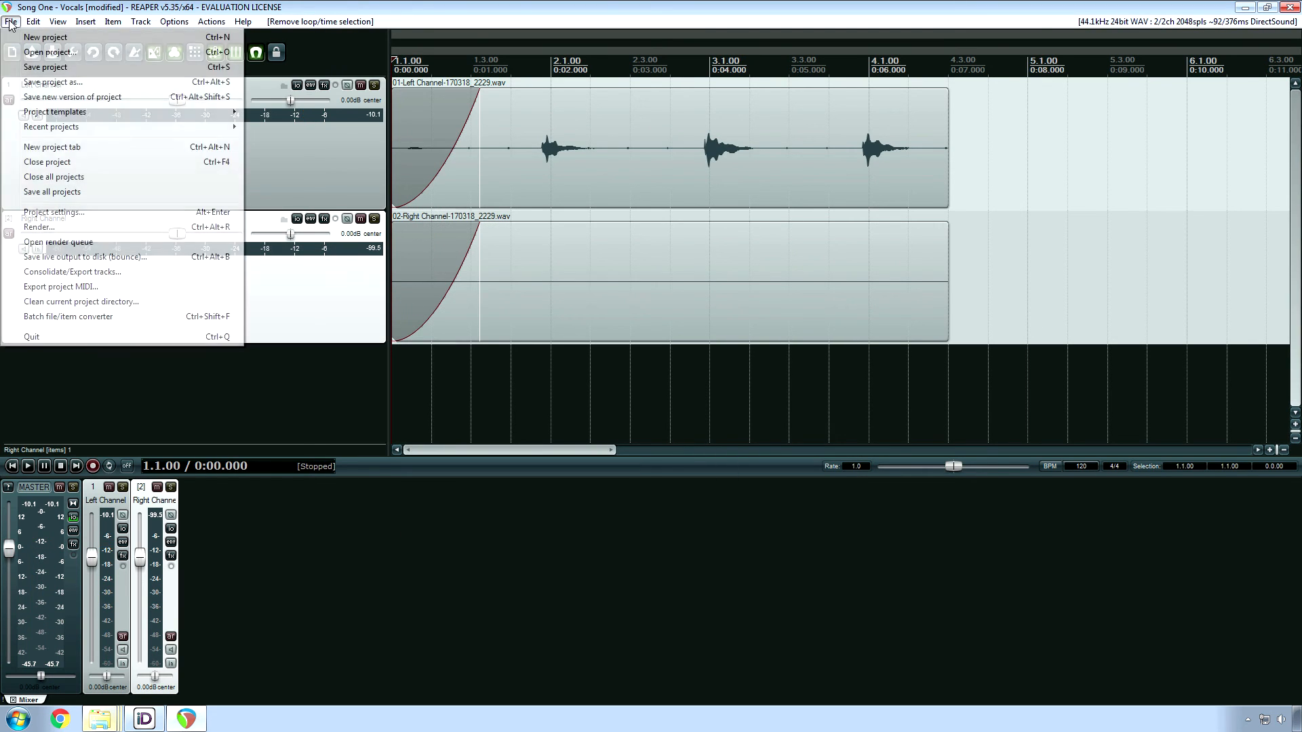
pyautogui.click(24, 64)
# - Close all projects and cancel the Project Settings notes window of the new empty project
pyautogui.click(10, 21)
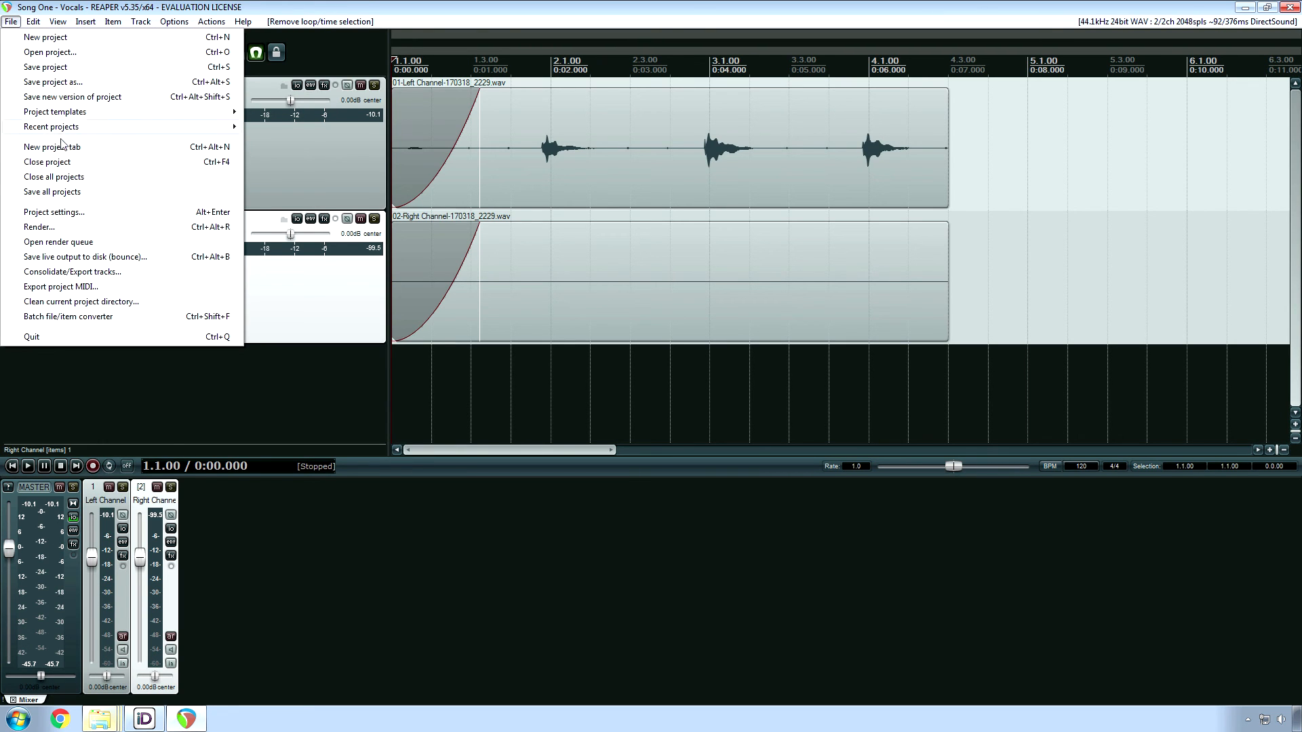
pyautogui.click(79, 178)
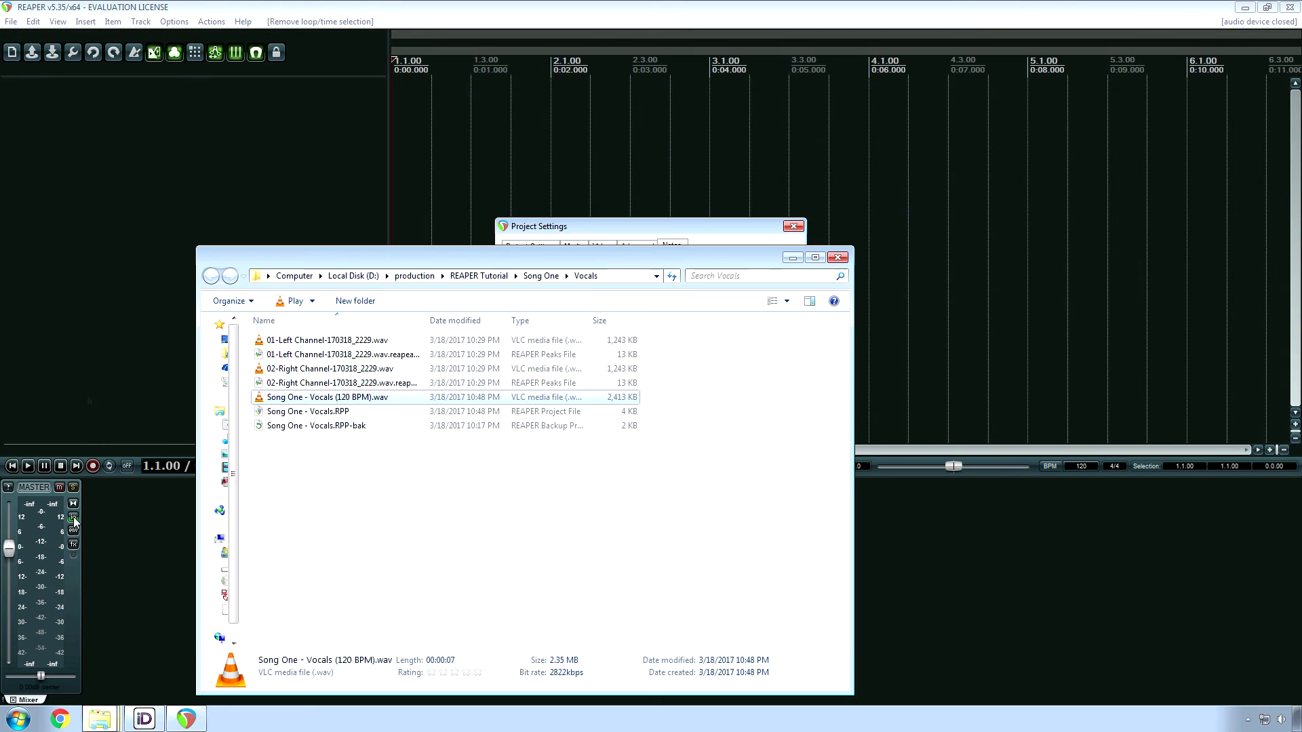
pyautogui.click(589, 226)
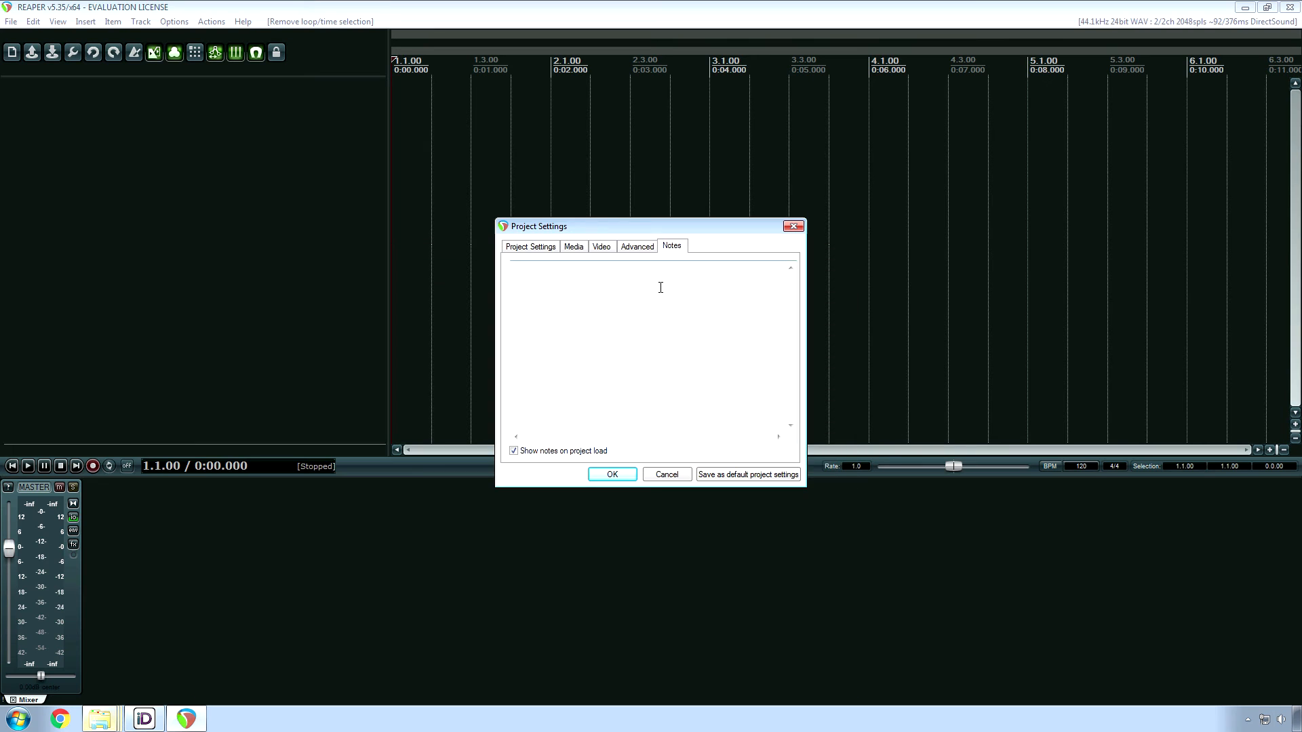
pyautogui.click(664, 472)
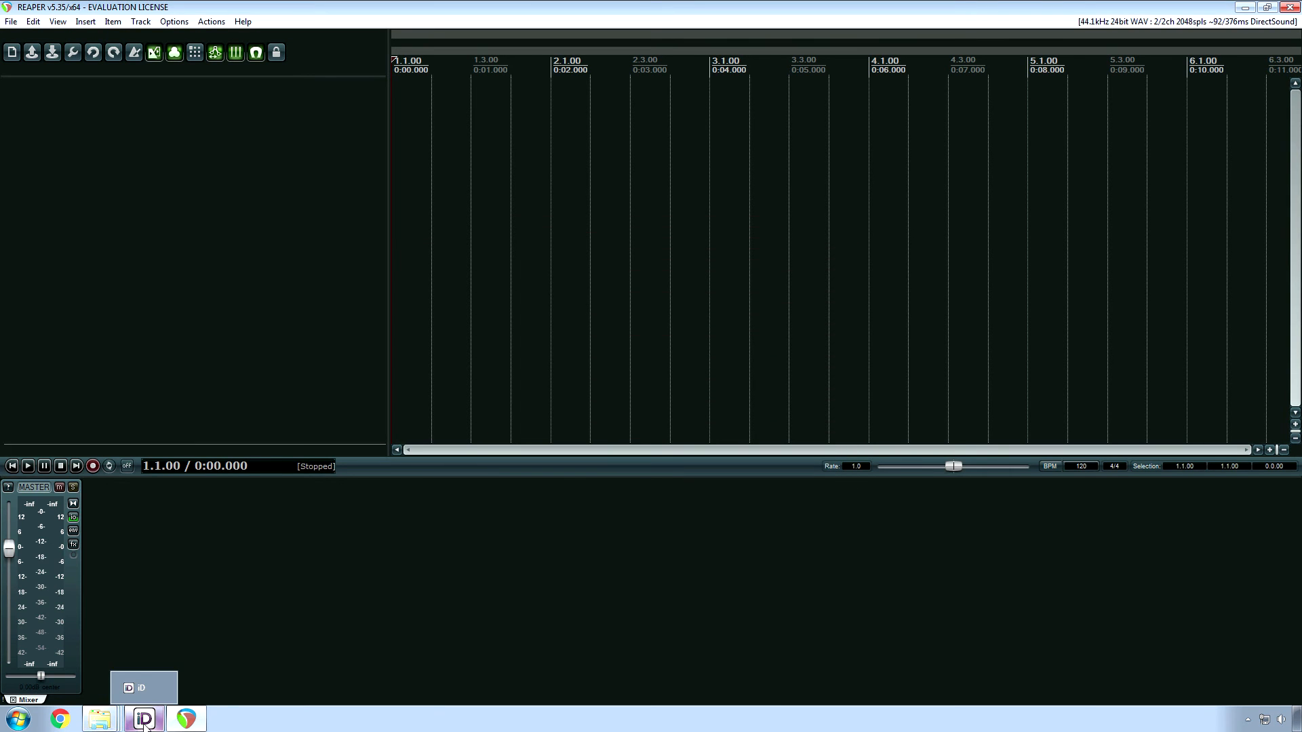
# - Import Song One - Vocals (120 BPM).wav from the Vocals folder, align it with the project start and play it
pyautogui.click(101, 717)
pyautogui.click(91, 694)
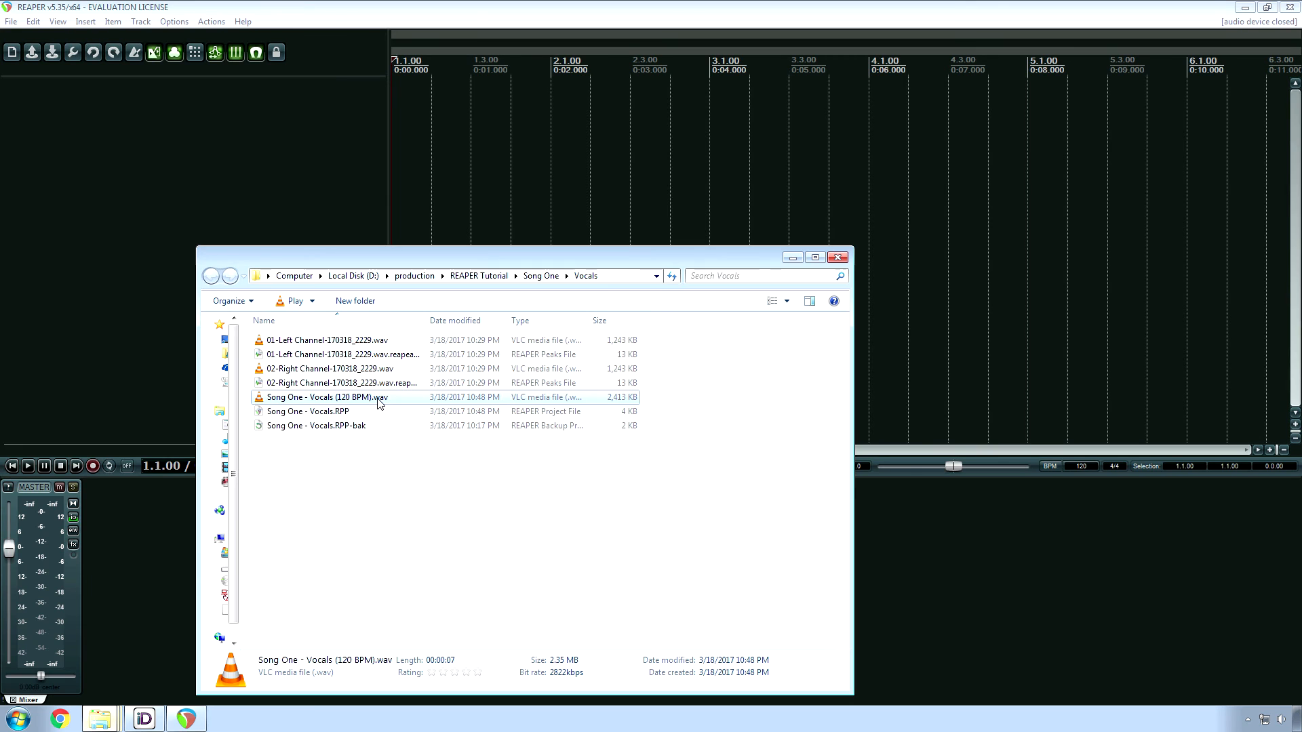
pyautogui.moveTo(379, 402); pyautogui.dragTo(454, 136)
pyautogui.moveTo(715, 148); pyautogui.dragTo(581, 144)
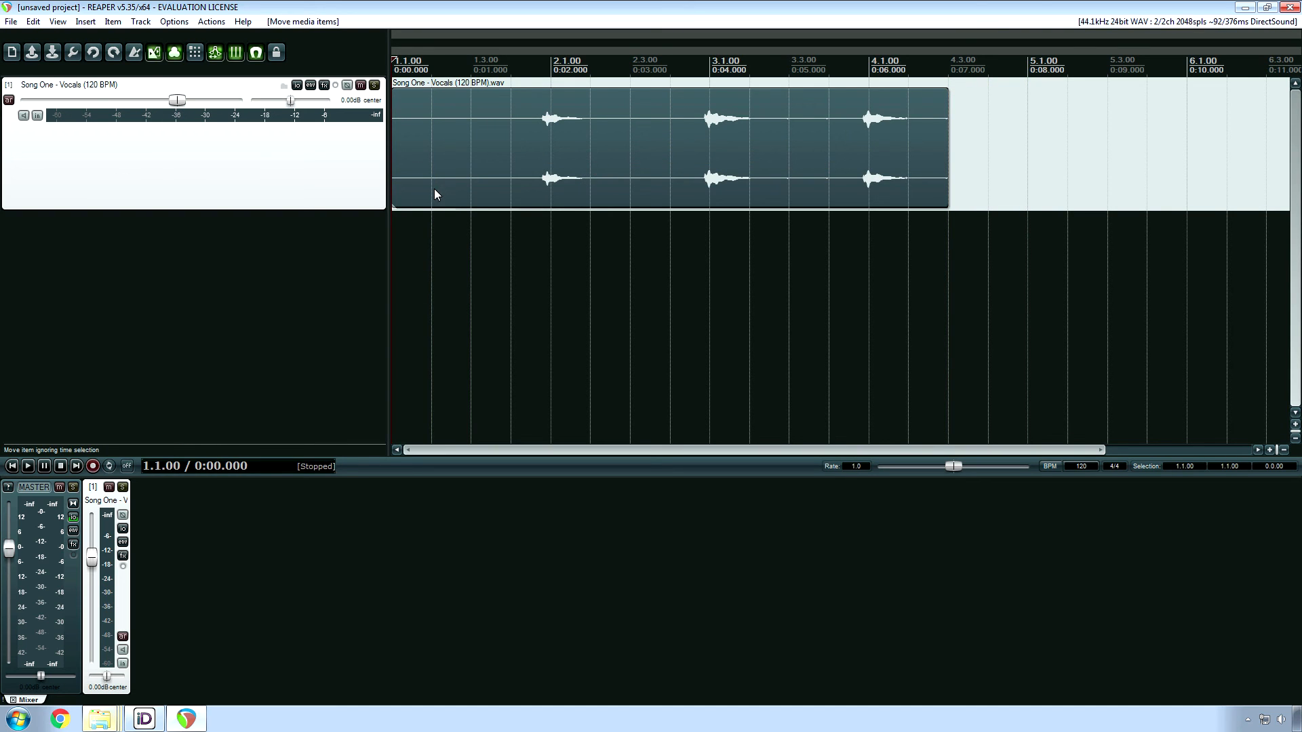
pyautogui.press('space')
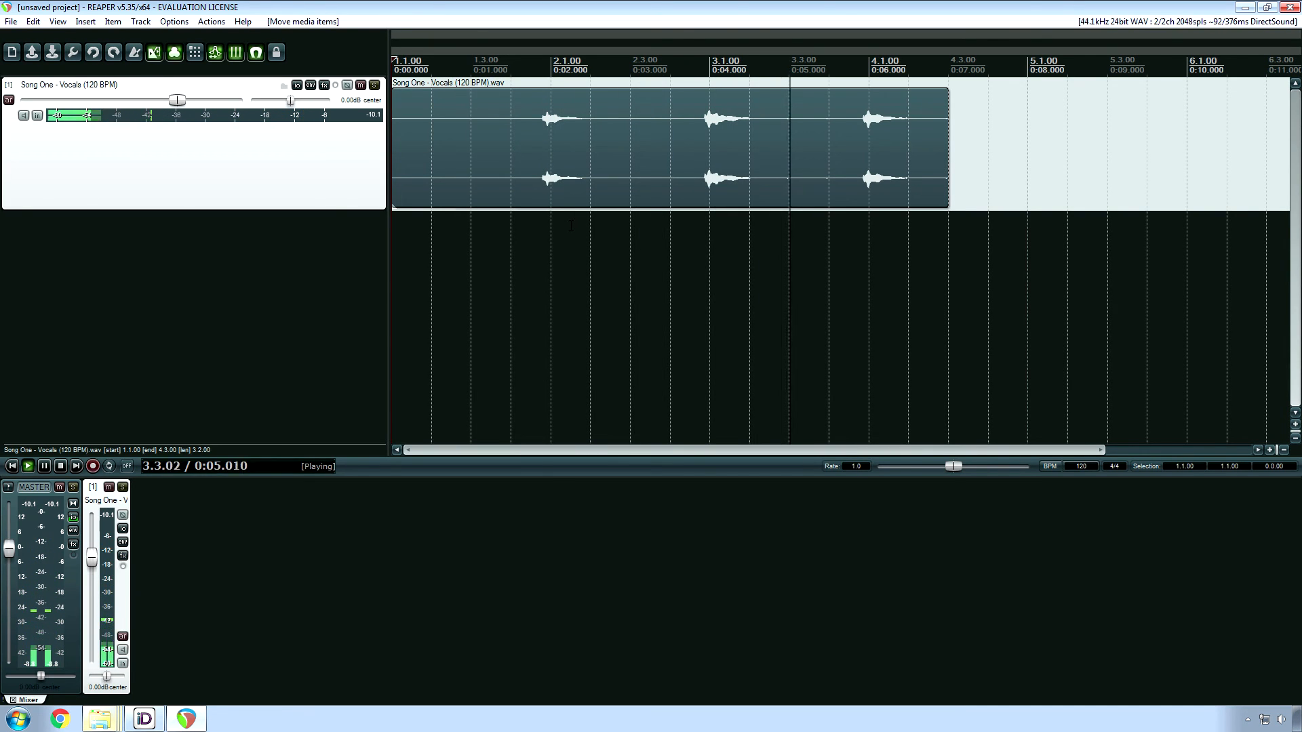
pyautogui.press('space')
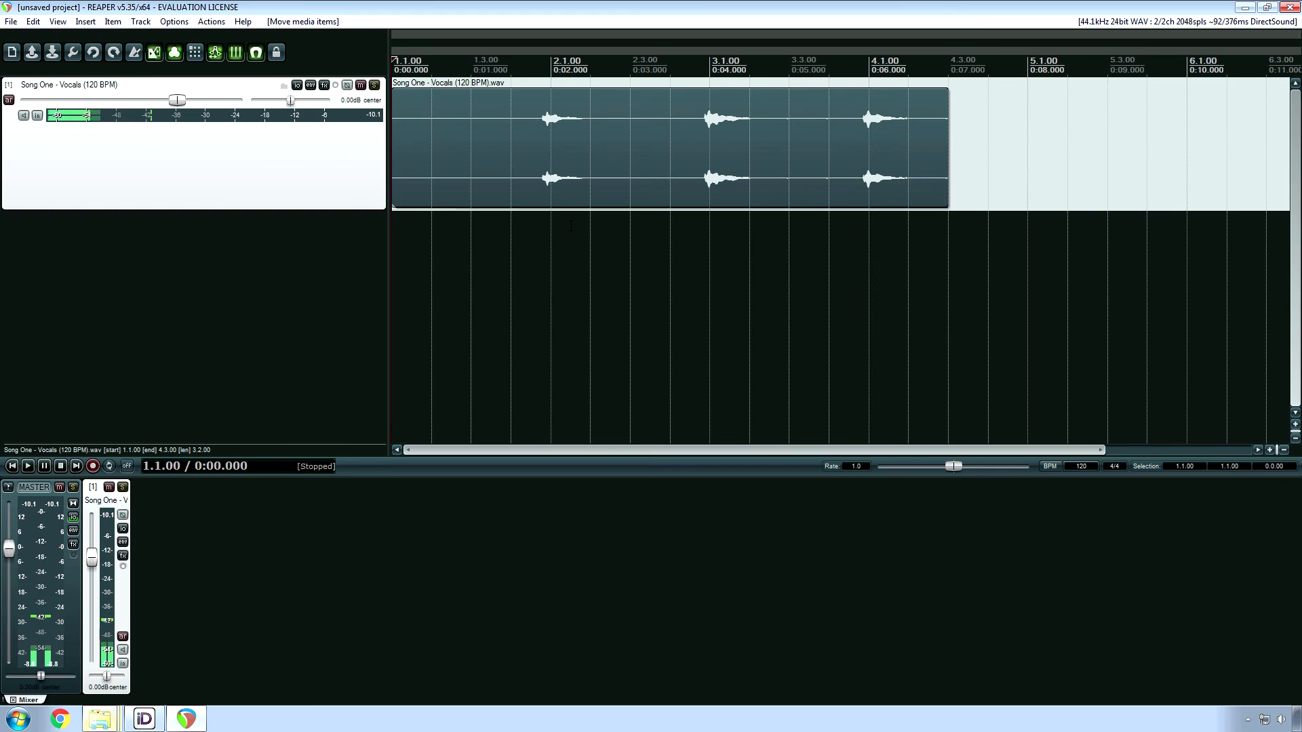
# - Delete the imported Song One - Vocals (120 BPM) track
pyautogui.click(206, 168)
pyautogui.press('Delete')
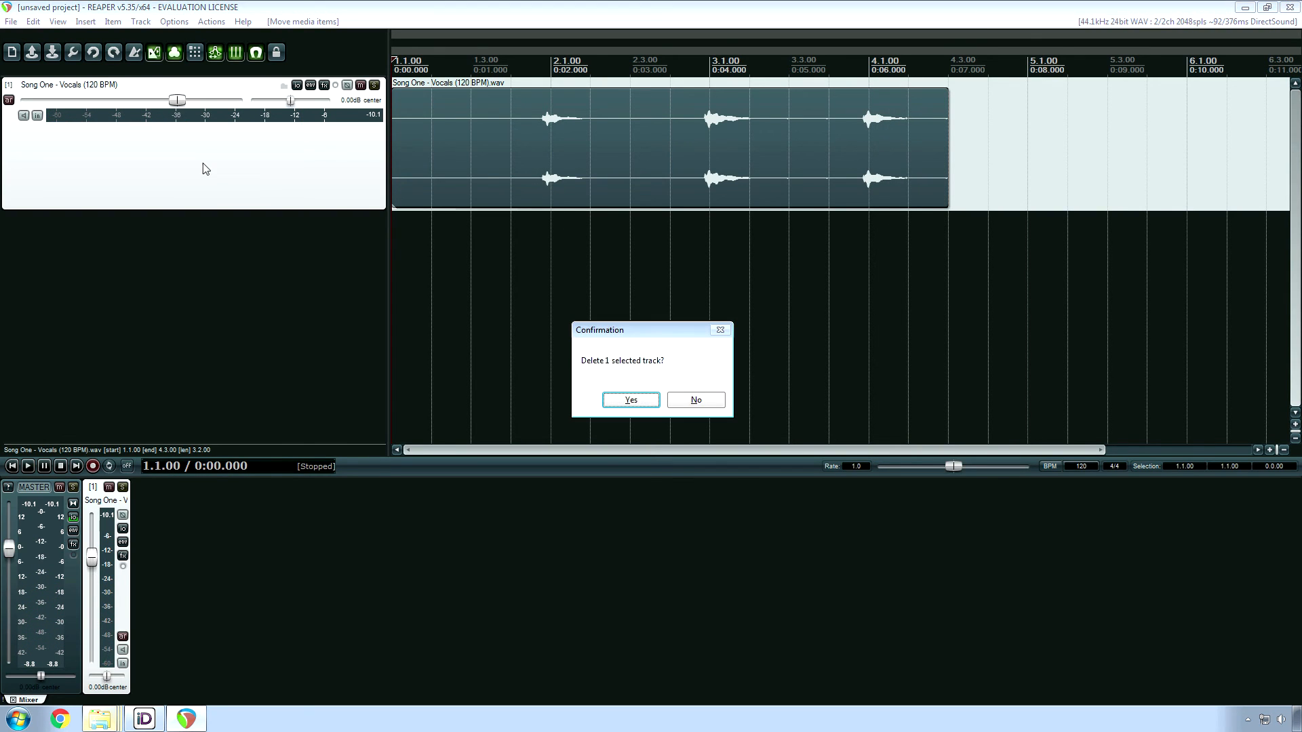
pyautogui.click(621, 402)
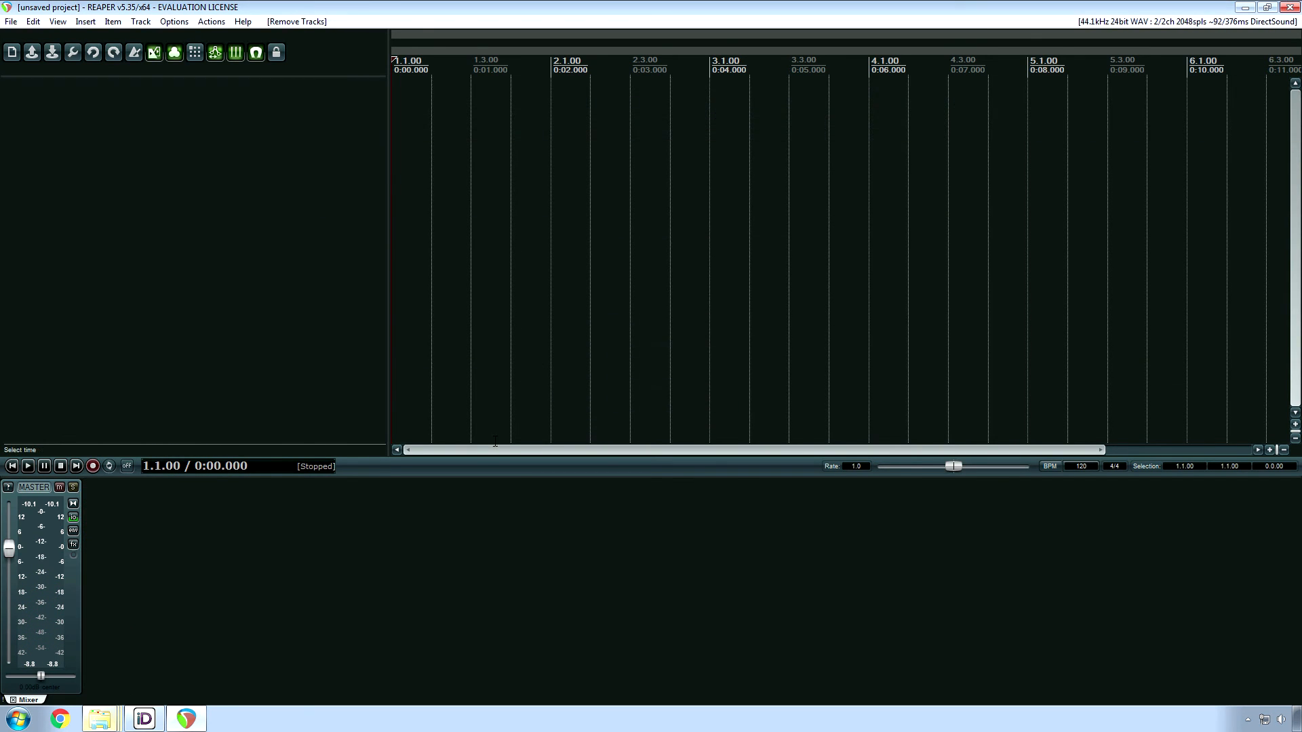
# - Import the left channel, right channel and rendered vocals WAV files sequentially on a single track, starting at the project start
pyautogui.rightClick(104, 724)
pyautogui.click(98, 691)
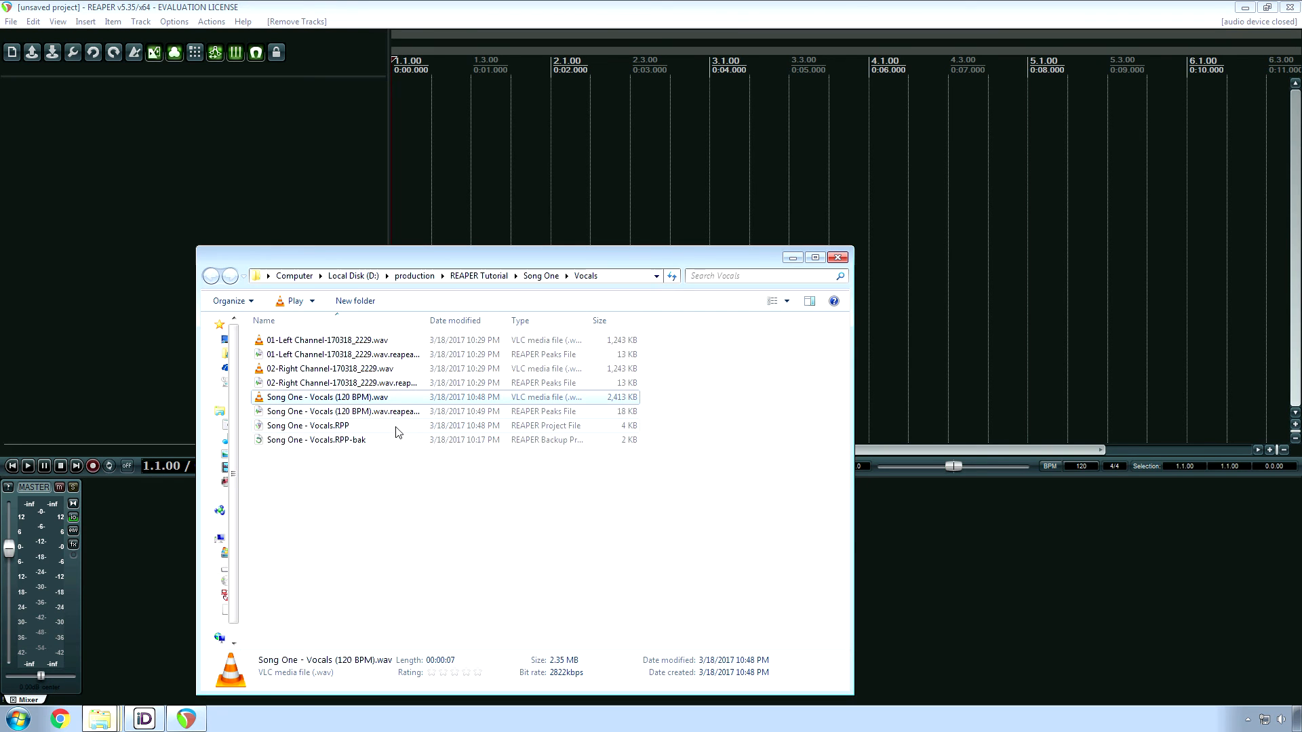
pyautogui.click(352, 342)
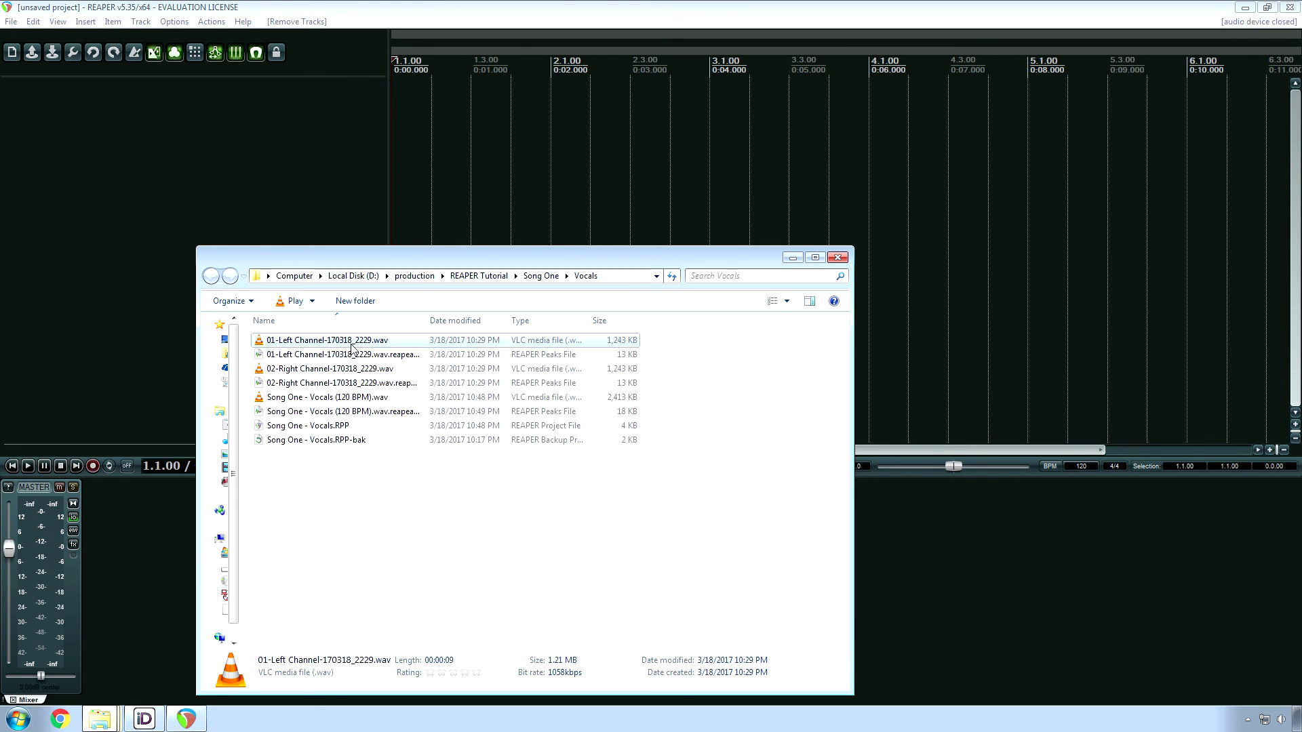
pyautogui.keyDown('ctrl'); pyautogui.click(336, 370); pyautogui.keyUp('ctrl')
pyautogui.keyDown('ctrl'); pyautogui.click(331, 397); pyautogui.keyUp('ctrl')
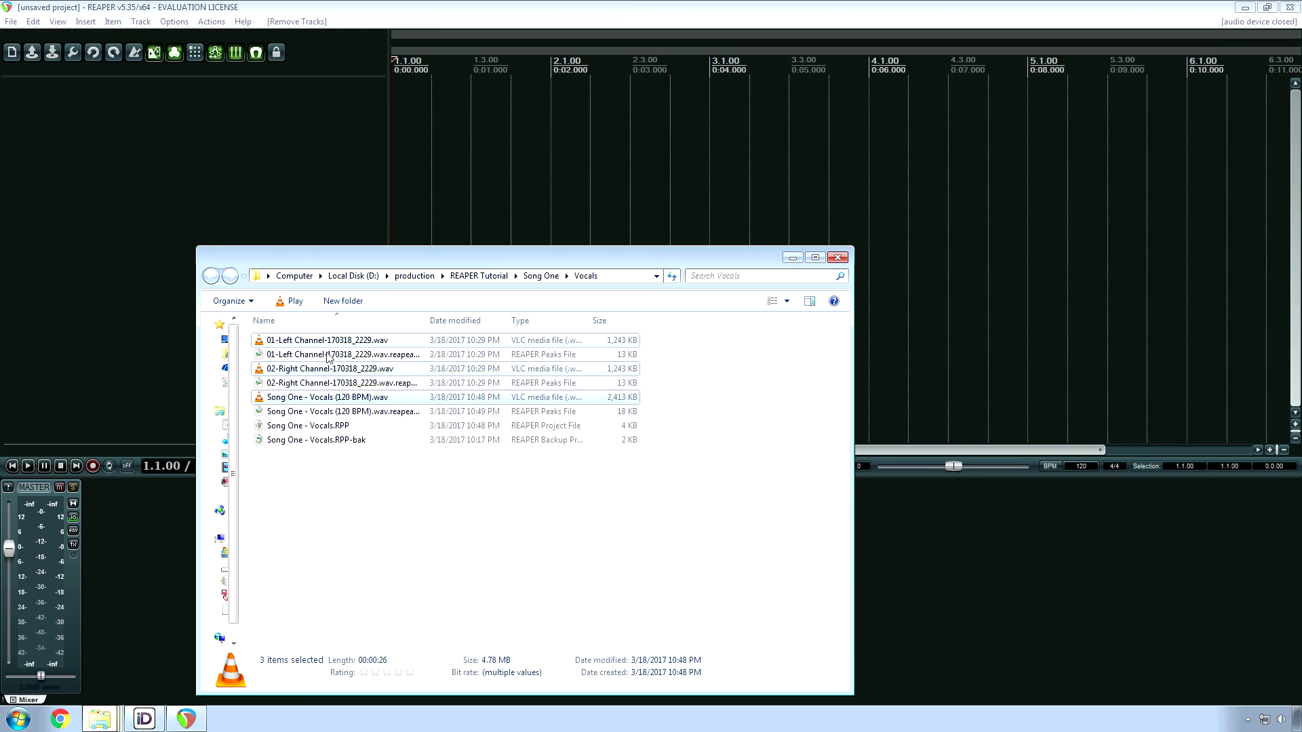
pyautogui.moveTo(332, 348); pyautogui.dragTo(503, 160)
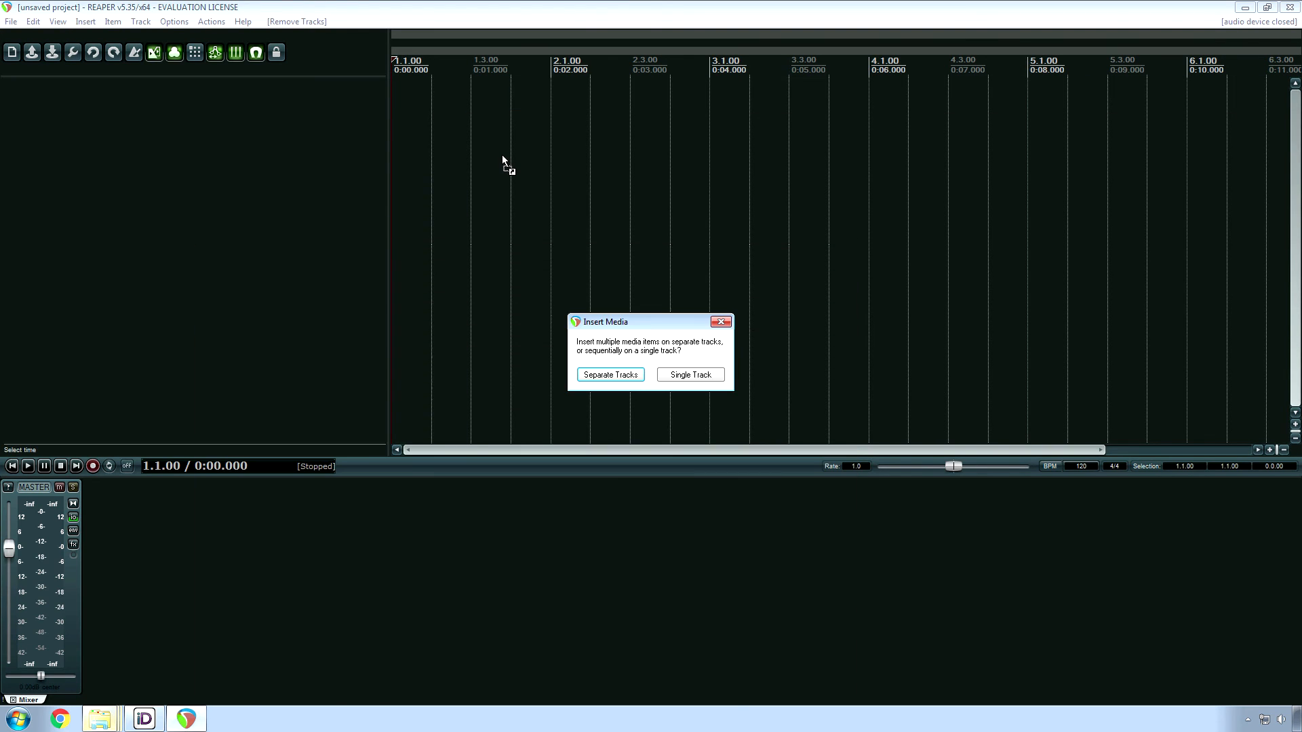
pyautogui.click(690, 375)
pyautogui.scroll(-5, 602, 313)
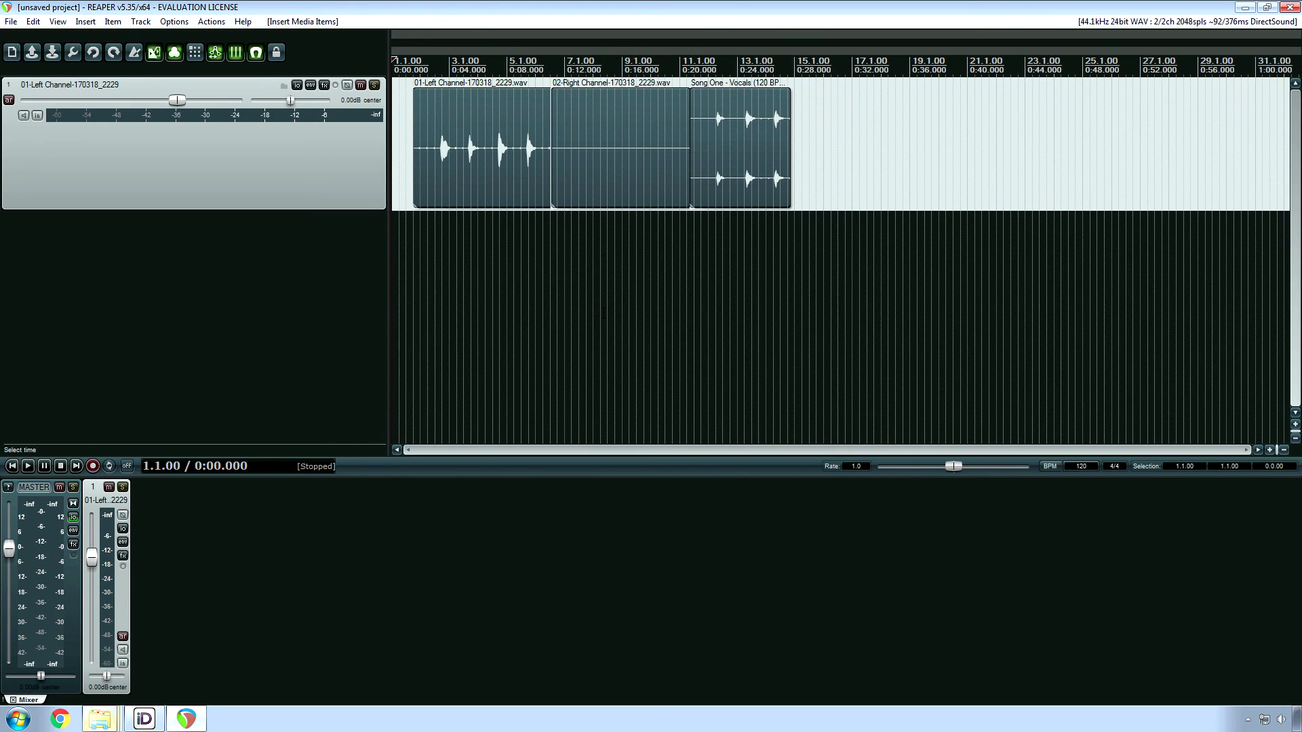
pyautogui.moveTo(575, 171); pyautogui.dragTo(553, 171)
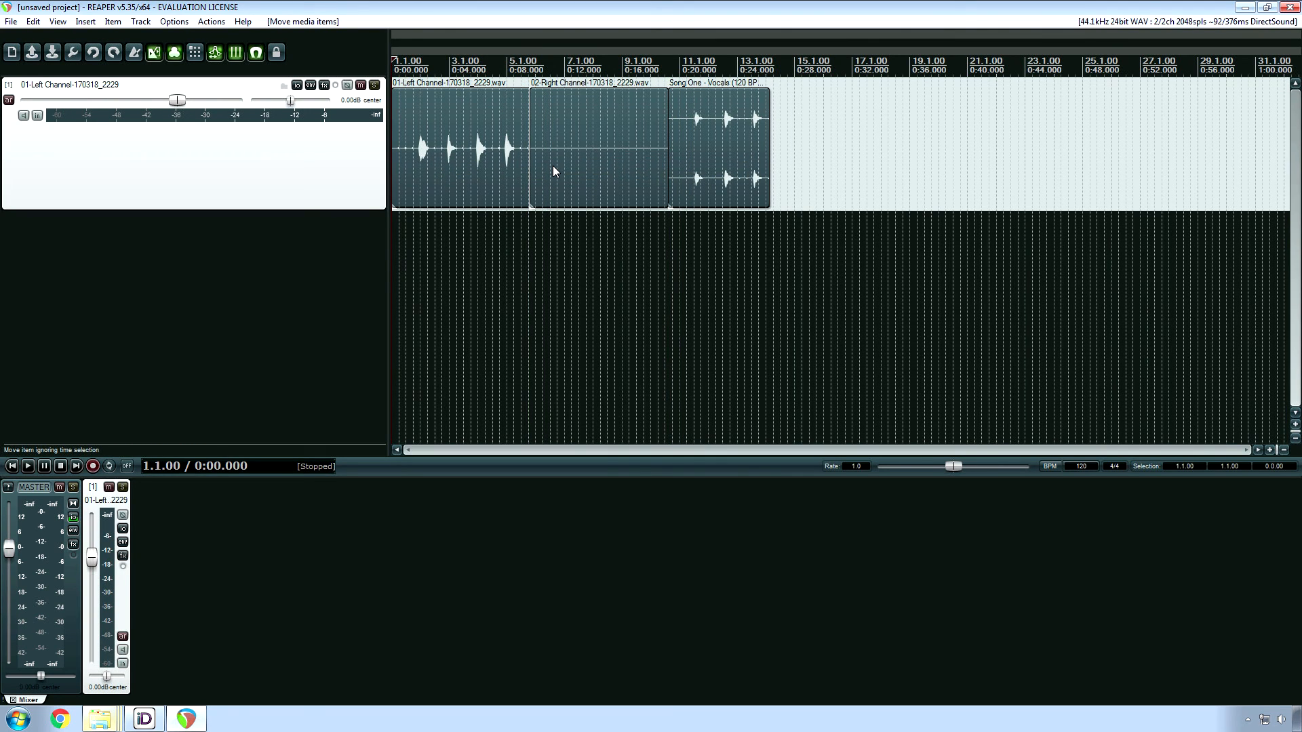
# - Delete the single track that holds the three sequential audio items
pyautogui.click(319, 145)
pyautogui.press('Delete')
pyautogui.click(635, 396)
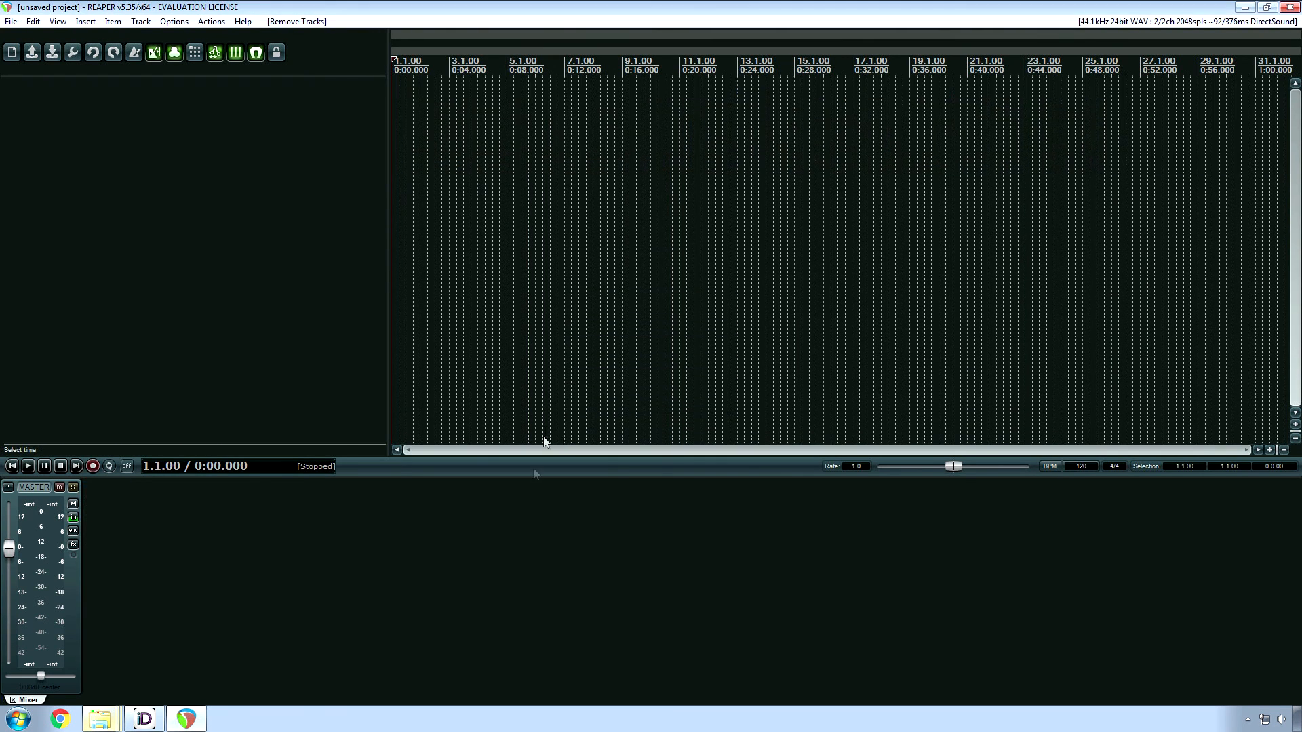
# - Import the three WAV files from the Vocals folder onto separate tracks and align them with the project start
pyautogui.rightClick(99, 719)
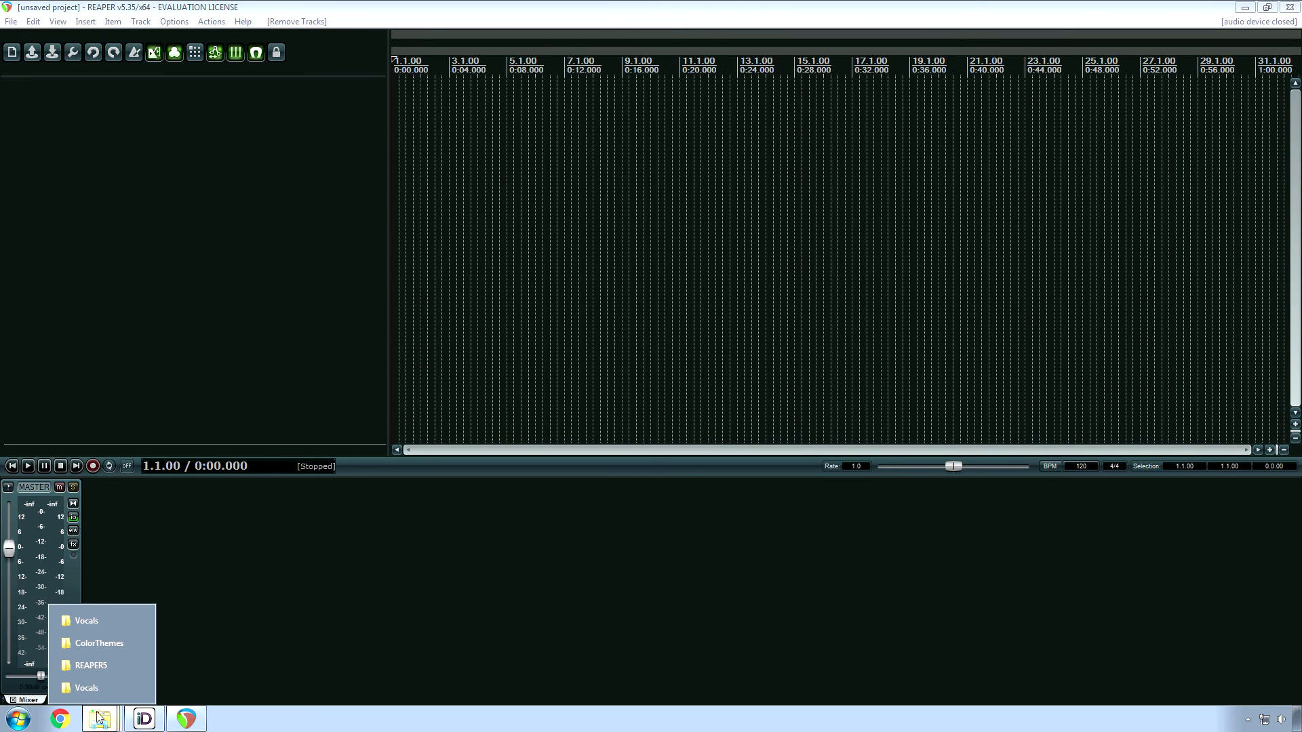
pyautogui.click(86, 688)
pyautogui.moveTo(382, 344); pyautogui.dragTo(507, 119)
pyautogui.click(610, 373)
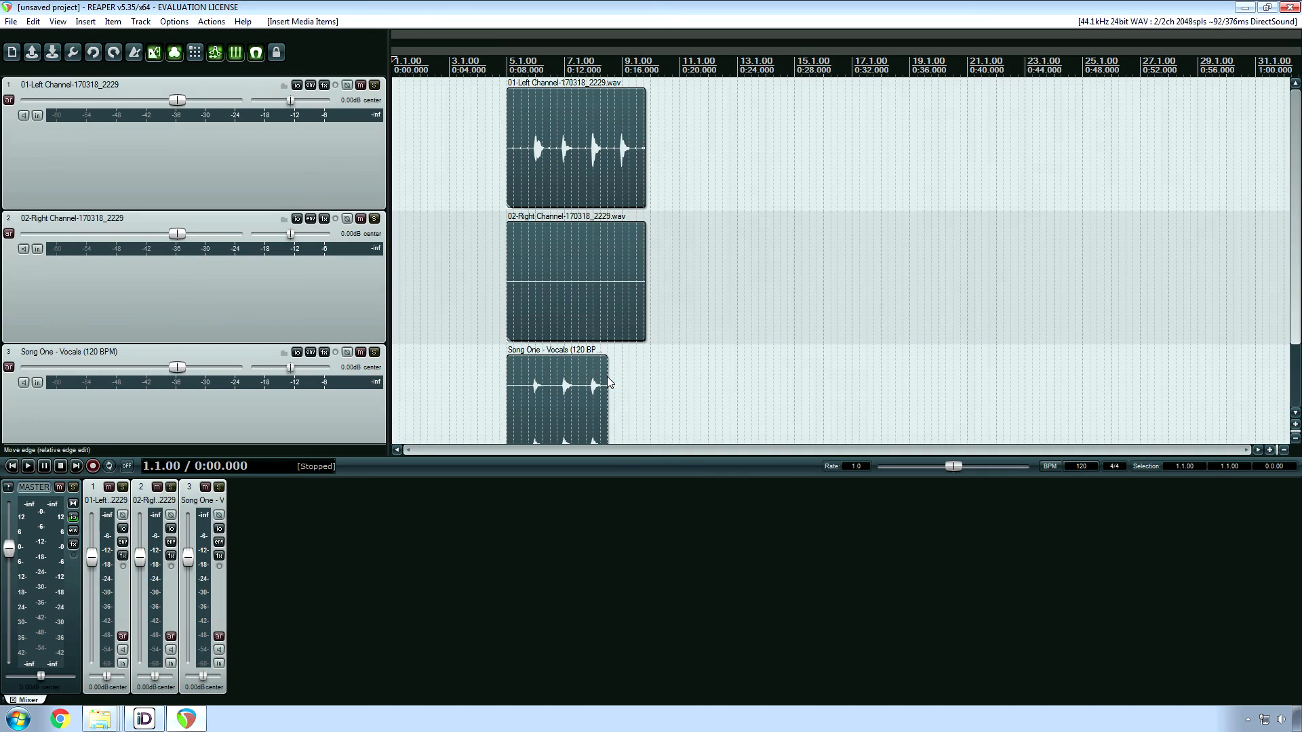
pyautogui.moveTo(581, 197); pyautogui.dragTo(370, 187)
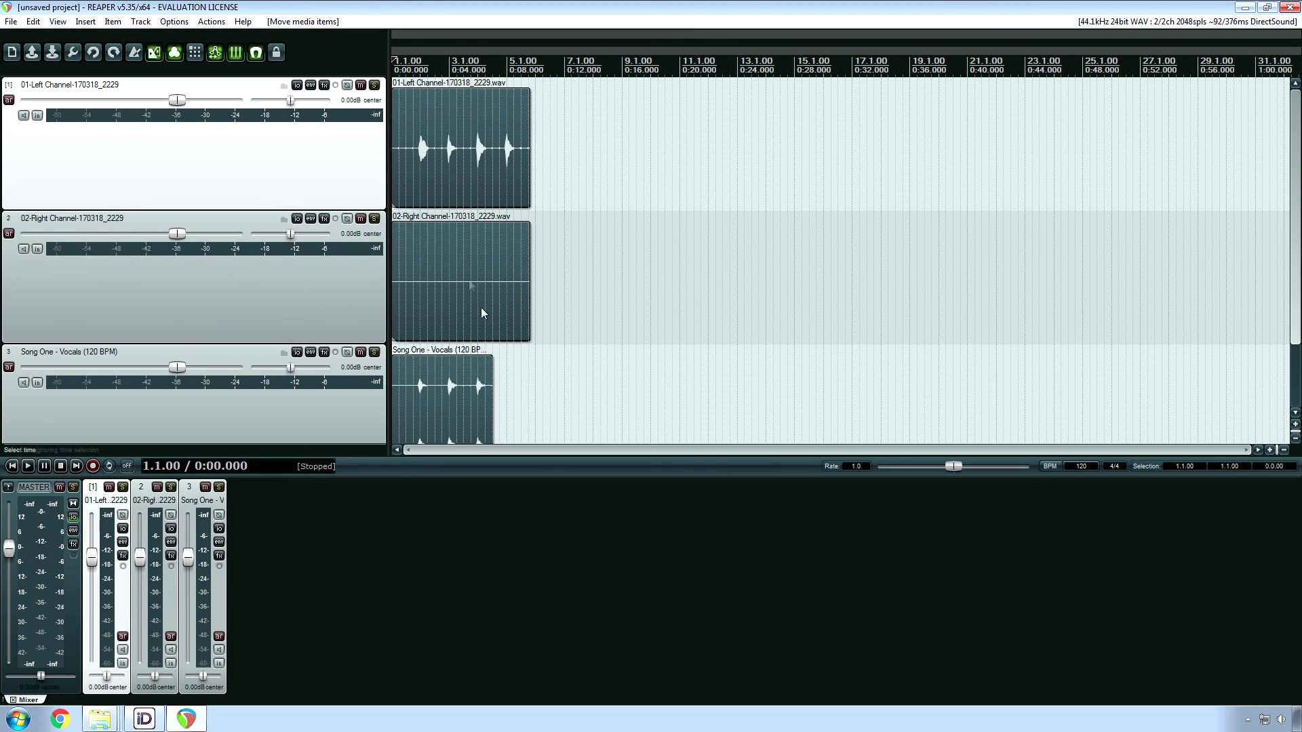
# - Delete the three imported audio items while keeping their tracks
pyautogui.scroll(5, 441, 271)
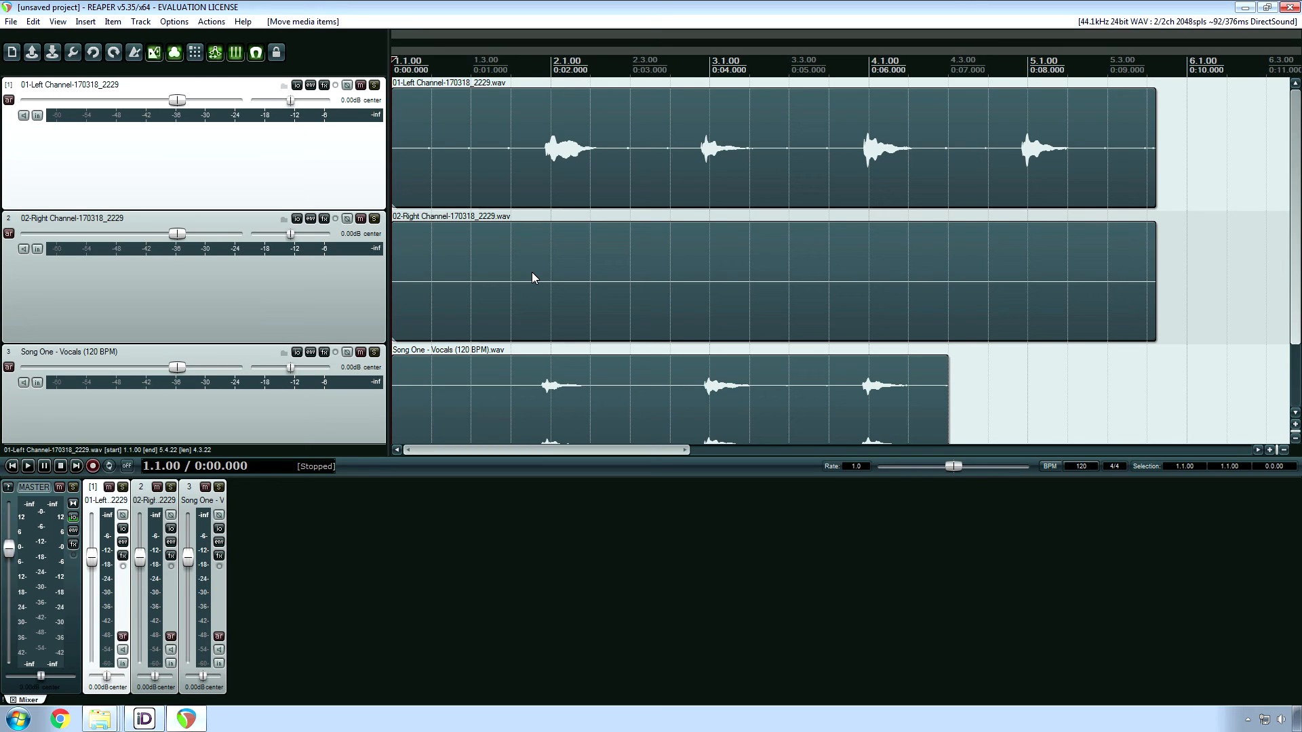
pyautogui.scroll(-5, 531, 274)
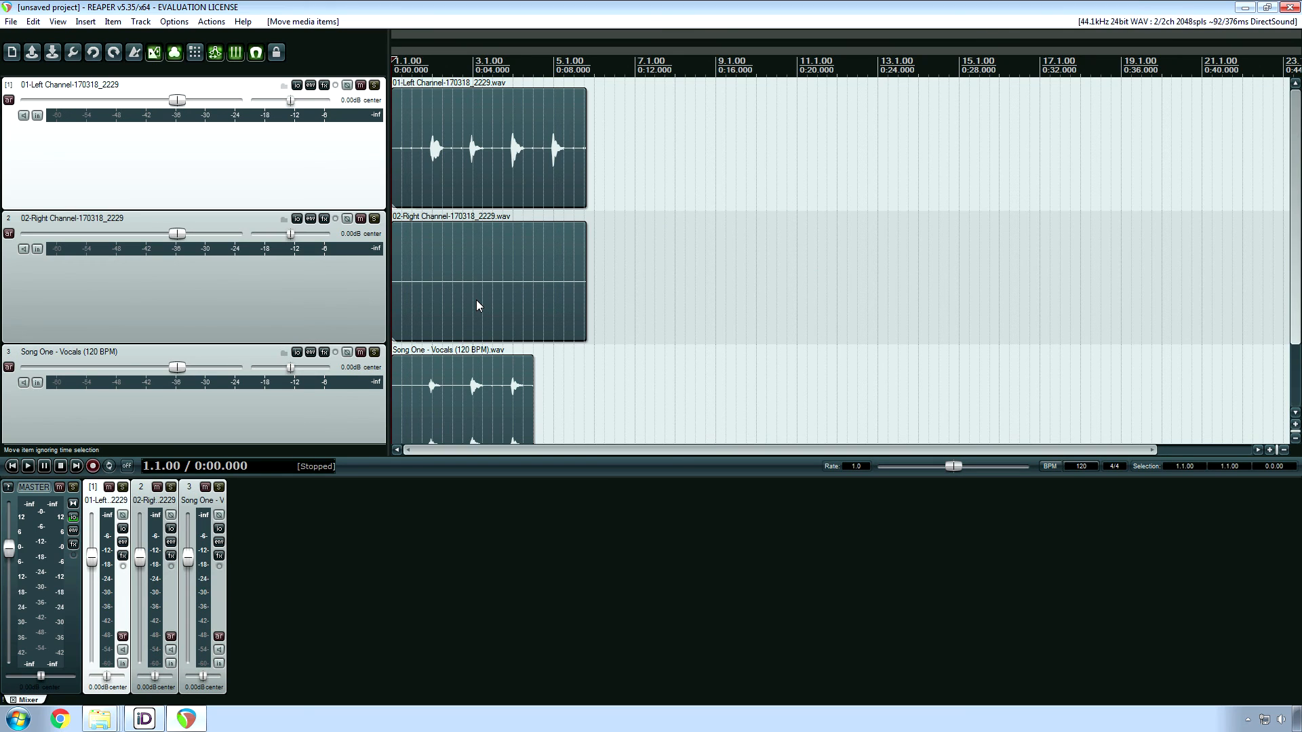
pyautogui.scroll(3, 431, 297)
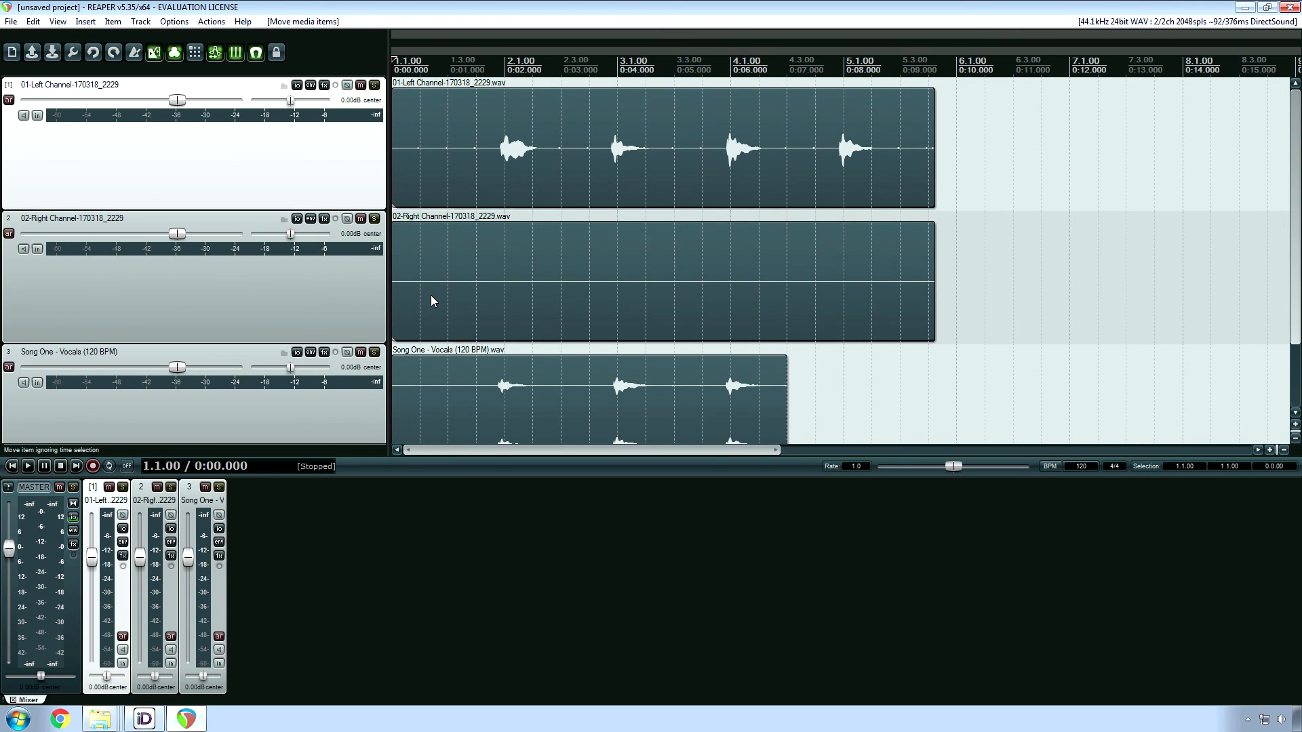
pyautogui.moveTo(461, 197); pyautogui.dragTo(641, 178)
pyautogui.moveTo(746, 186); pyautogui.dragTo(494, 182)
pyautogui.press('Delete')
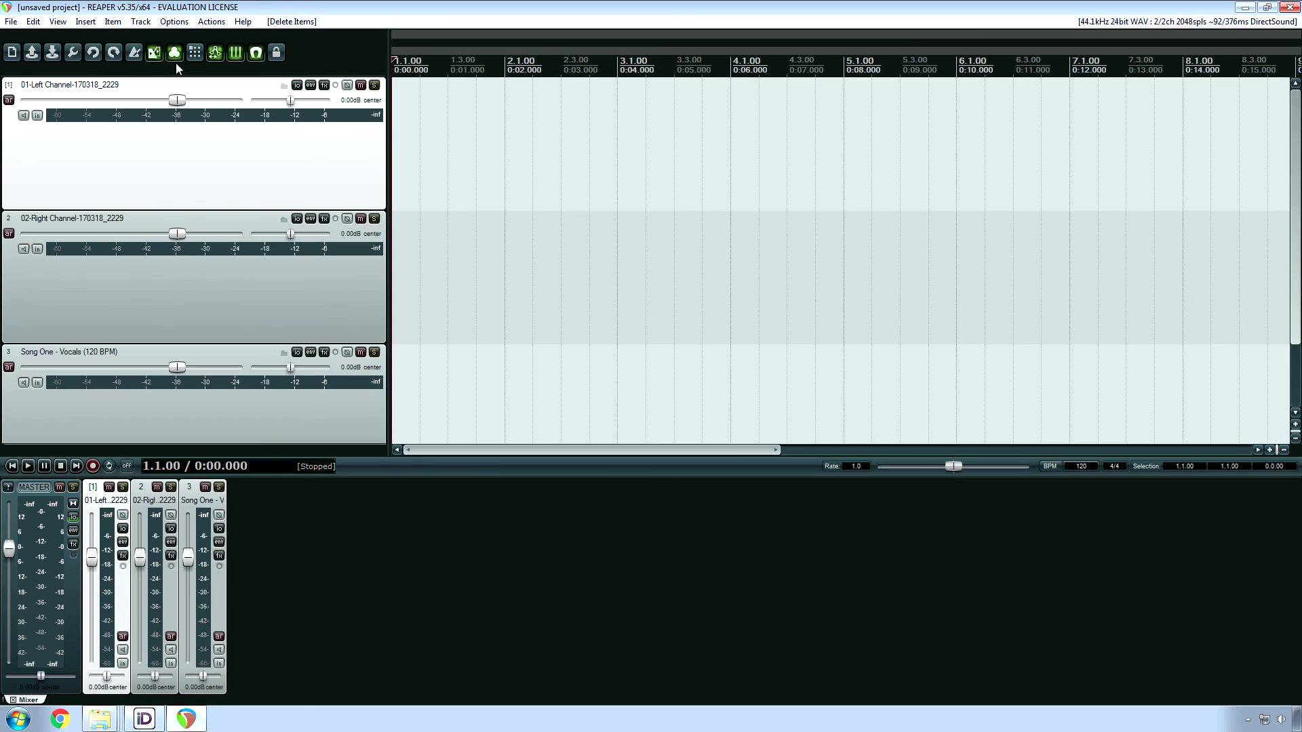
# - Enable the metronome and set its count-in measures to 2
pyautogui.rightClick(135, 58)
pyautogui.click(18, 113)
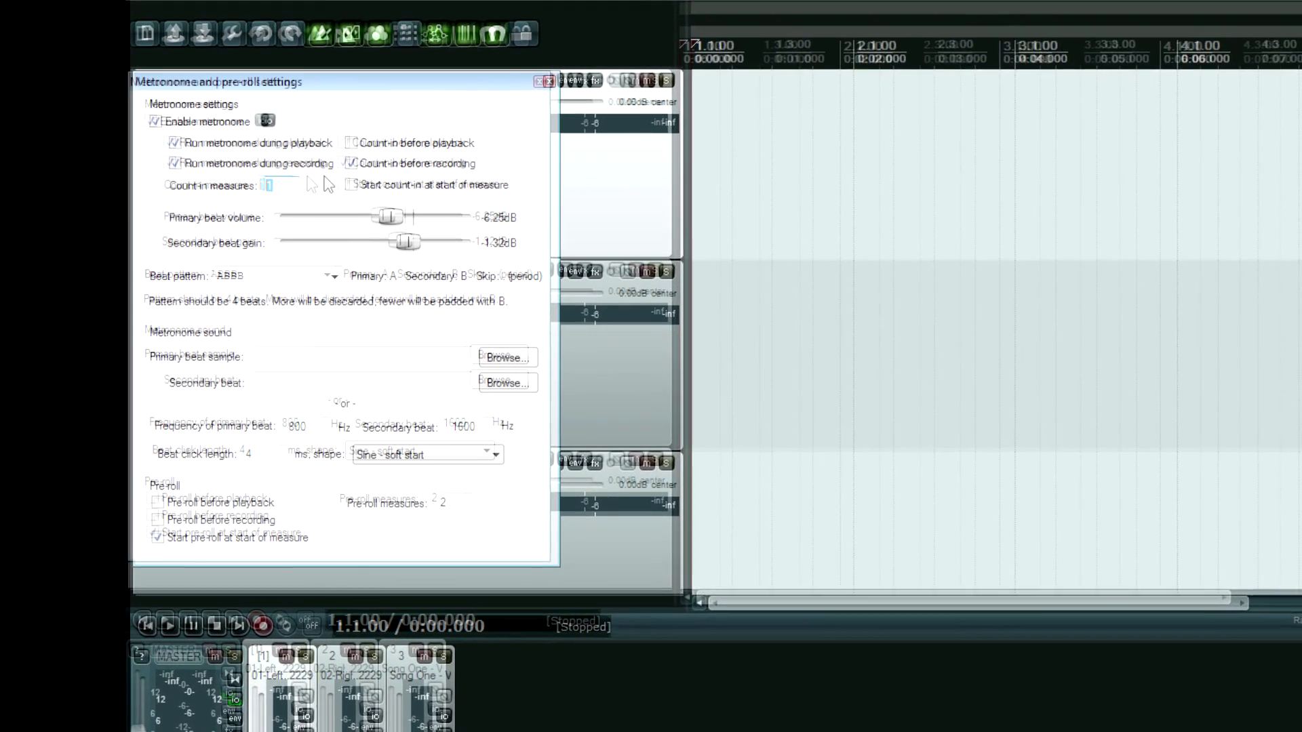
pyautogui.write('2')
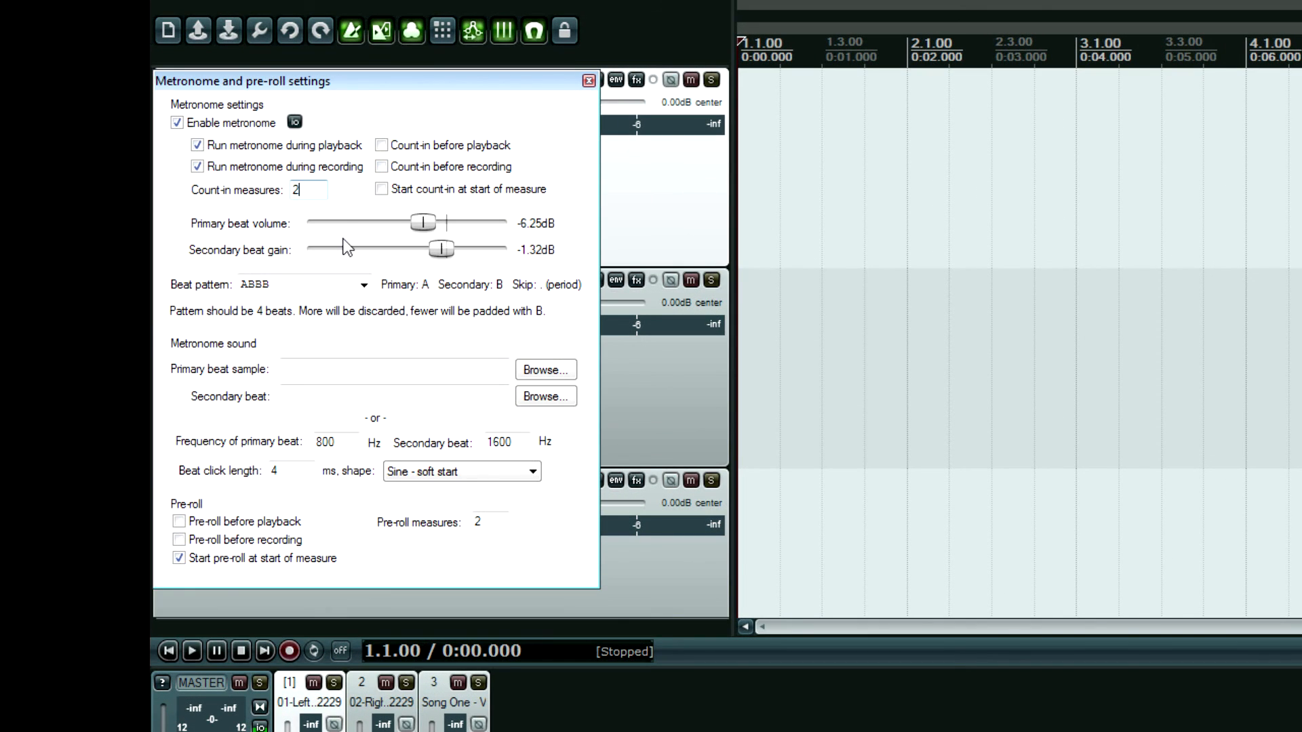
pyautogui.click(588, 81)
# - Arm the 01-Left Channel track and record a take of about 12 seconds from the project start, saving the recorded file
pyautogui.click(905, 292)
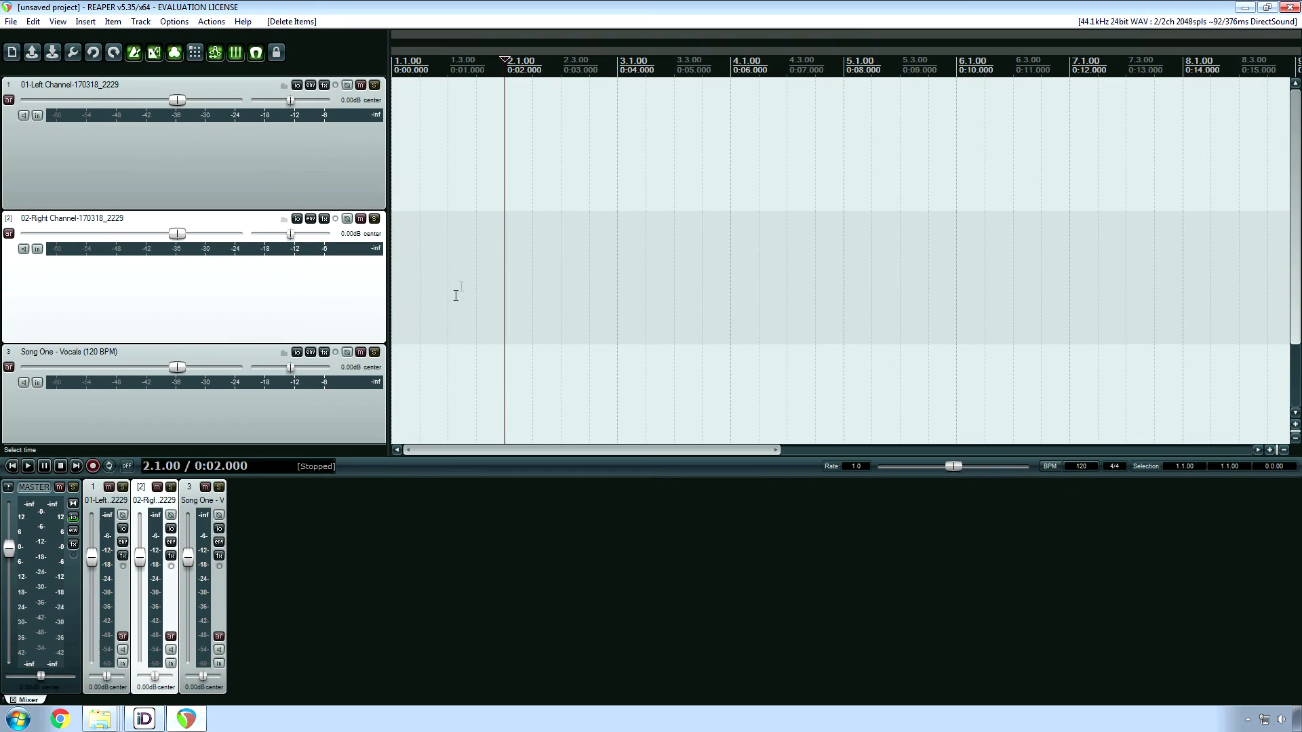
pyautogui.press('Home')
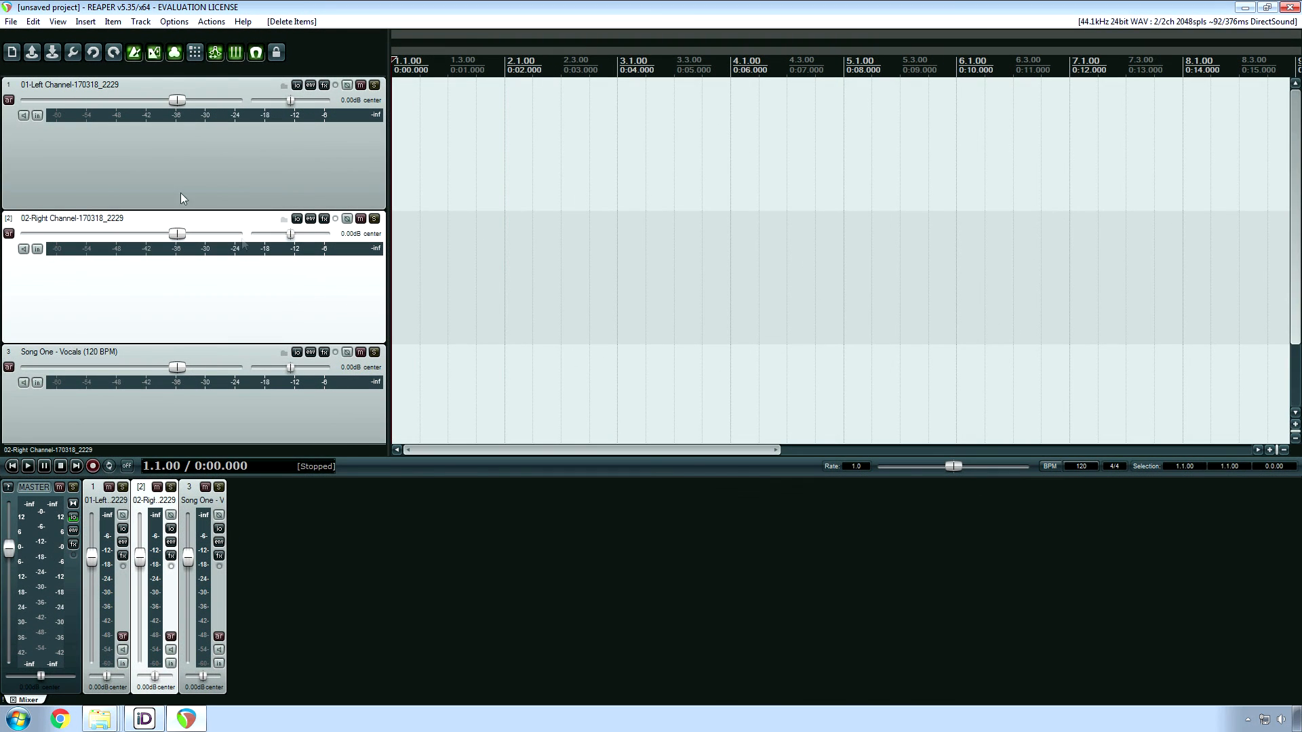
pyautogui.click(8, 100)
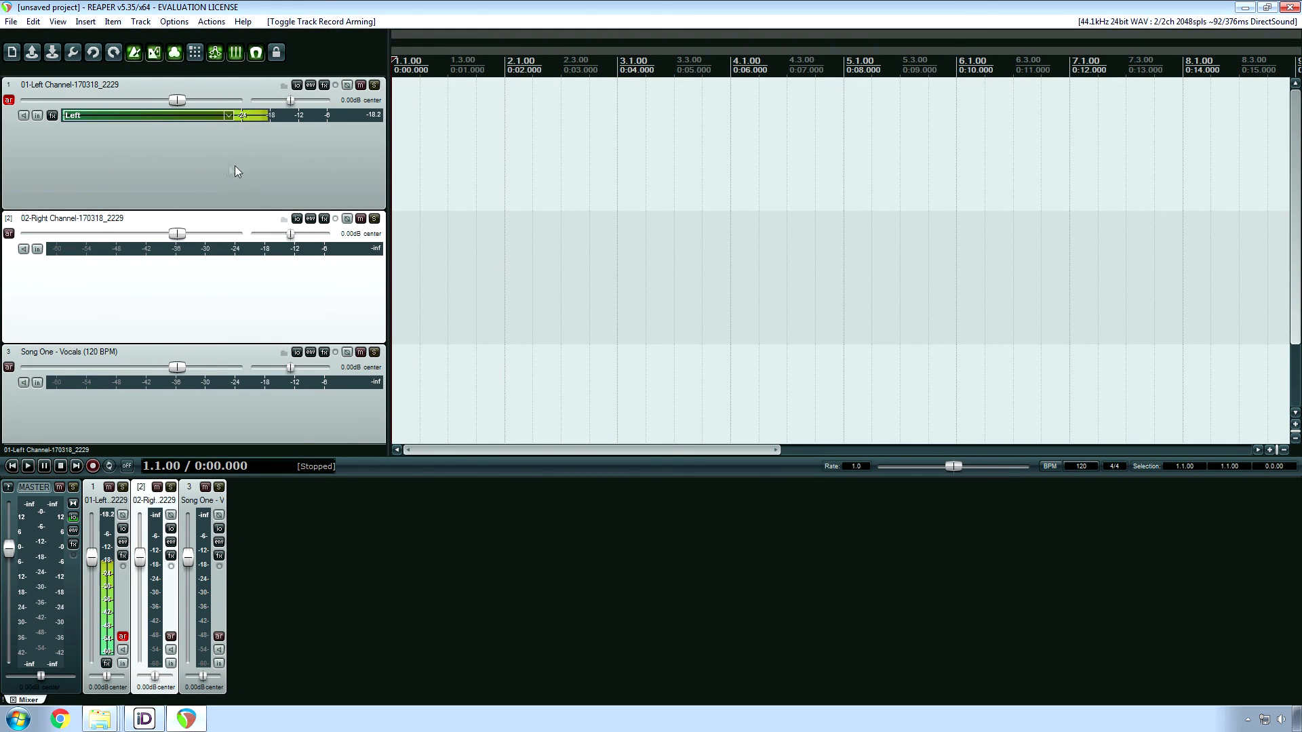
pyautogui.click(382, 176)
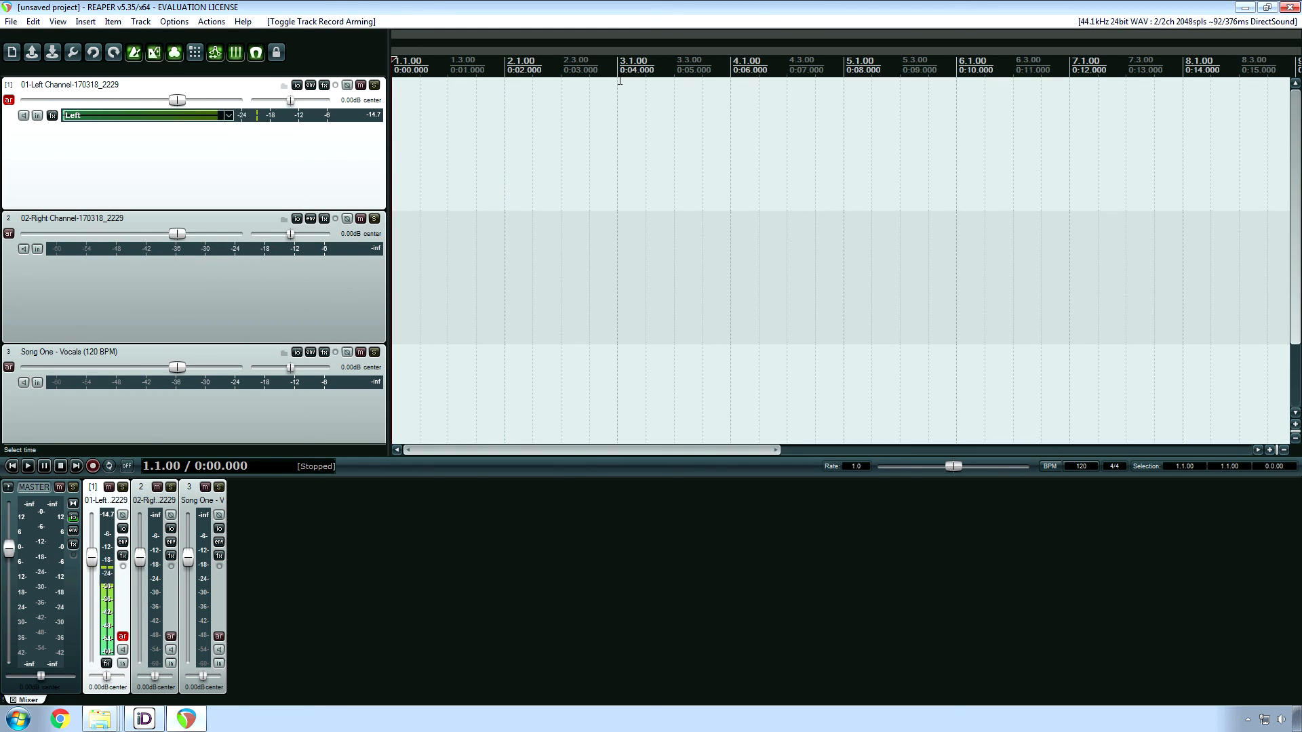
pyautogui.click(94, 466)
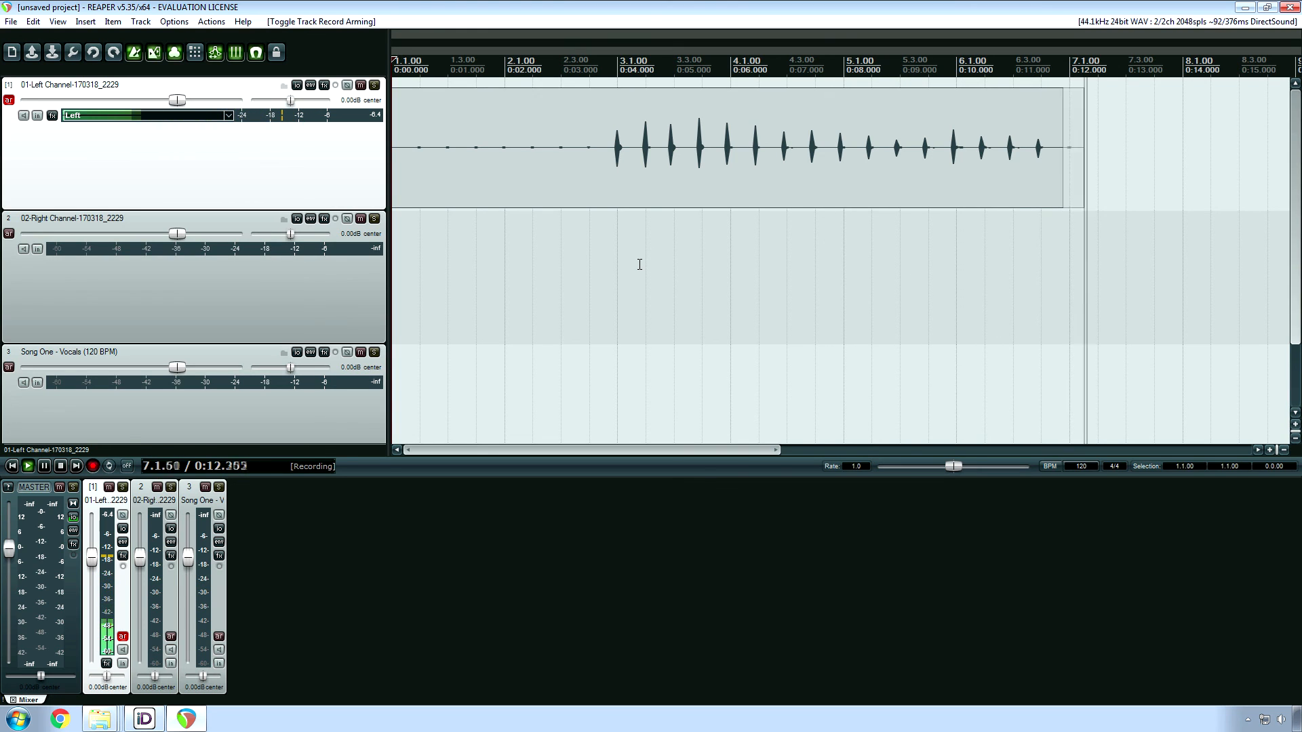
pyautogui.press('space')
pyautogui.press('Return')
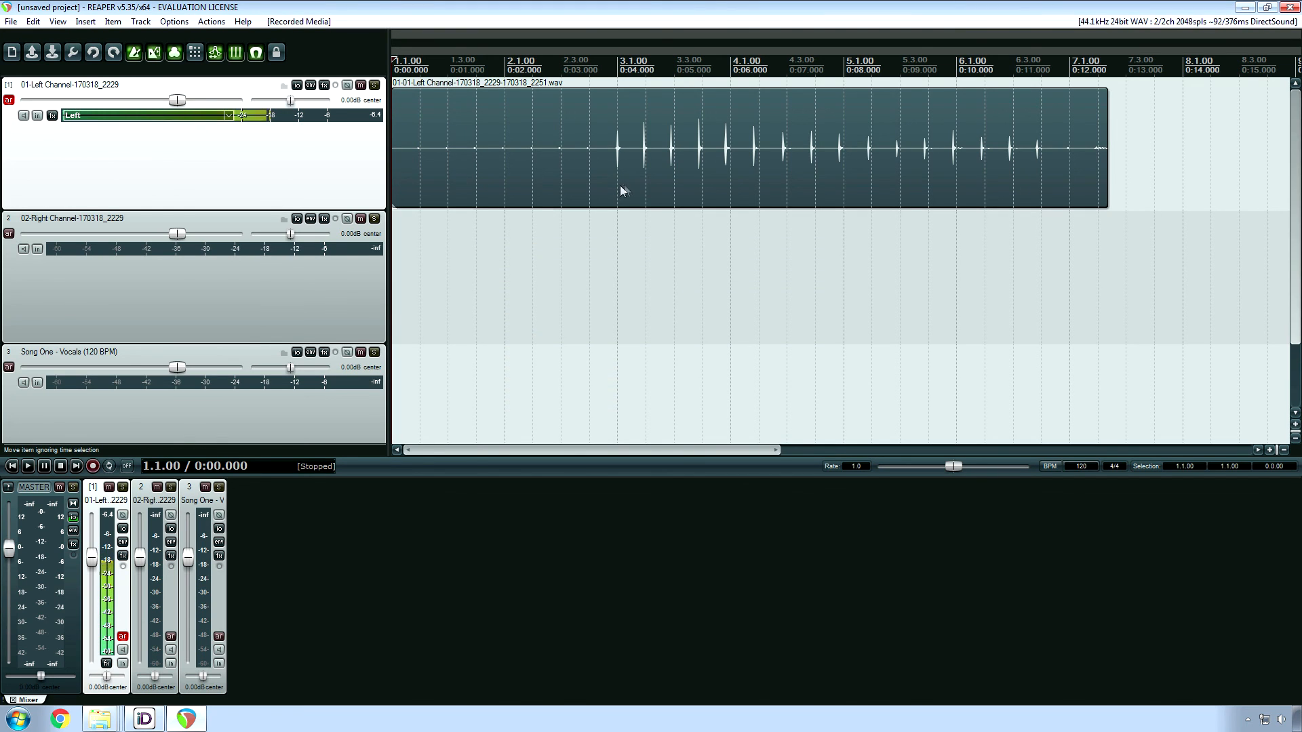
# - Open the first track's name for editing and leave it without entering a new one
pyautogui.doubleClick(76, 87)
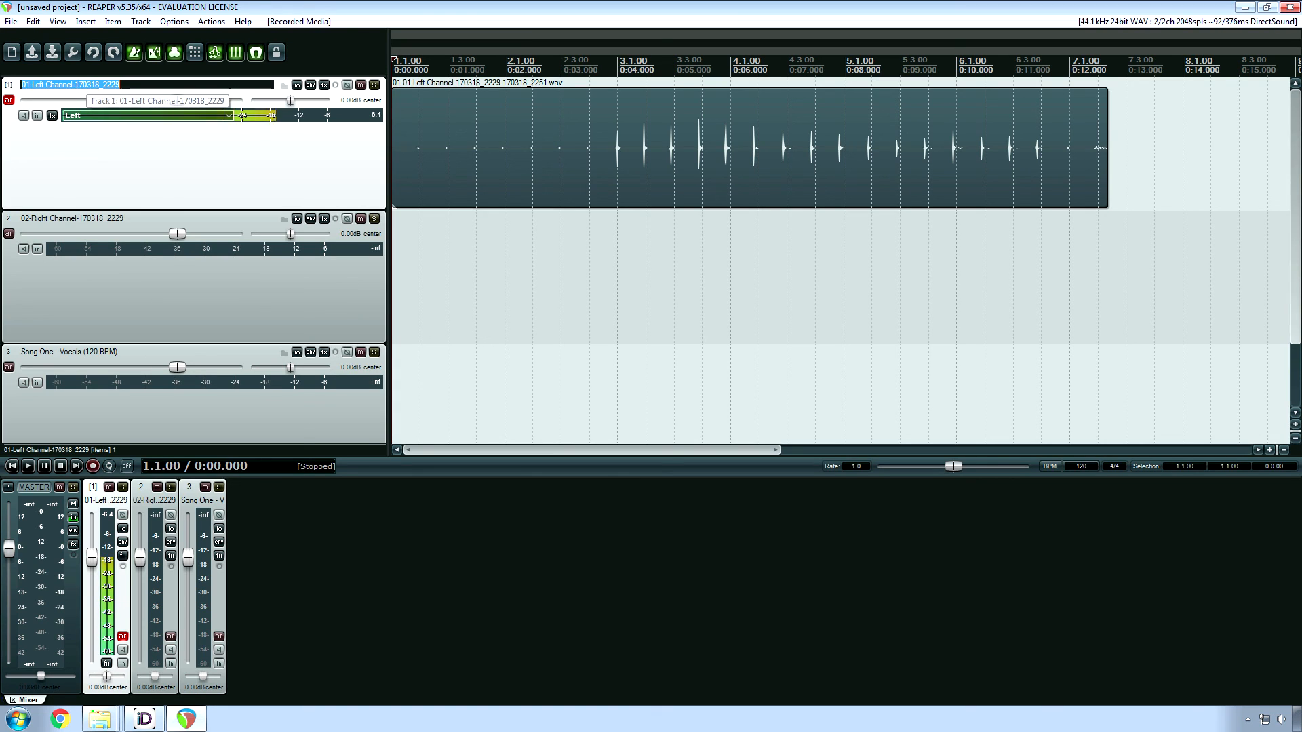
pyautogui.click(448, 127)
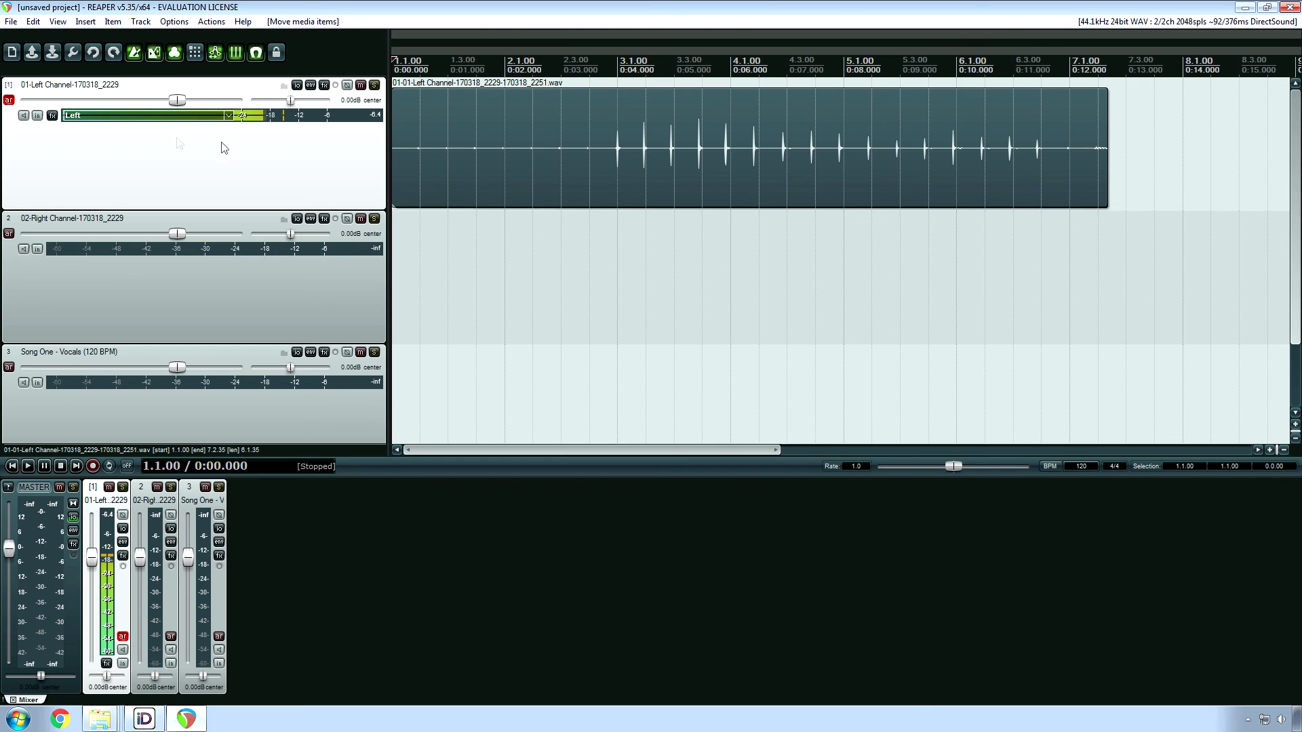
# - Disarm the 01-Left Channel track for recording
pyautogui.hotkey('ctrl', 'r')
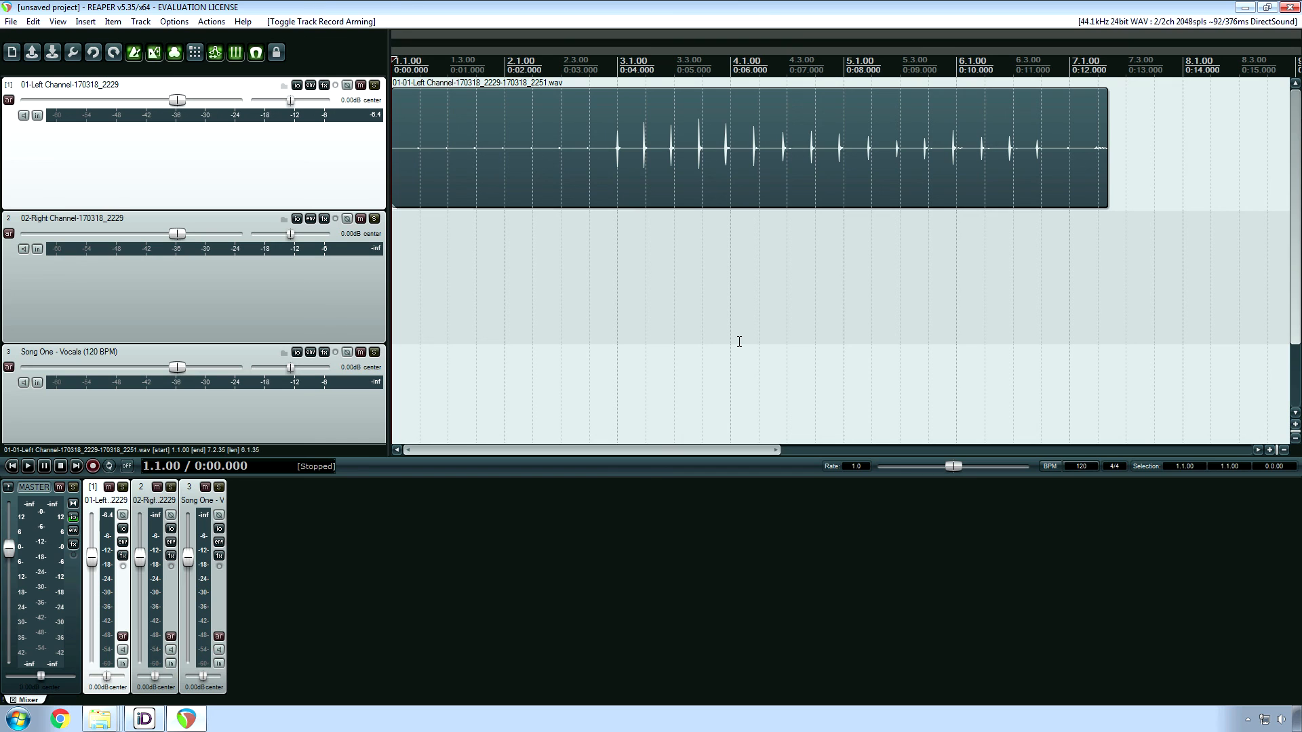
# - In the audio device preferences, choose ASIO as the audio system with the Audient USB Audio ASIO Driver
pyautogui.click(1188, 22)
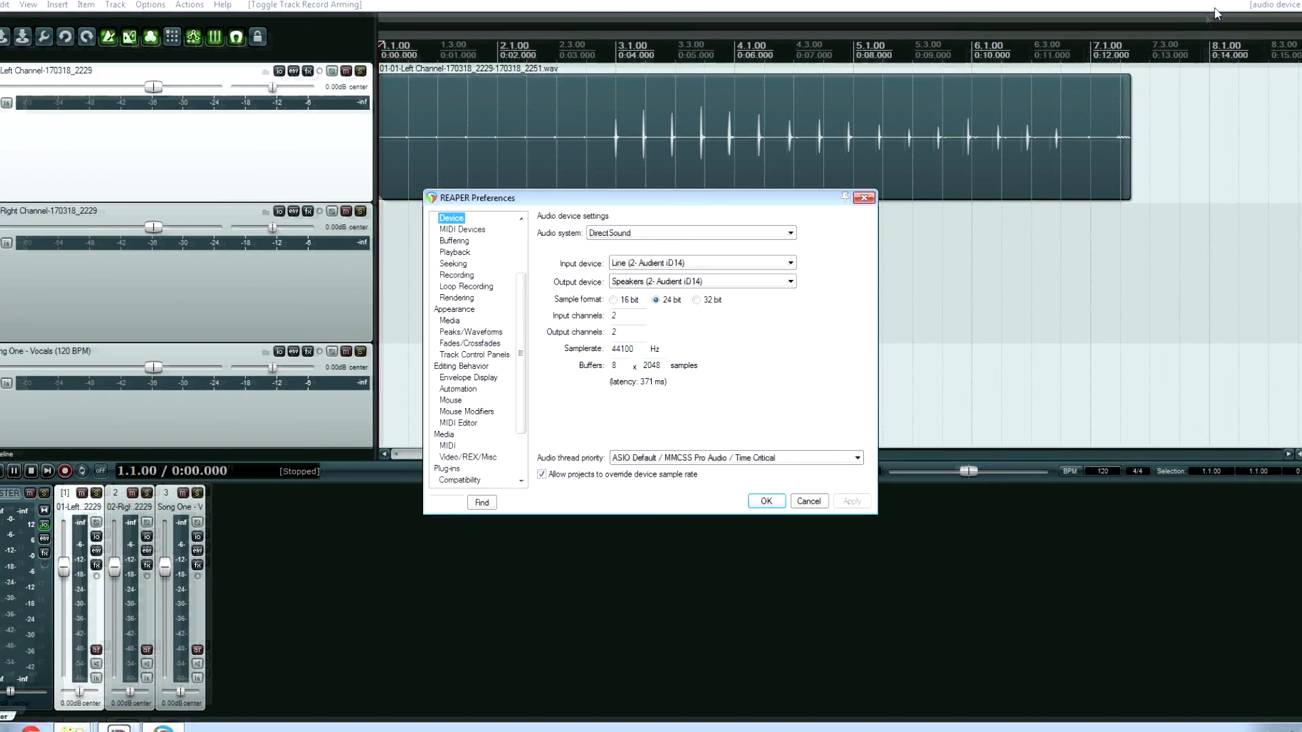
pyautogui.click(647, 233)
pyautogui.click(617, 233)
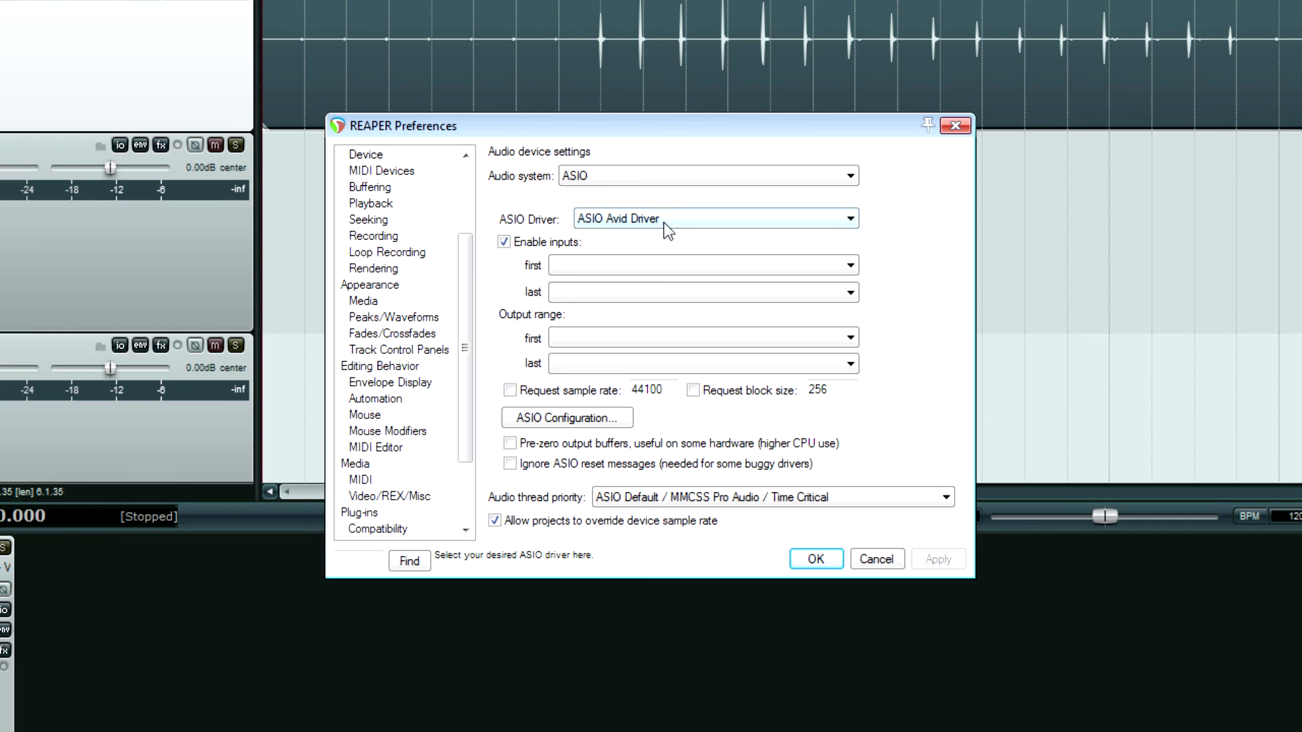
pyautogui.click(665, 222)
pyautogui.click(651, 263)
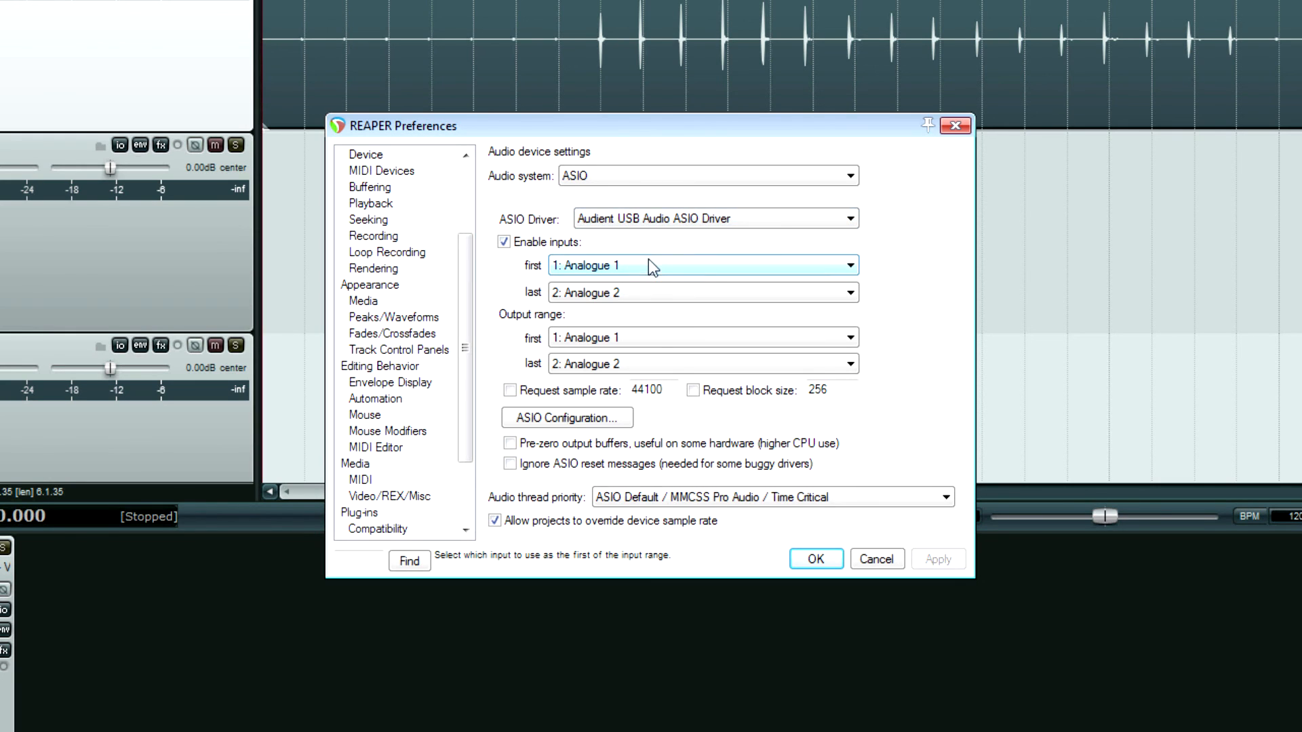
# - Extend the ASIO input range to 10: ADAT 8 and the output range to 4: Analogue 4
pyautogui.click(648, 293)
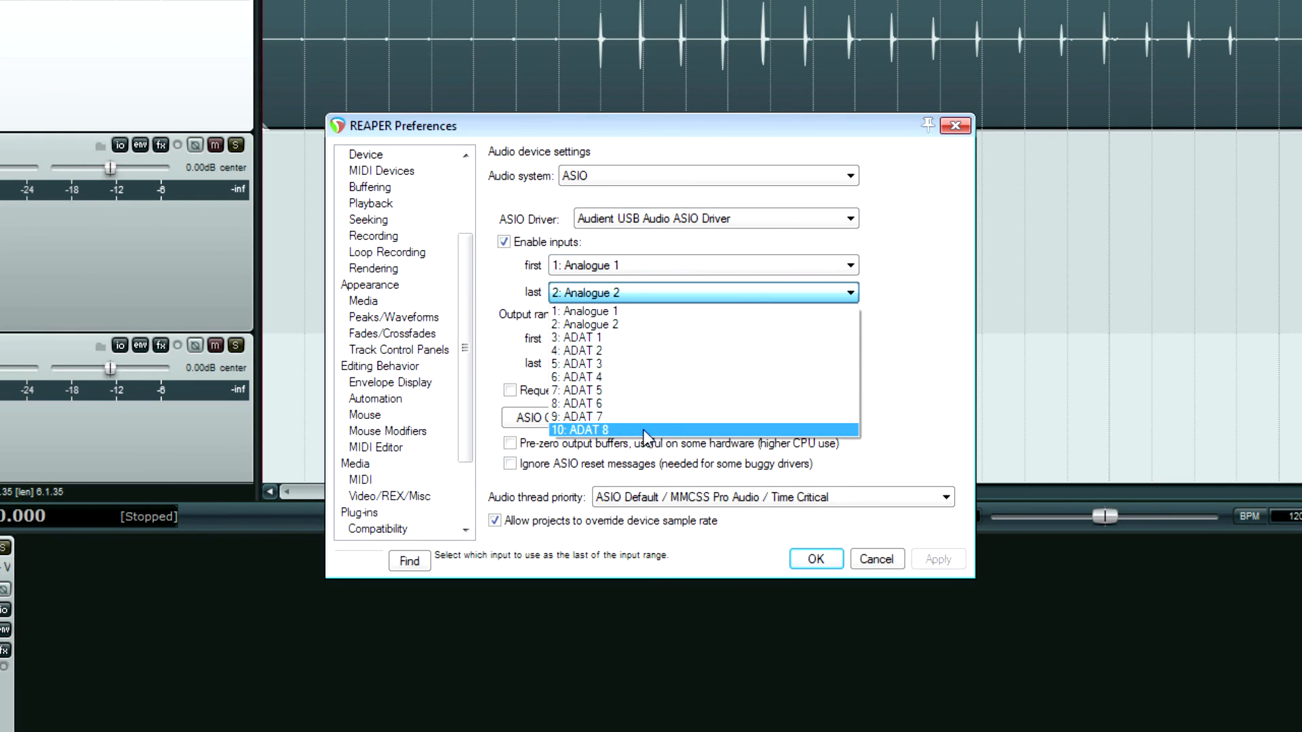
pyautogui.click(644, 324)
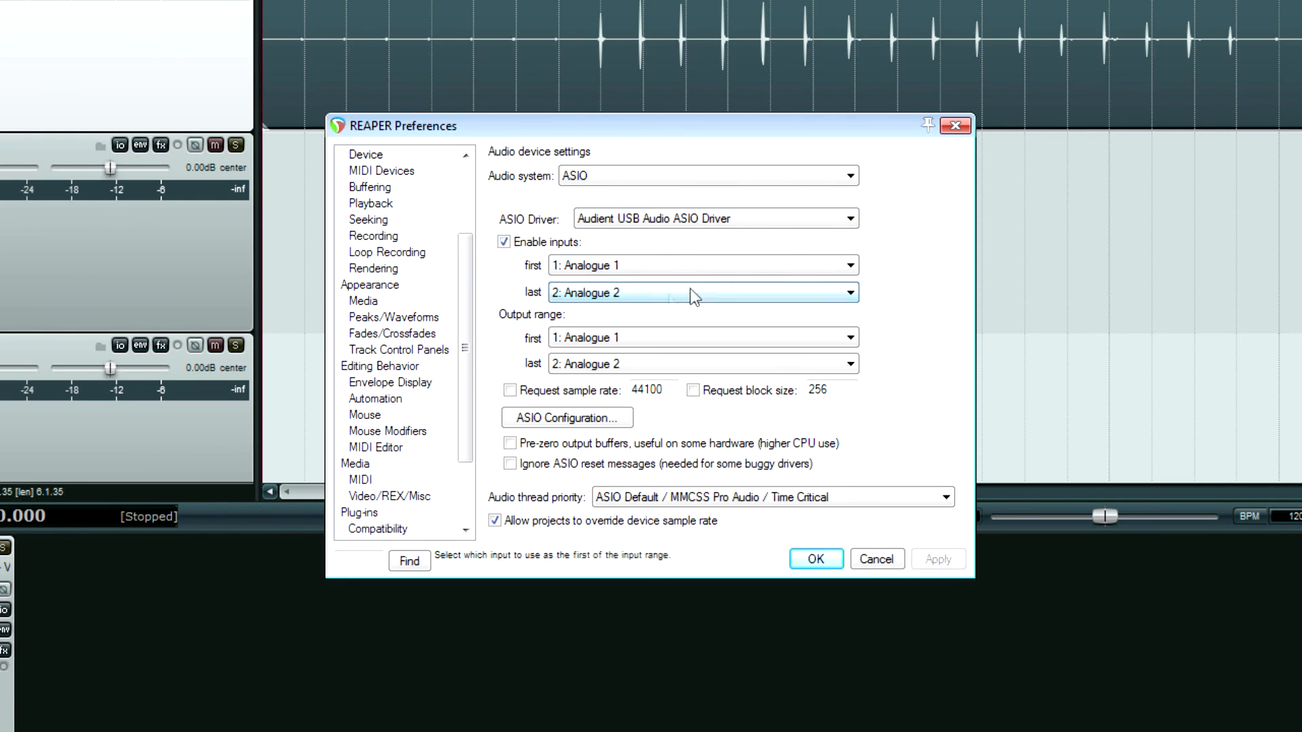
pyautogui.click(620, 294)
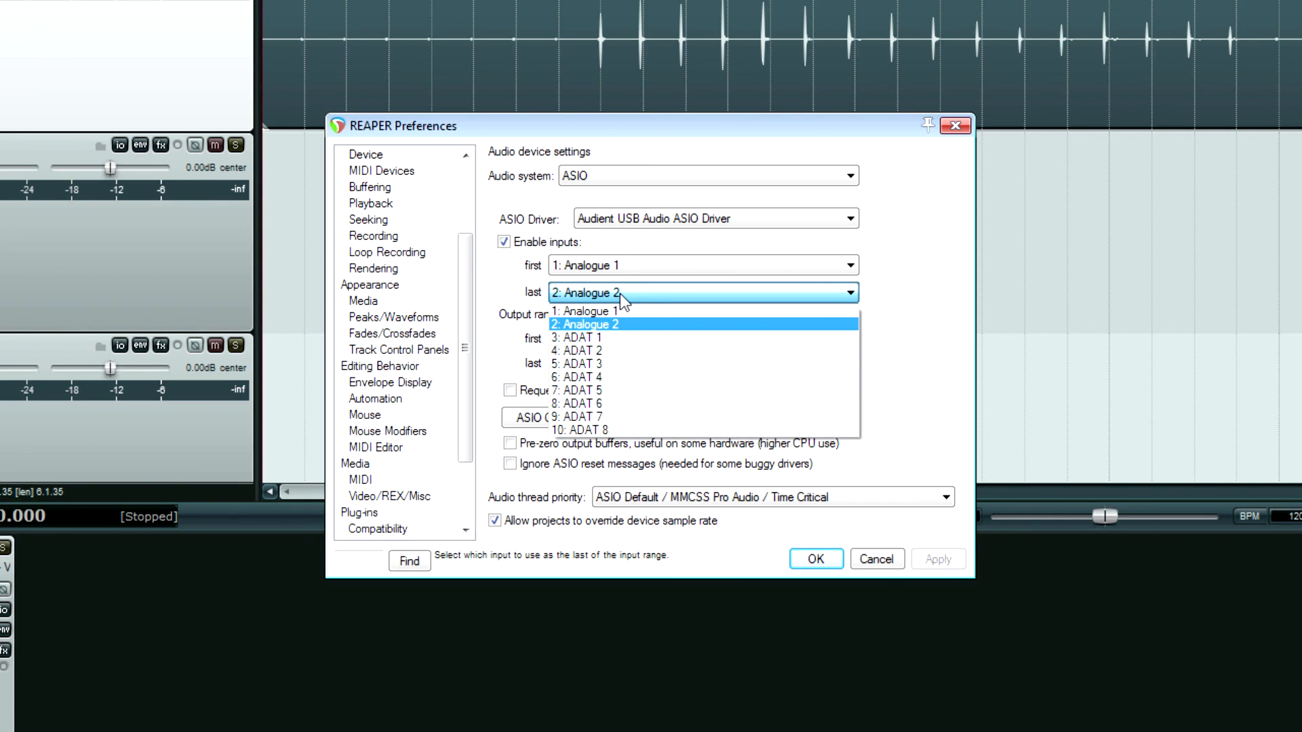
pyautogui.click(580, 430)
pyautogui.click(634, 365)
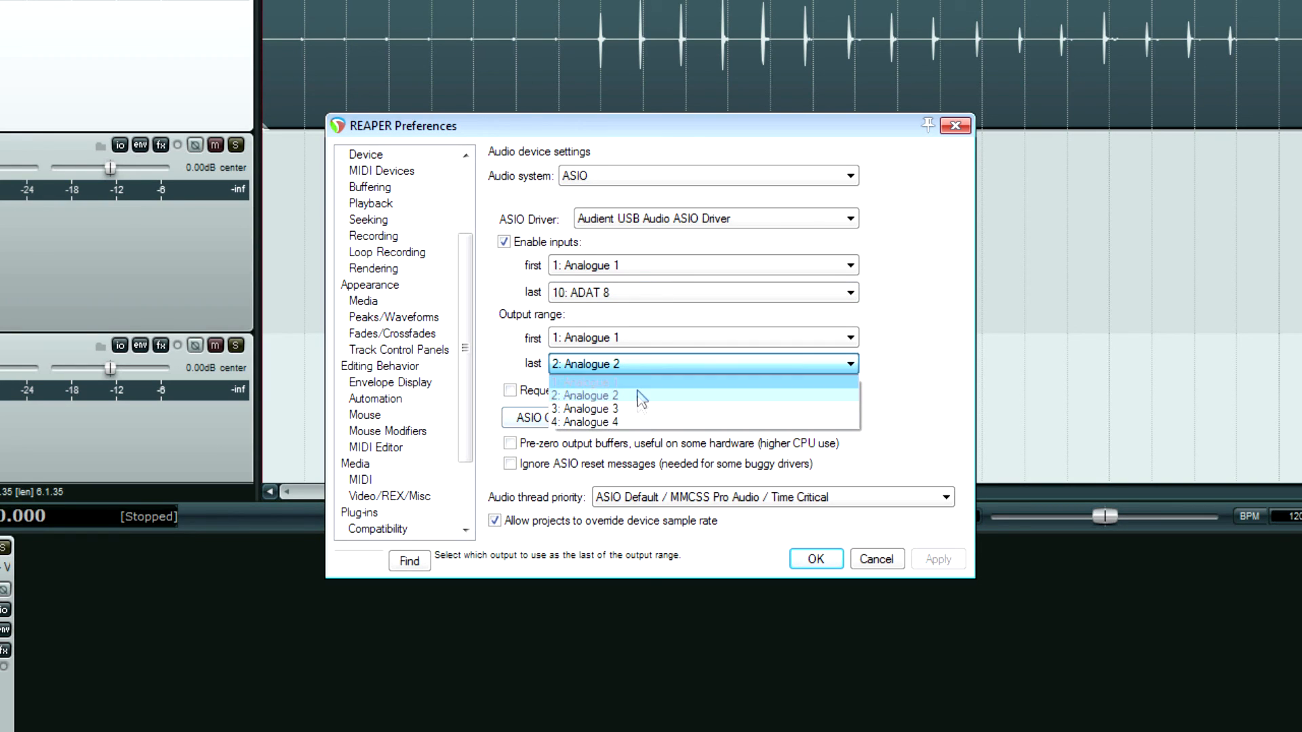
pyautogui.click(637, 422)
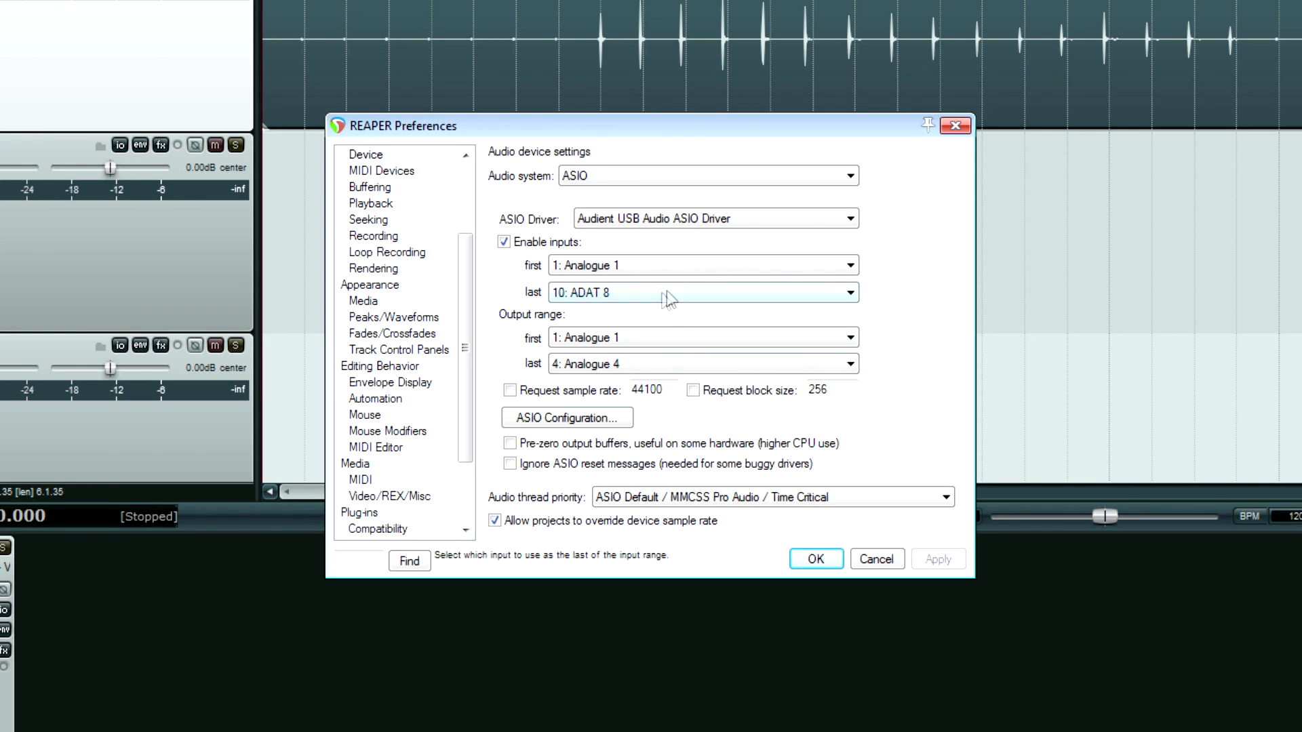
# - Try 2: Analogue 2, 1: Analogue 1 and 10: ADAT 8 as the last ASIO input, and discard the preference changes
pyautogui.click(656, 298)
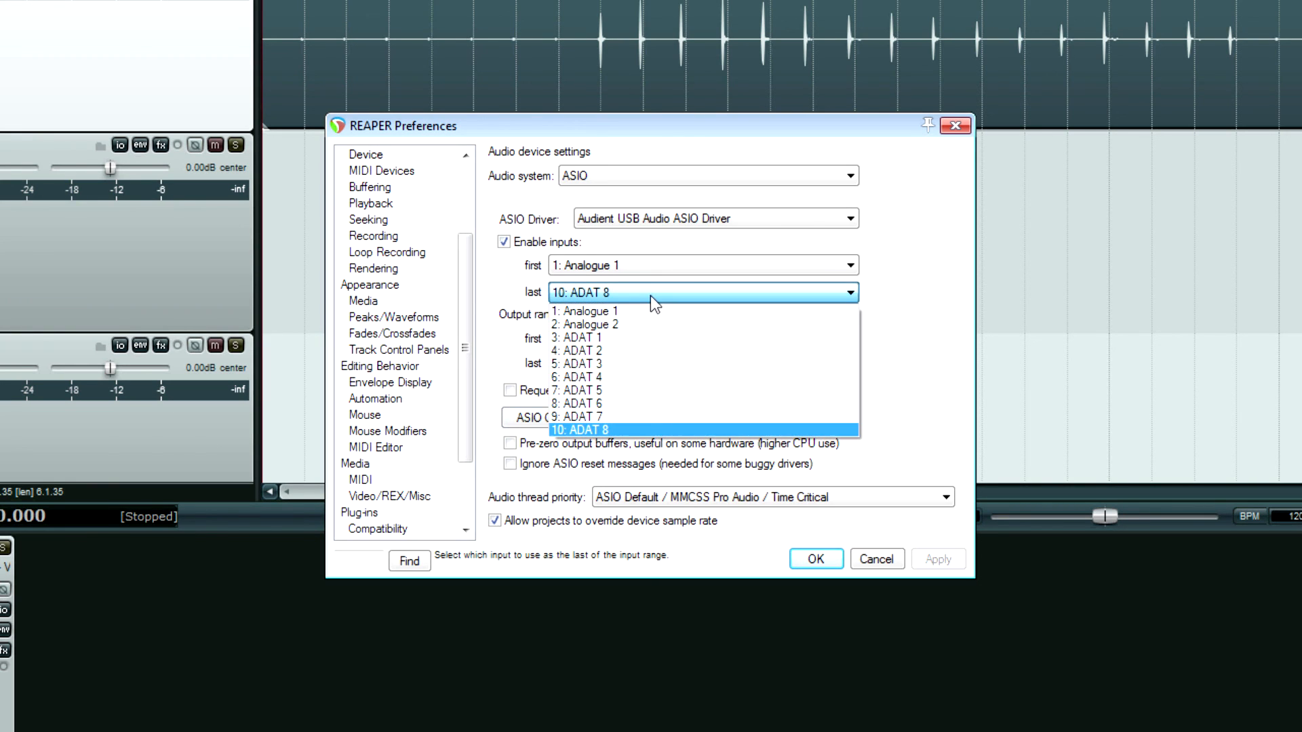
pyautogui.click(612, 325)
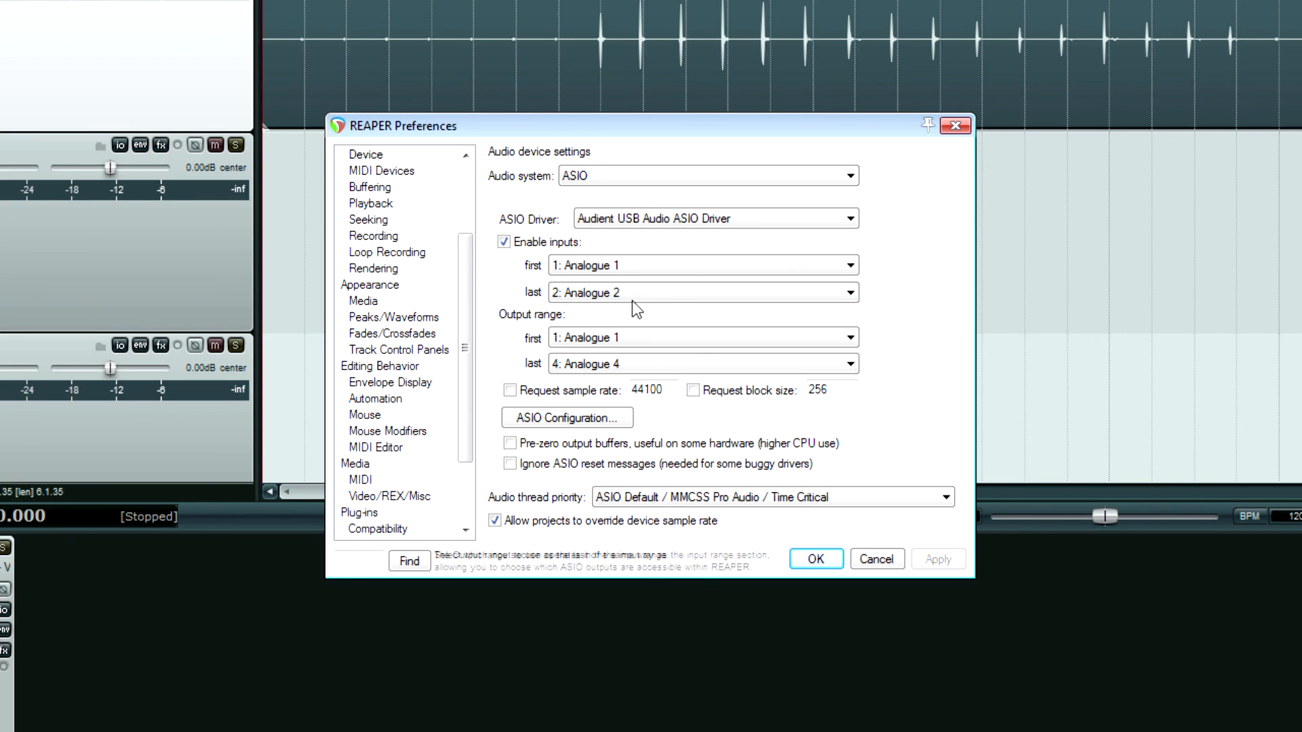
pyautogui.click(632, 299)
pyautogui.click(634, 312)
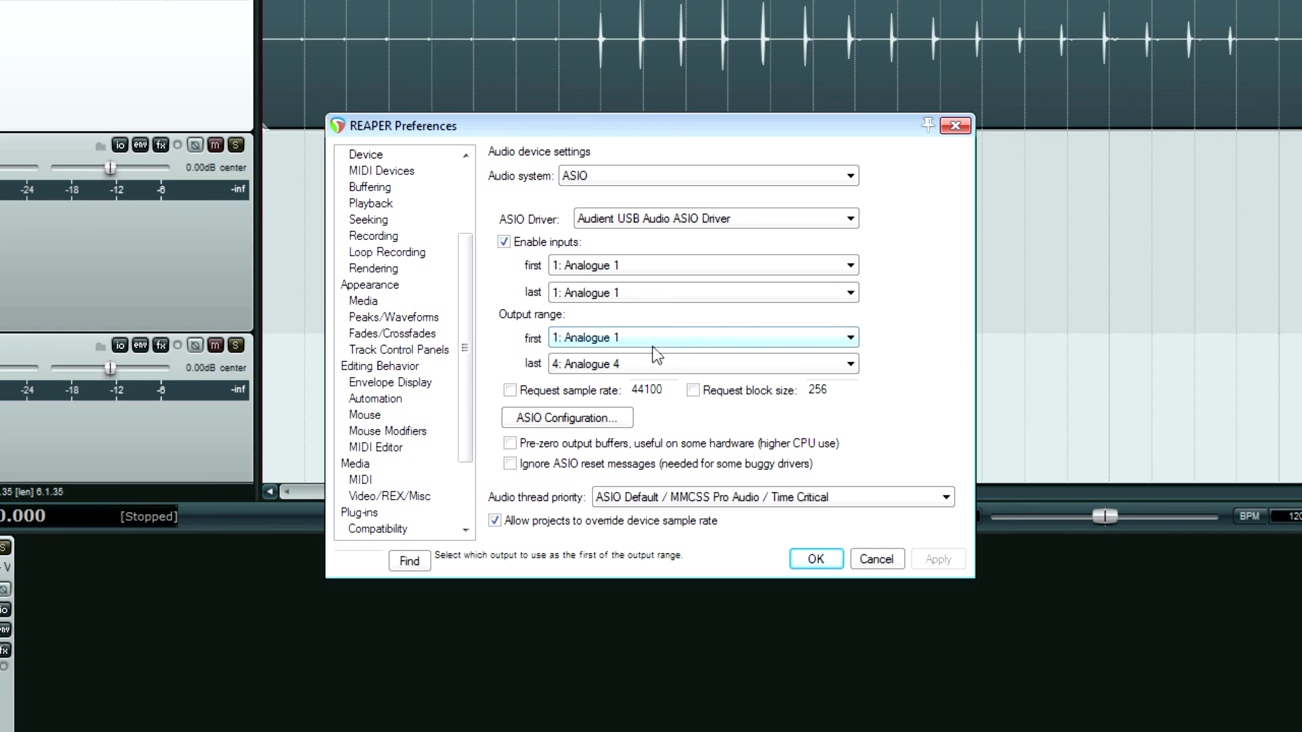
pyautogui.click(658, 292)
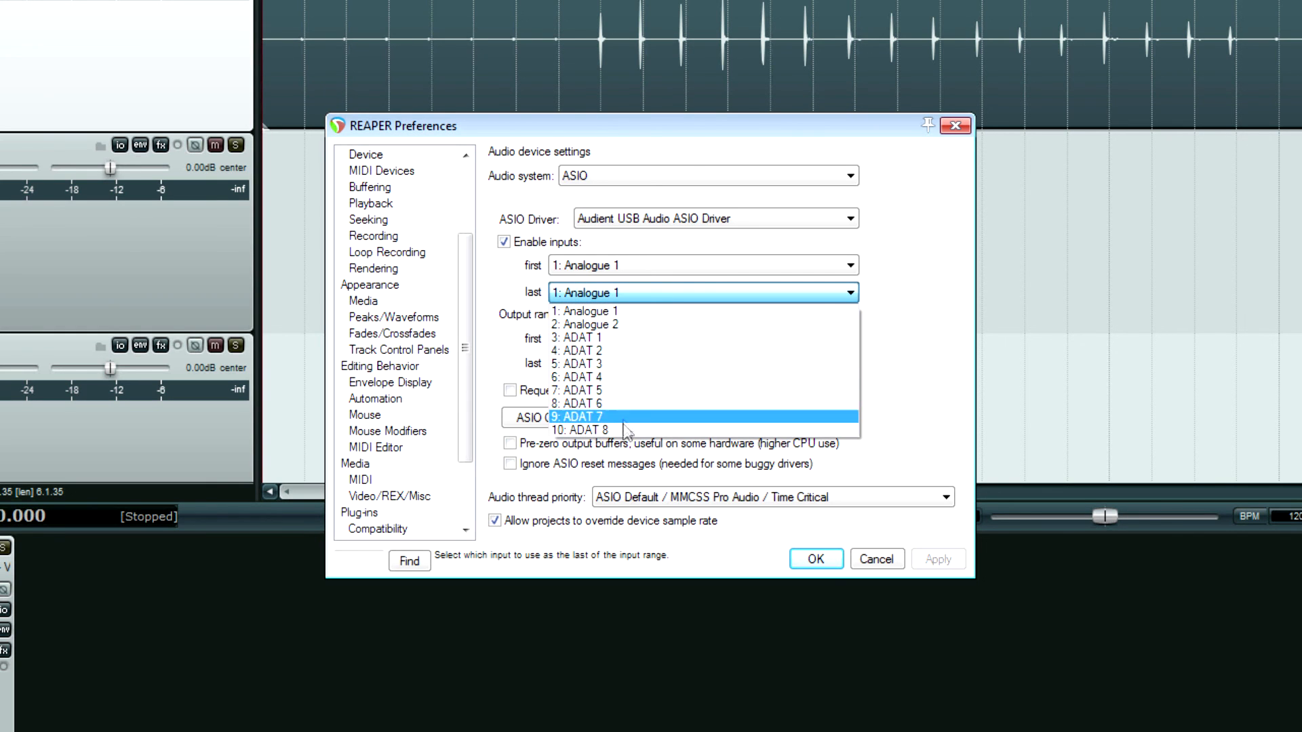
pyautogui.click(622, 432)
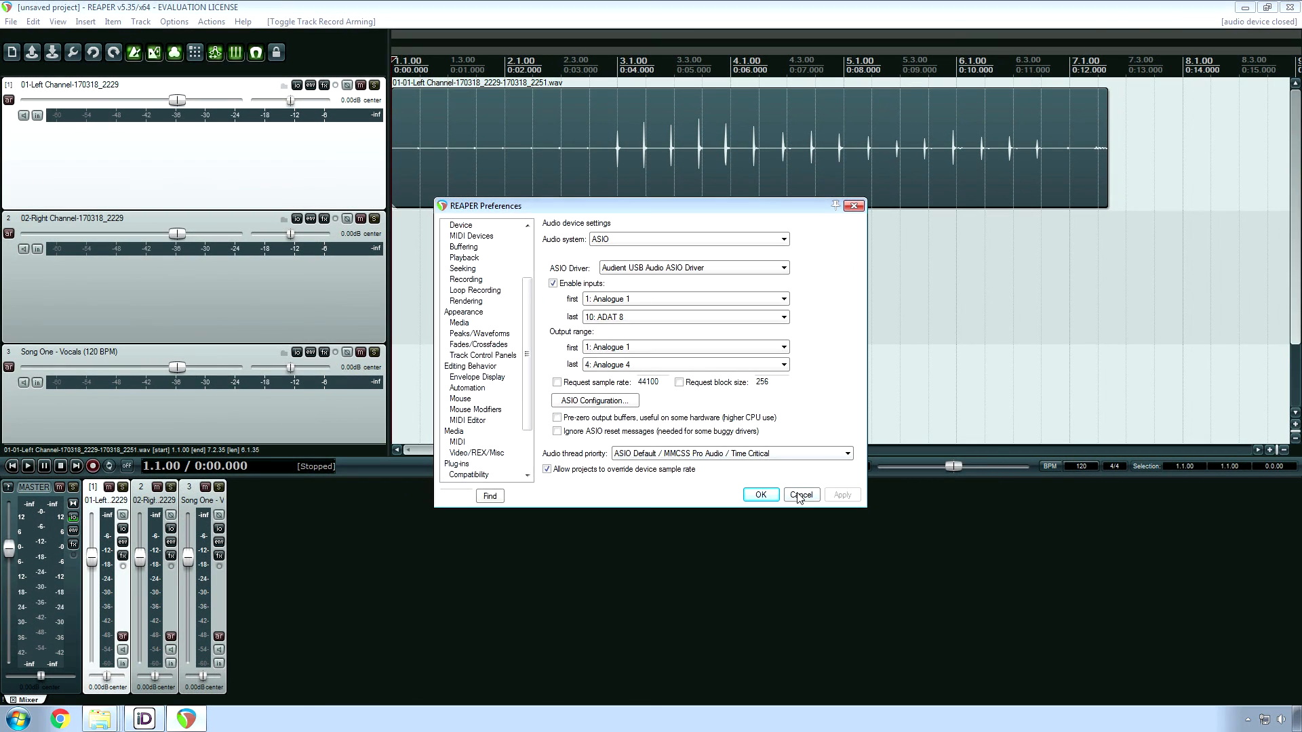
pyautogui.click(841, 529)
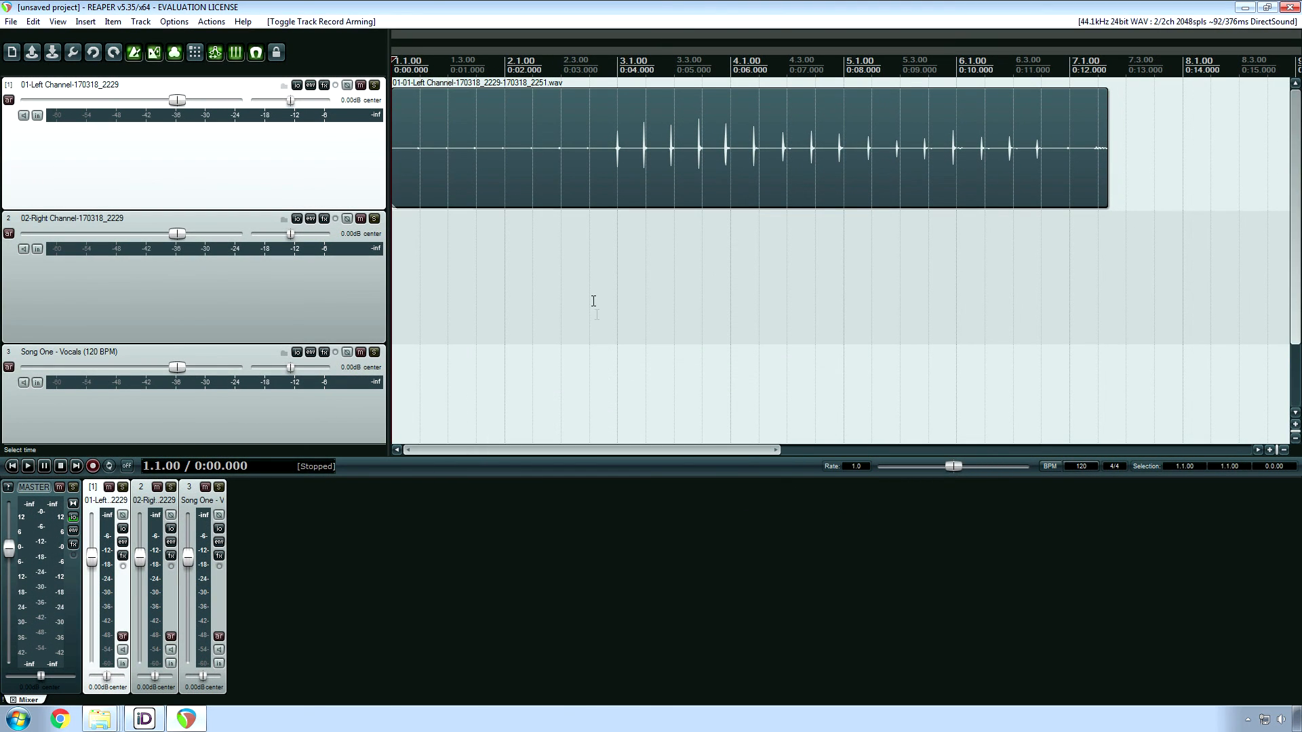